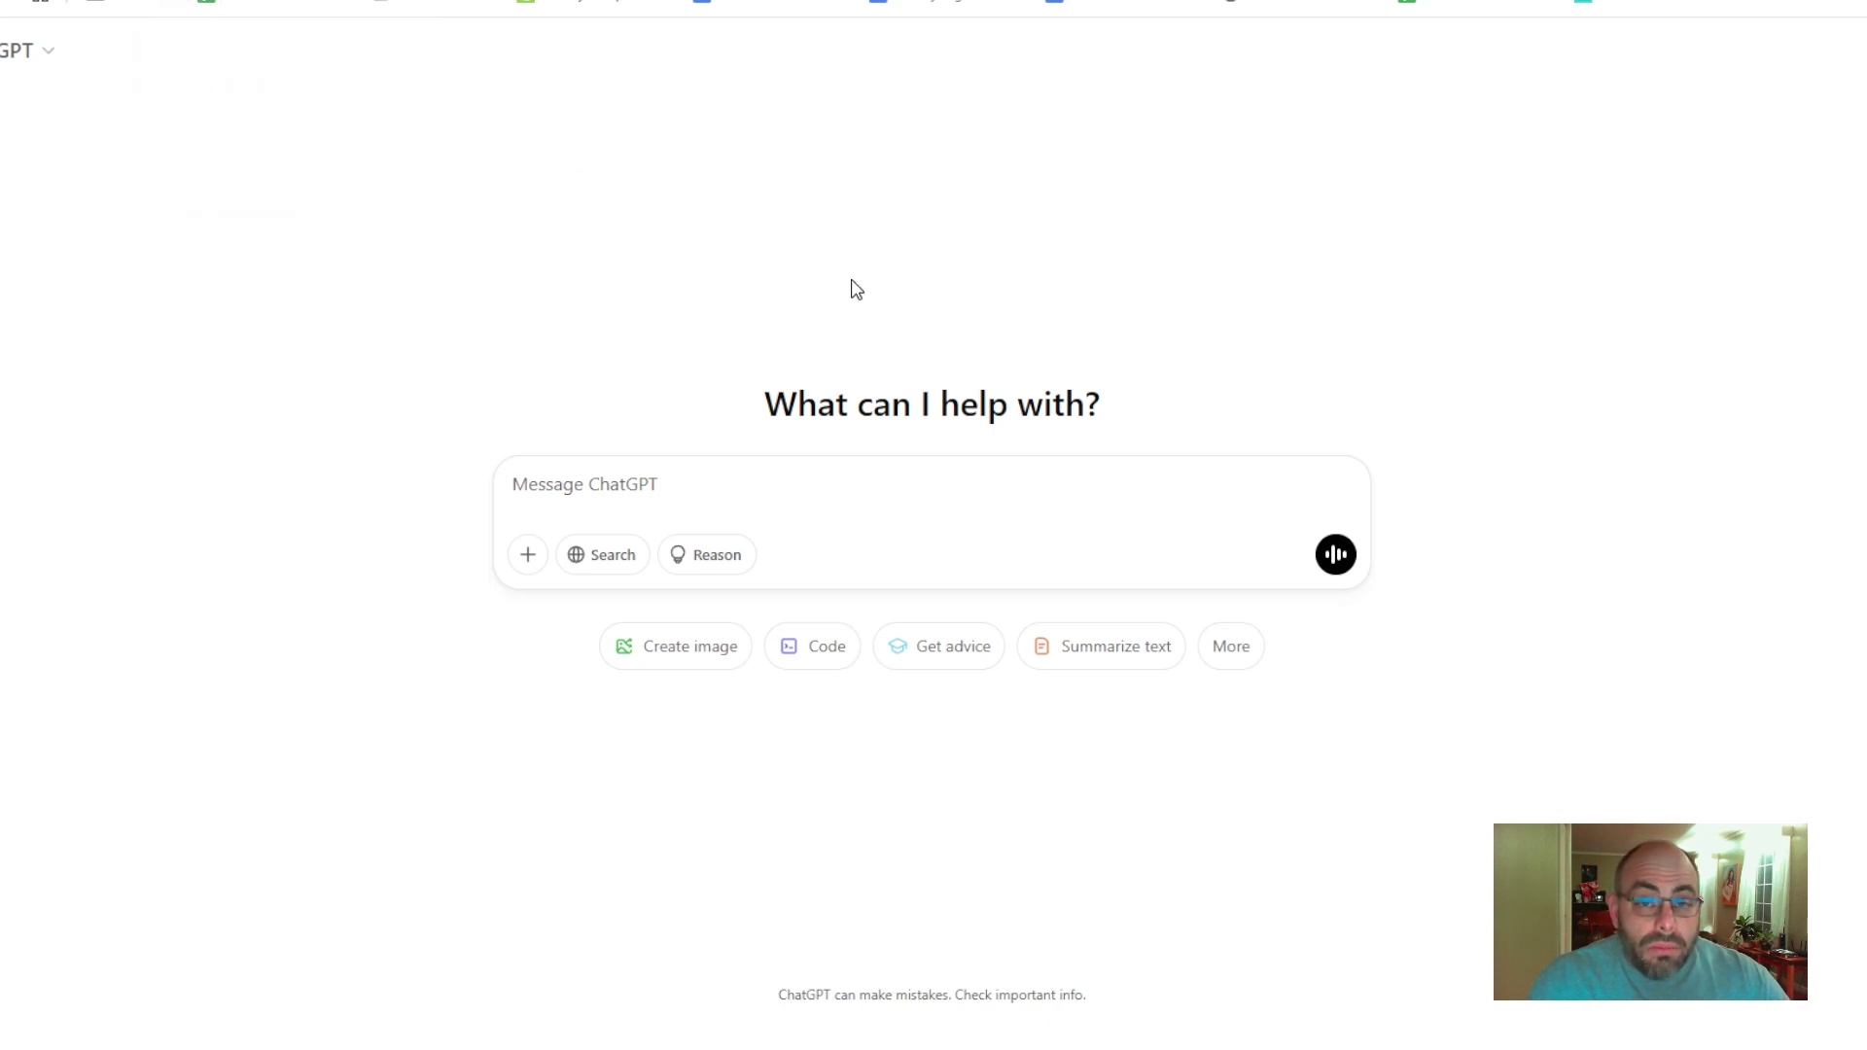
- Switch to Quizlet and copy the export text of the Honors - Unit 7 Vocabs set, then close the export dialog
{"action": "left_click", "coordinate": [590, 4]}
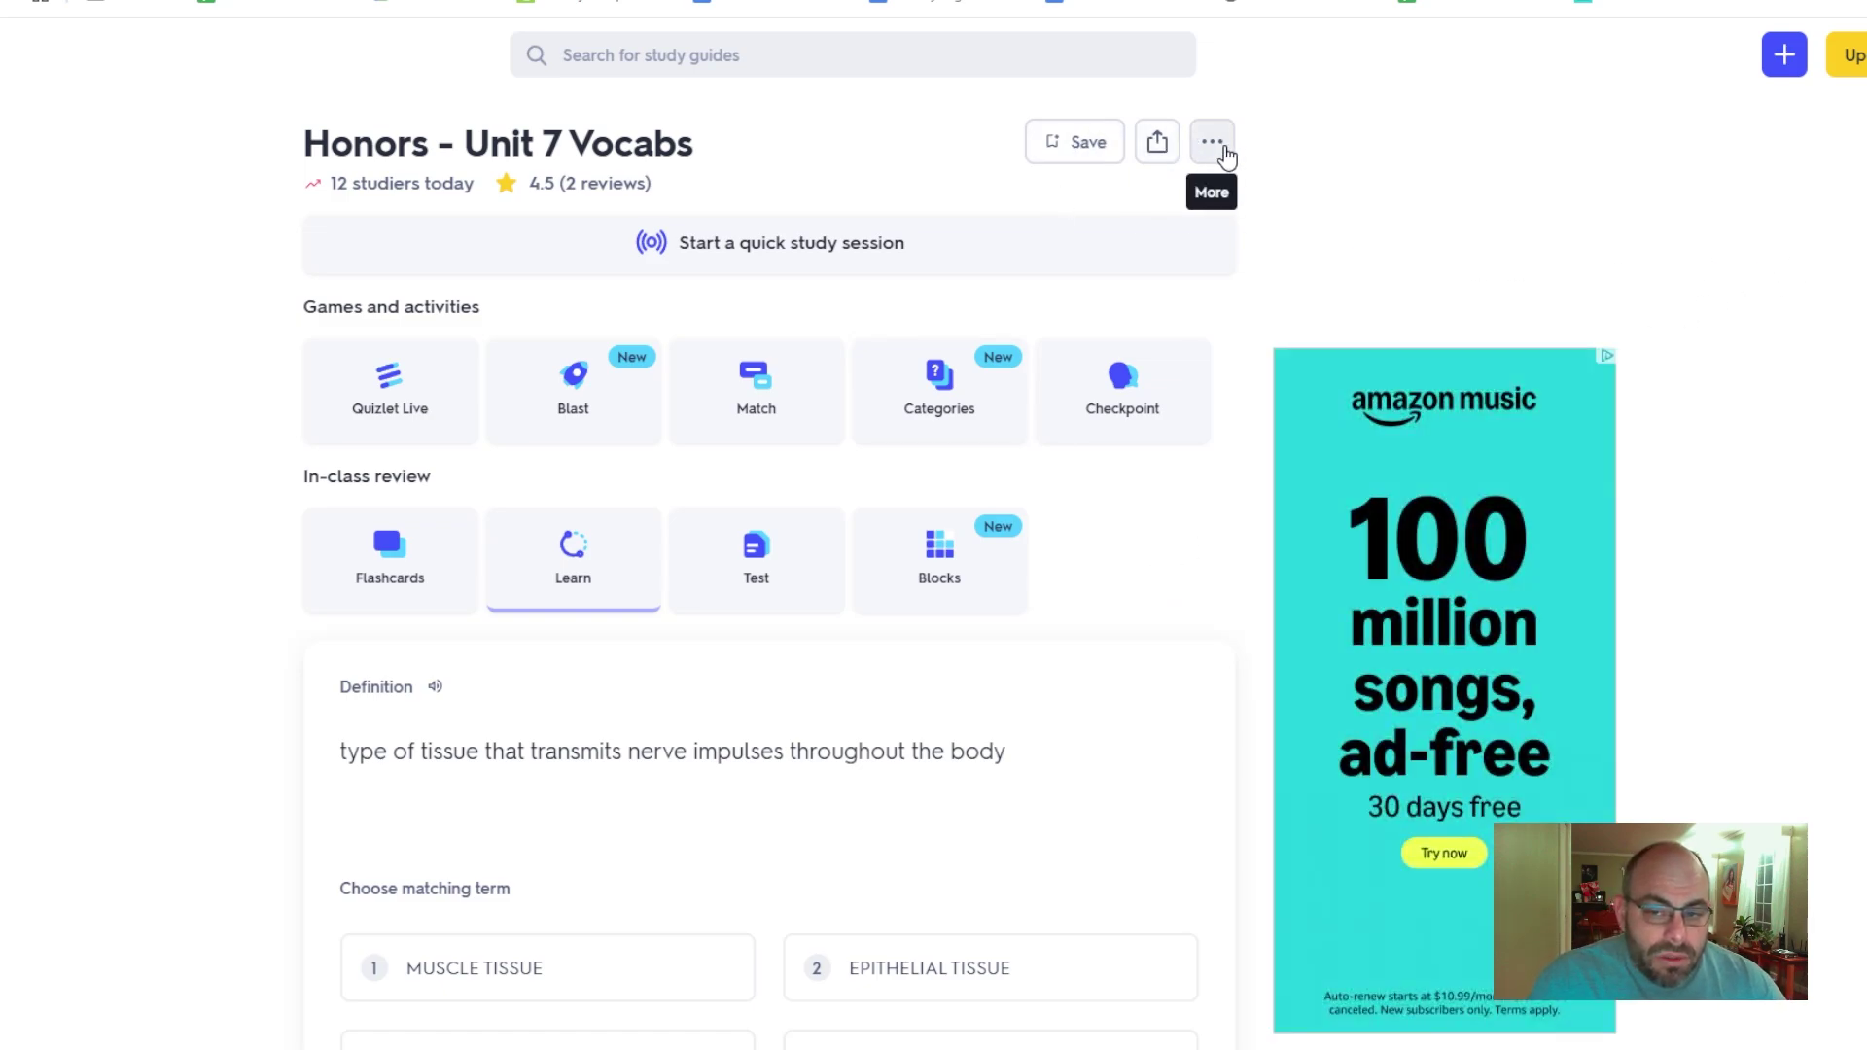
{"action": "left_click", "coordinate": [1211, 143]}
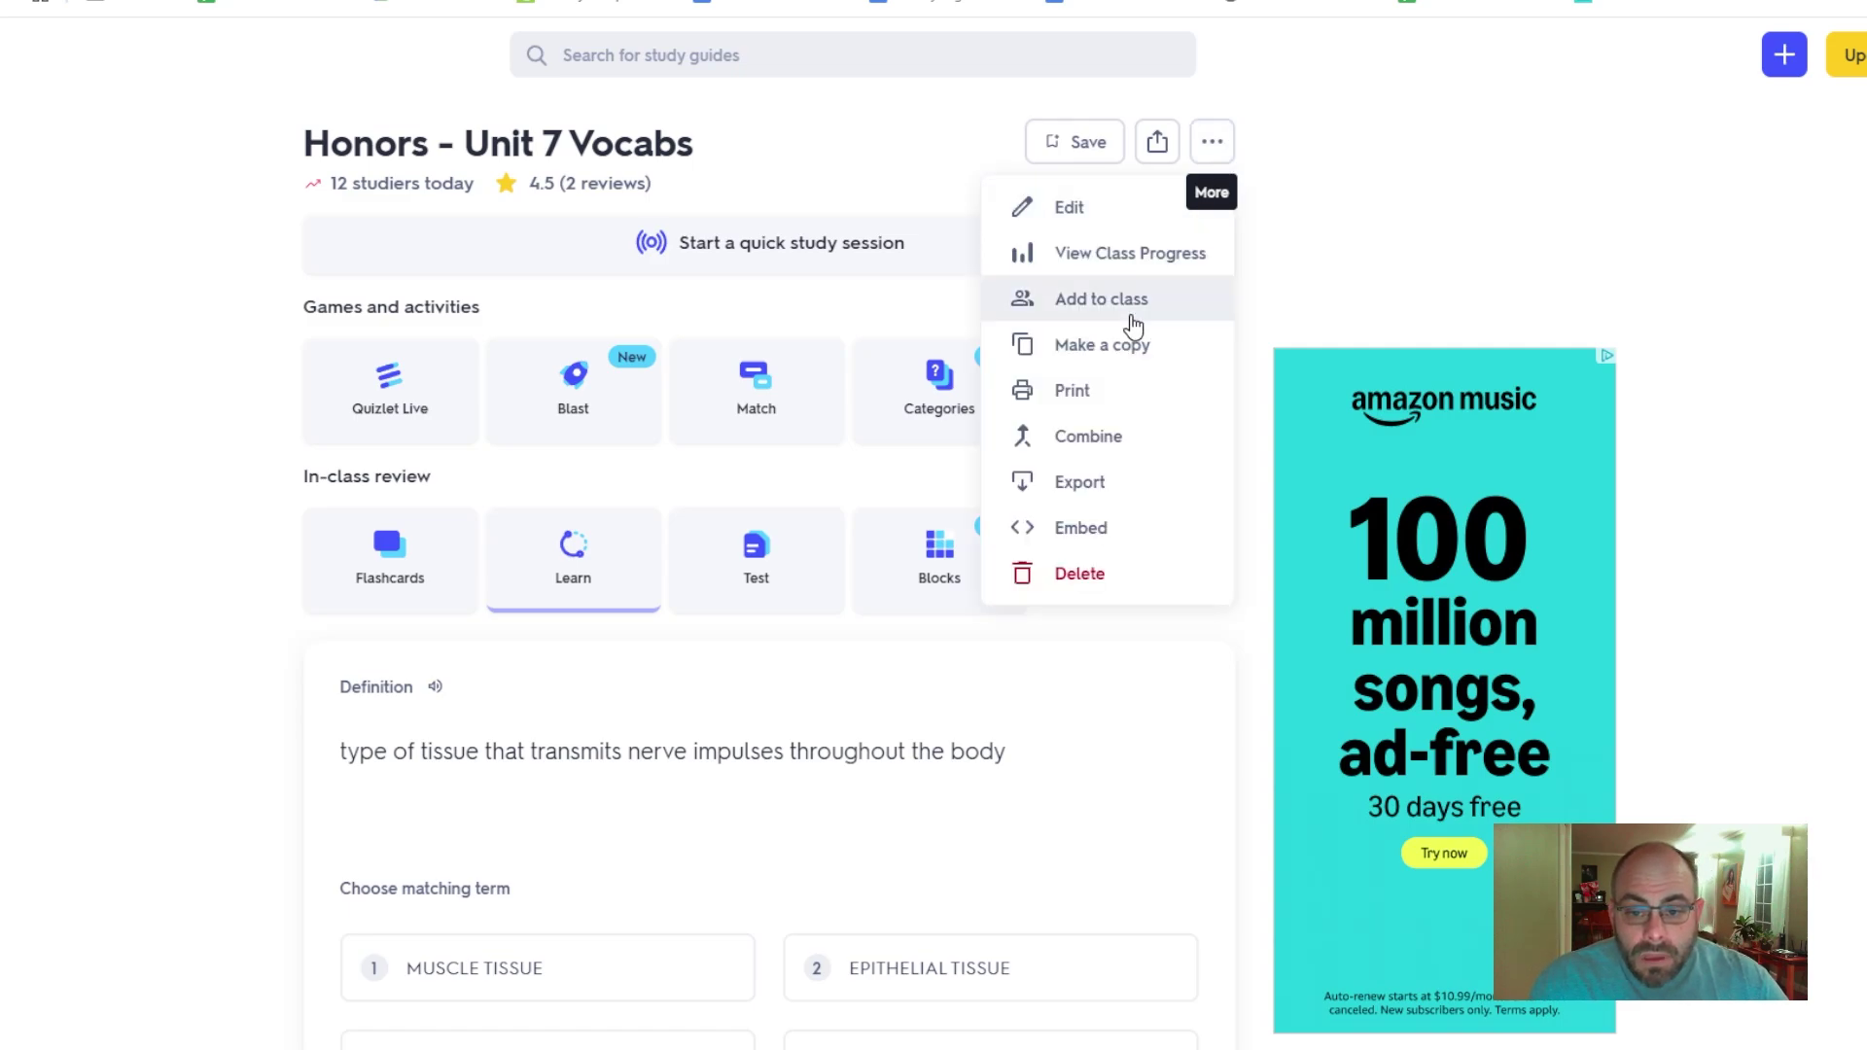
{"action": "left_click", "coordinate": [1090, 481]}
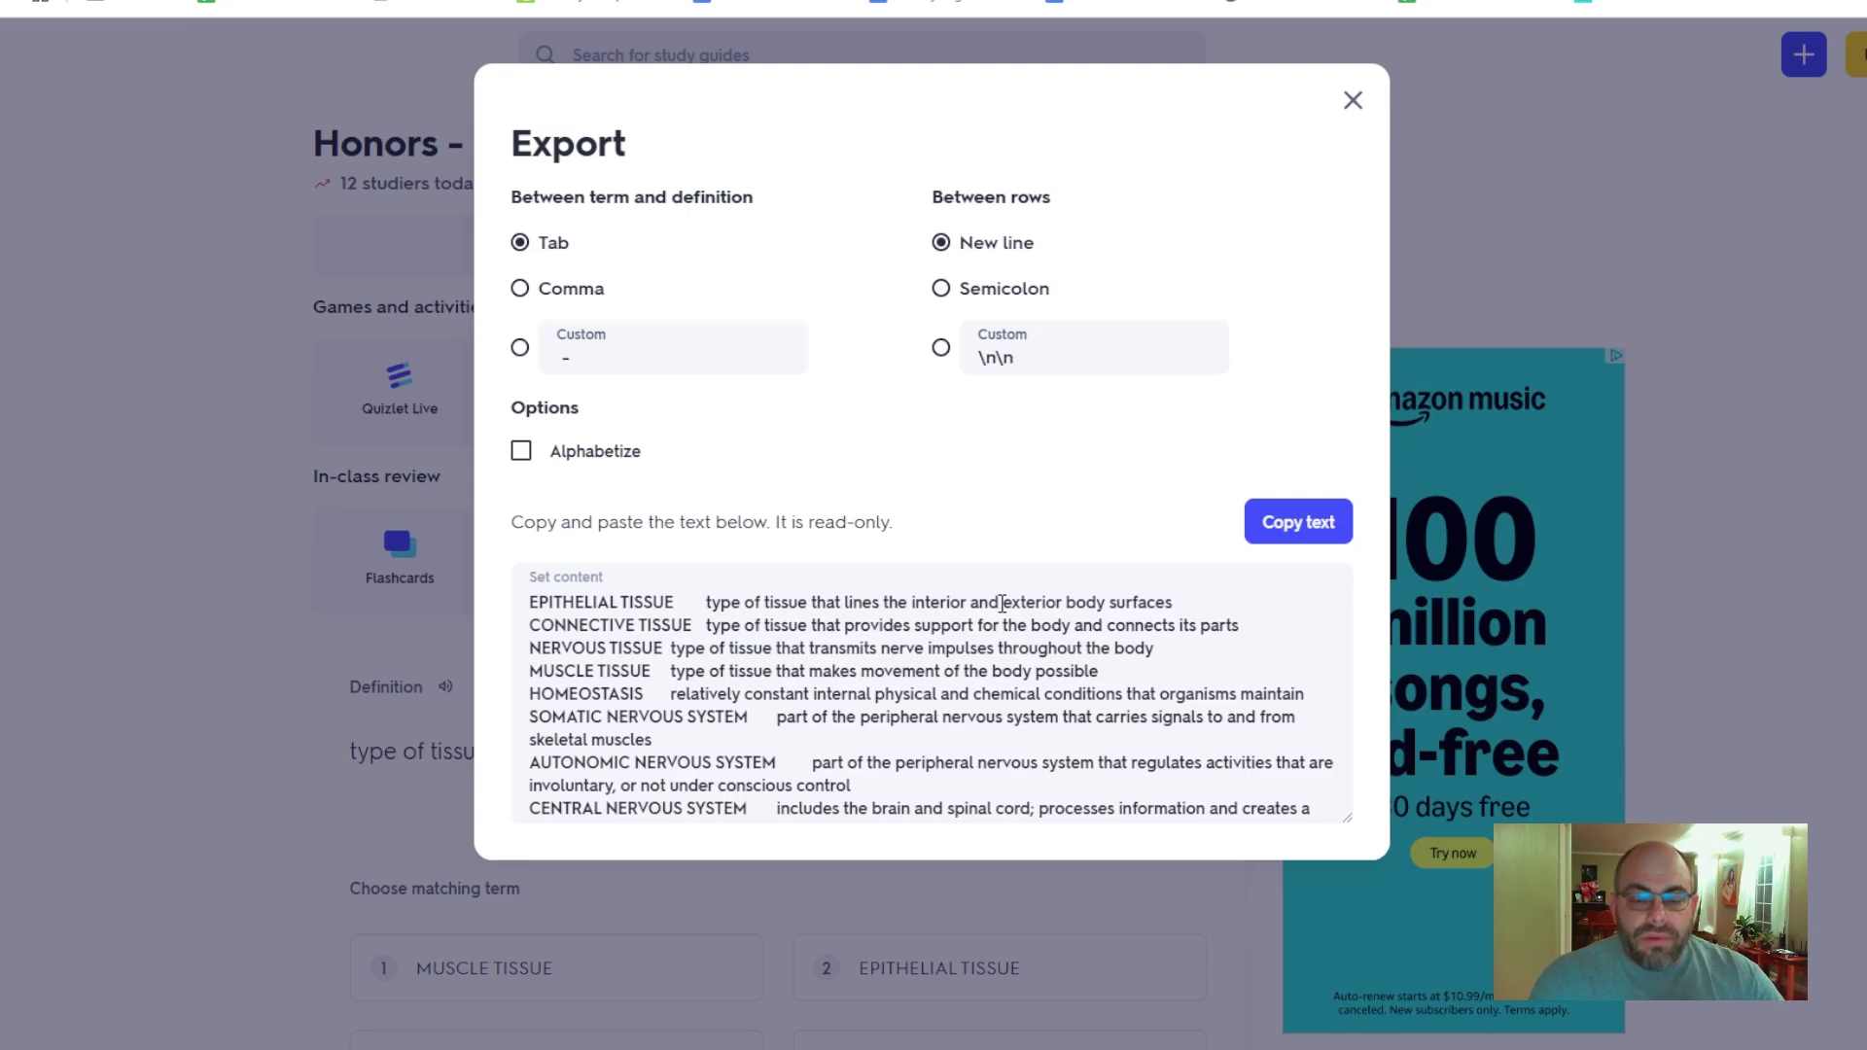
{"action": "left_click", "coordinate": [1317, 532]}
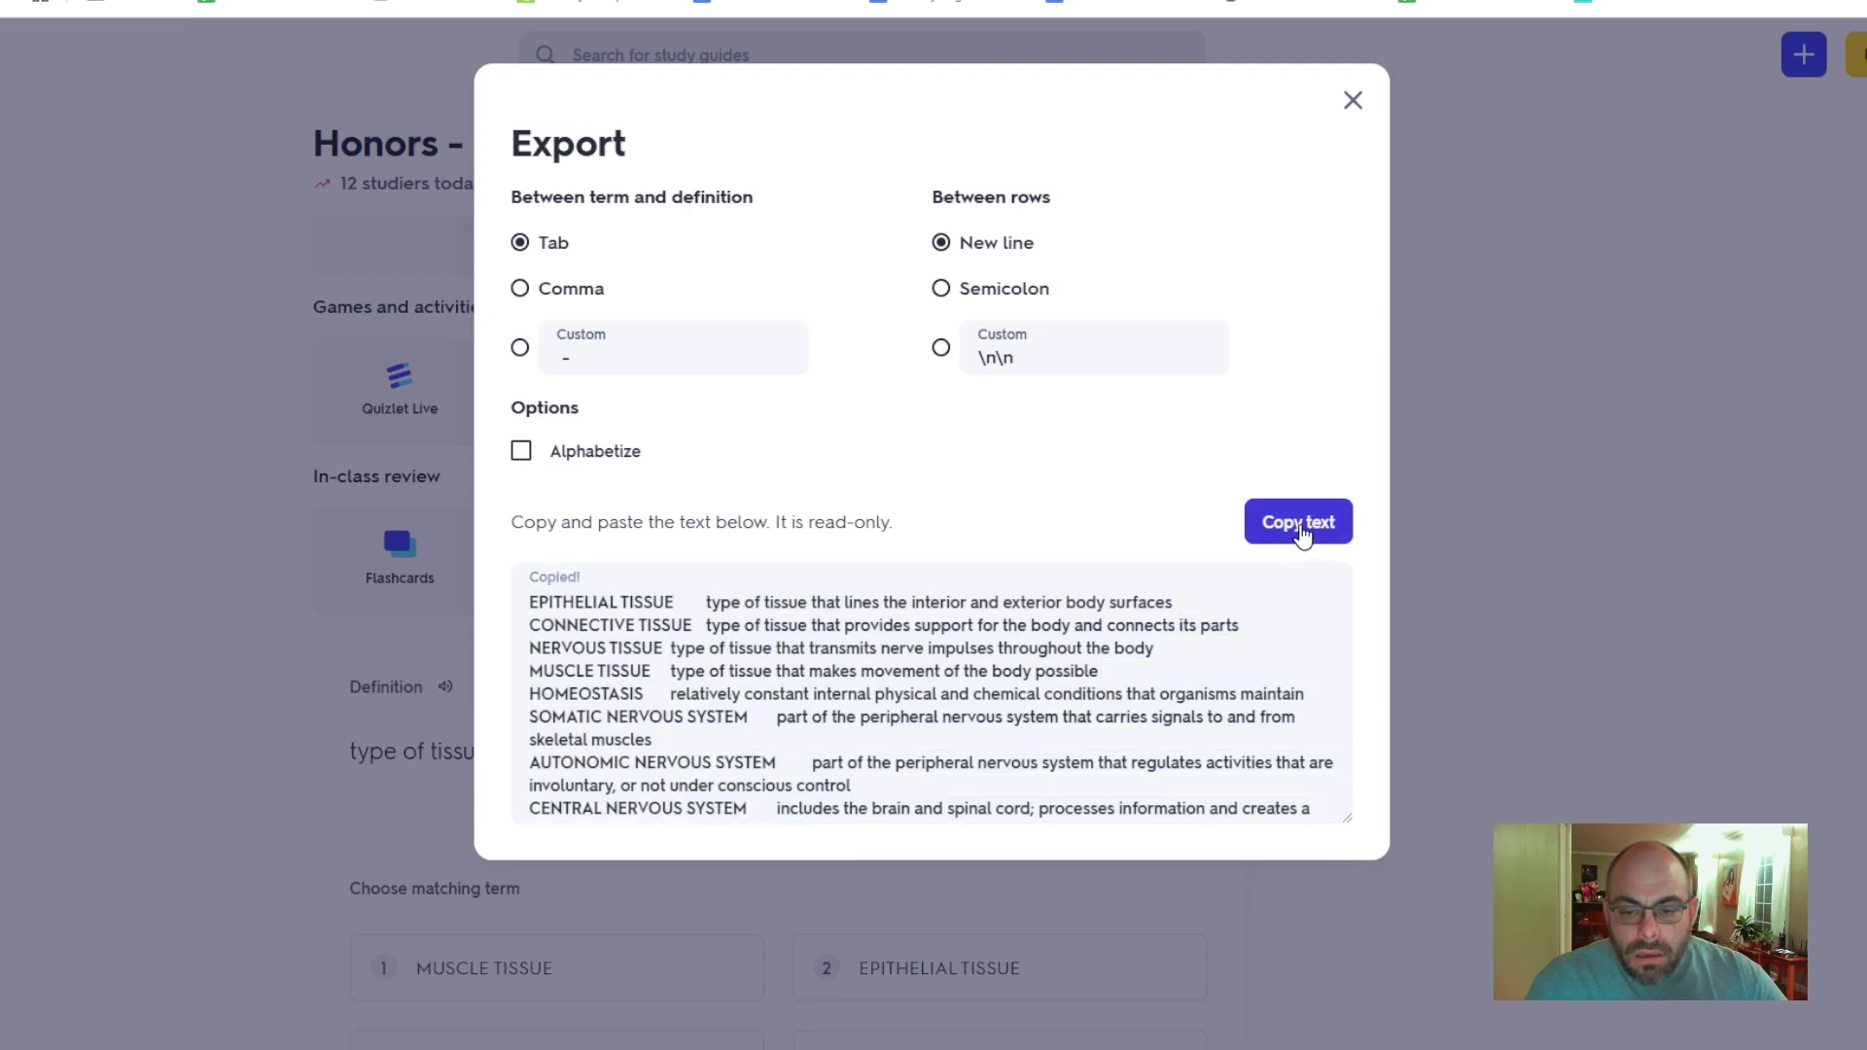
{"action": "left_click", "coordinate": [1351, 103]}
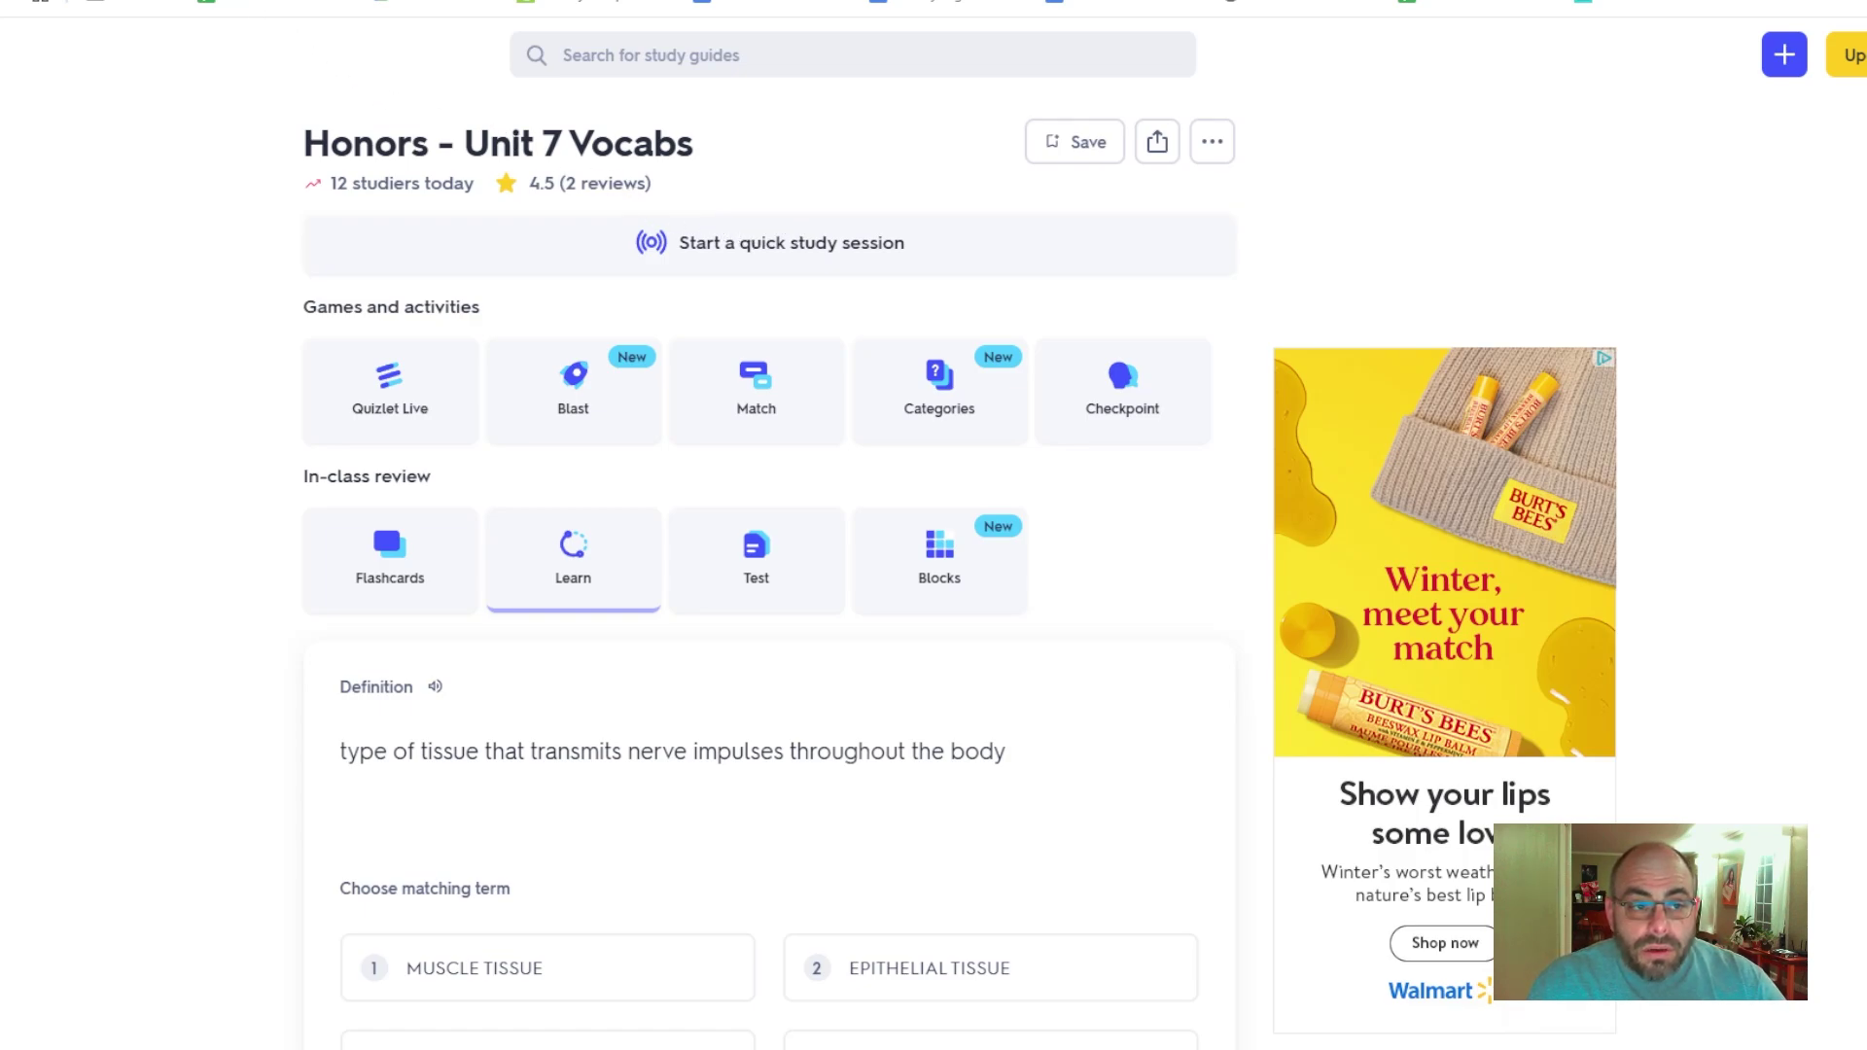
- Switch to ChatGPT and start a prompt reading "I'm studying for a test and I'm going to input the info the test is over."
{"action": "key", "text": "ctrl+Tab"}
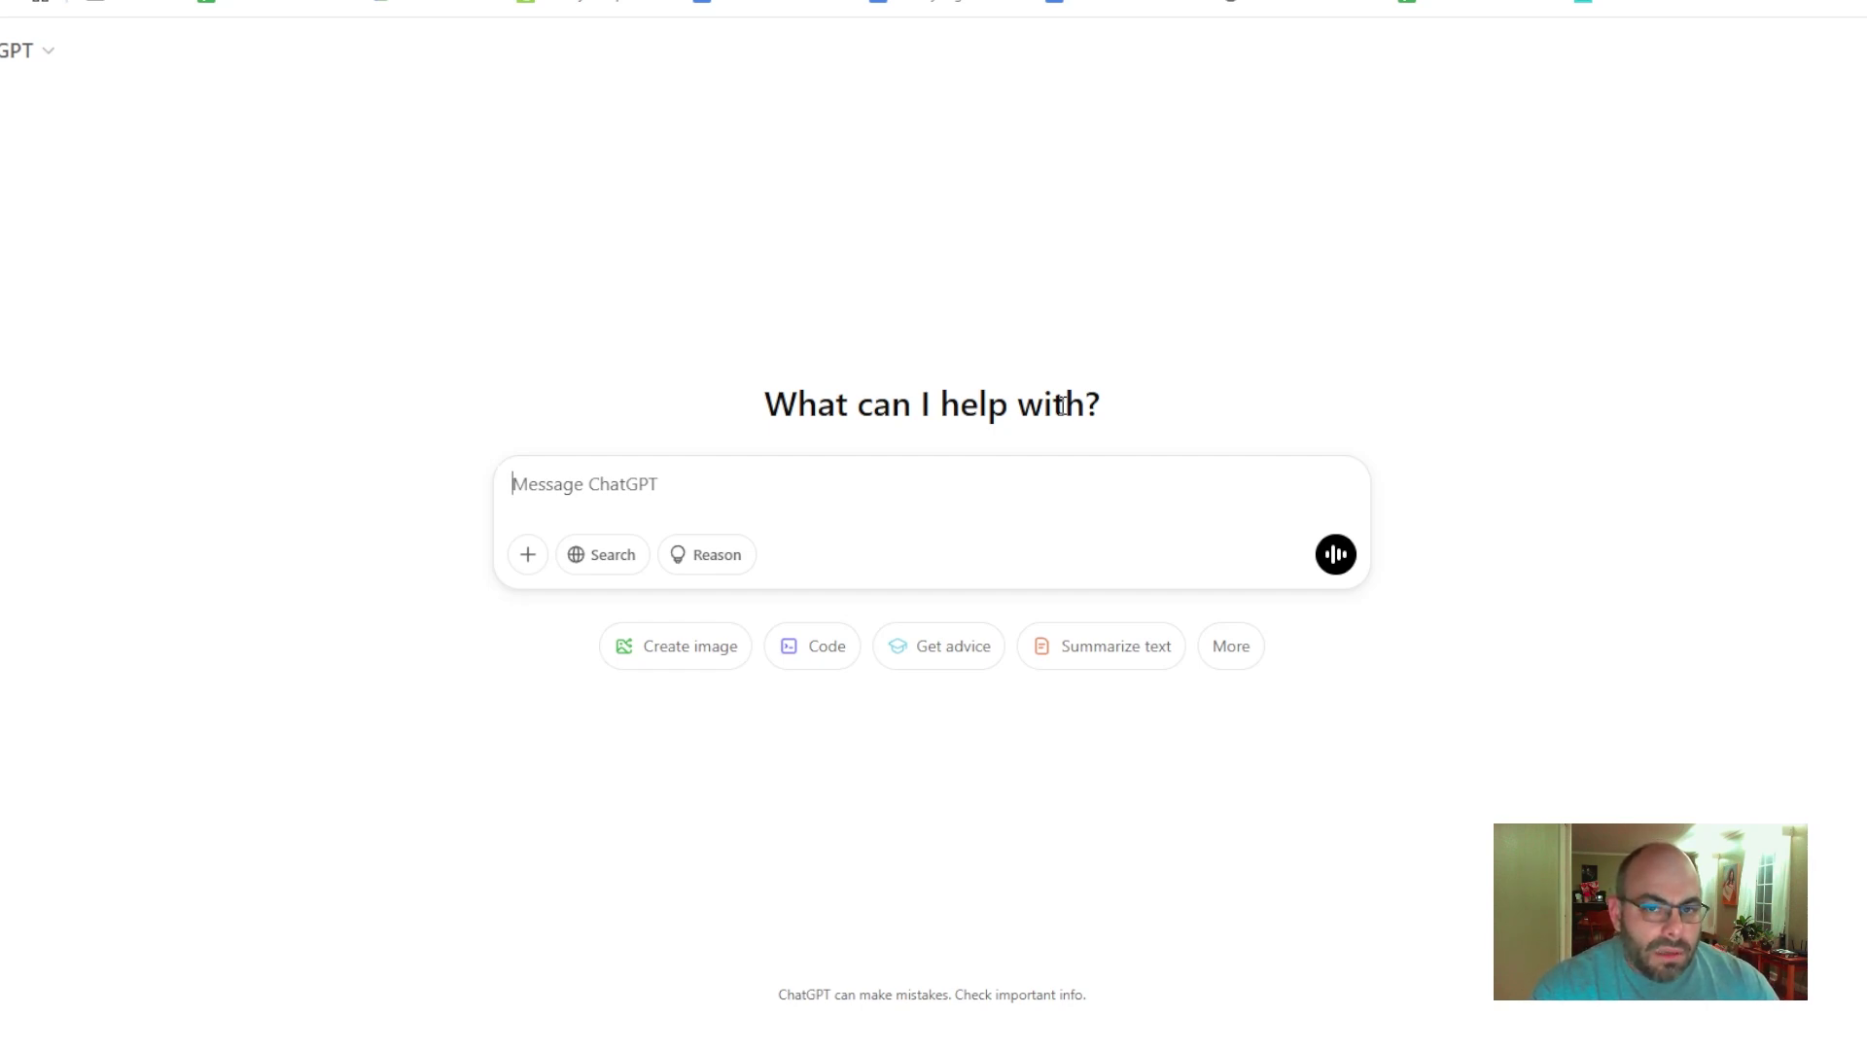
{"action": "type", "text": "I'm "}
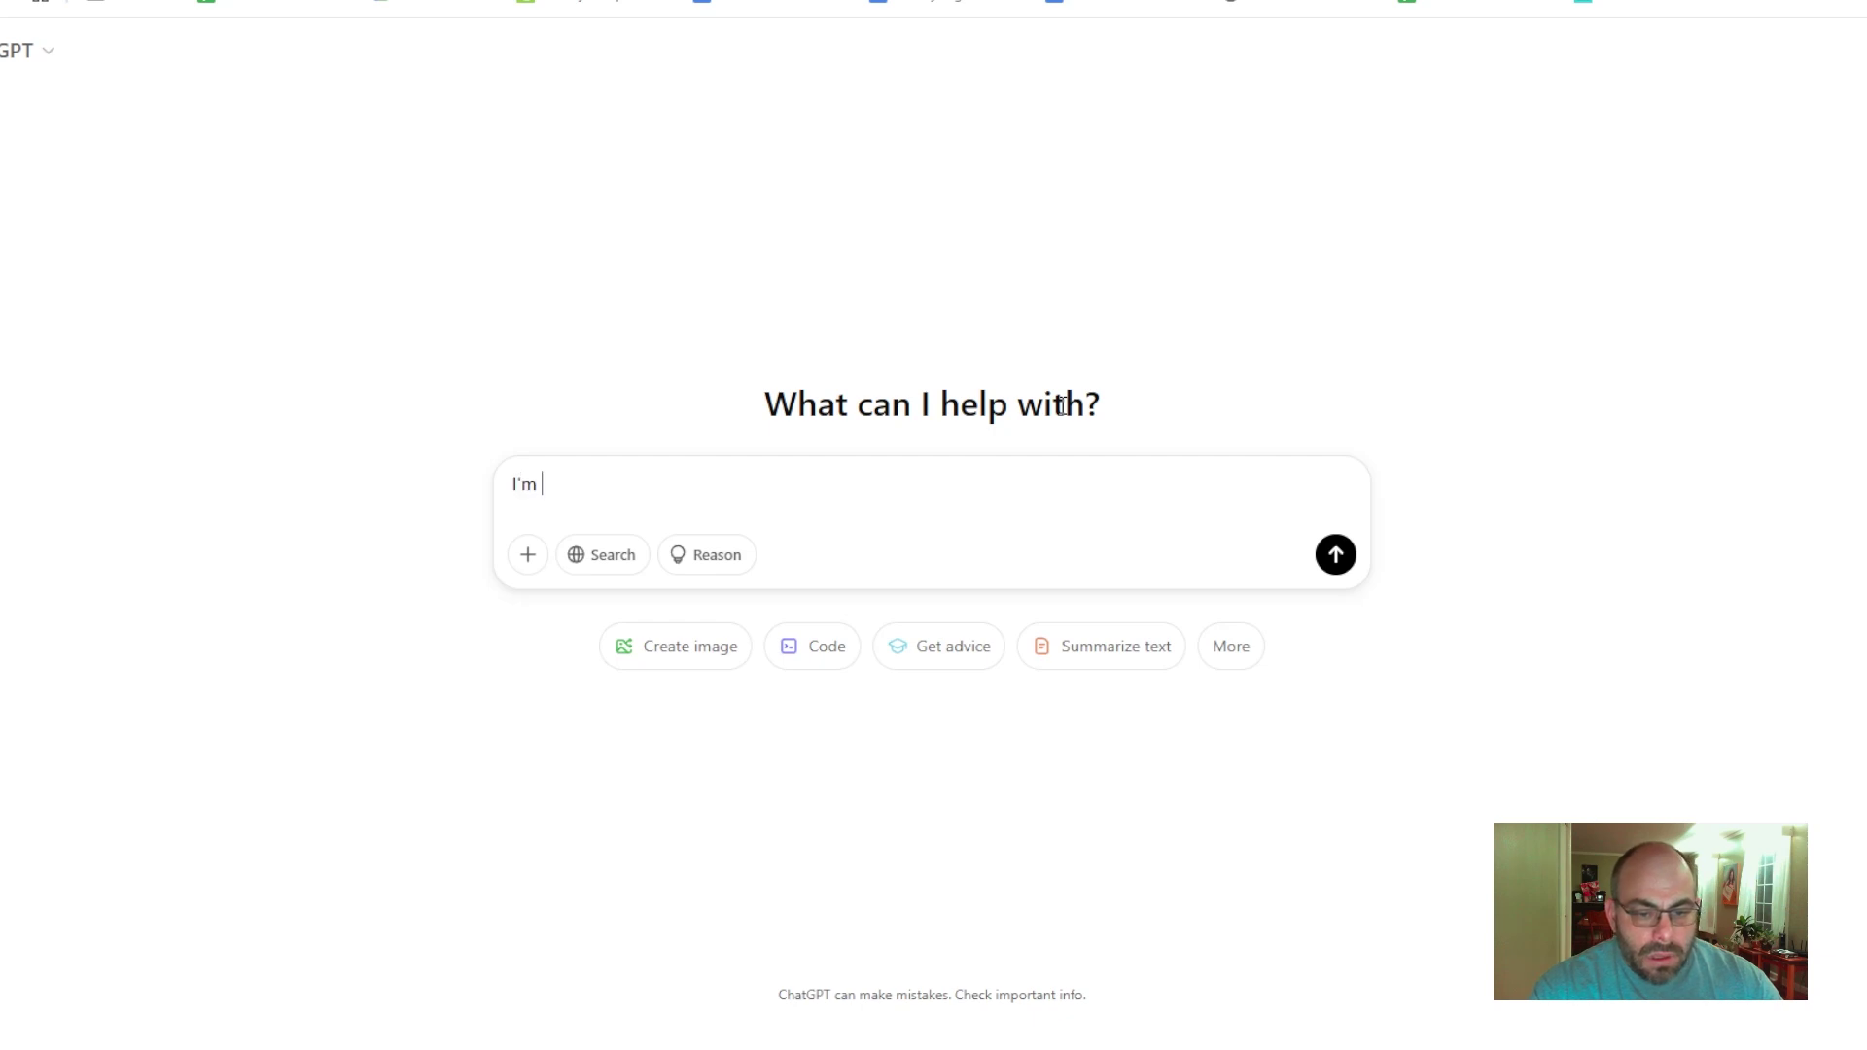
{"action": "type", "text": "studying for a test"}
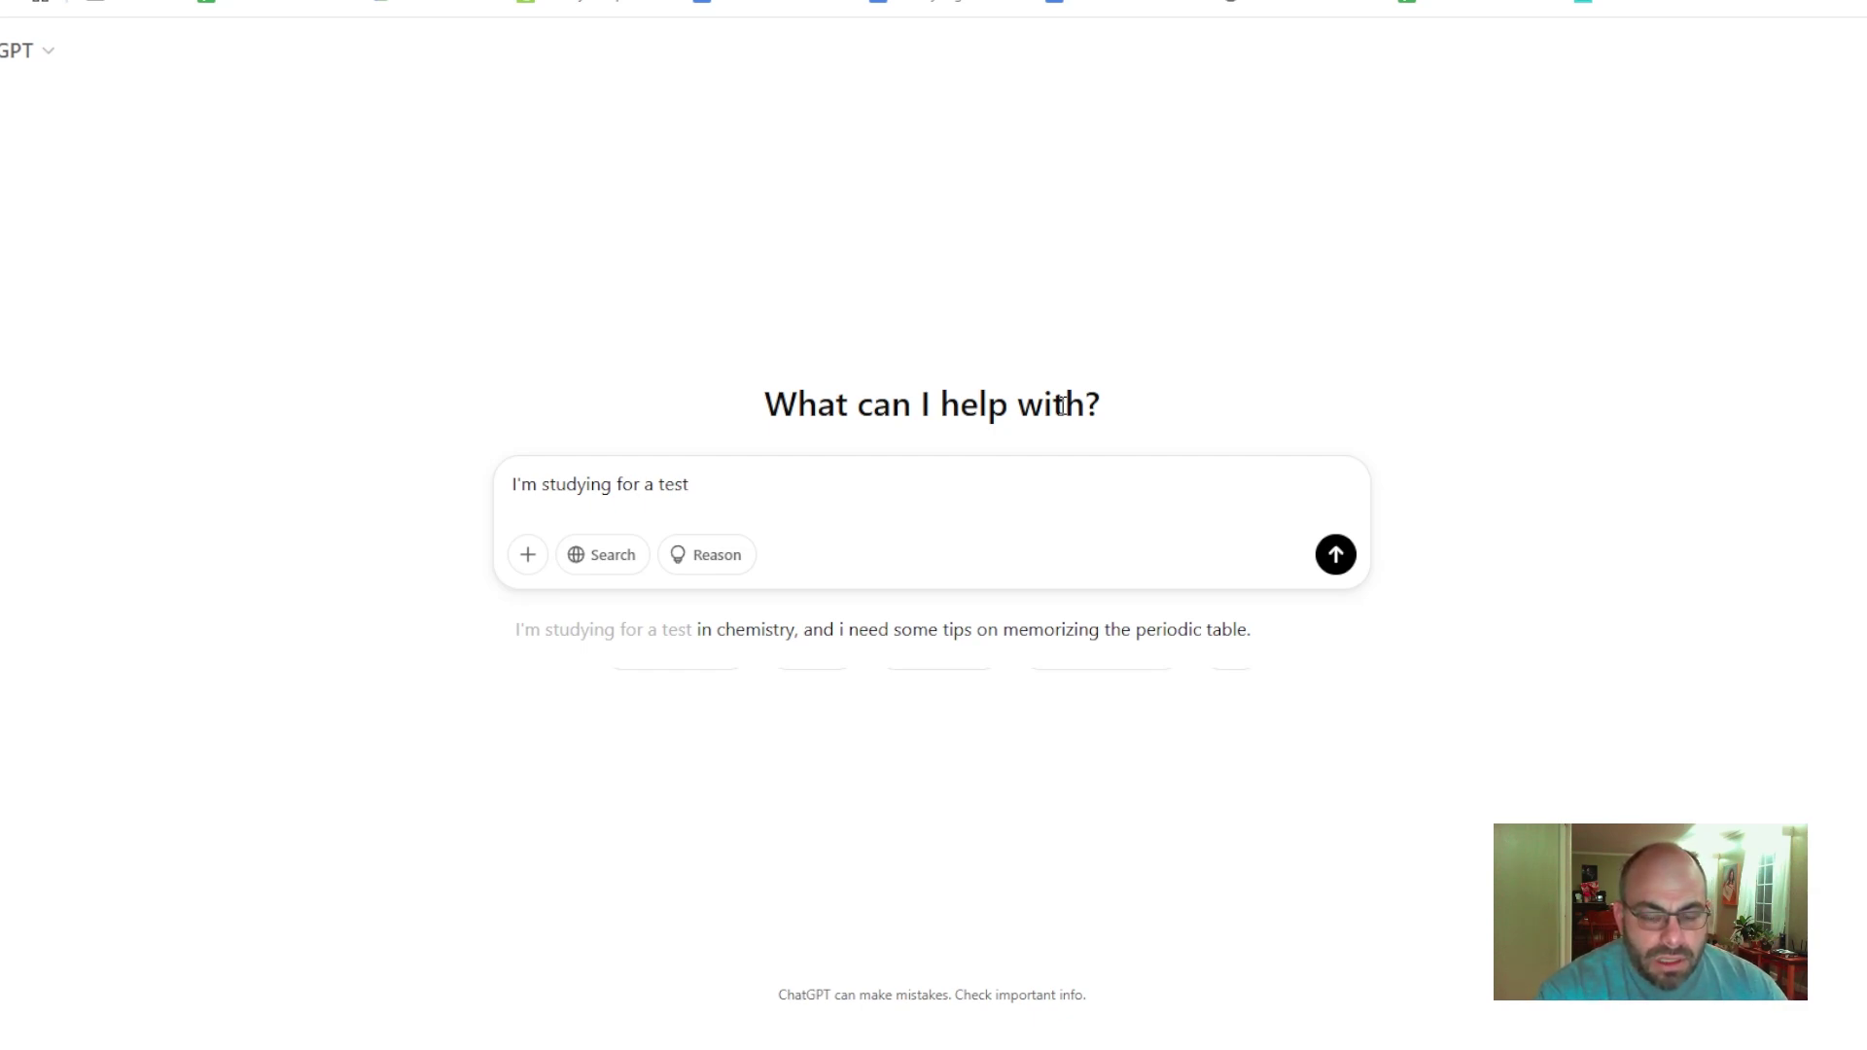
{"action": "type", "text": "and I'm goi"}
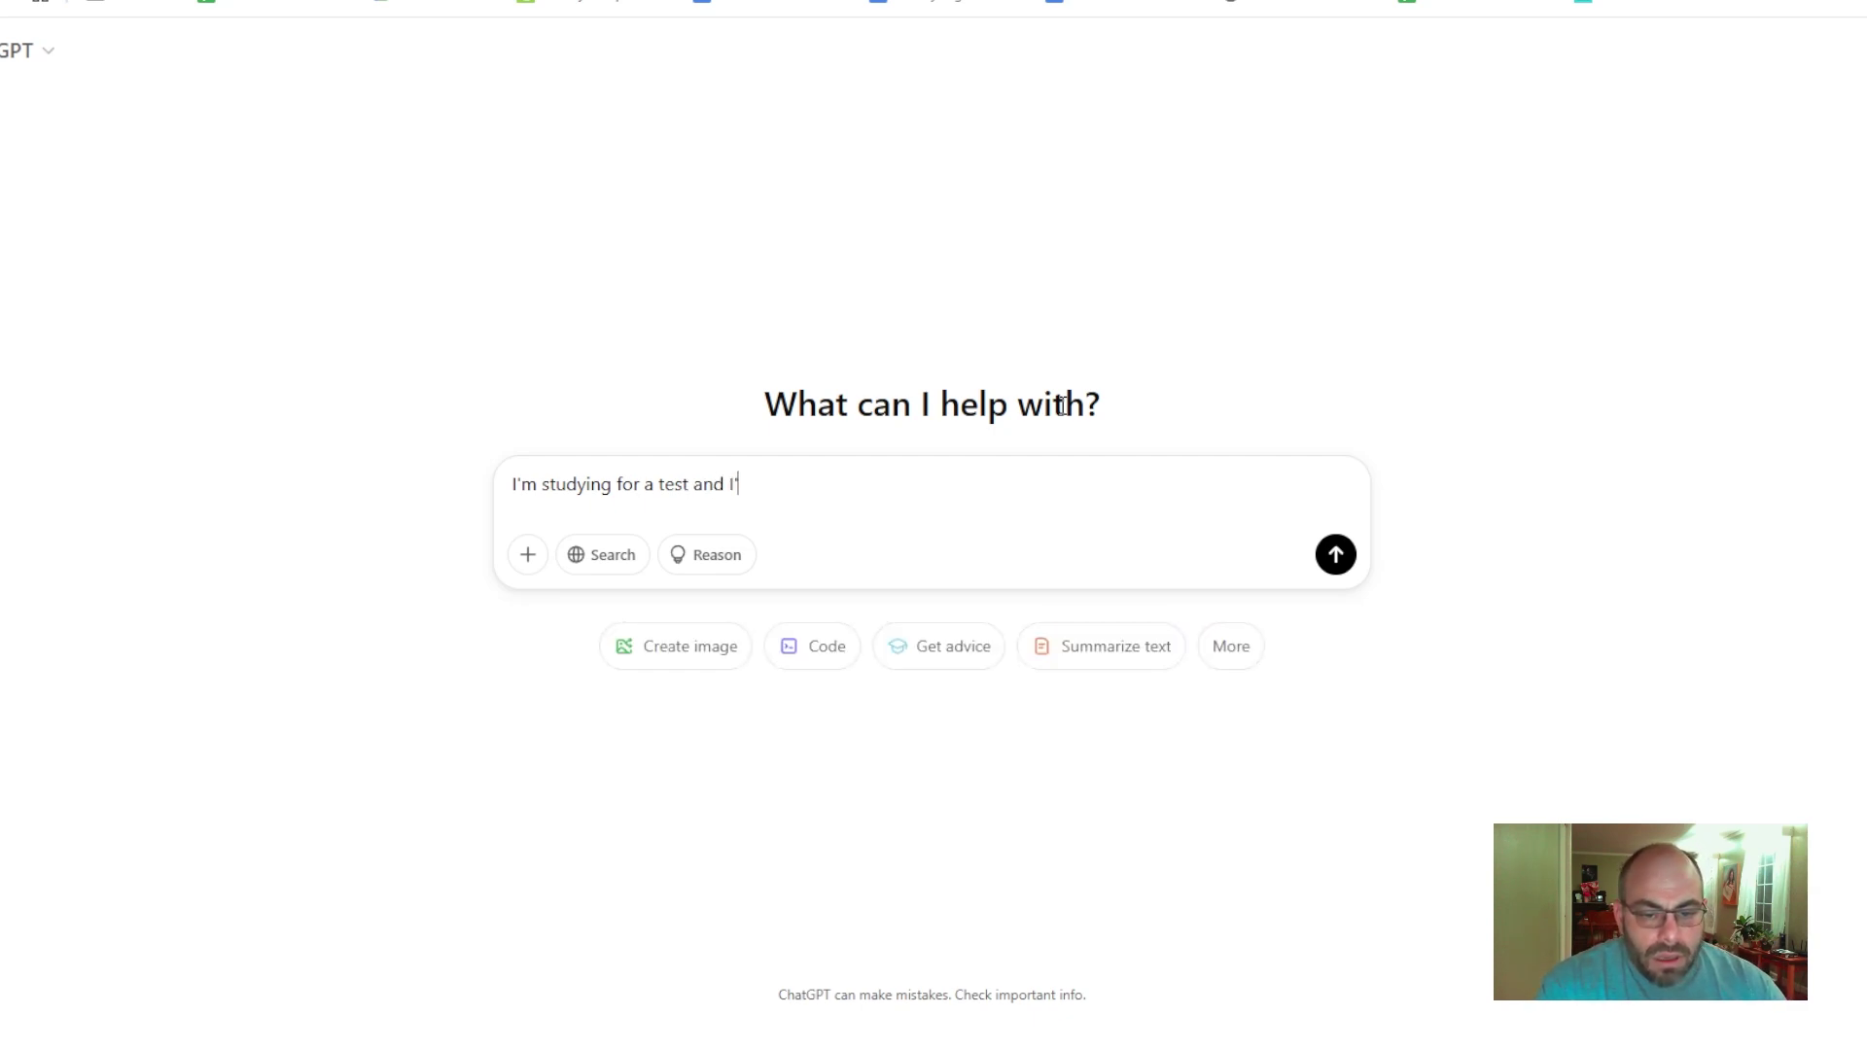
{"action": "type", "text": "ng to "}
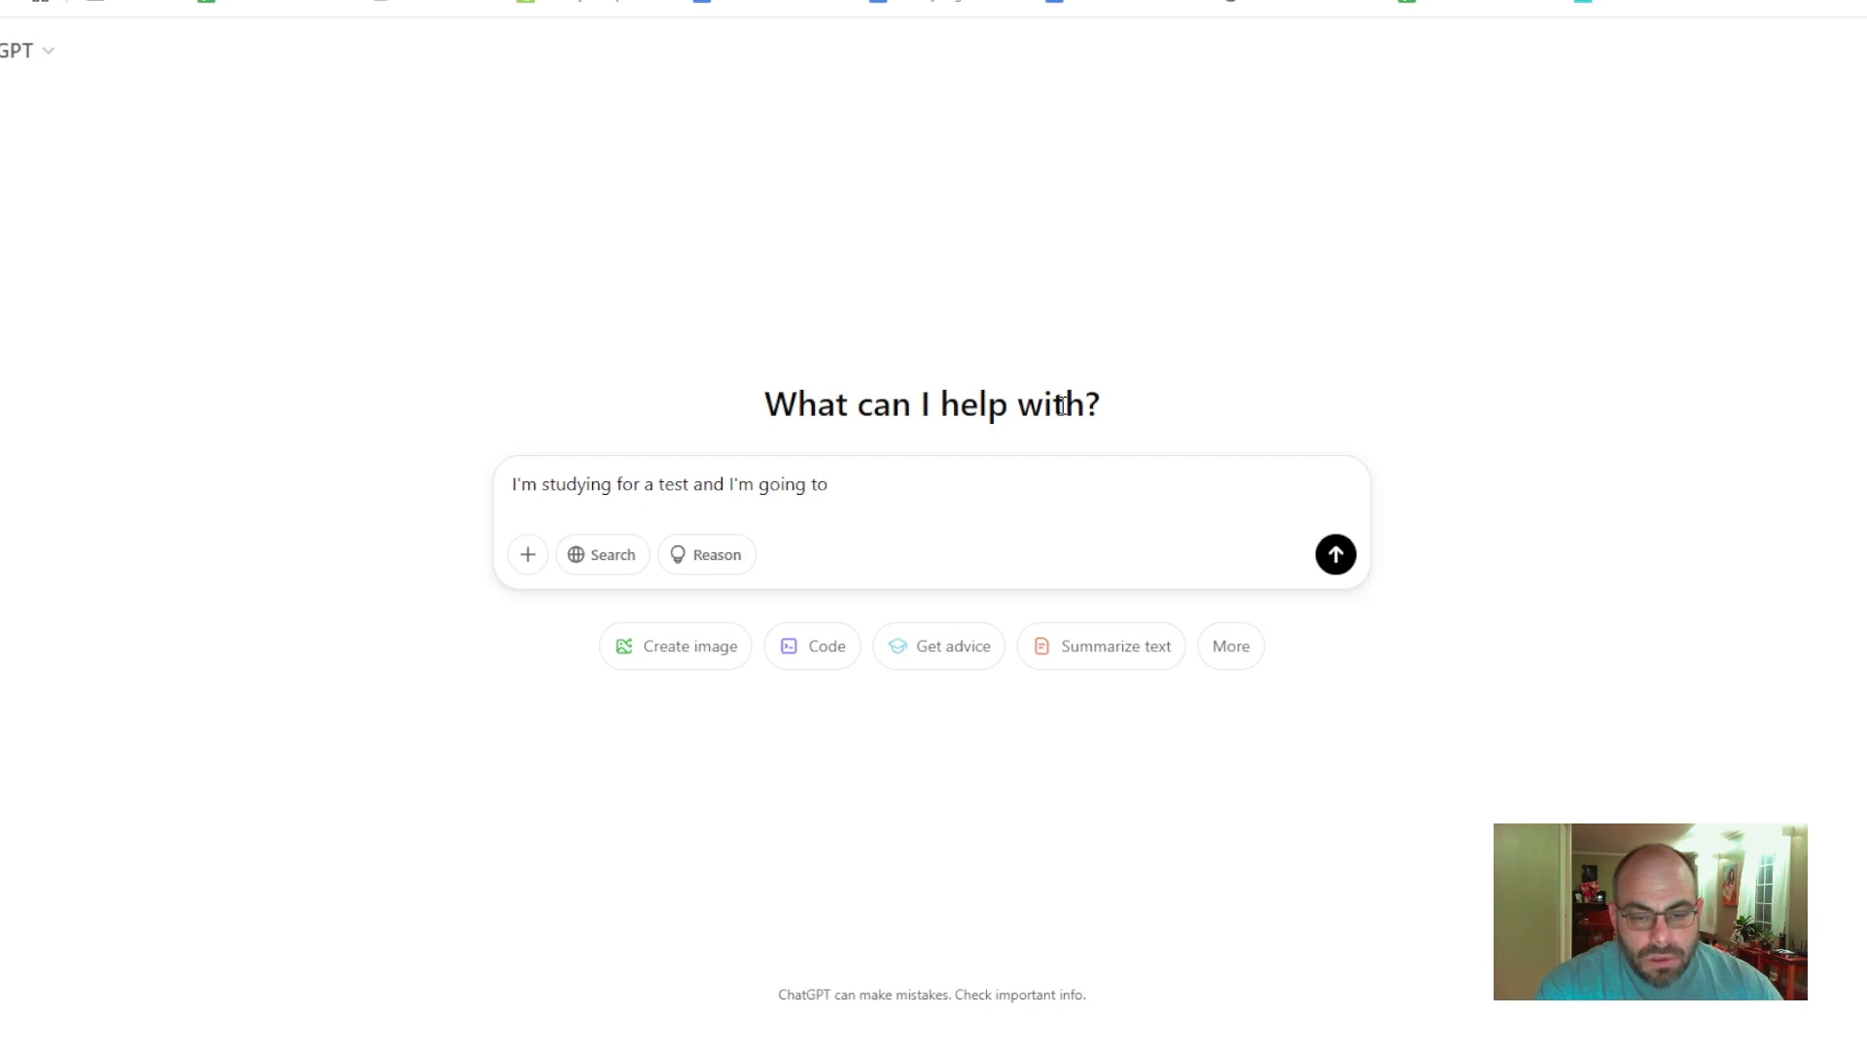
{"action": "type", "text": "imp"}
{"action": "key", "text": "BackSpace"}
{"action": "key", "text": "BackSpace"}
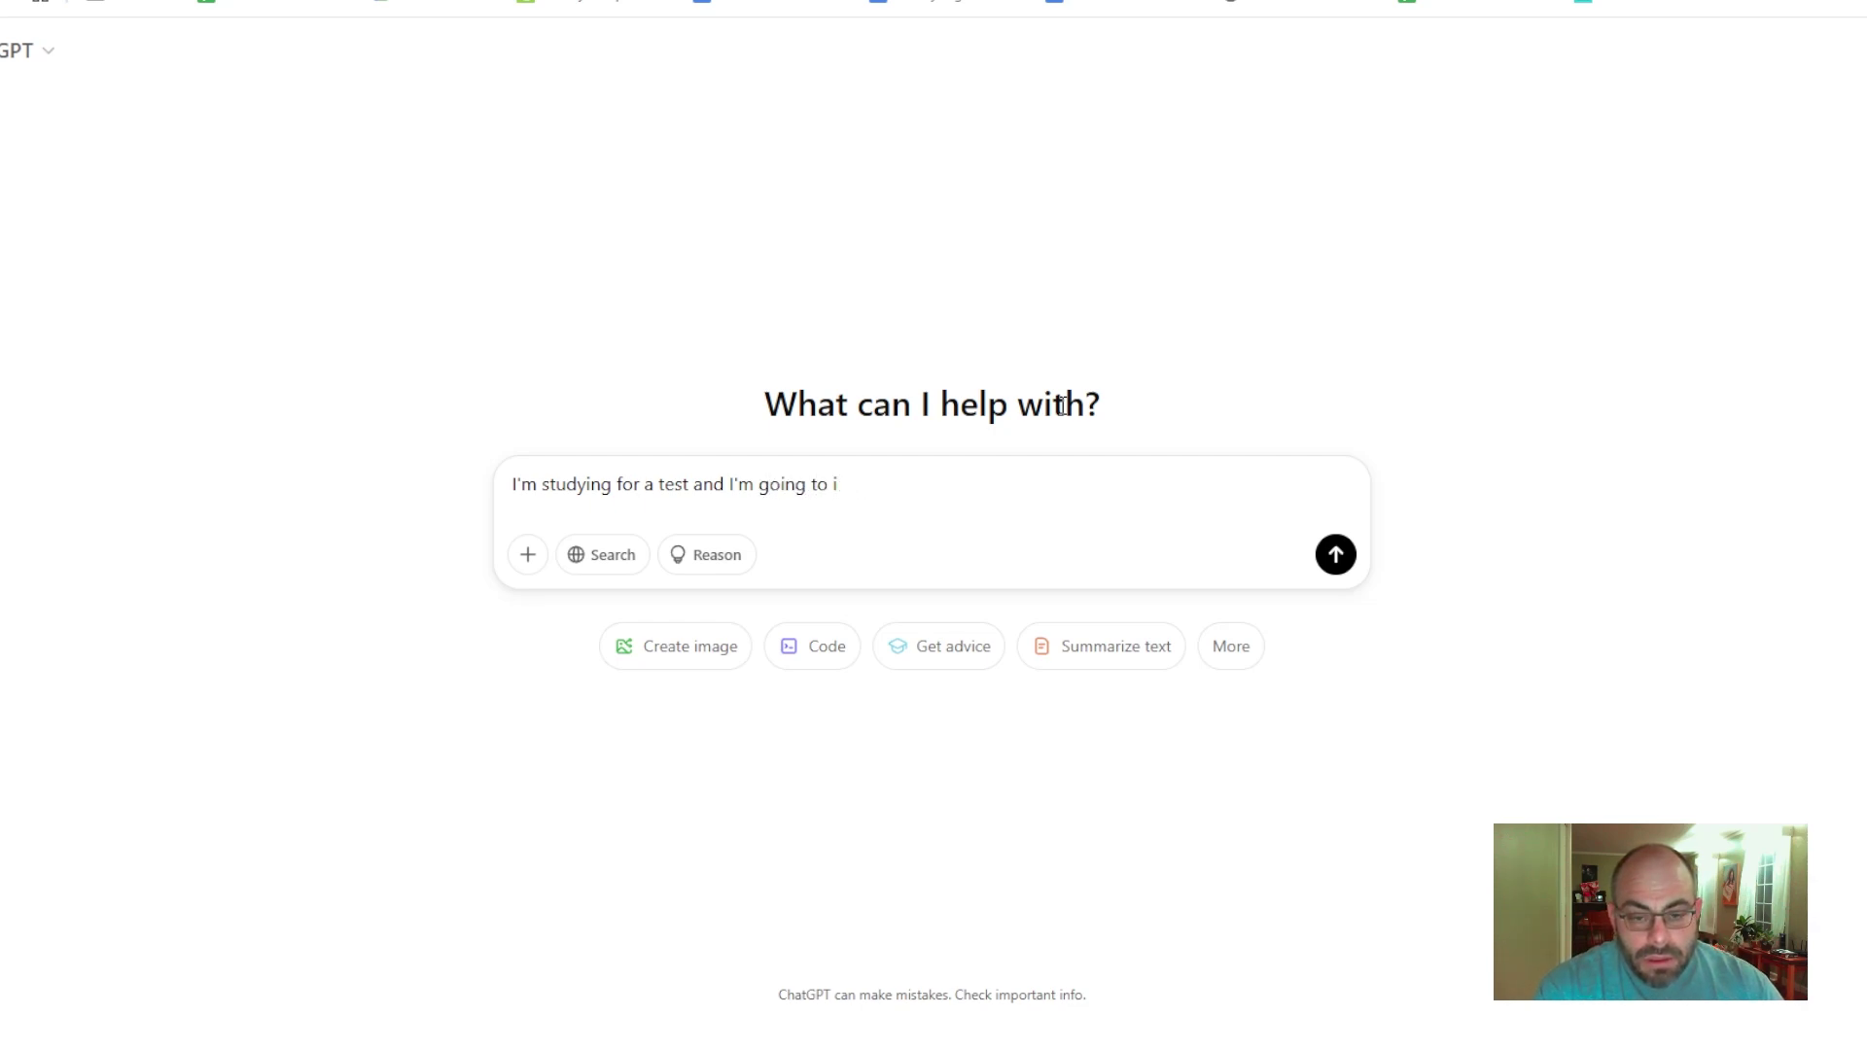
{"action": "type", "text": "nput the info "}
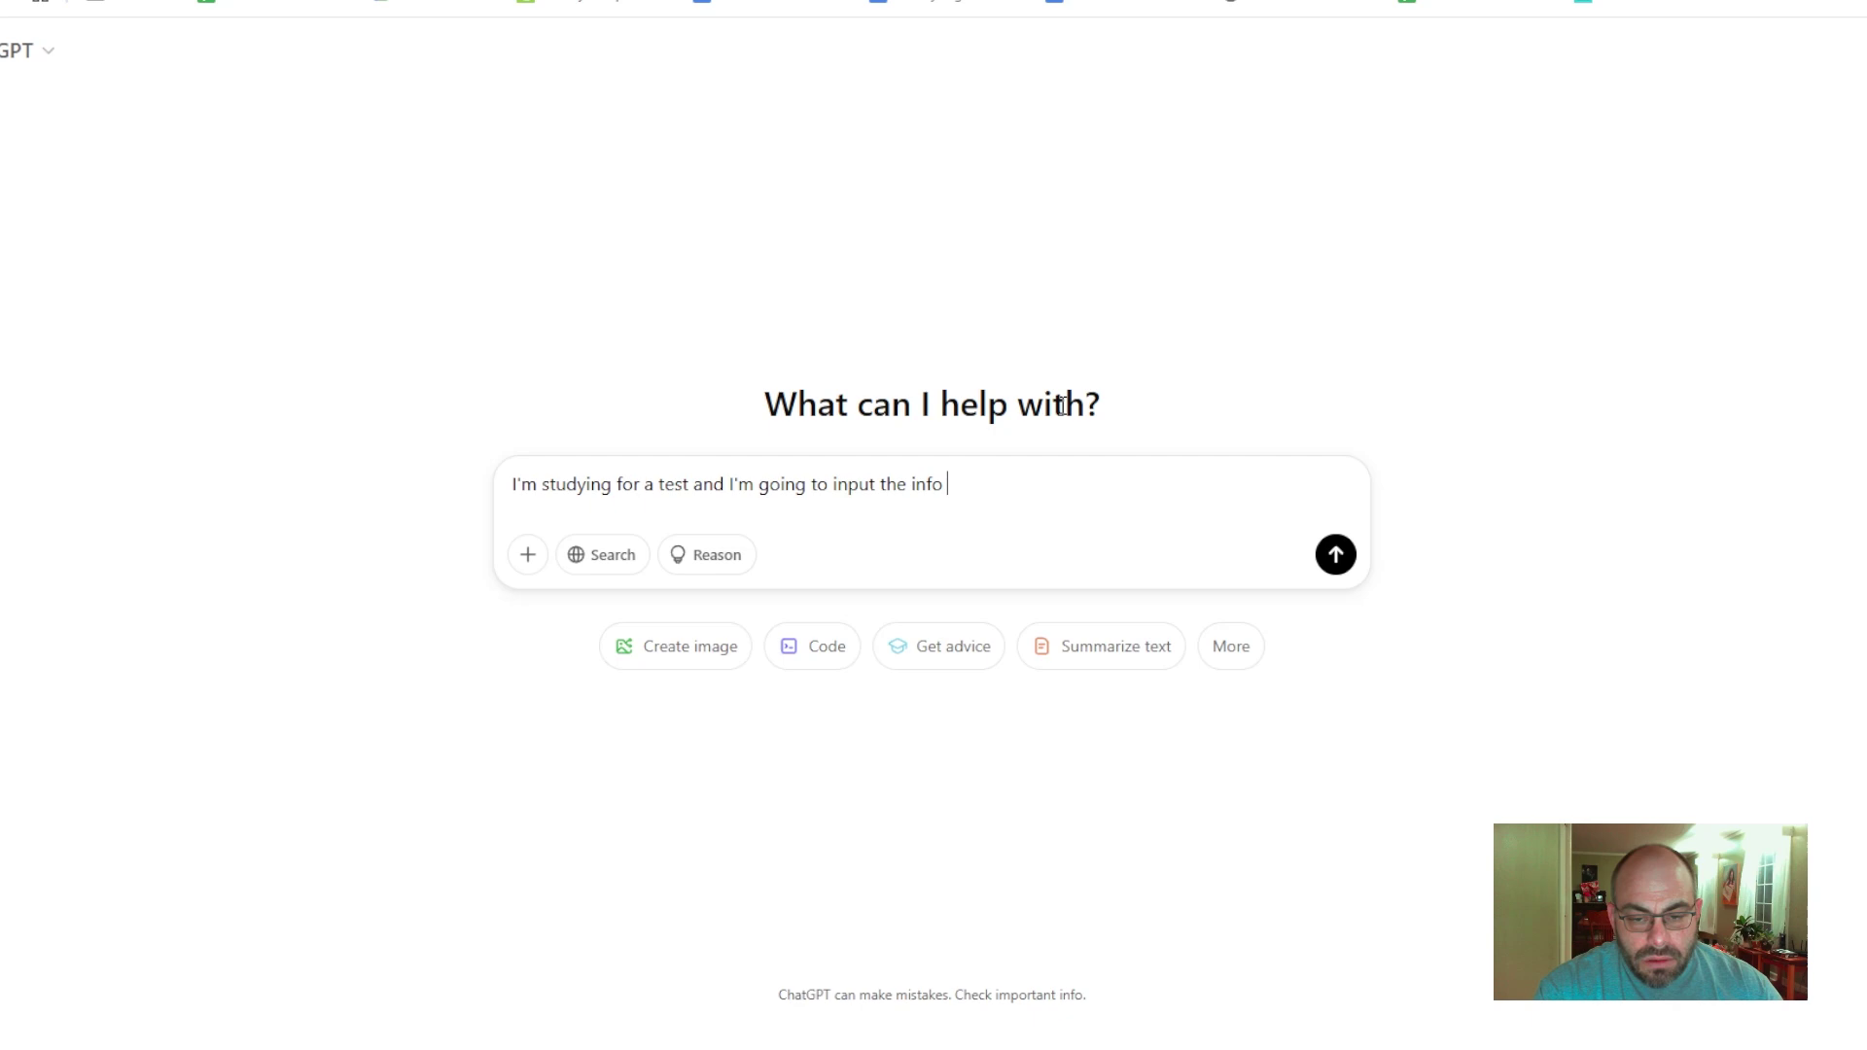
{"action": "type", "text": "the test is of"}
{"action": "key", "text": "BackSpace"}
{"action": "type", "text": "ver."}
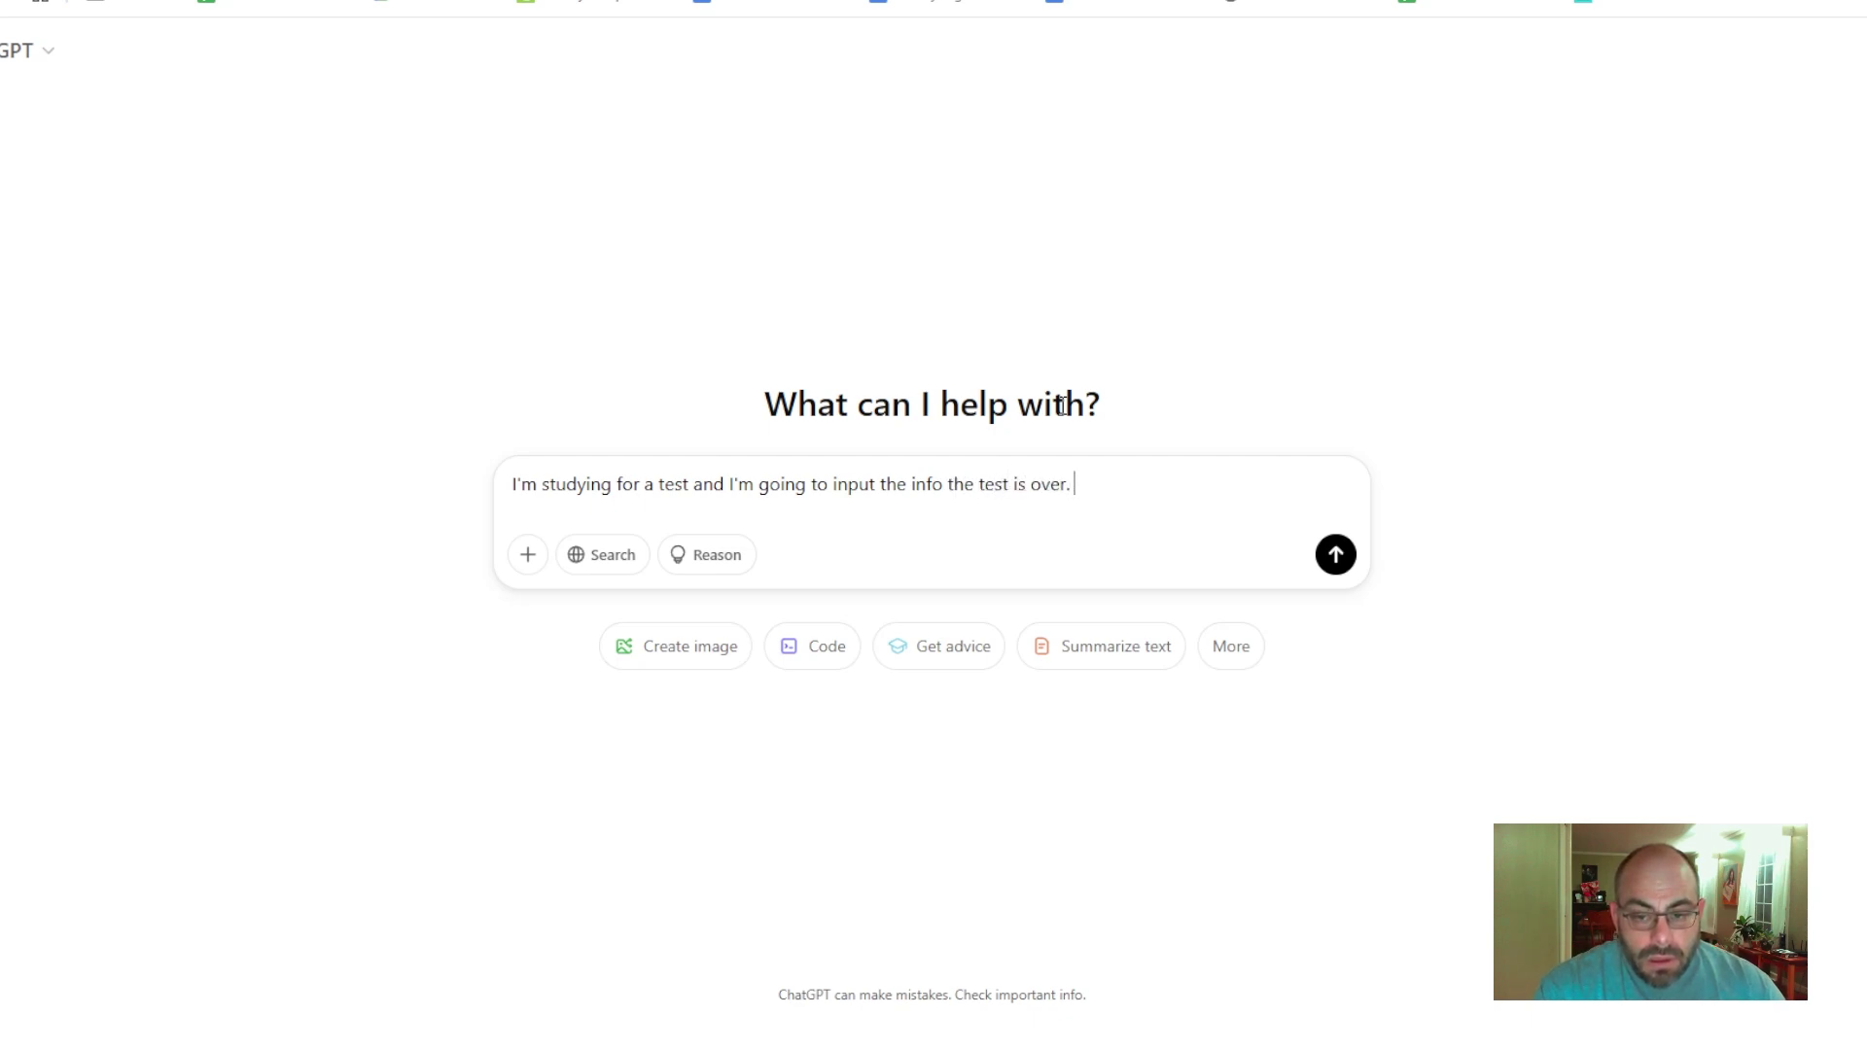
- Continue the prompt with "Then I'm going to ask you to do something with it. Input first:"
{"action": "type", "text": " Then I'm going to "}
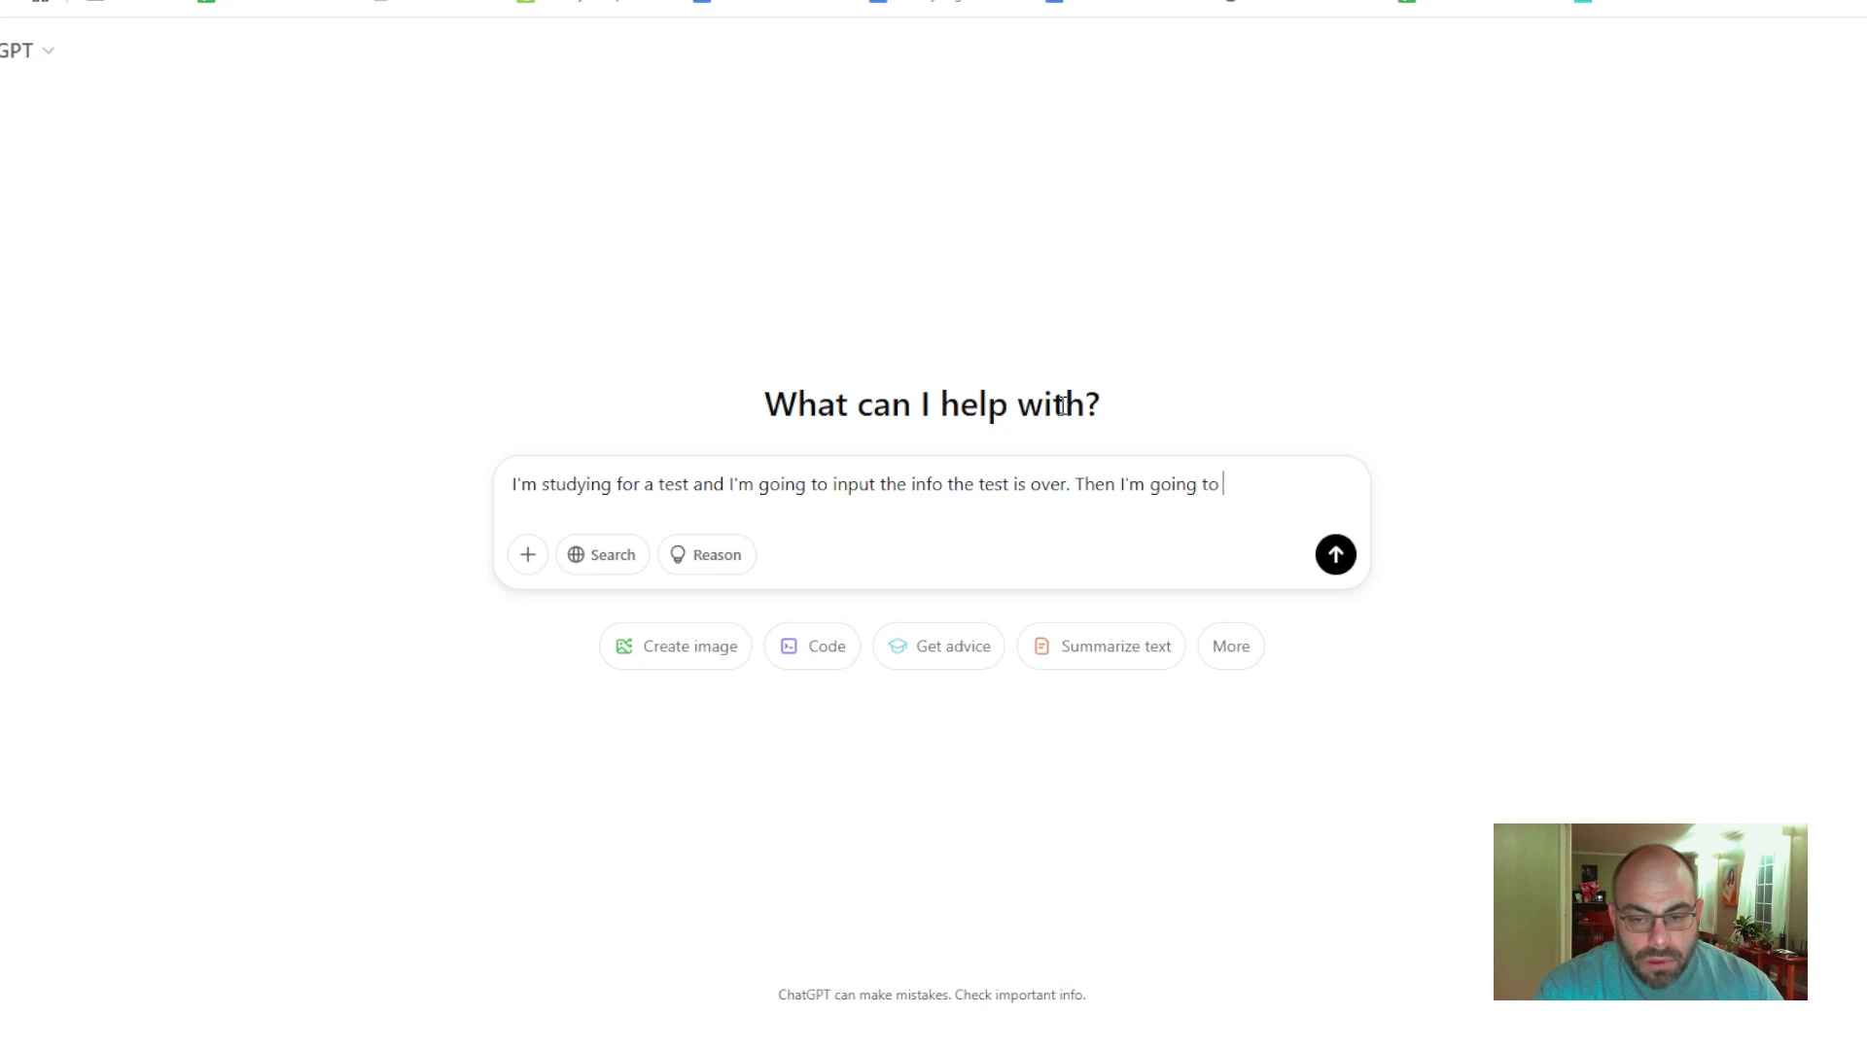
{"action": "type", "text": "ask you to do "}
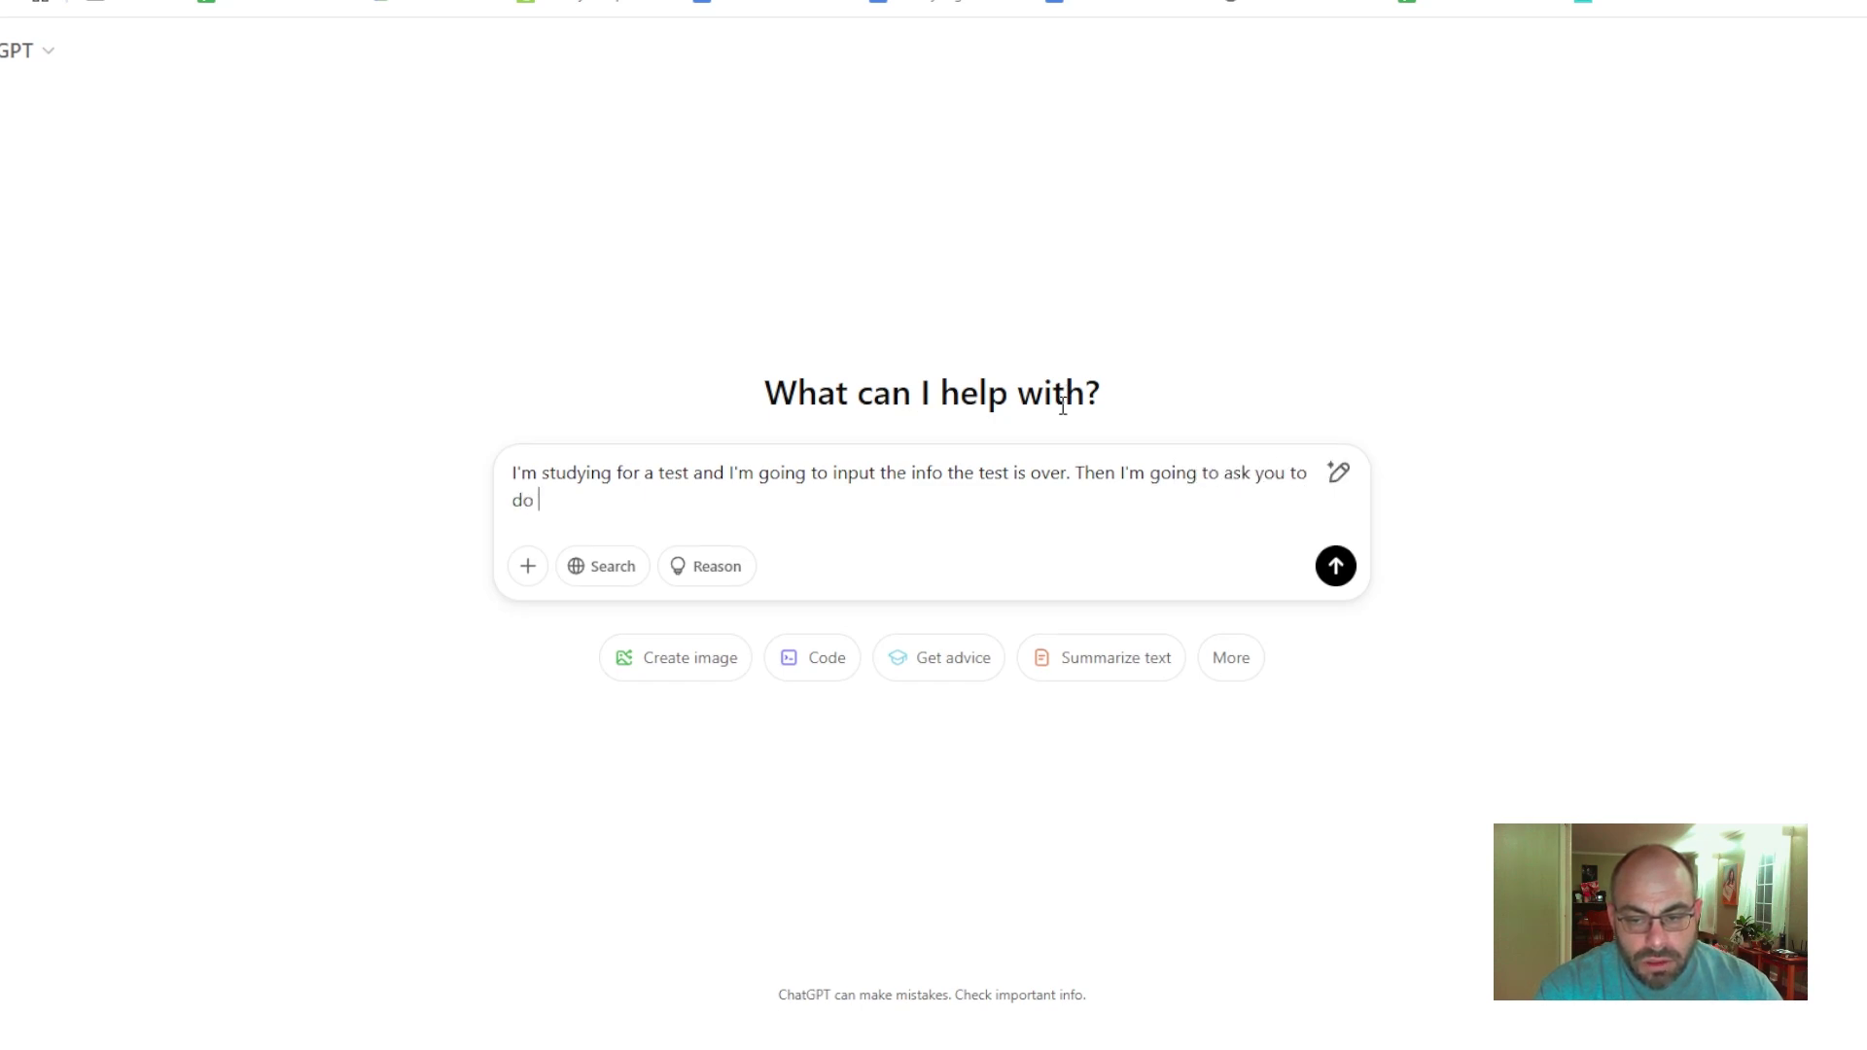
{"action": "type", "text": "something"}
{"action": "key", "text": "BackSpace"}
{"action": "key", "text": "BackSpace"}
{"action": "key", "text": "BackSpace"}
{"action": "key", "text": "BackSpace"}
{"action": "key", "text": "BackSpace"}
{"action": "type", "text": "thing with "}
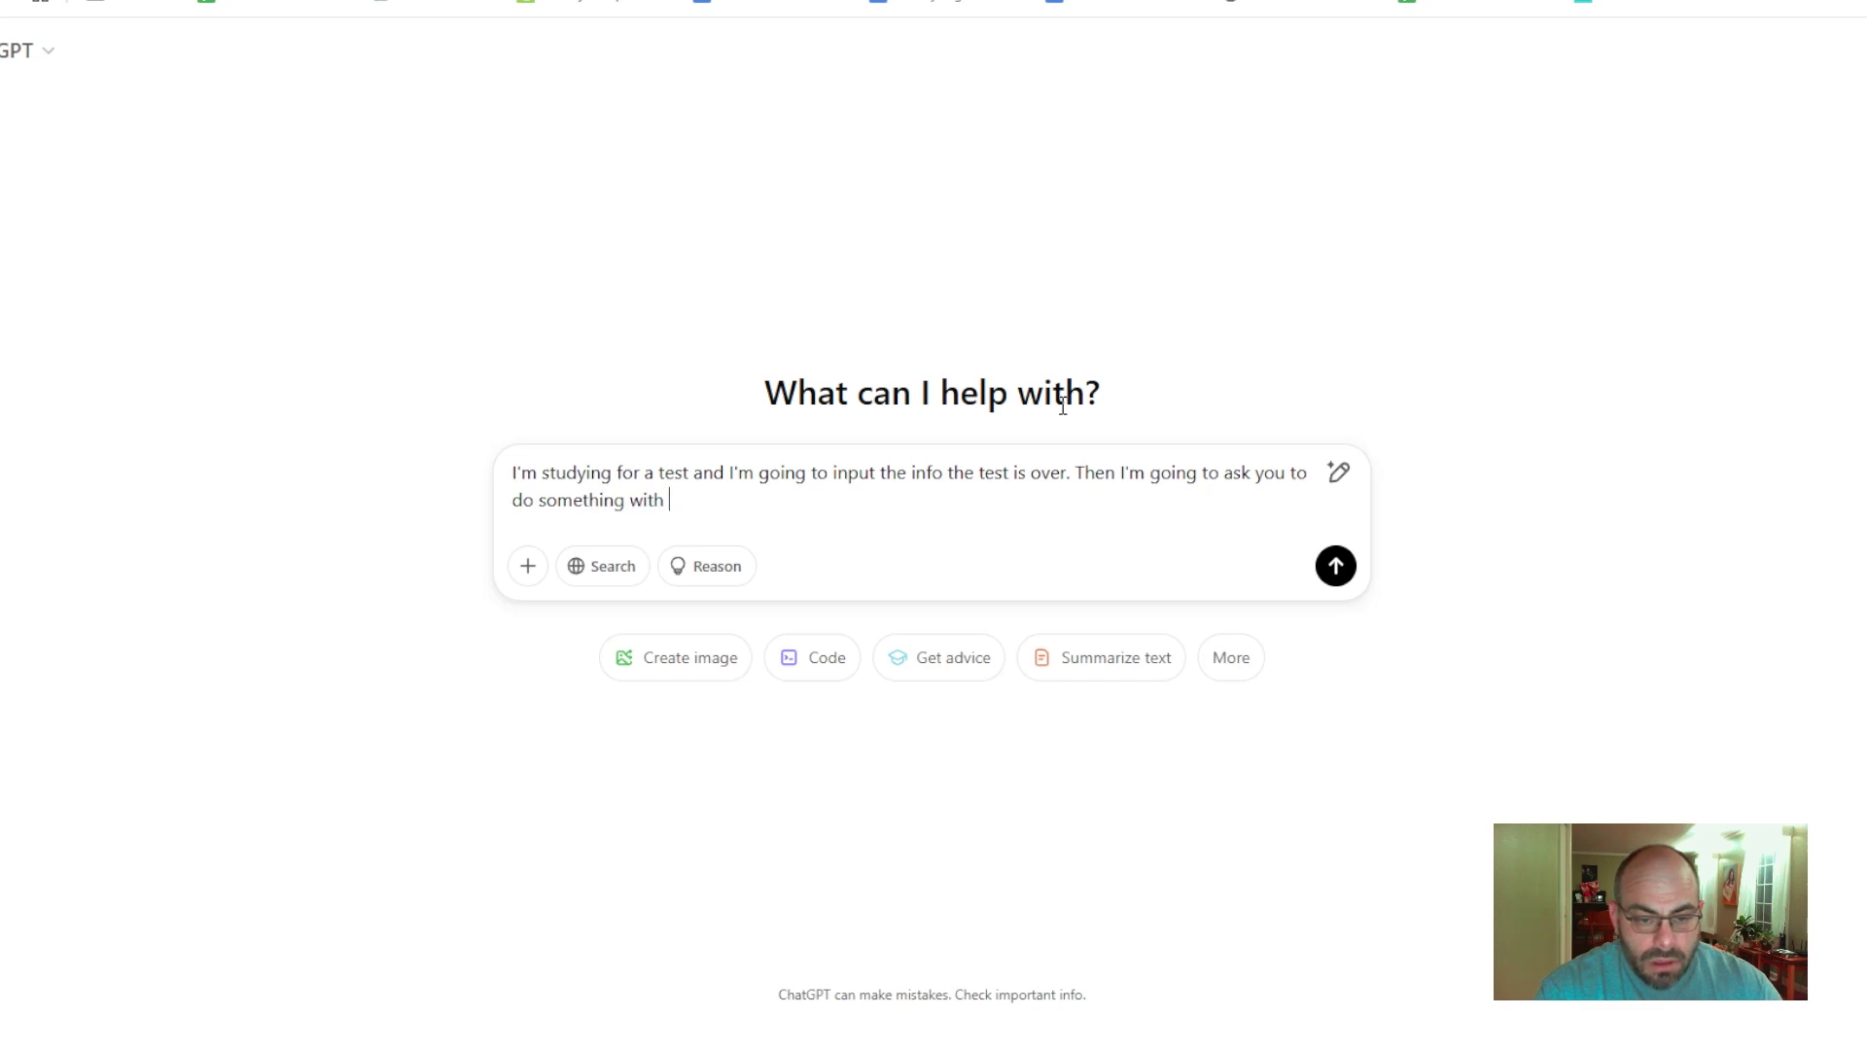
{"action": "type", "text": "it. Input first"}
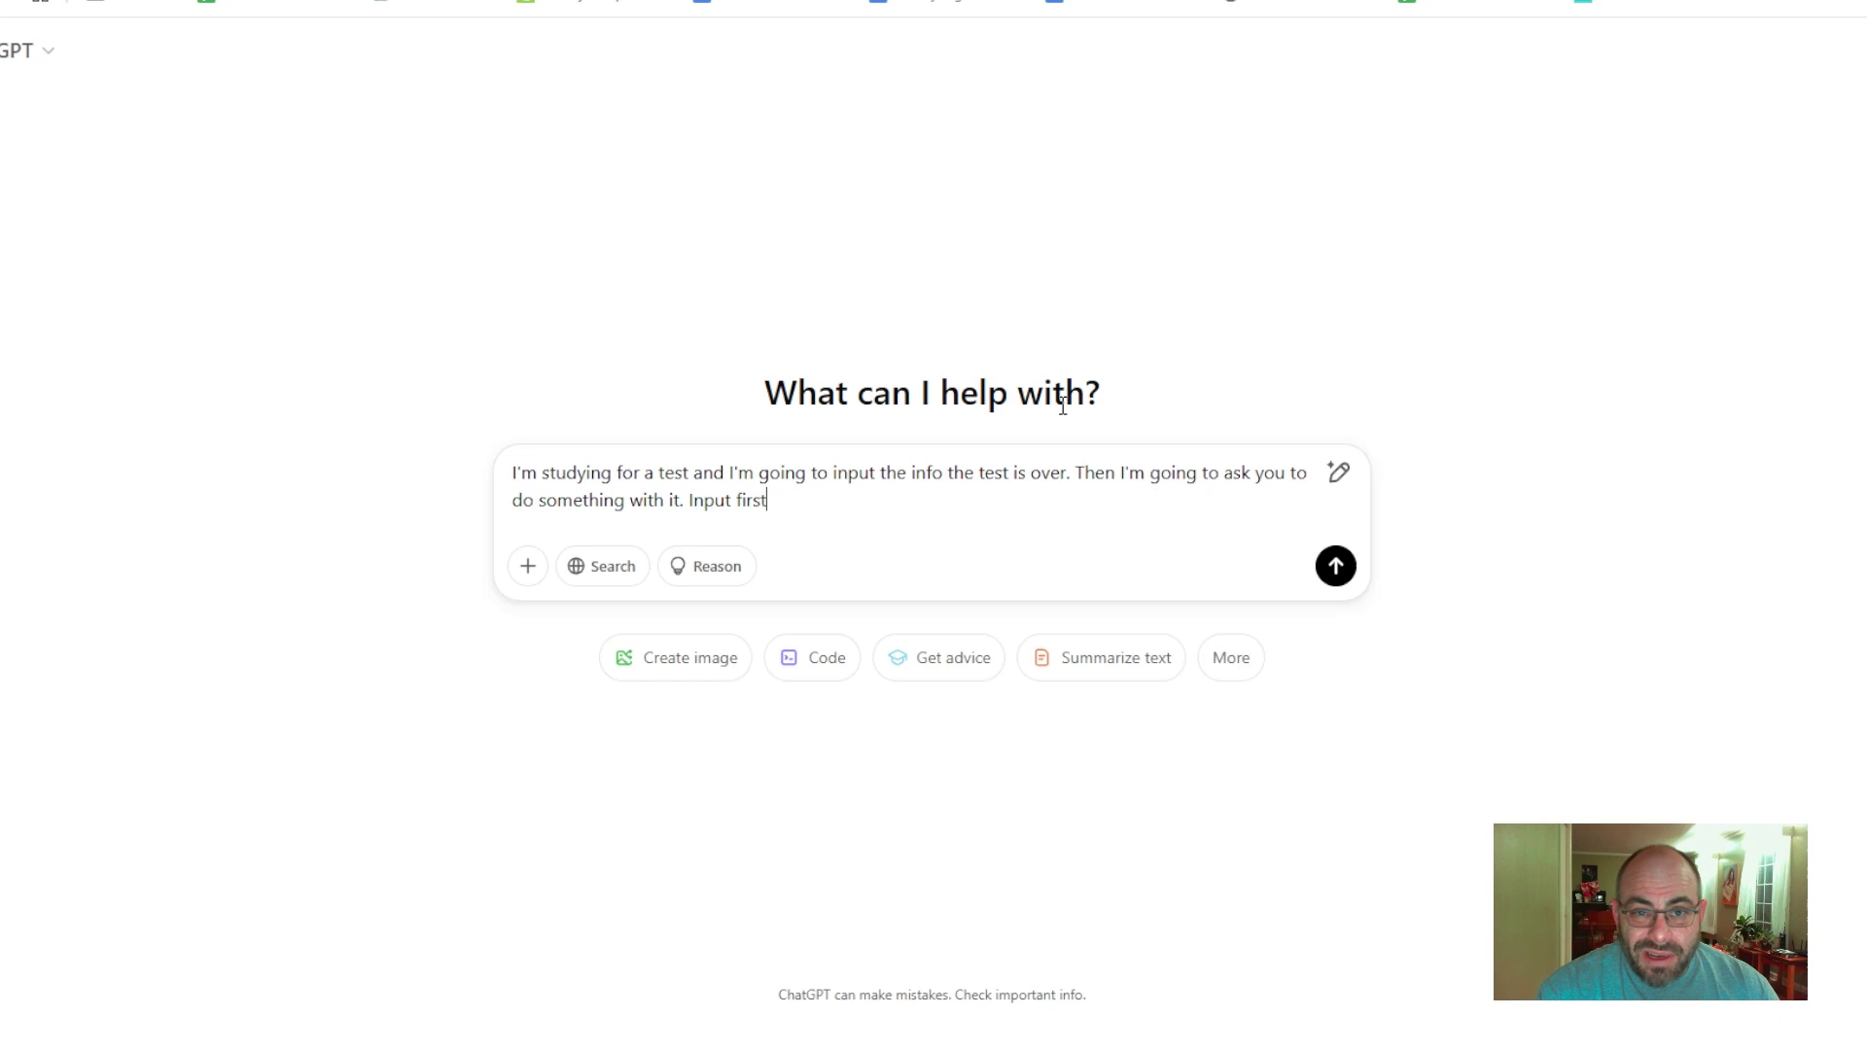
{"action": "type", "text": ":"}
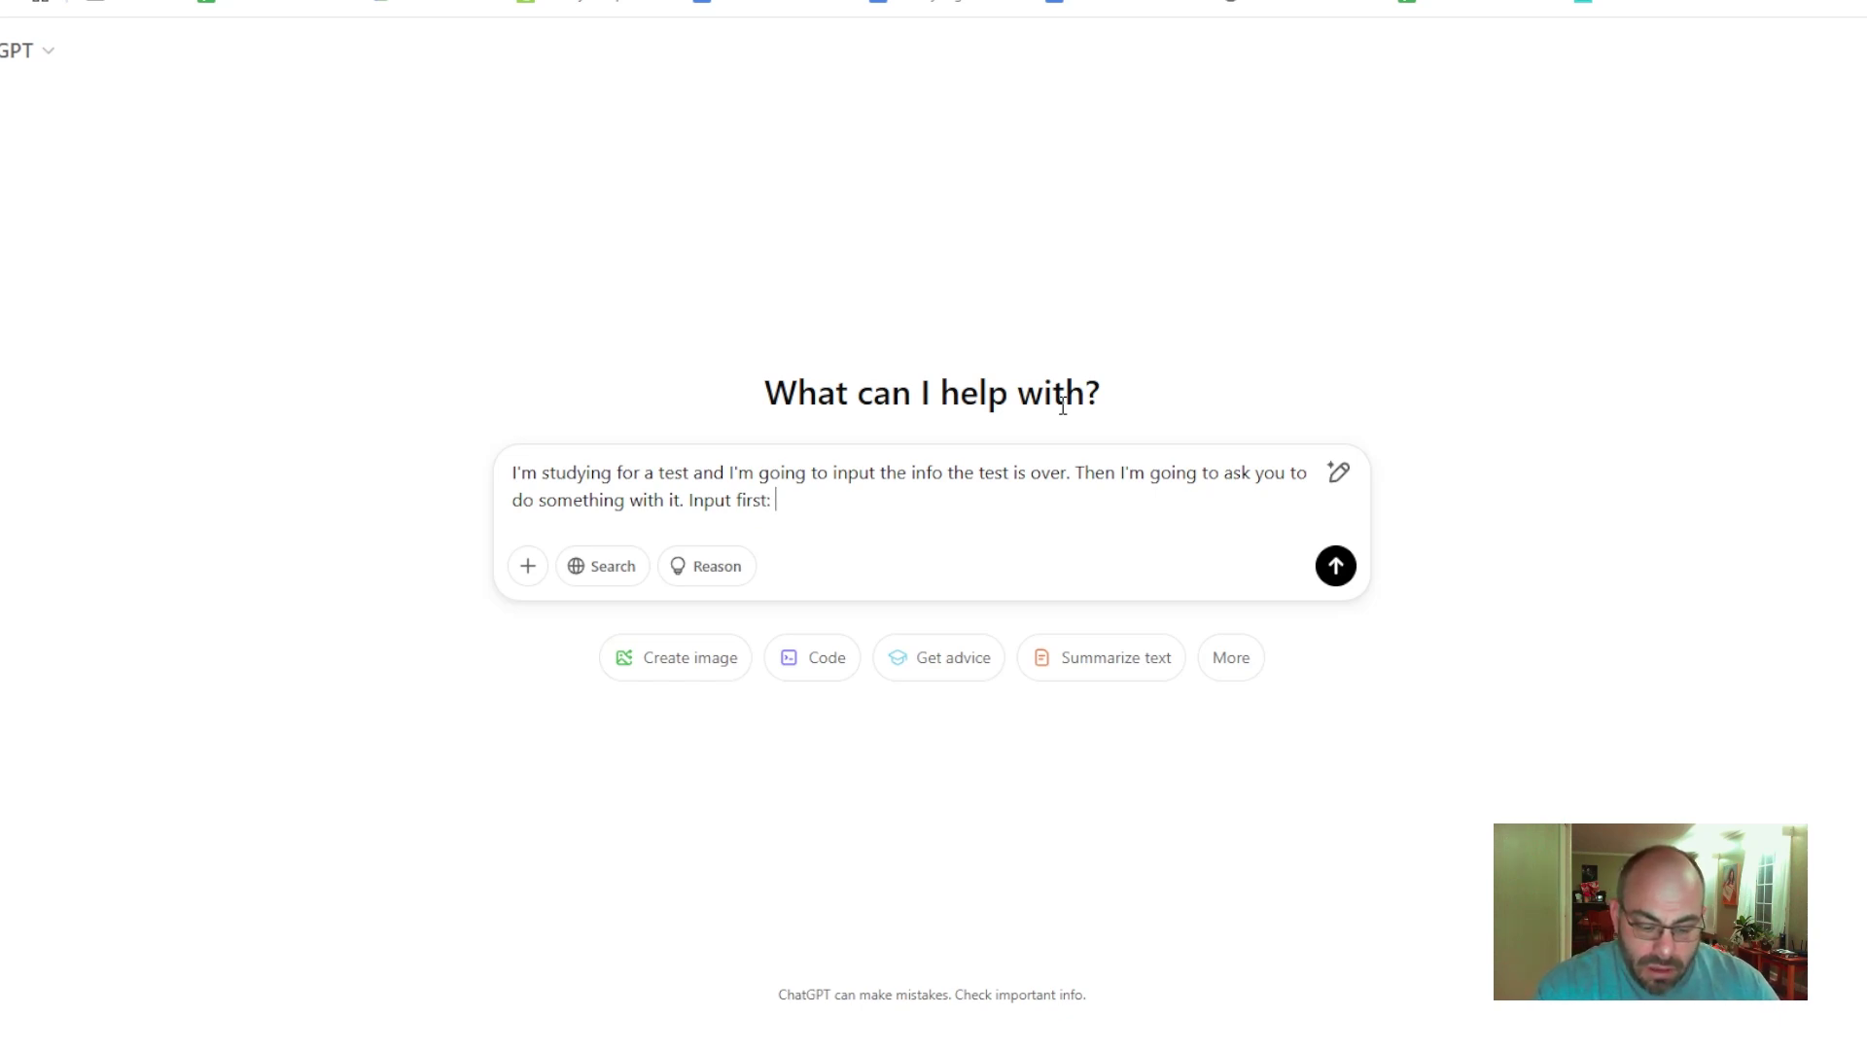
- Paste the copied vocabulary terms and definitions at the end of the prompt and send the message
{"action": "key", "text": "ctrl+v"}
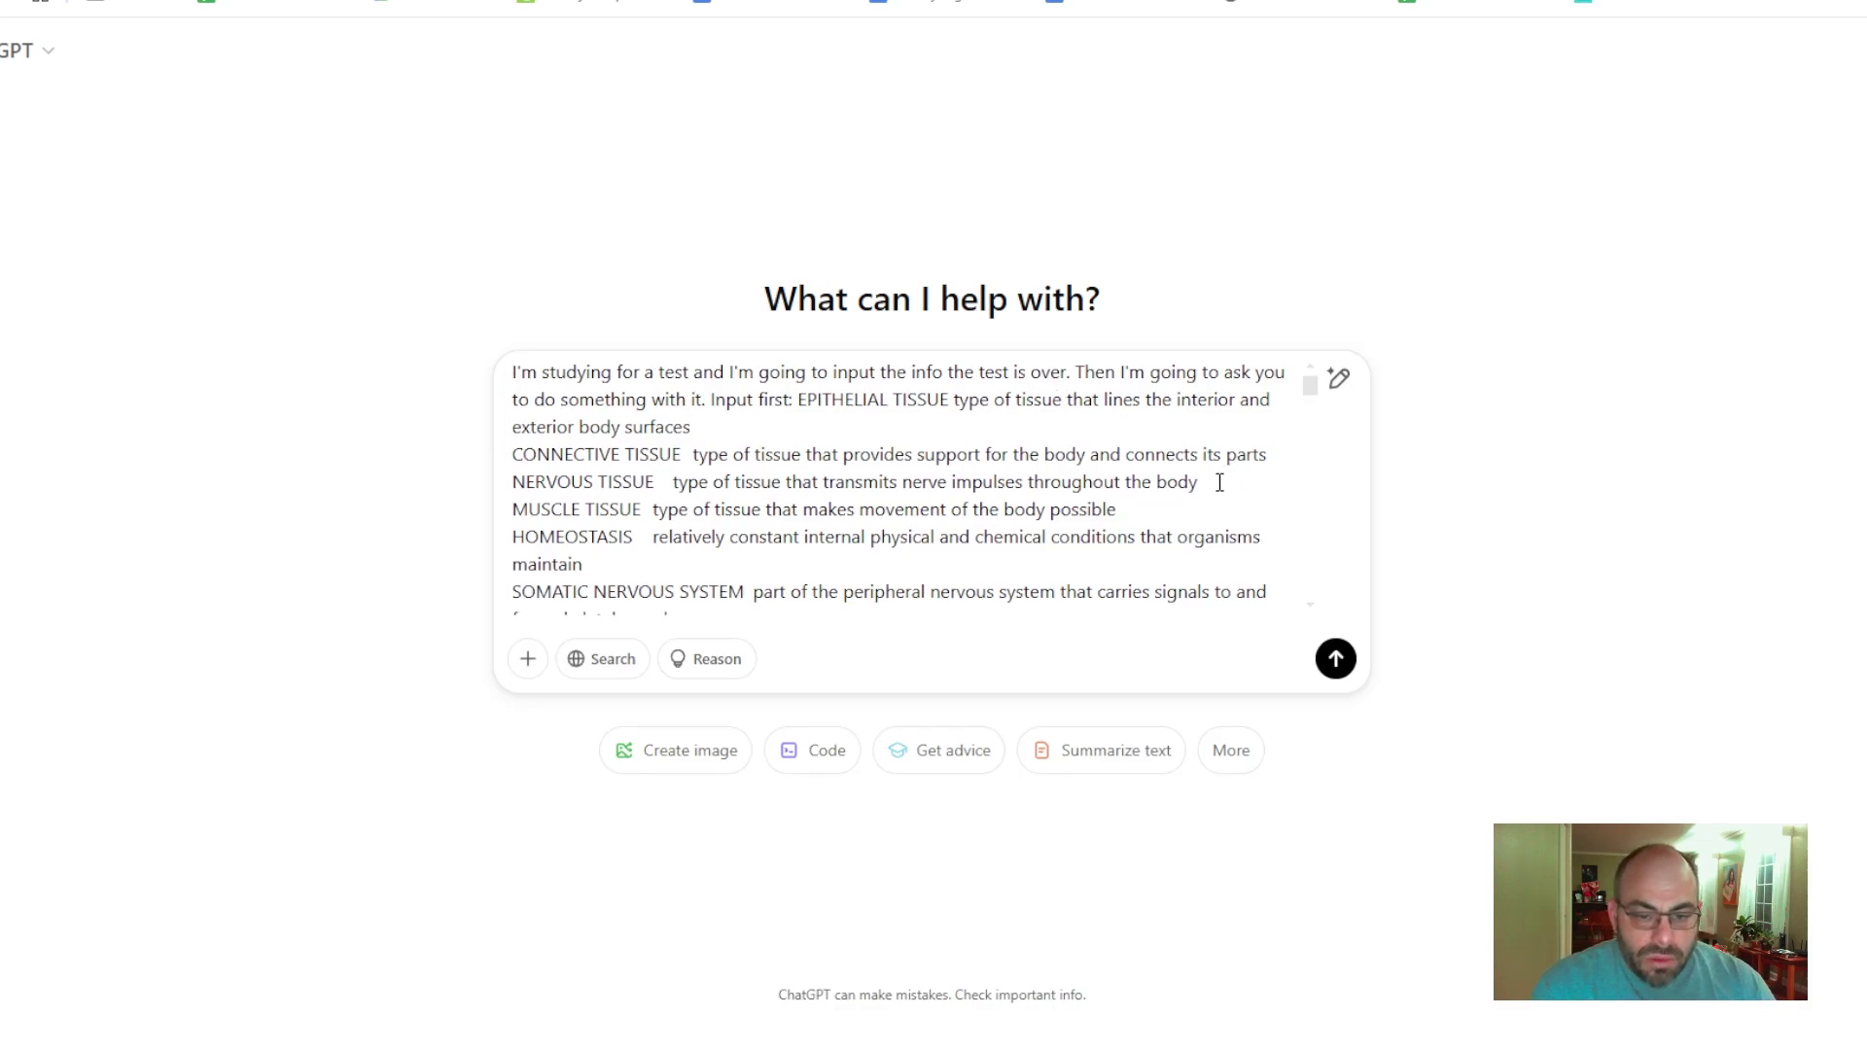
{"action": "scroll", "coordinate": [1165, 515], "scroll_direction": "down", "scroll_amount": 10}
{"action": "scroll", "coordinate": [1166, 518], "scroll_direction": "down", "scroll_amount": 5}
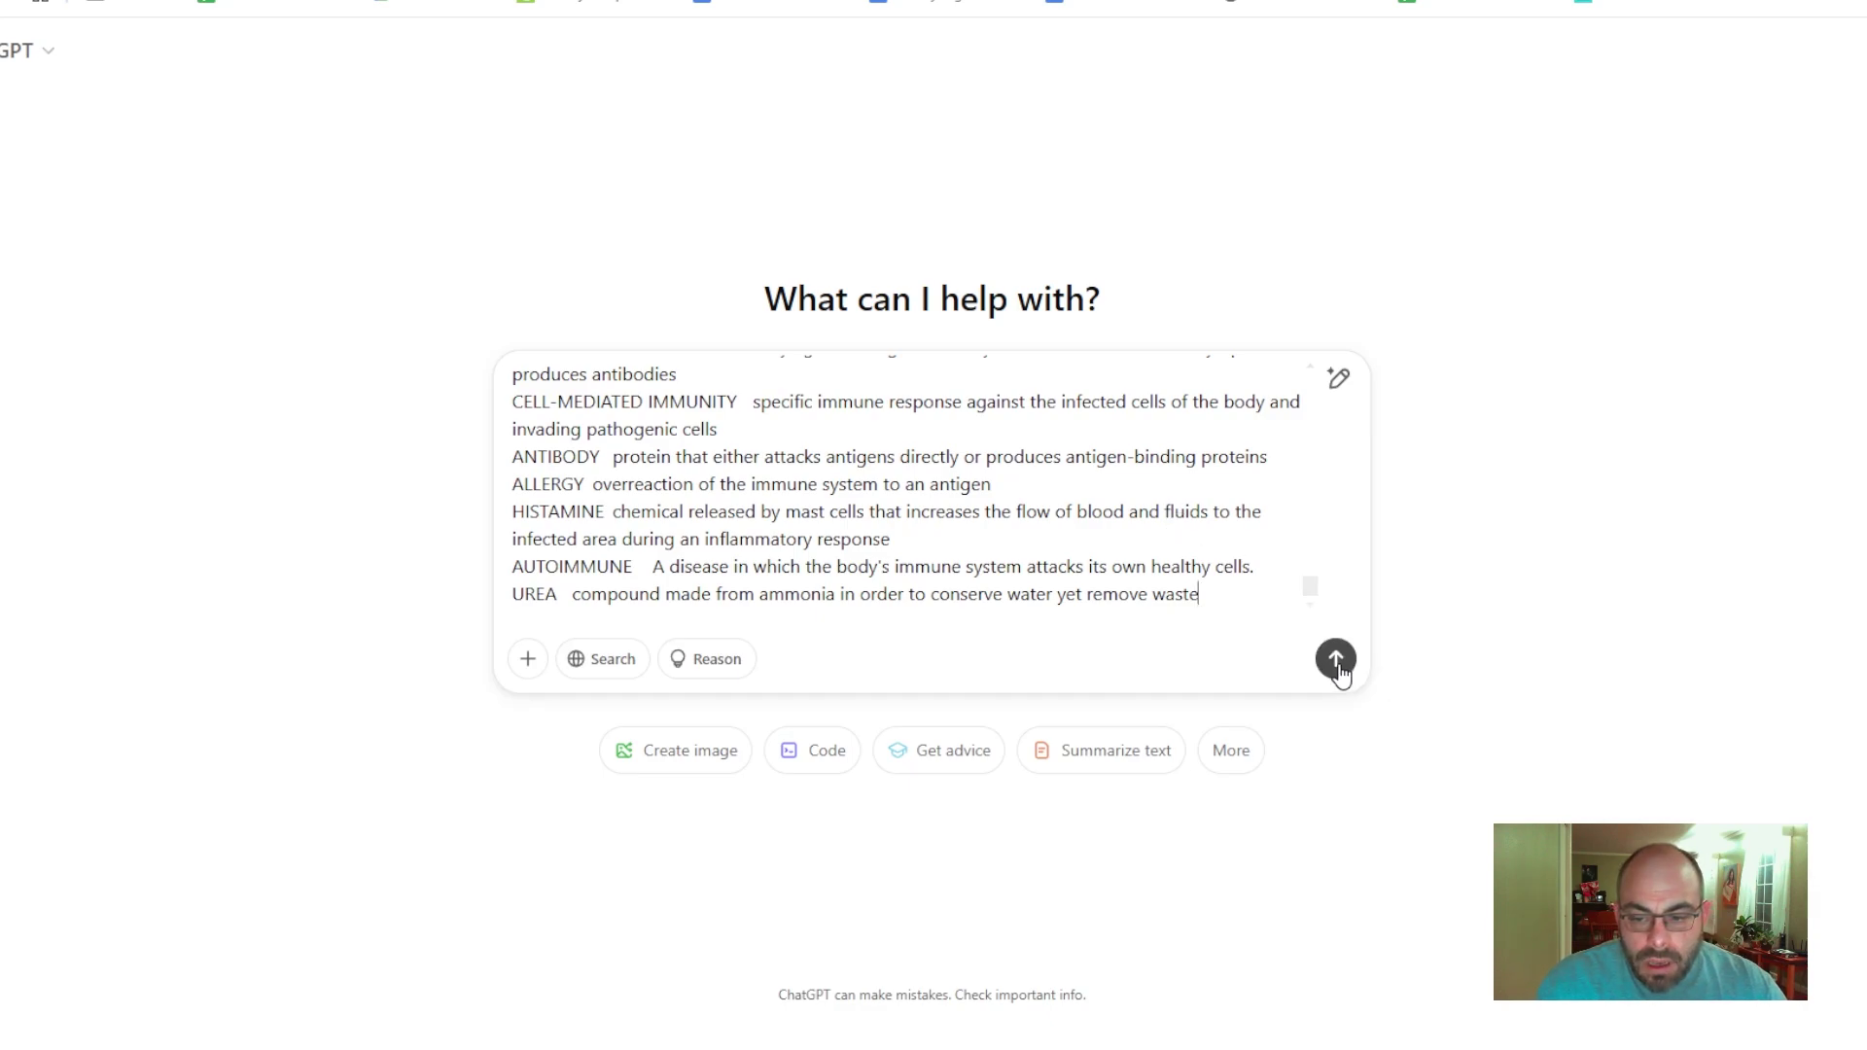
{"action": "left_click", "coordinate": [1336, 662]}
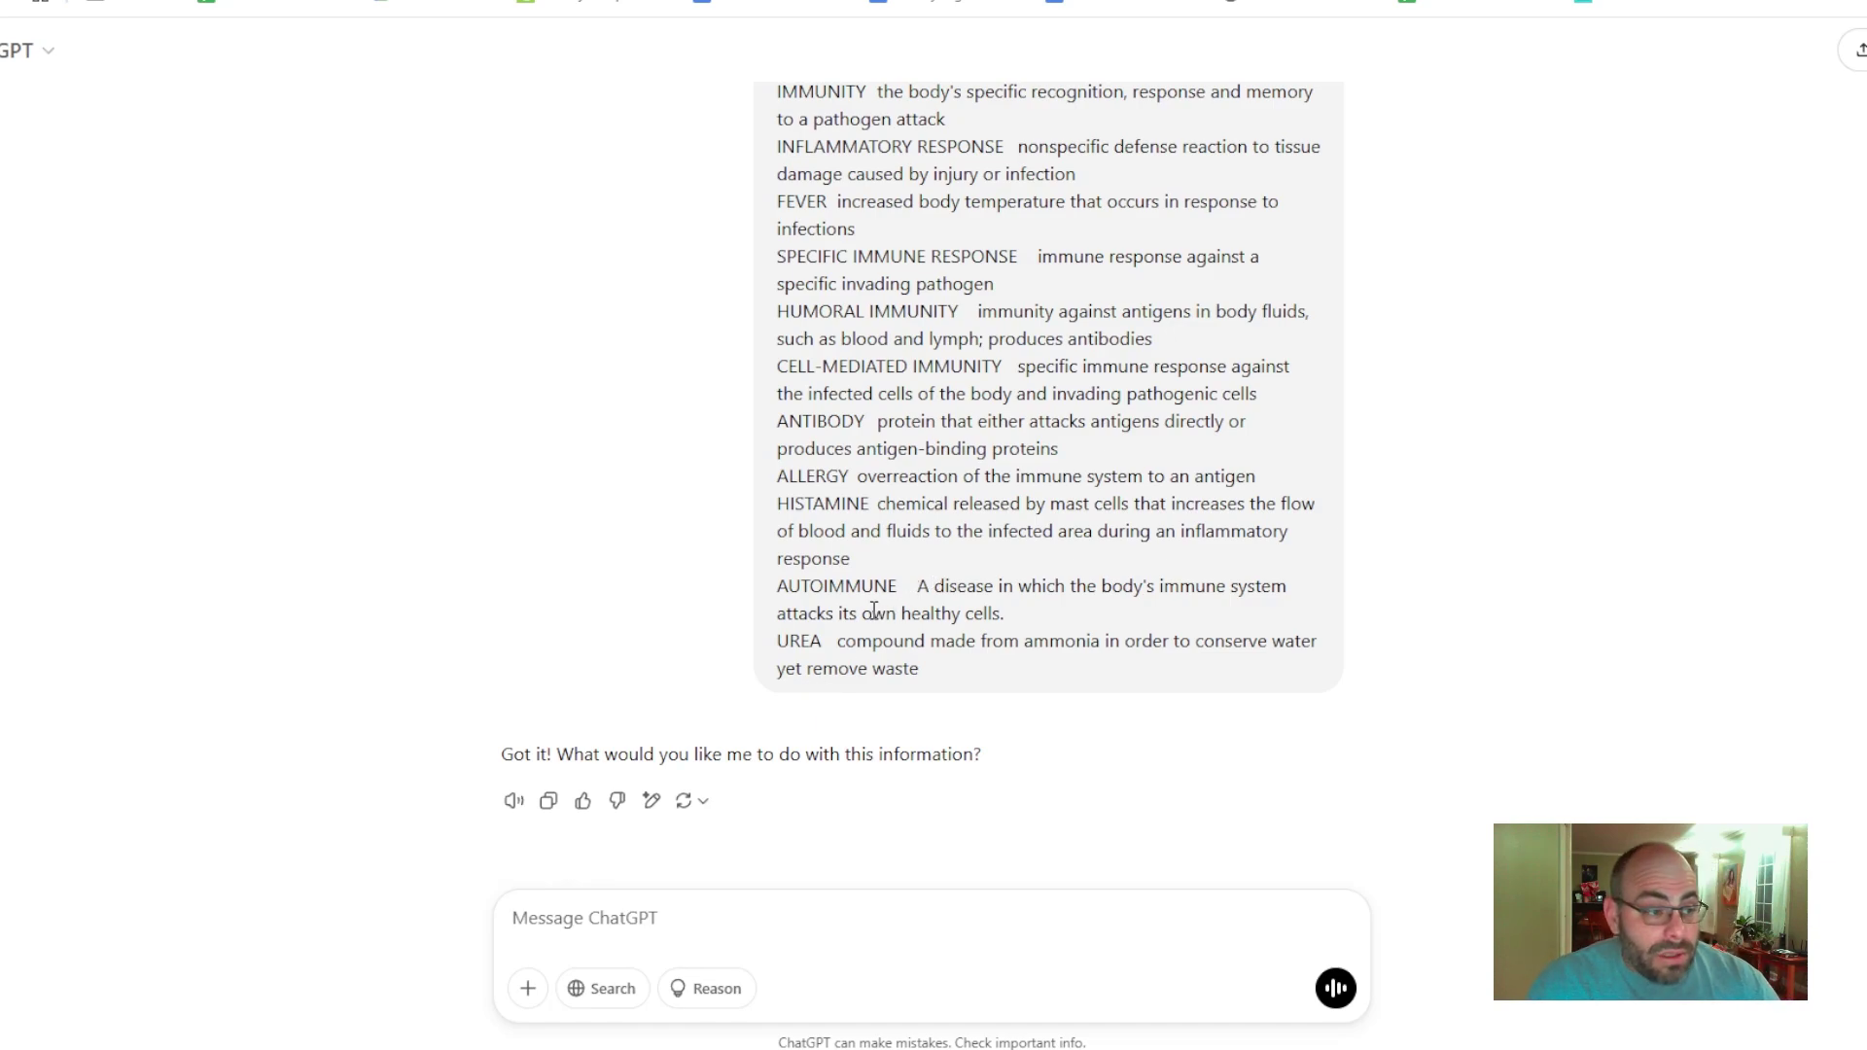
- Start a follow-up prompt reading "I need 30 multiple choice questions at an Honors level for a 9th grade Biology class."
{"action": "scroll", "coordinate": [948, 521], "scroll_direction": "up", "scroll_amount": 15}
{"action": "scroll", "coordinate": [956, 513], "scroll_direction": "down", "scroll_amount": 13}
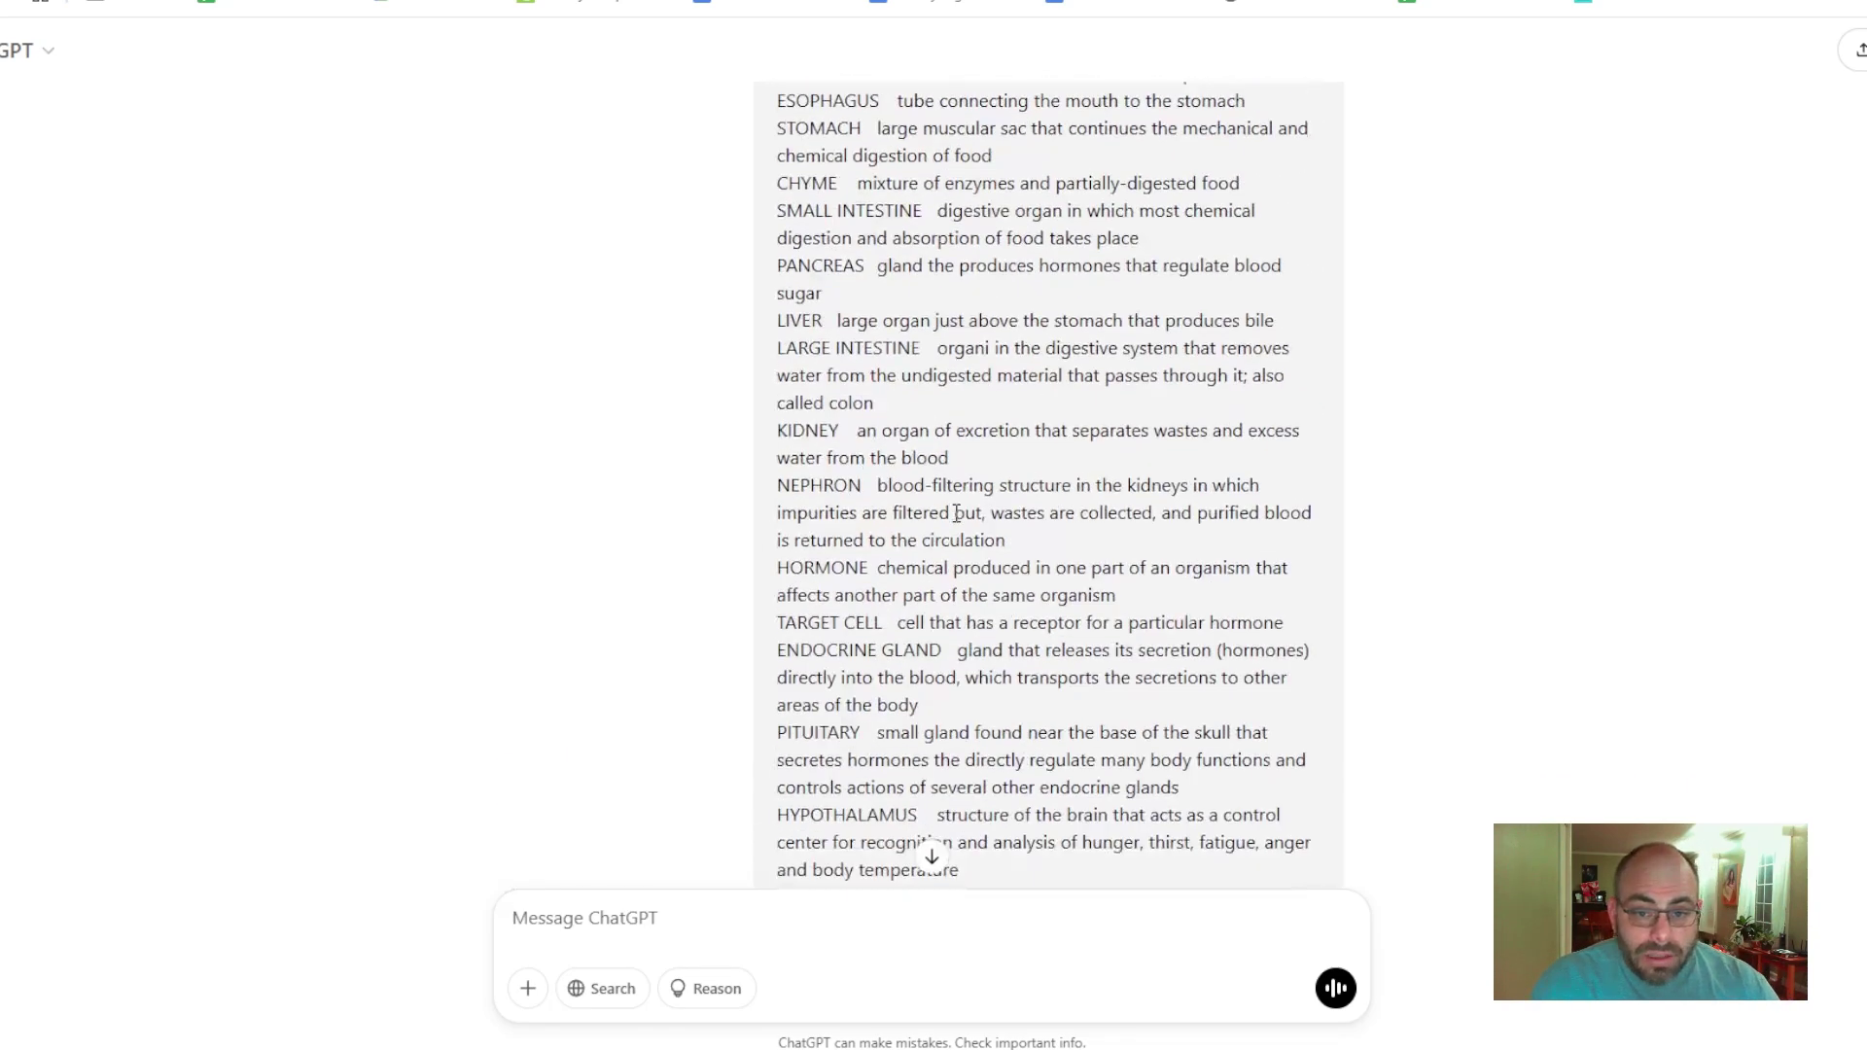
{"action": "scroll", "coordinate": [956, 512], "scroll_direction": "down", "scroll_amount": 3}
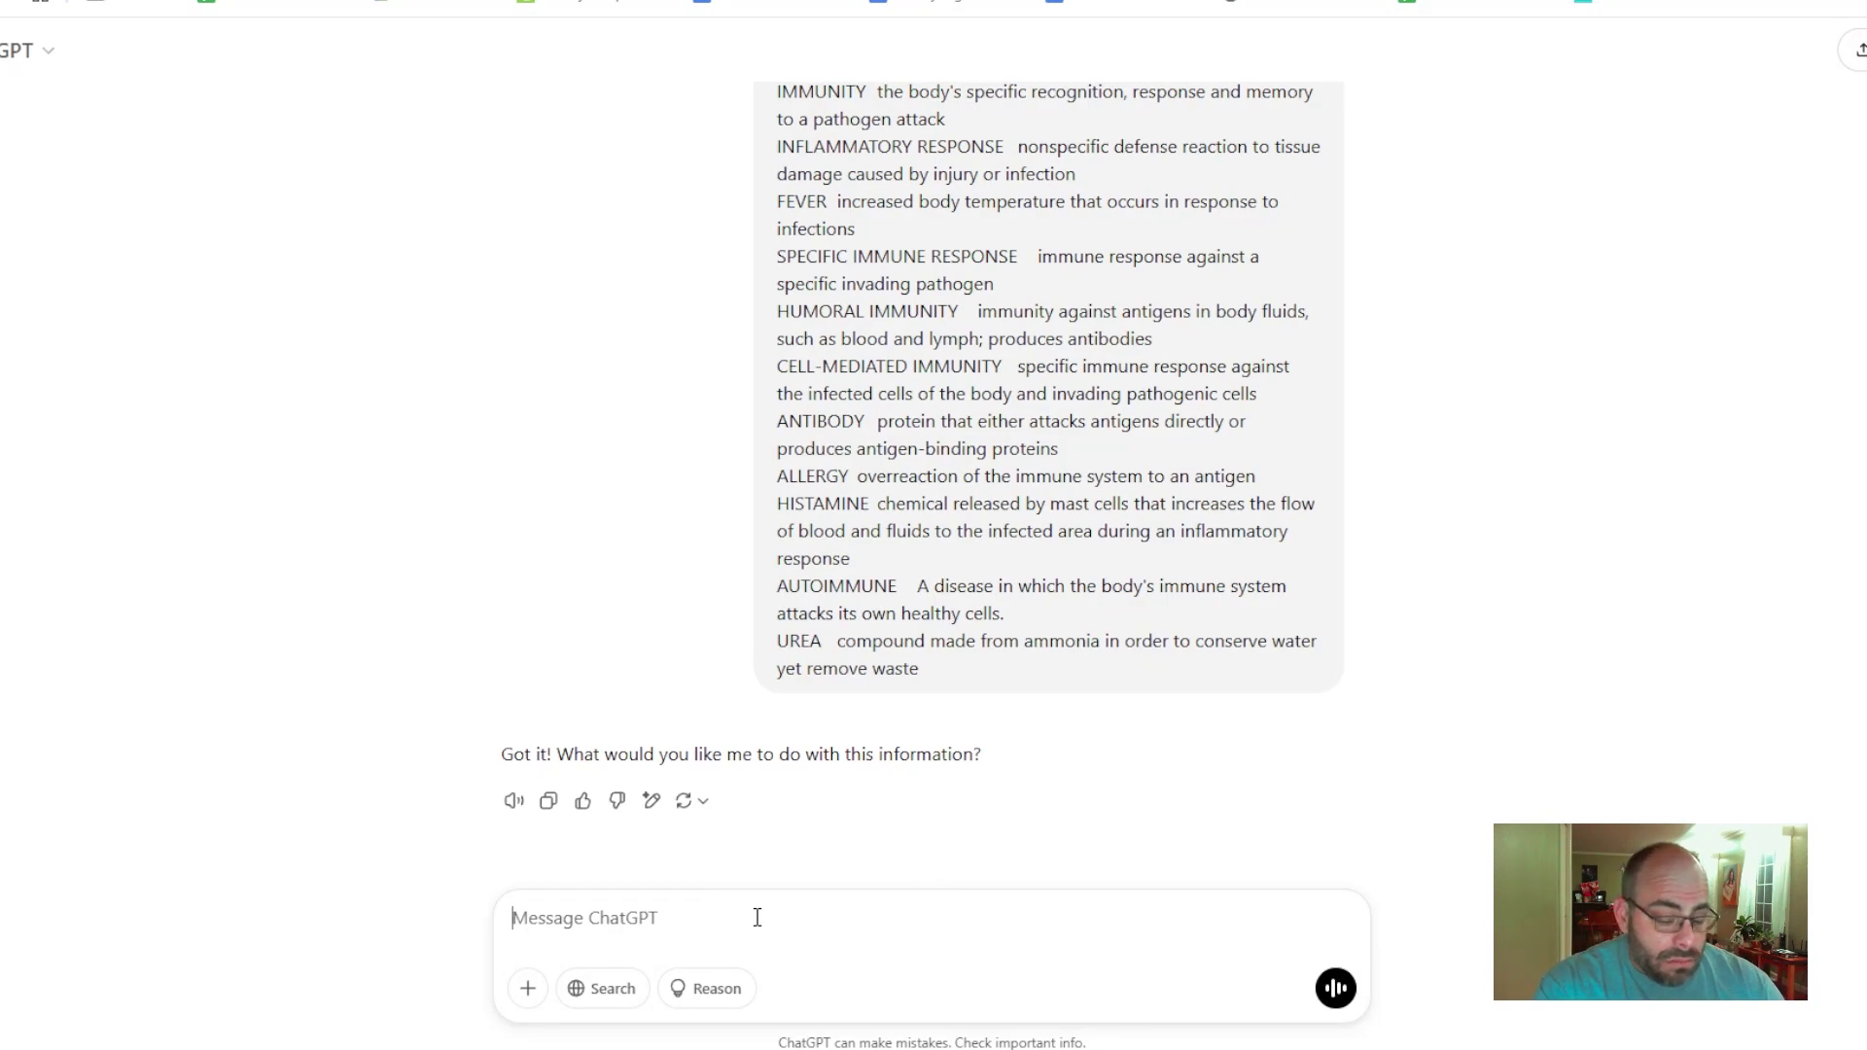
{"action": "type", "text": "I need"}
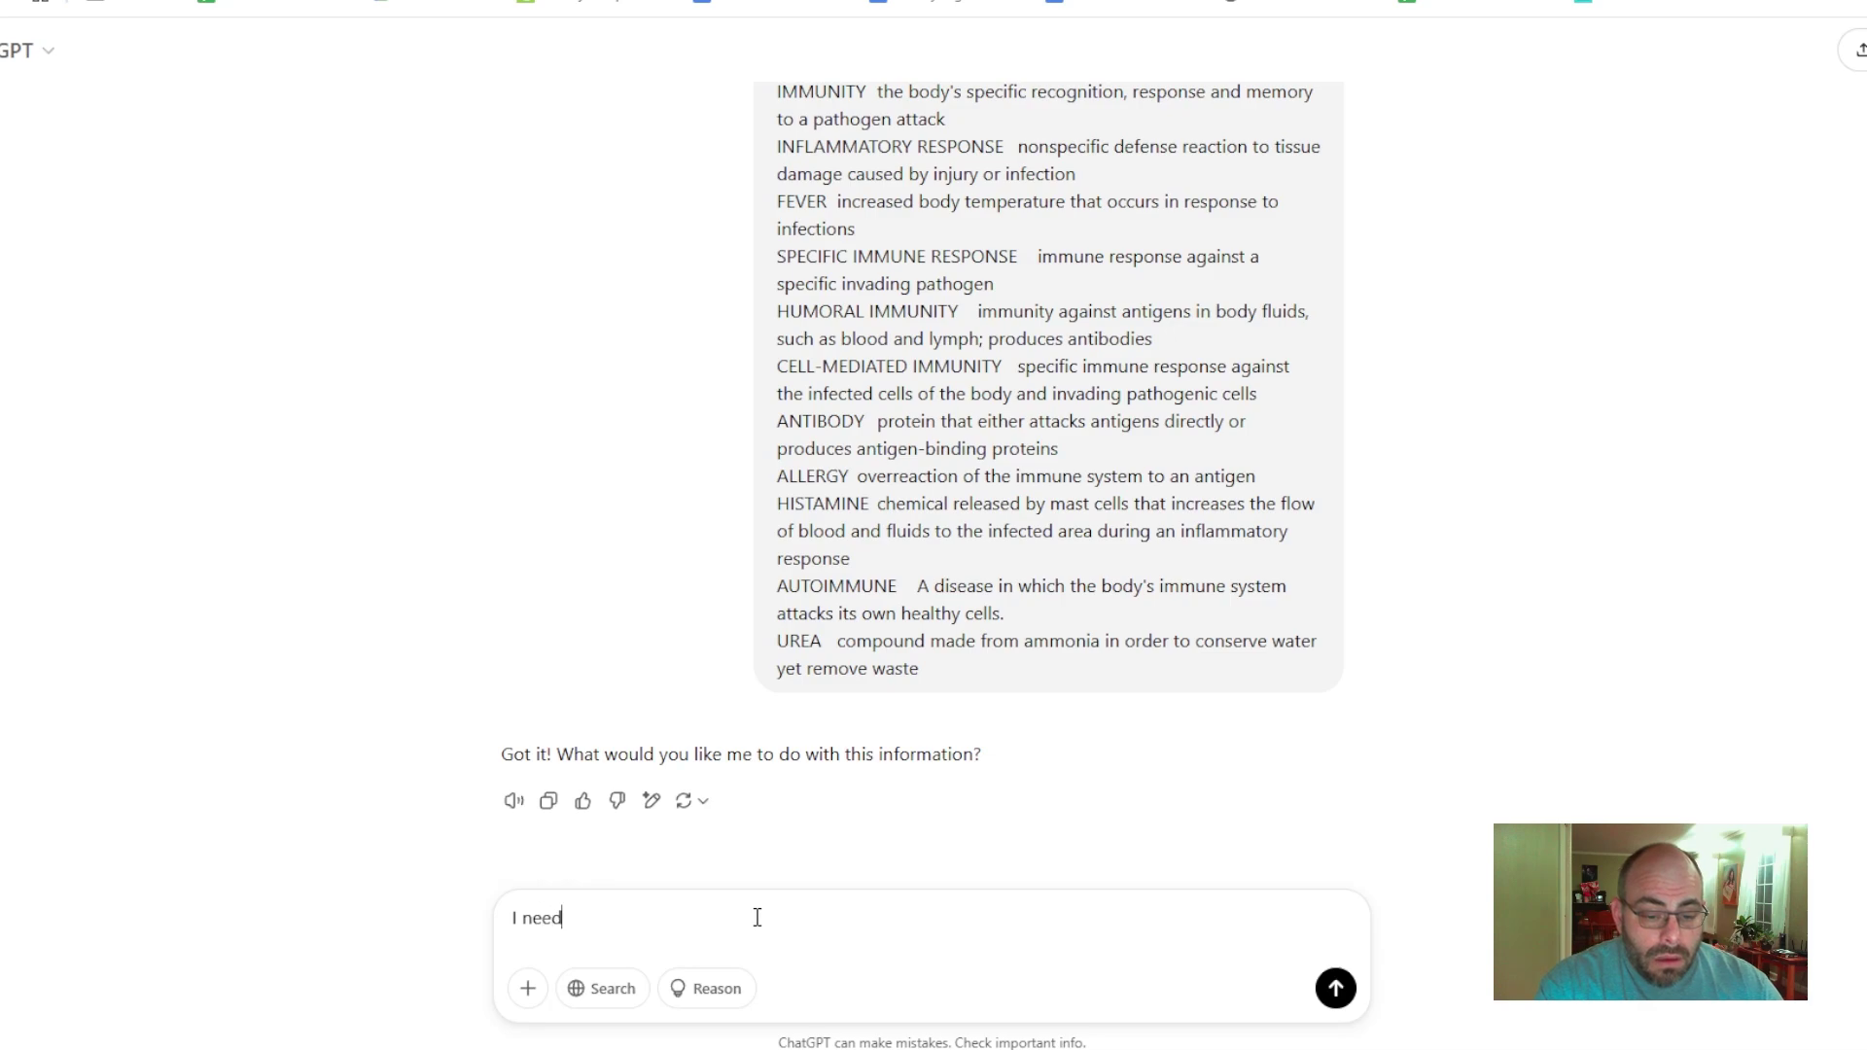
{"action": "type", "text": " 3"}
{"action": "type", "text": "mult"}
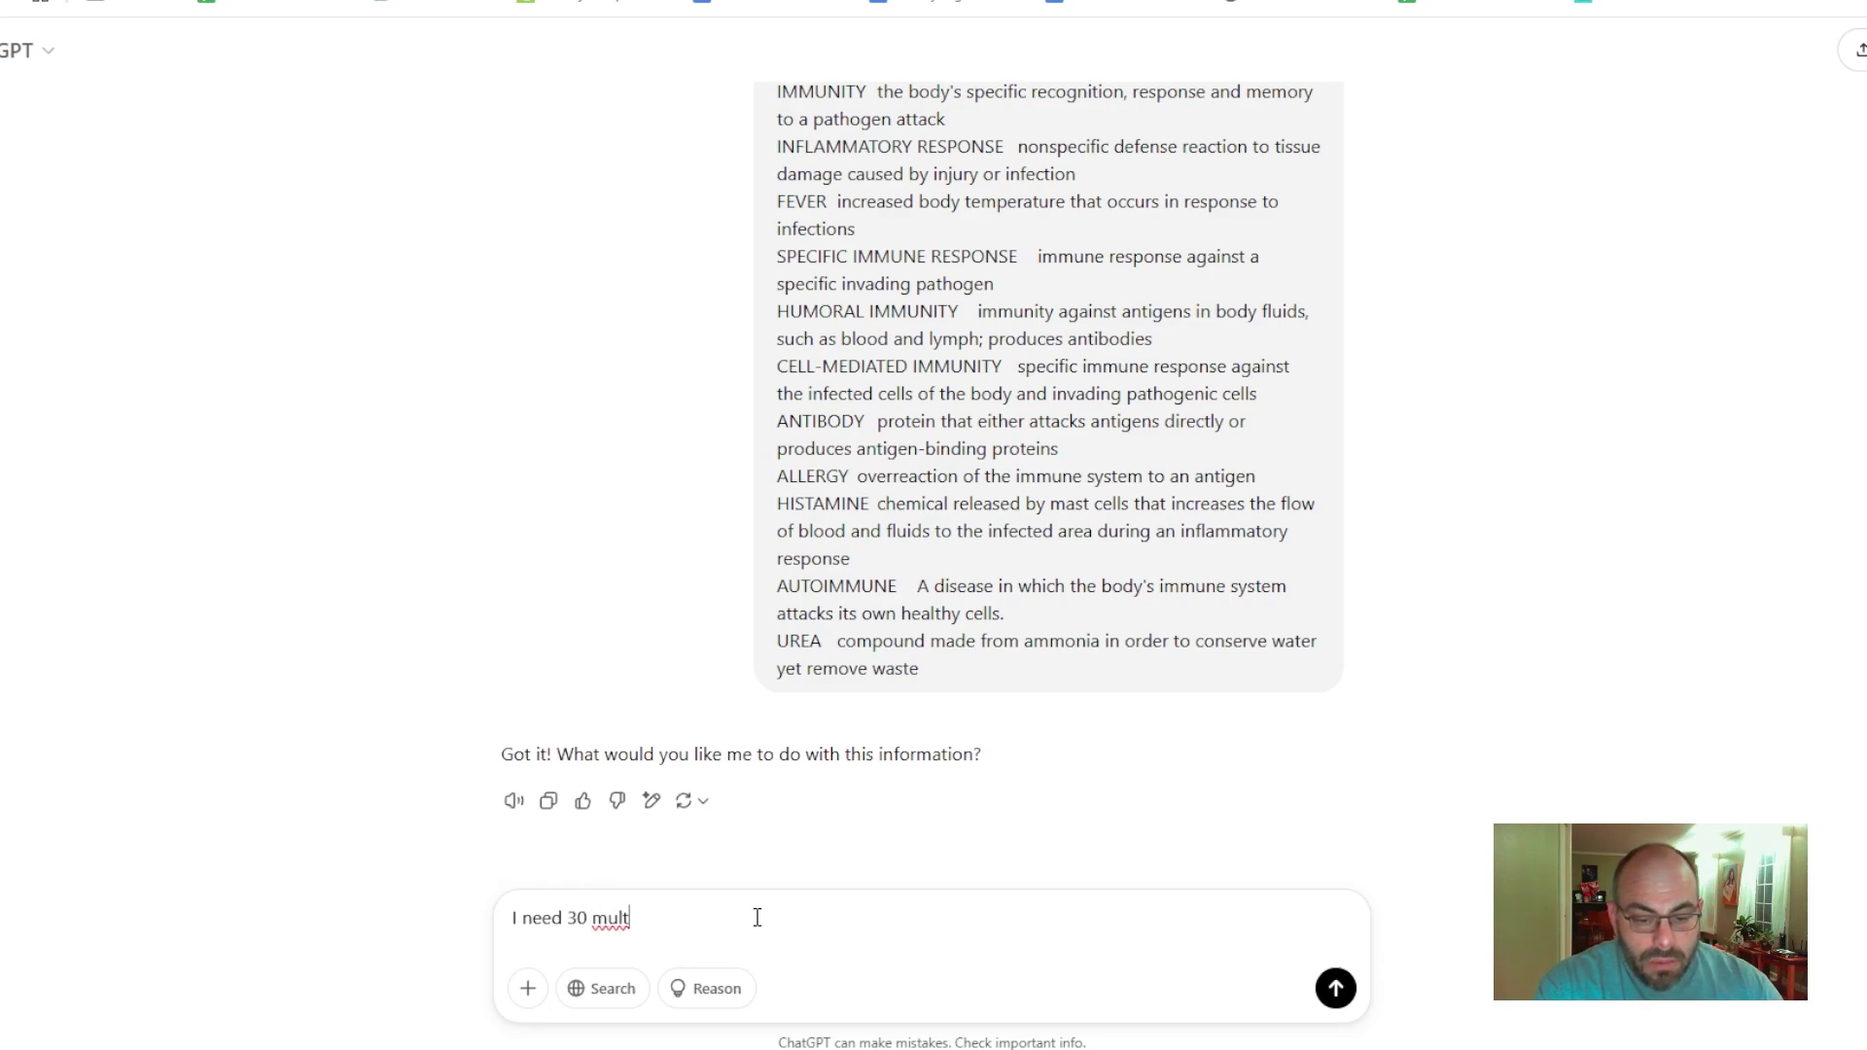
{"action": "type", "text": "iple choi"}
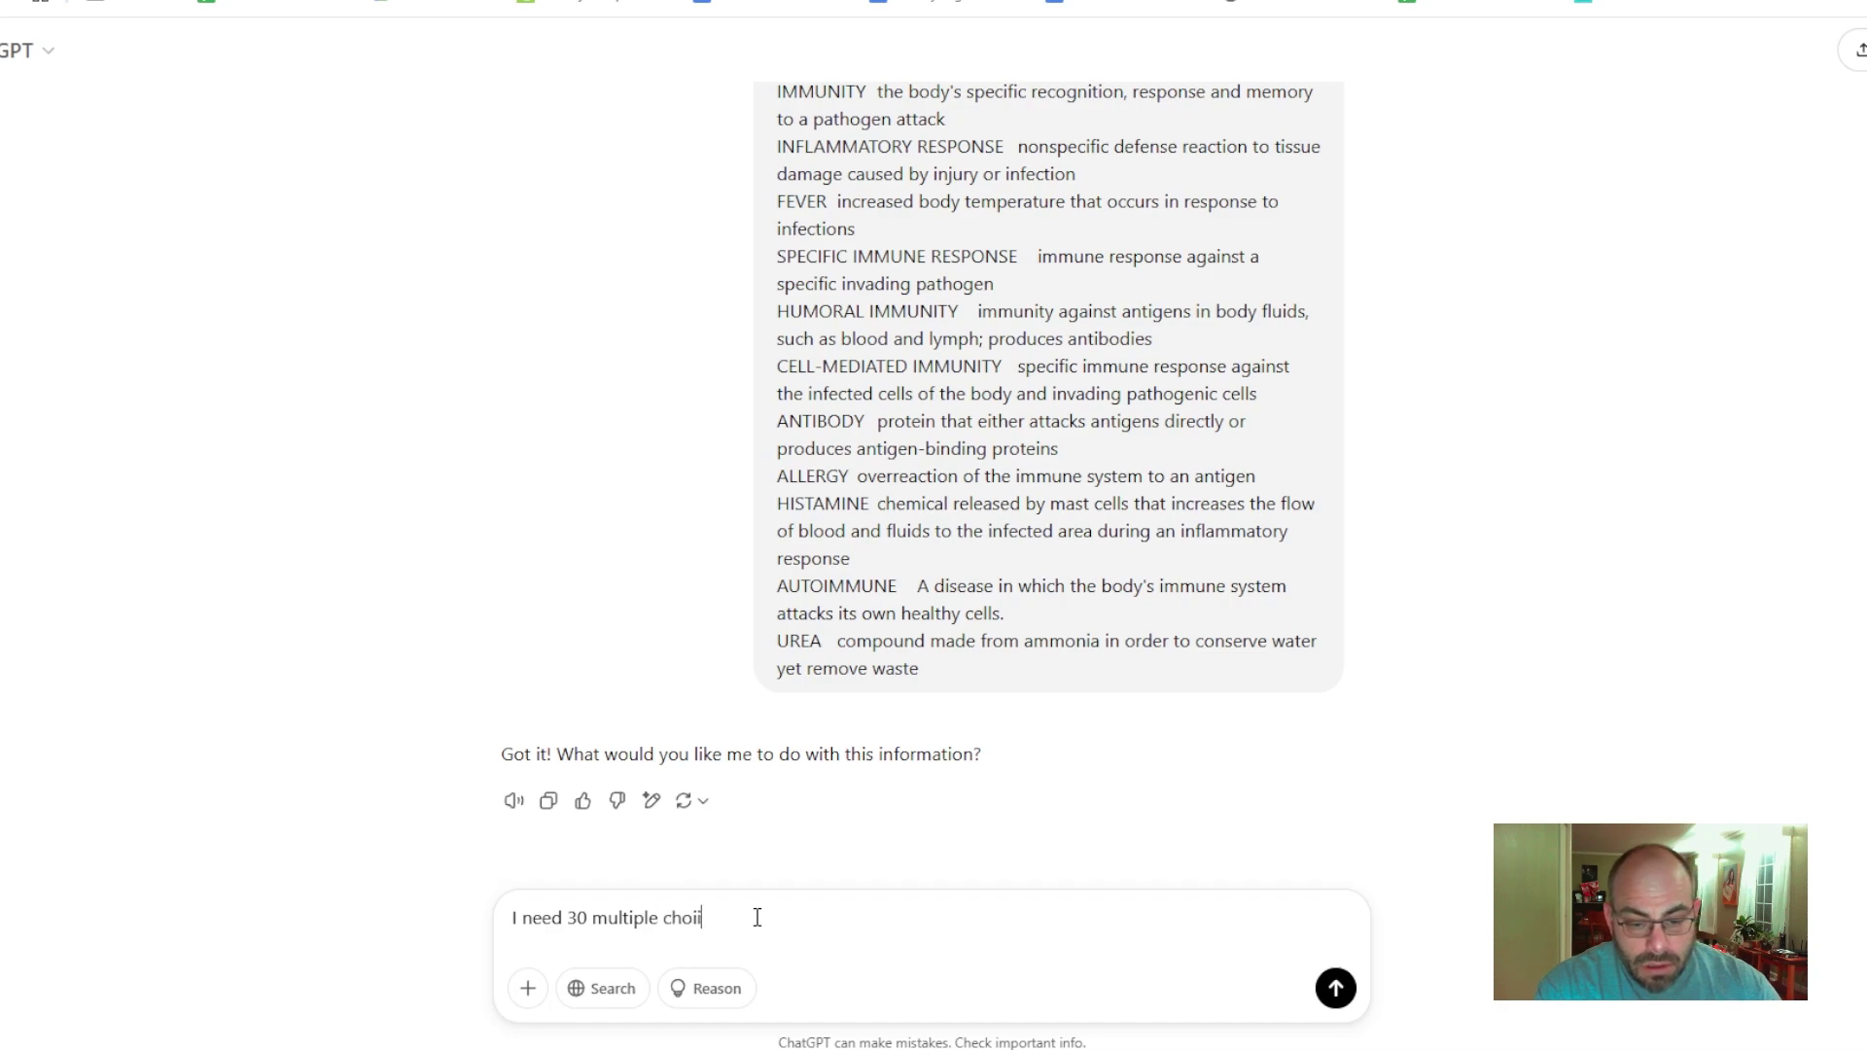
{"action": "type", "text": "ce questions"}
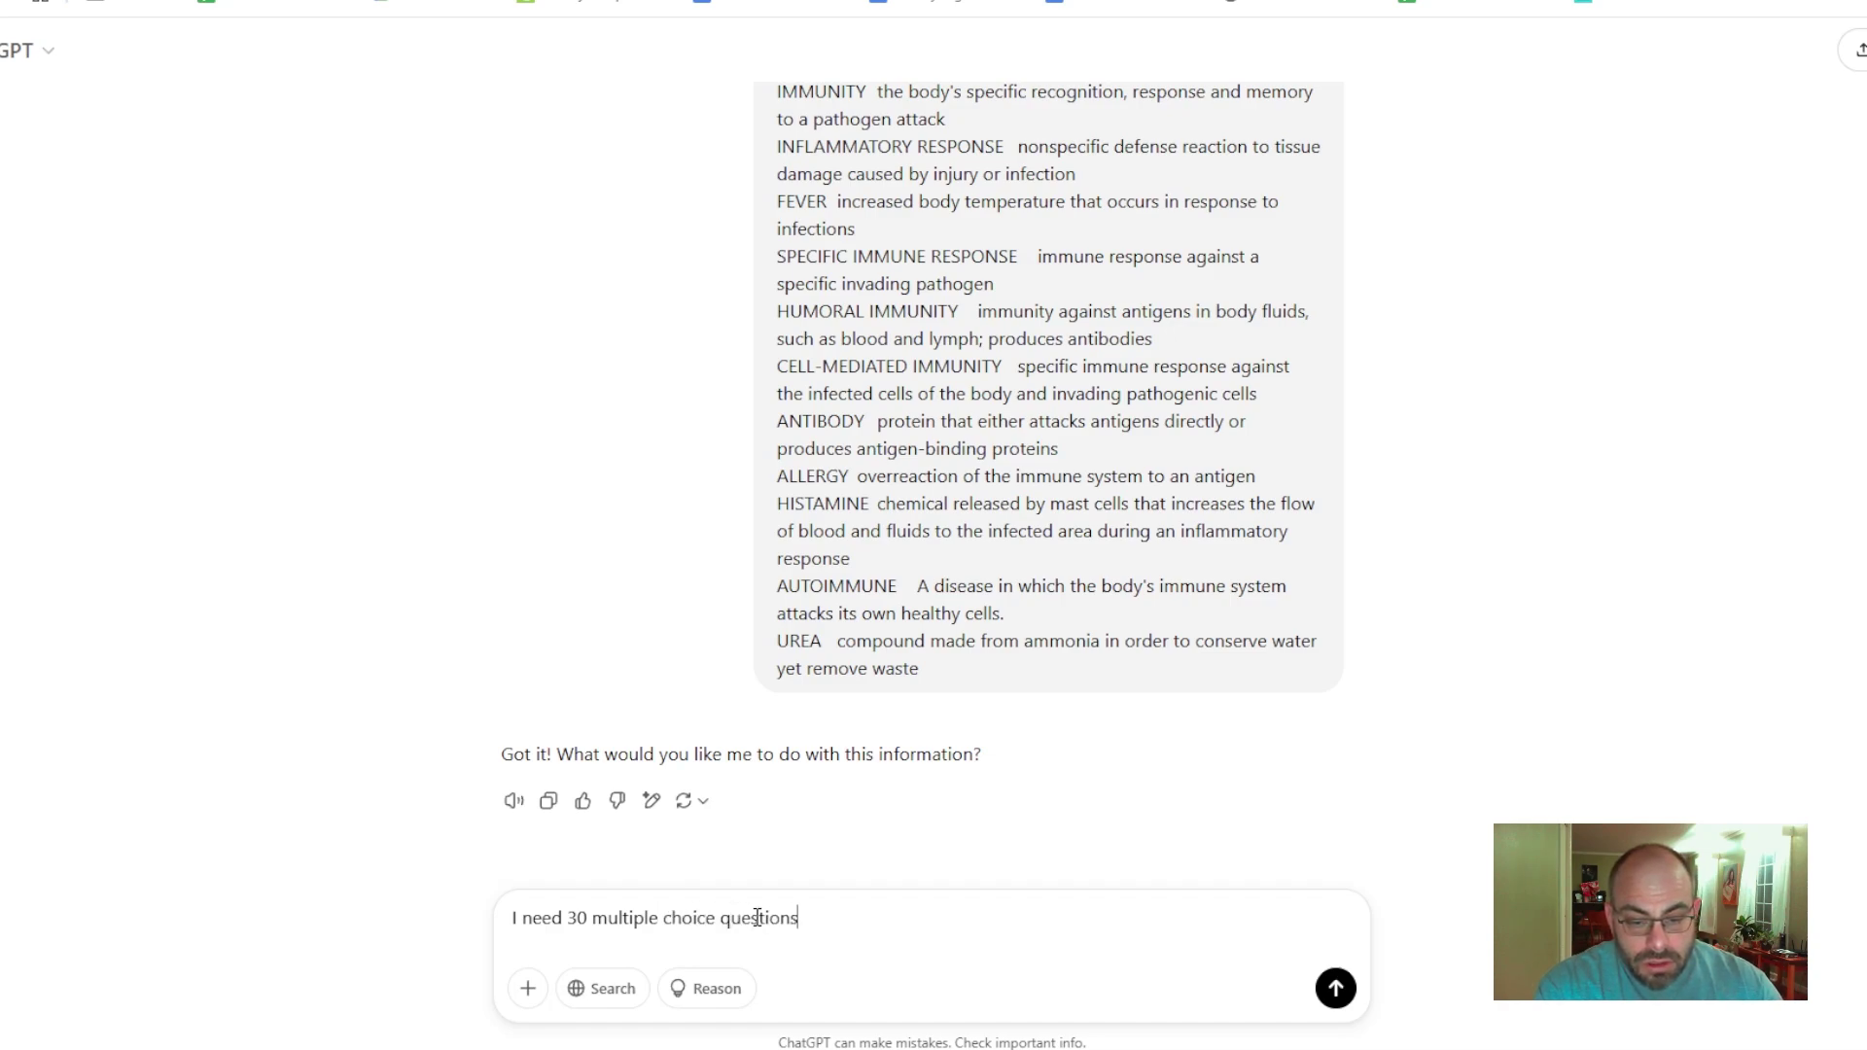
{"action": "type", "text": " at an"}
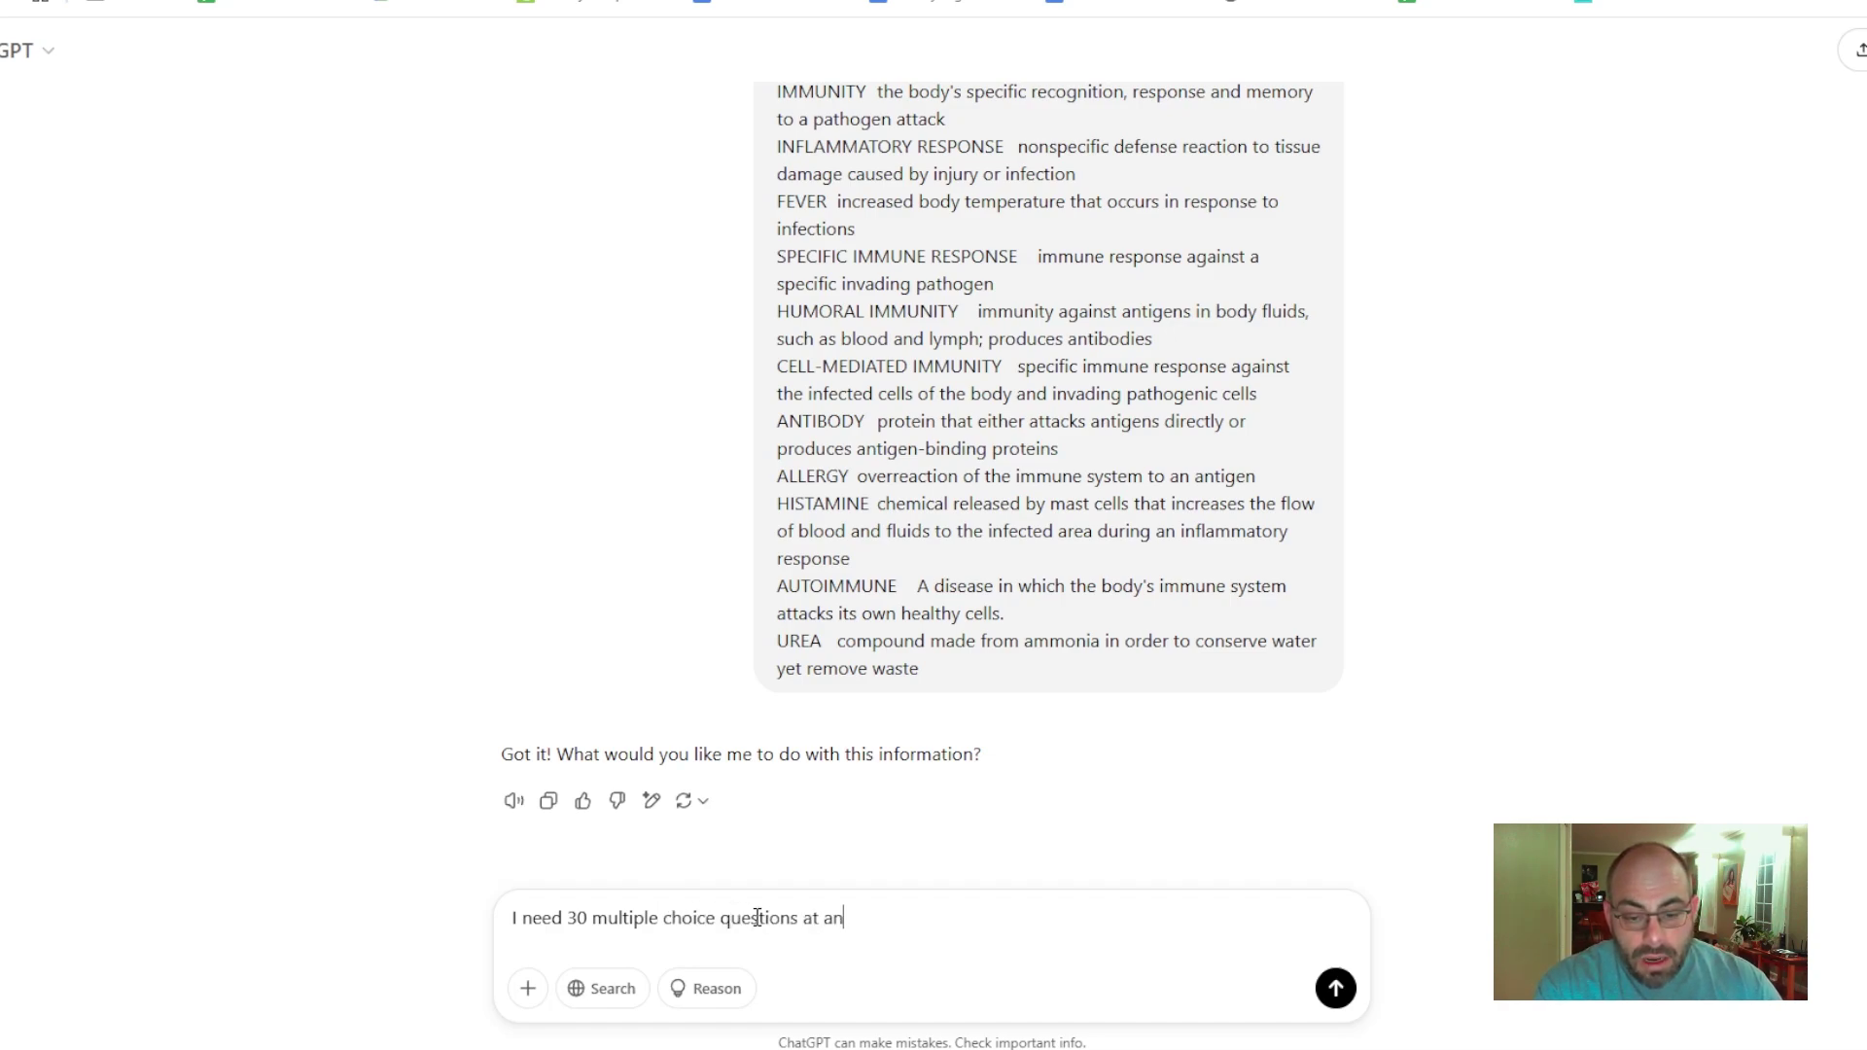
{"action": "type", "text": " Honors"}
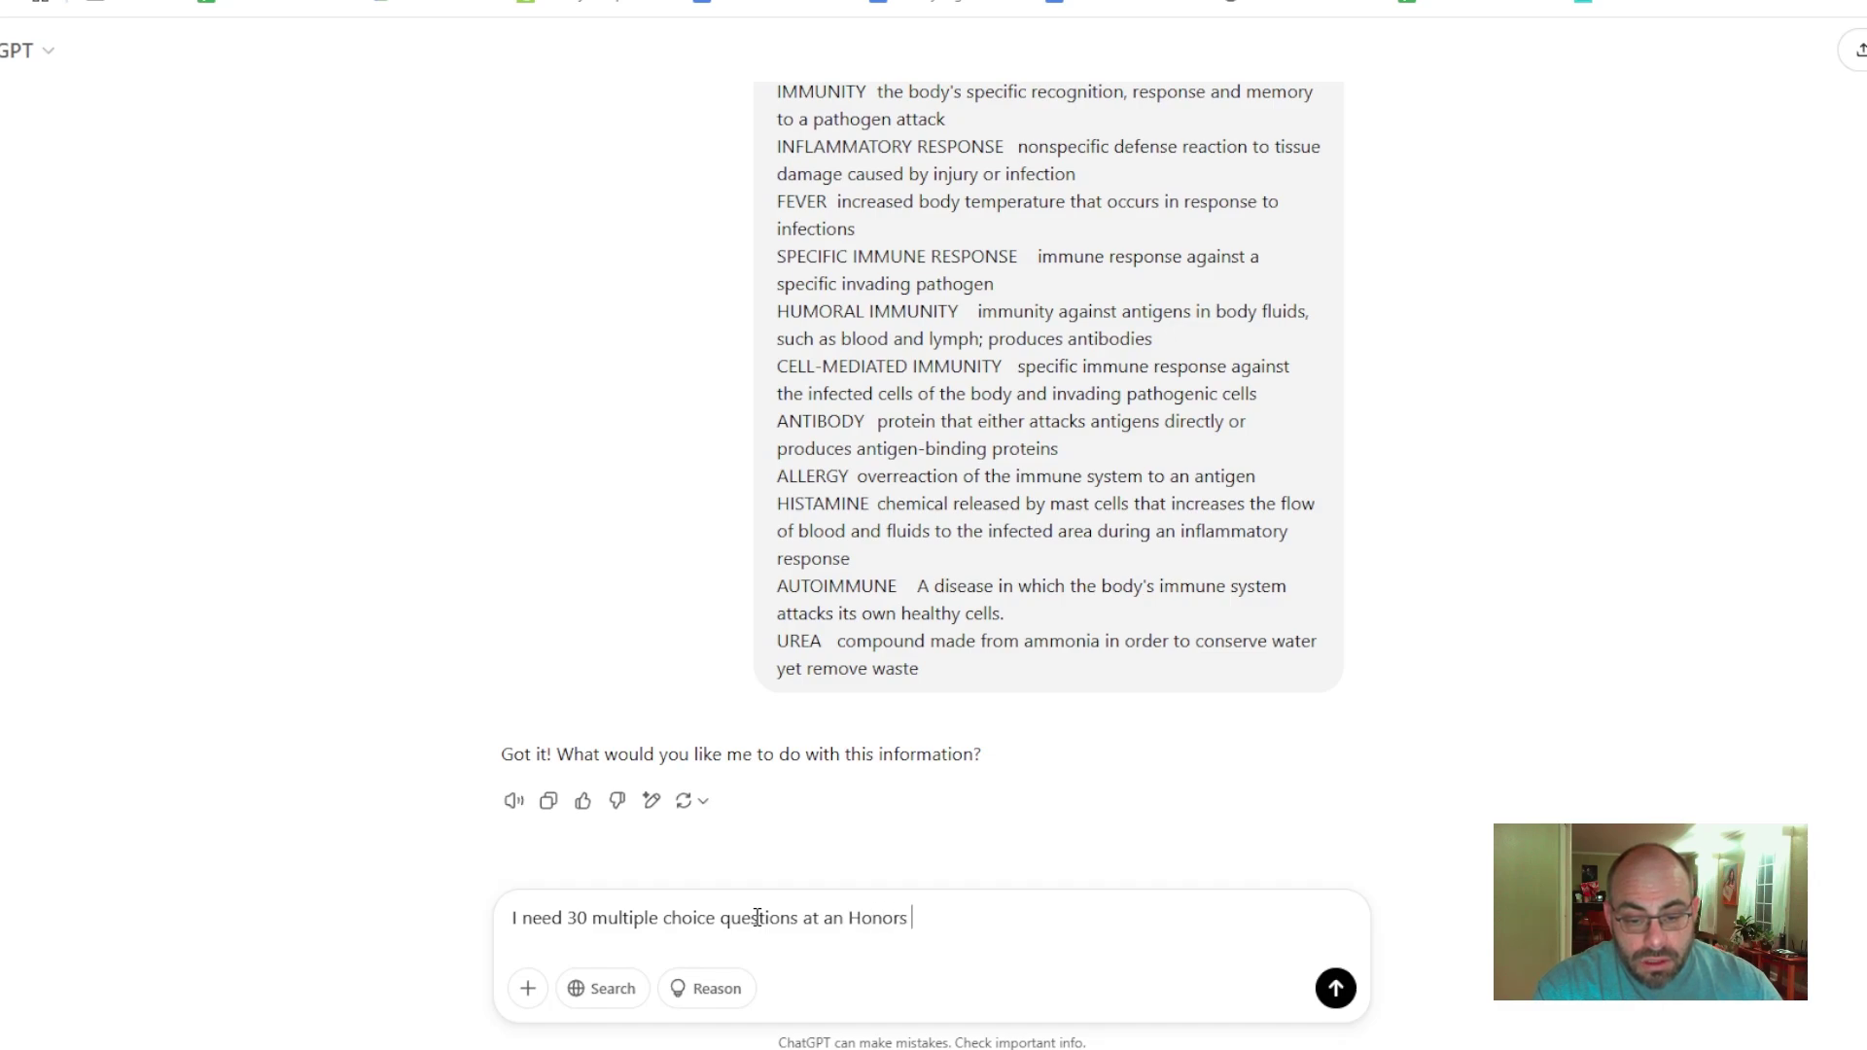
{"action": "type", "text": " level for"}
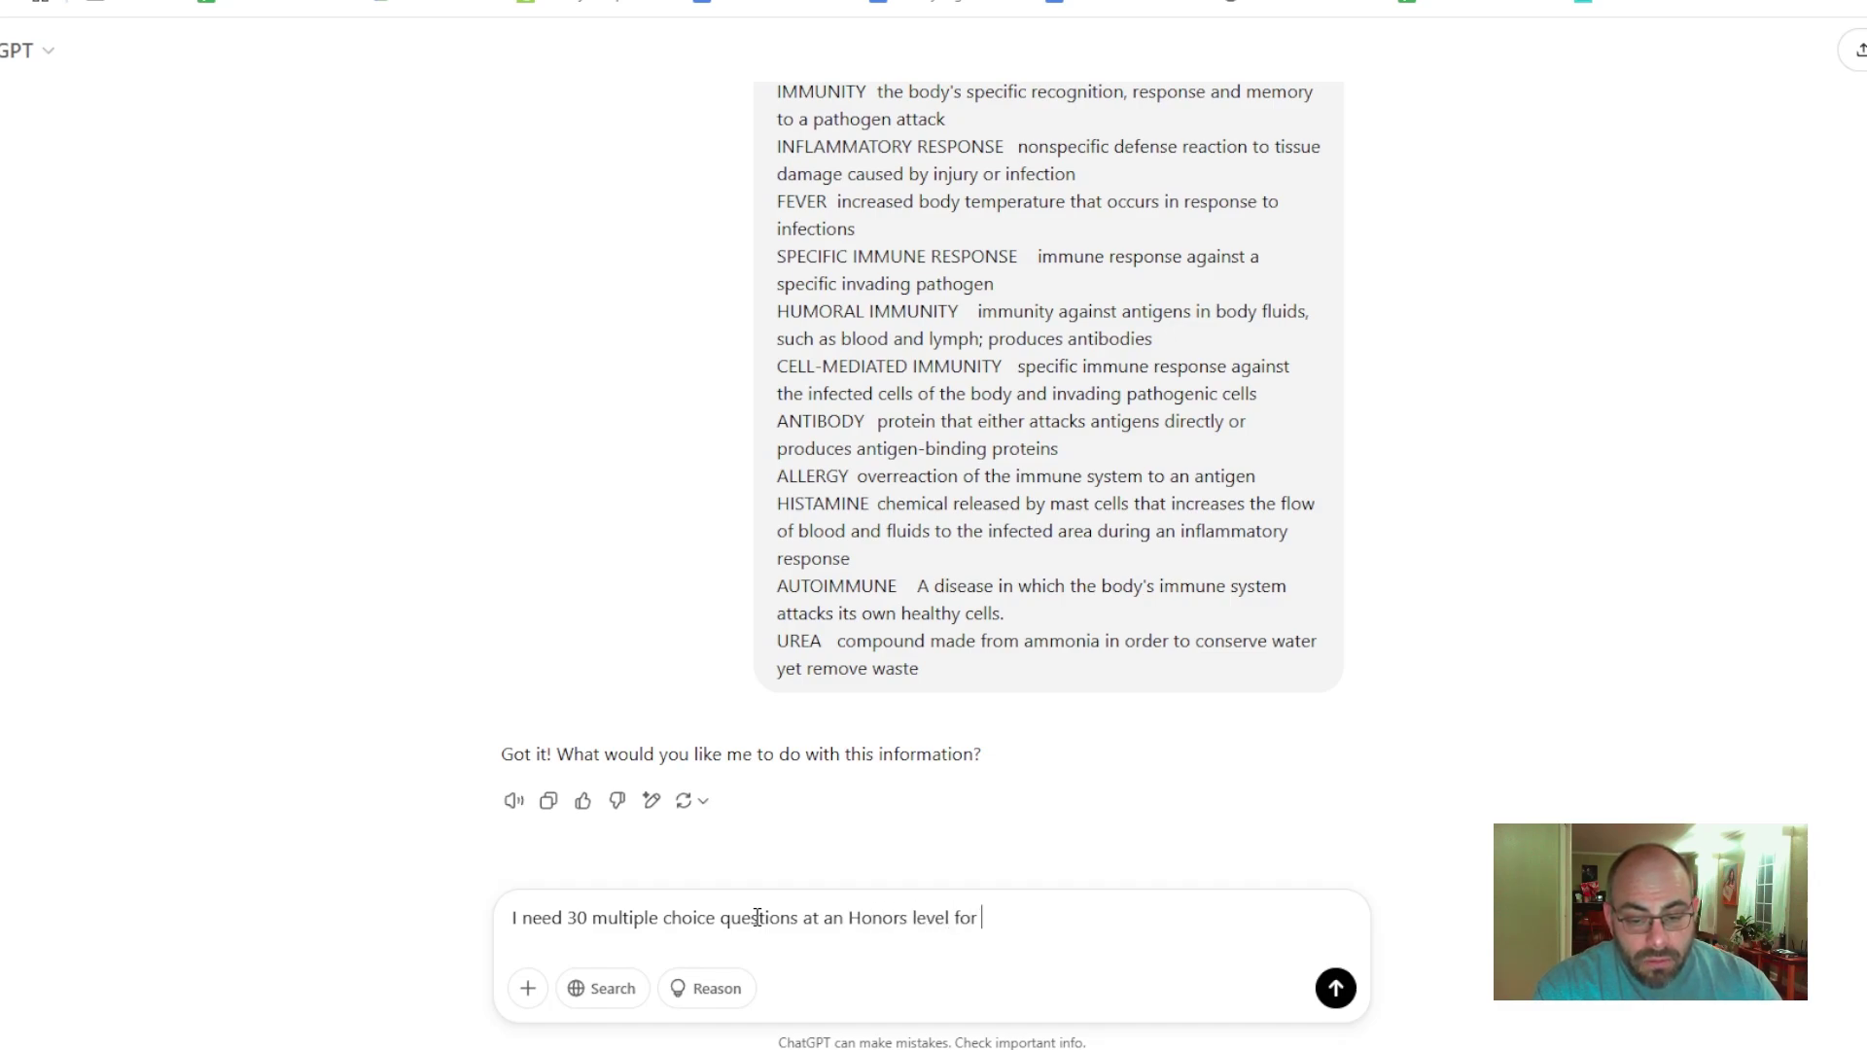
{"action": "type", "text": " a 9th "}
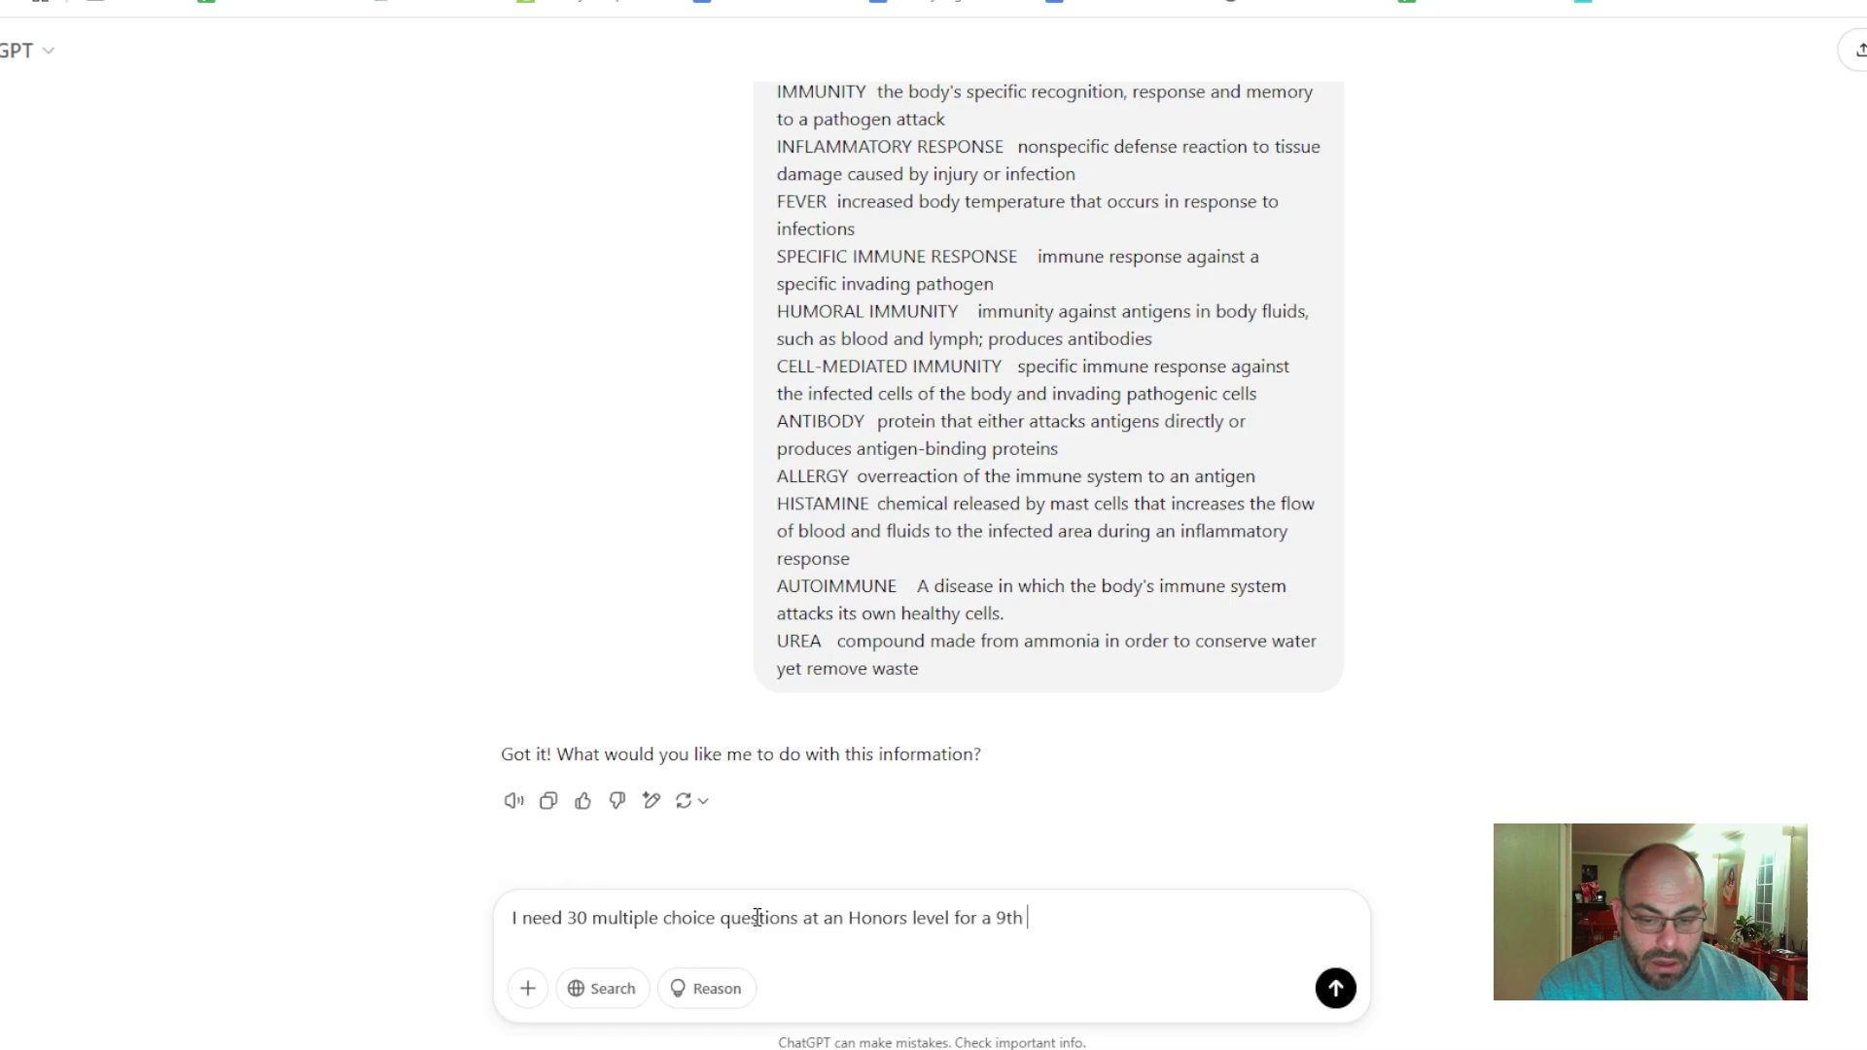
{"action": "type", "text": "grade Biology "}
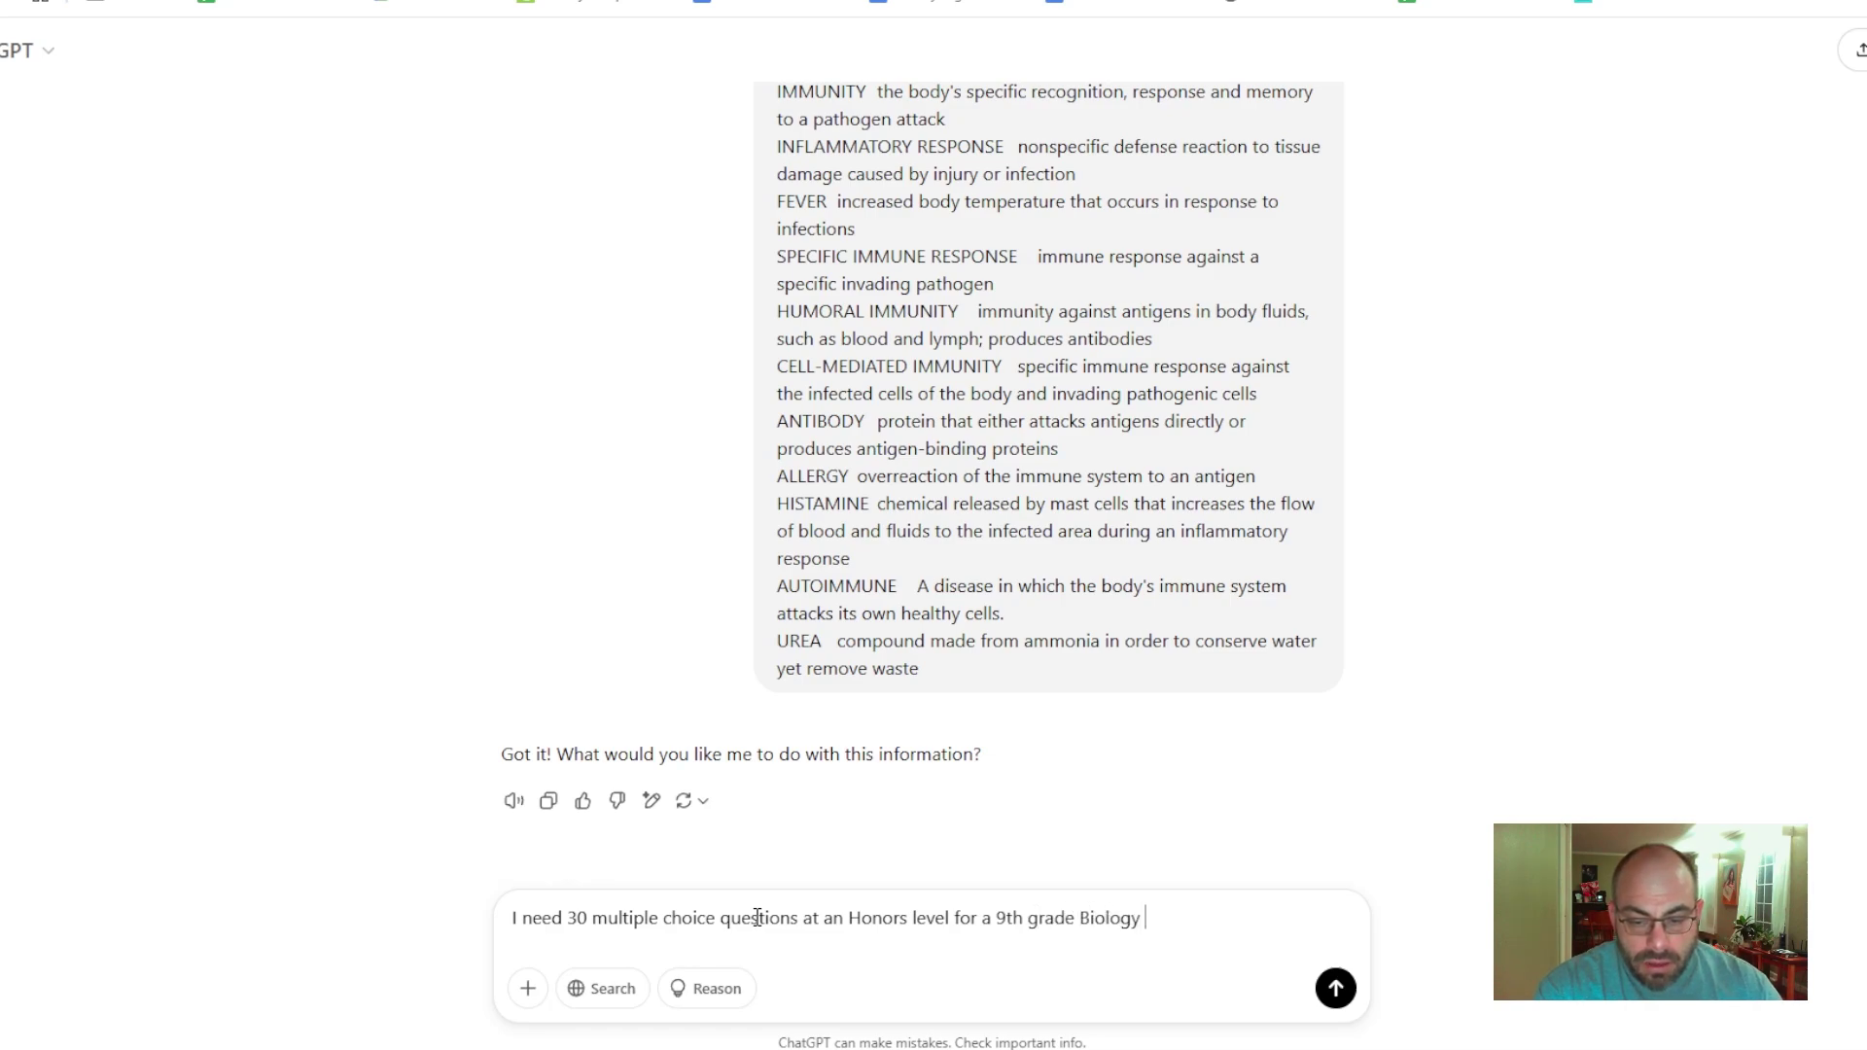
{"action": "type", "text": "class"}
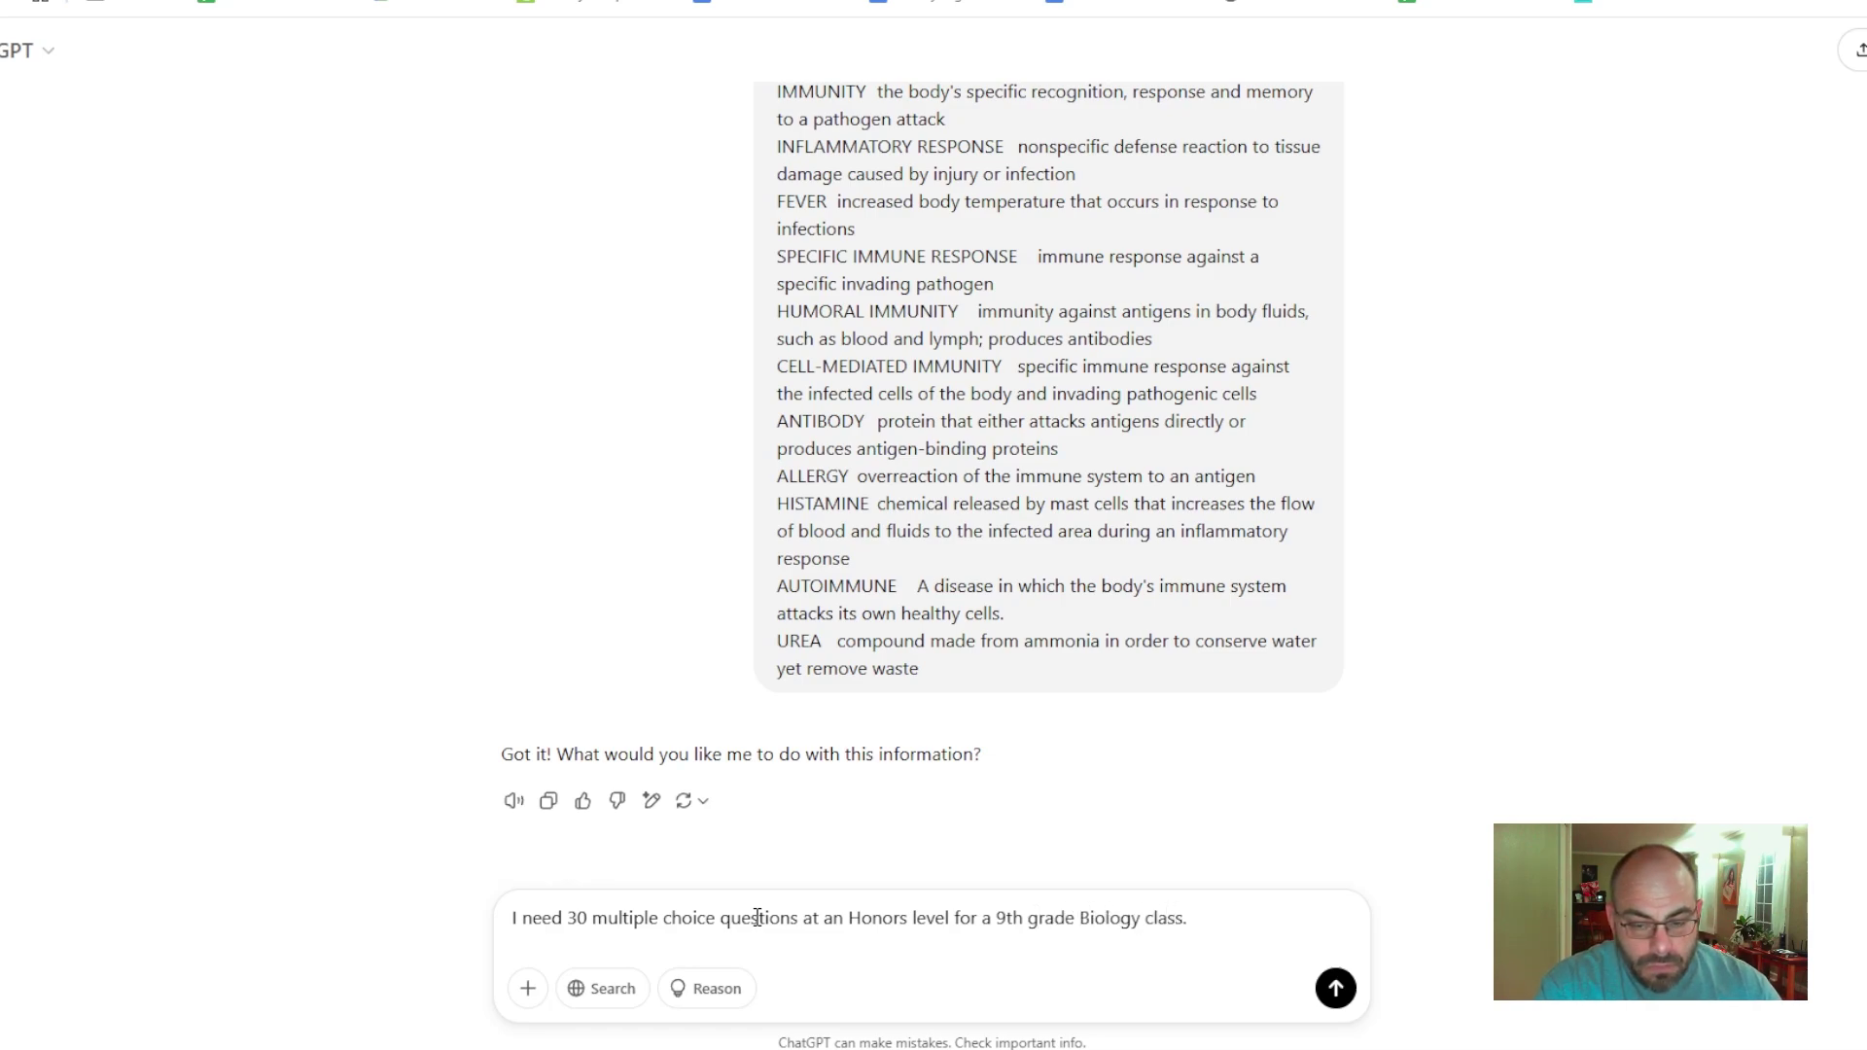
- Continue the prompt with "Please provide a key to these questions at the end."
{"action": "type", "text": ". Please p"}
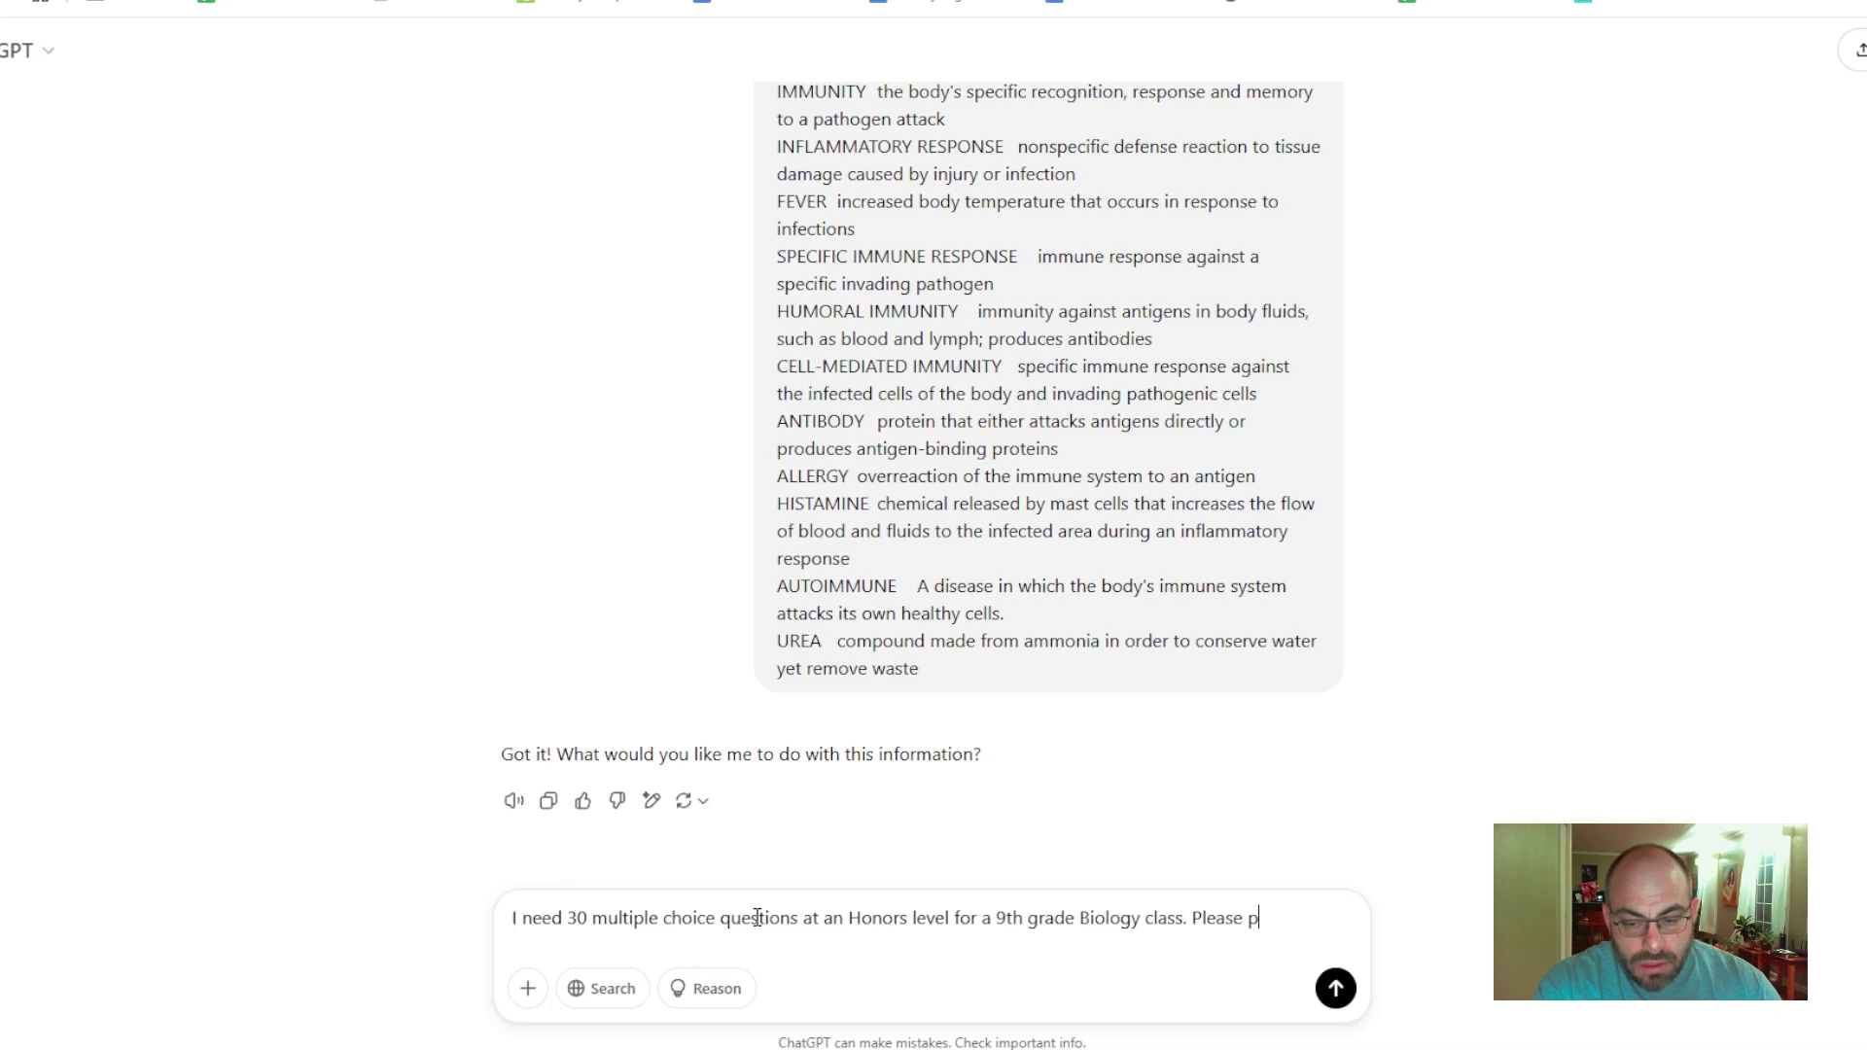
{"action": "type", "text": "ororp"}
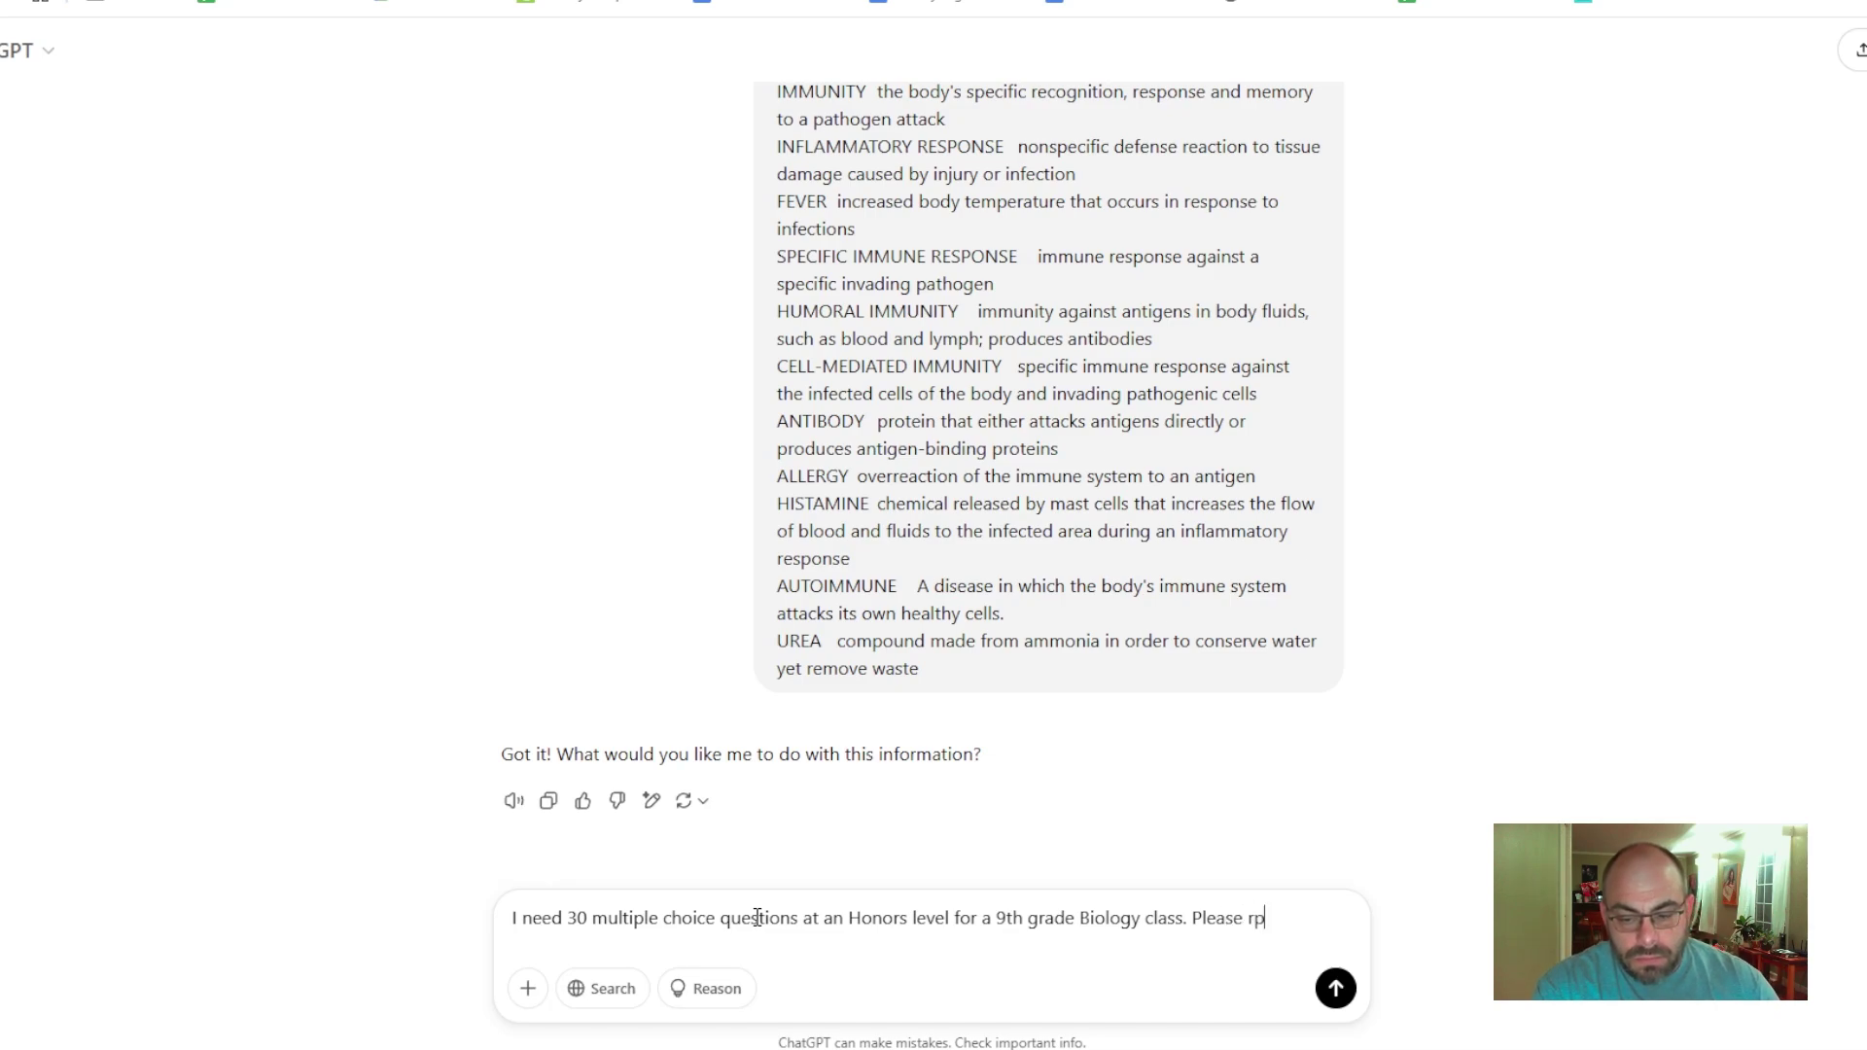
{"action": "type", "text": "roivd"}
{"action": "key", "text": "BackSpace"}
{"action": "key", "text": "BackSpace"}
{"action": "key", "text": "BackSpace"}
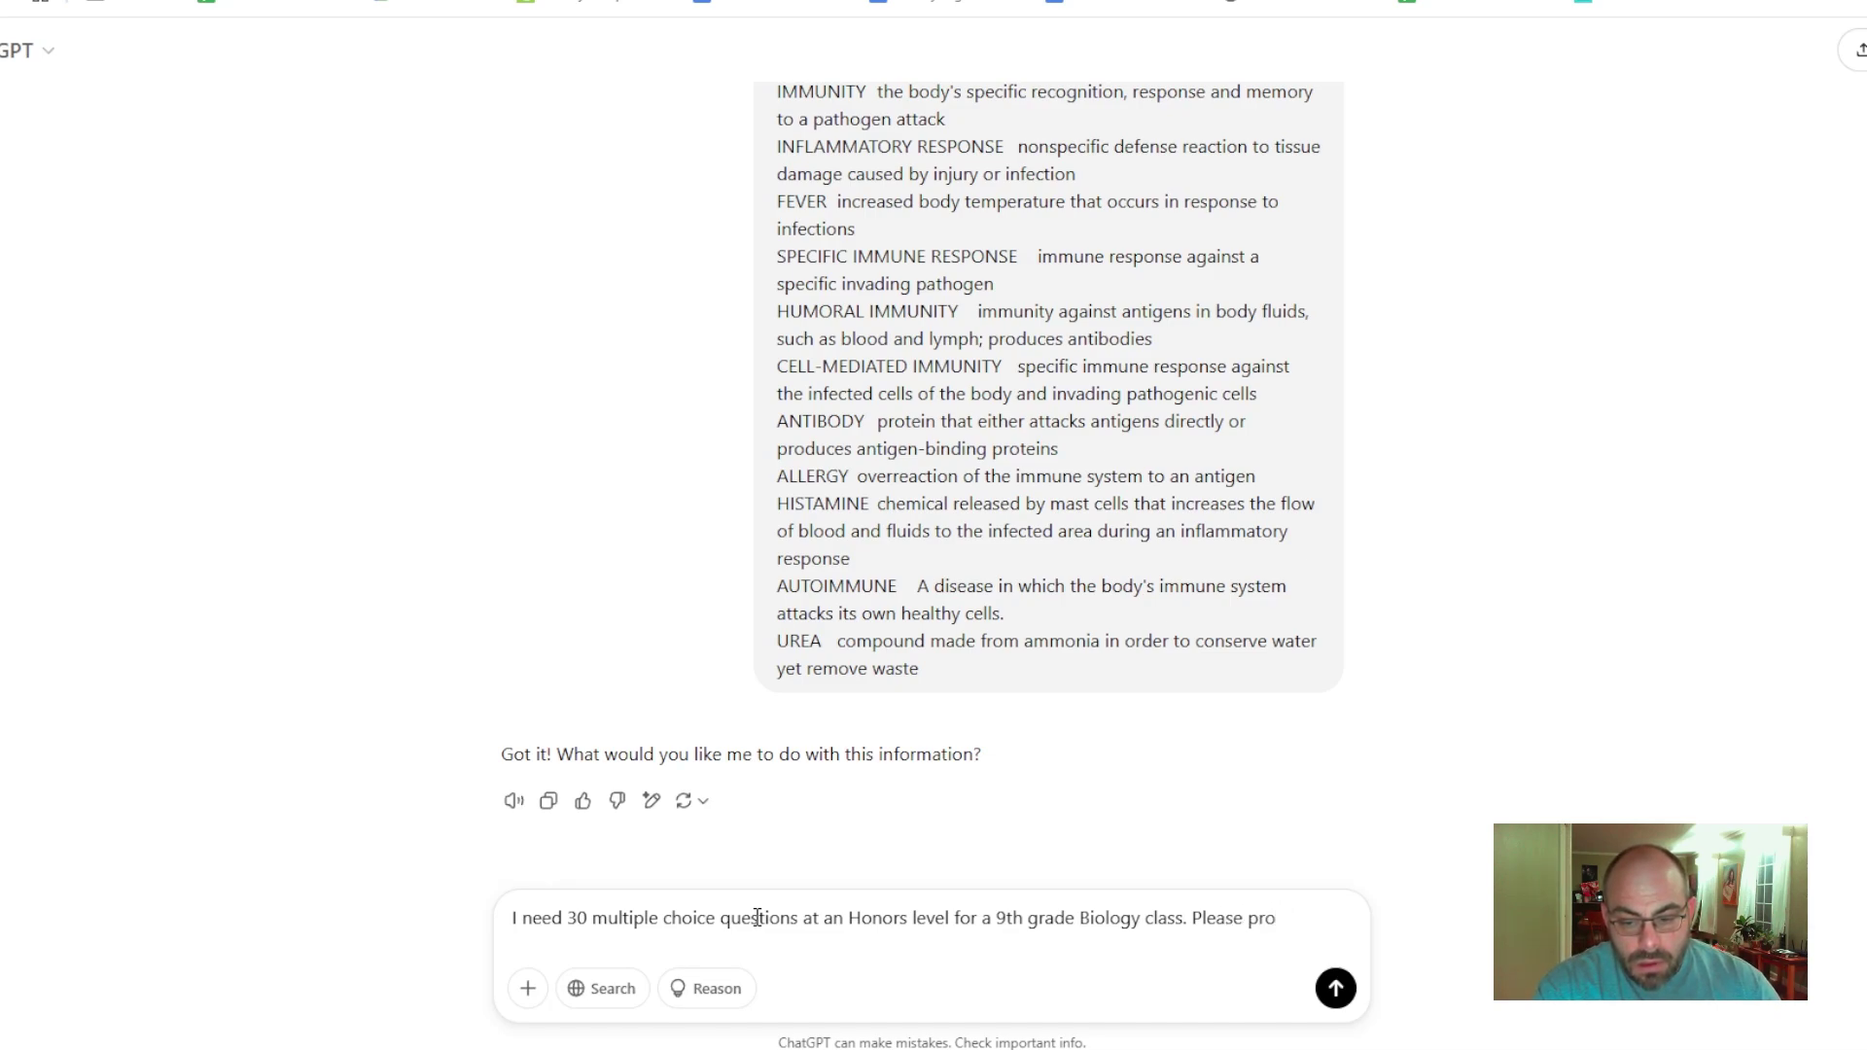
{"action": "type", "text": "vide a key t"}
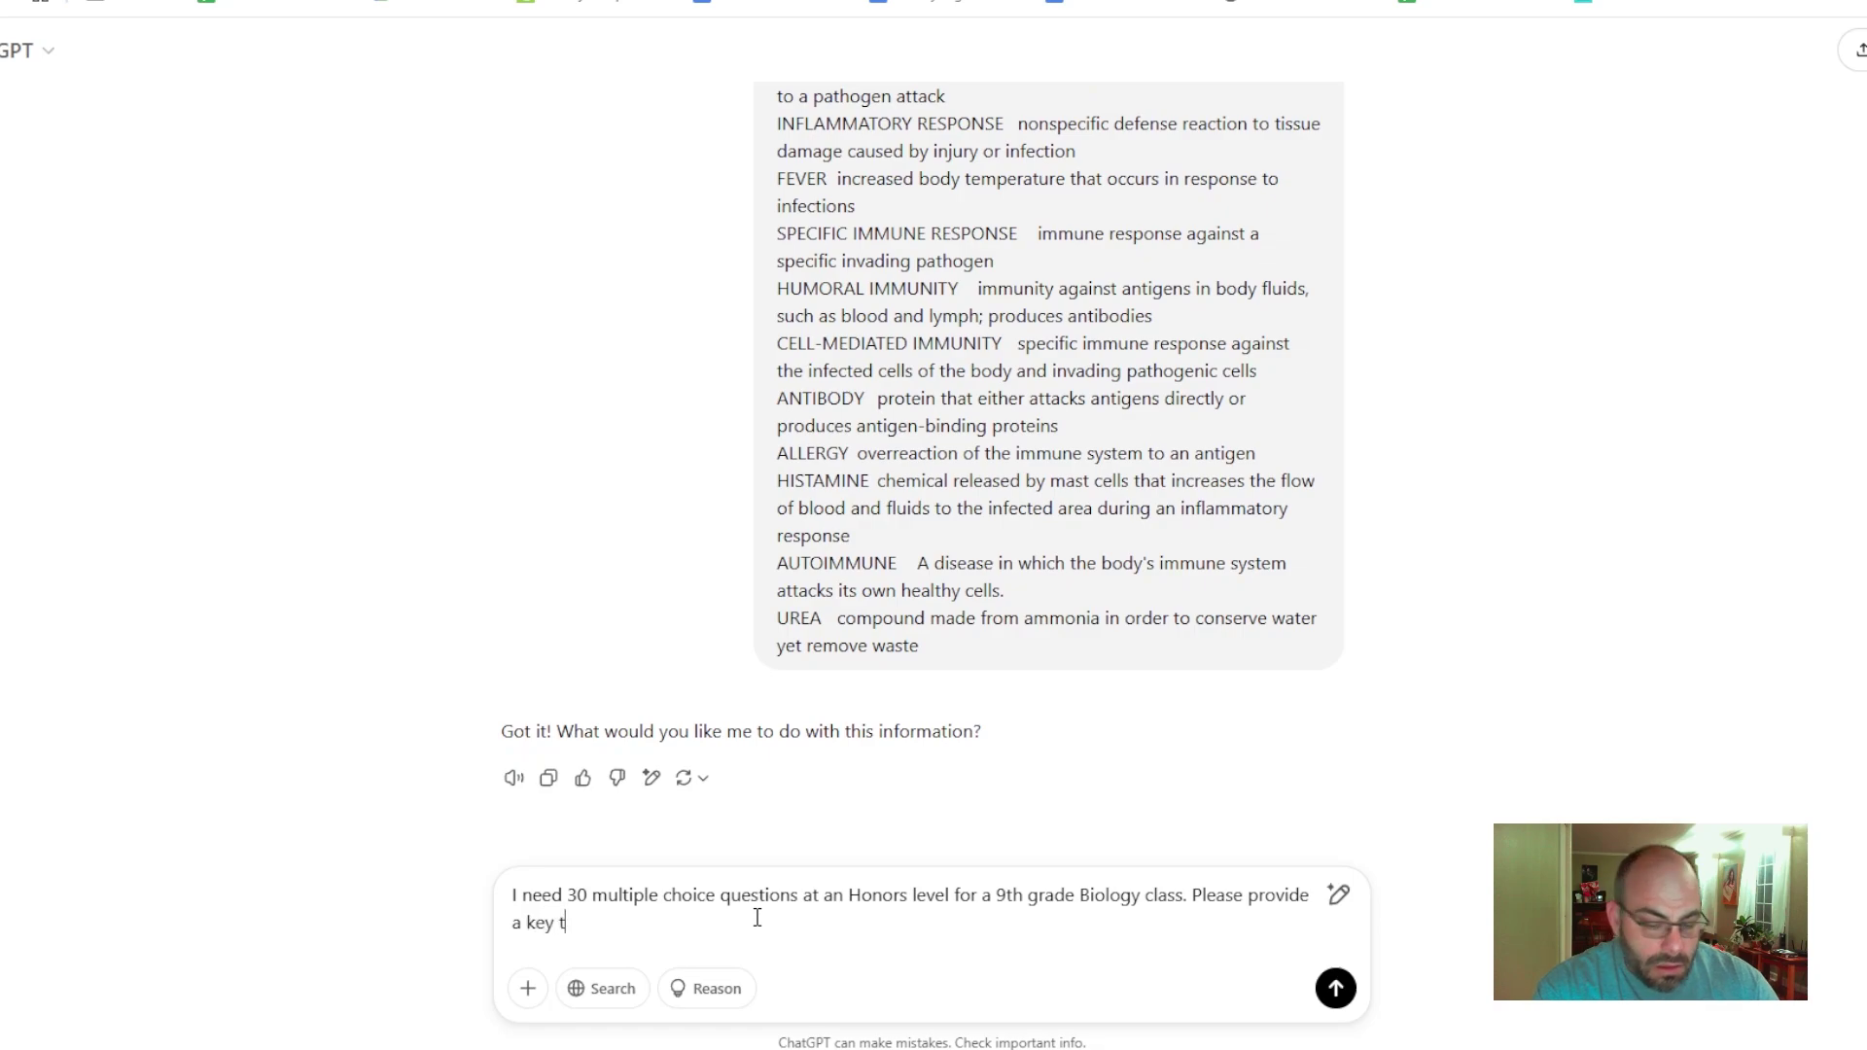
{"action": "type", "text": "o these"}
{"action": "key", "text": "BackSpace"}
{"action": "key", "text": "BackSpace"}
{"action": "key", "text": "BackSpace"}
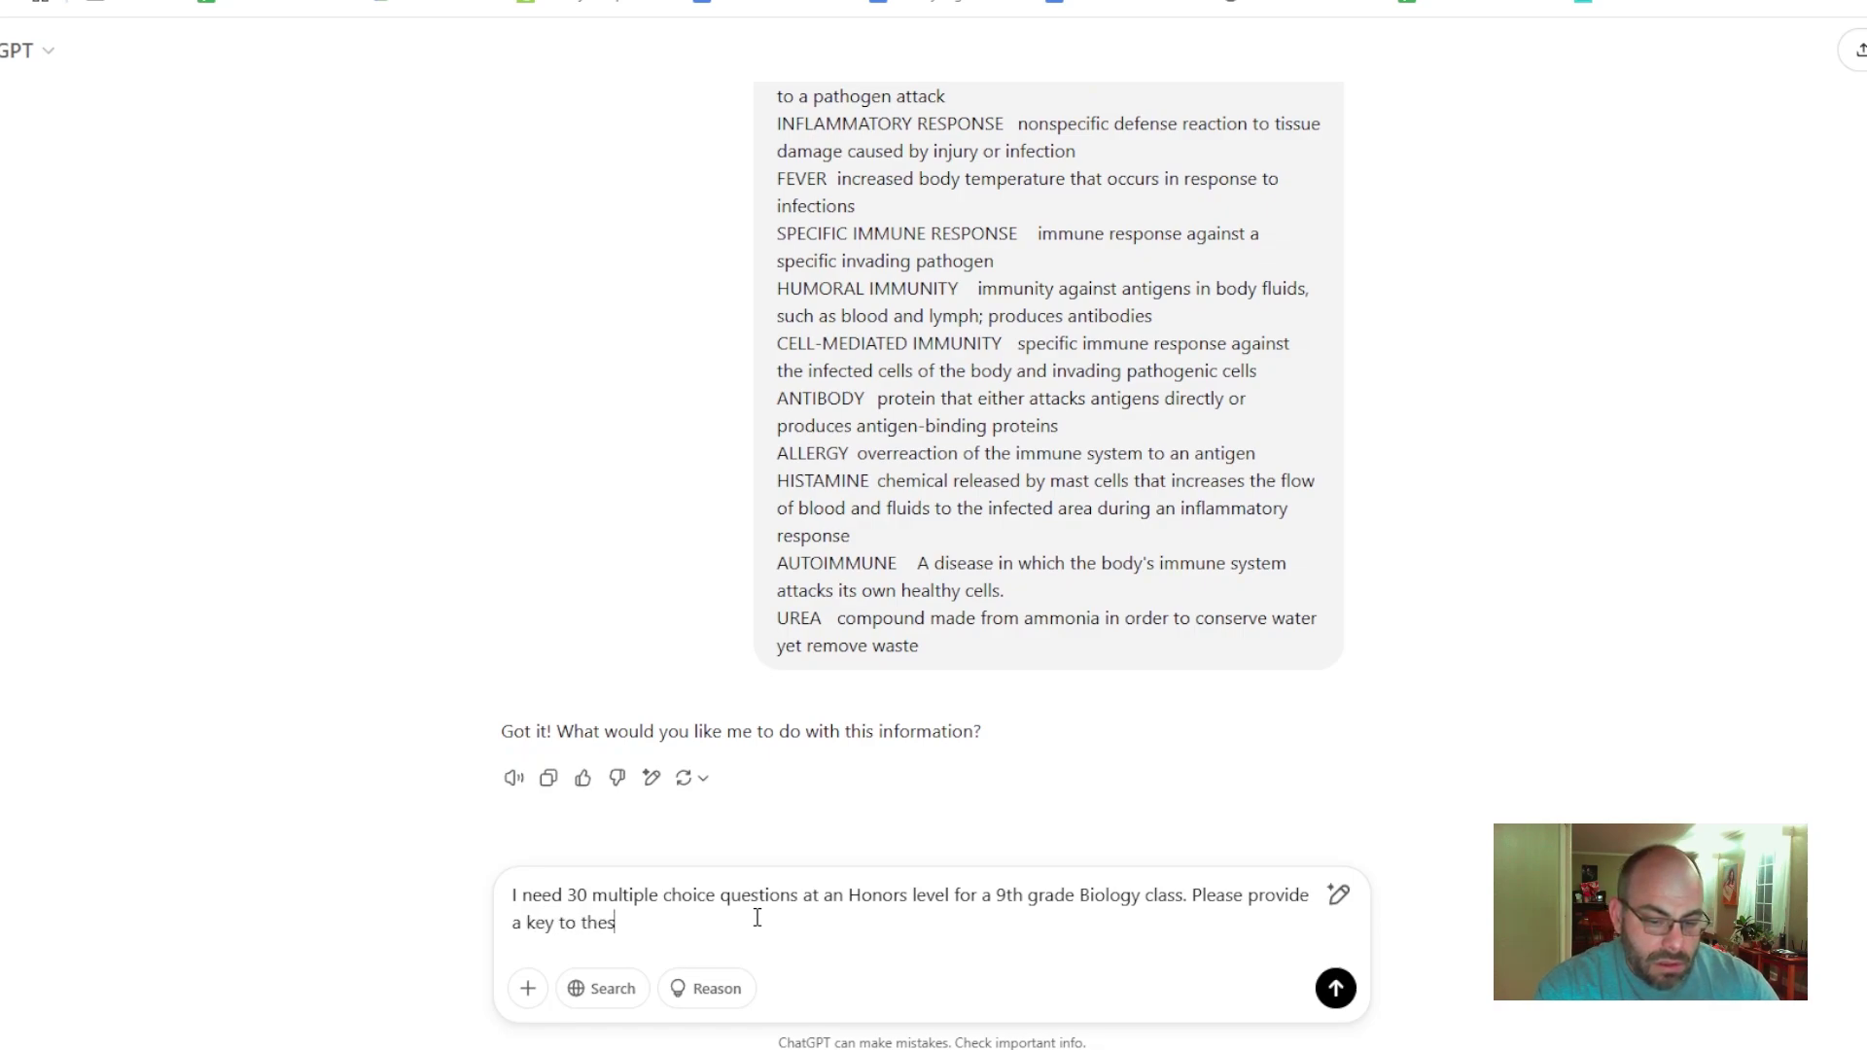
{"action": "type", "text": "e questions at the end."}
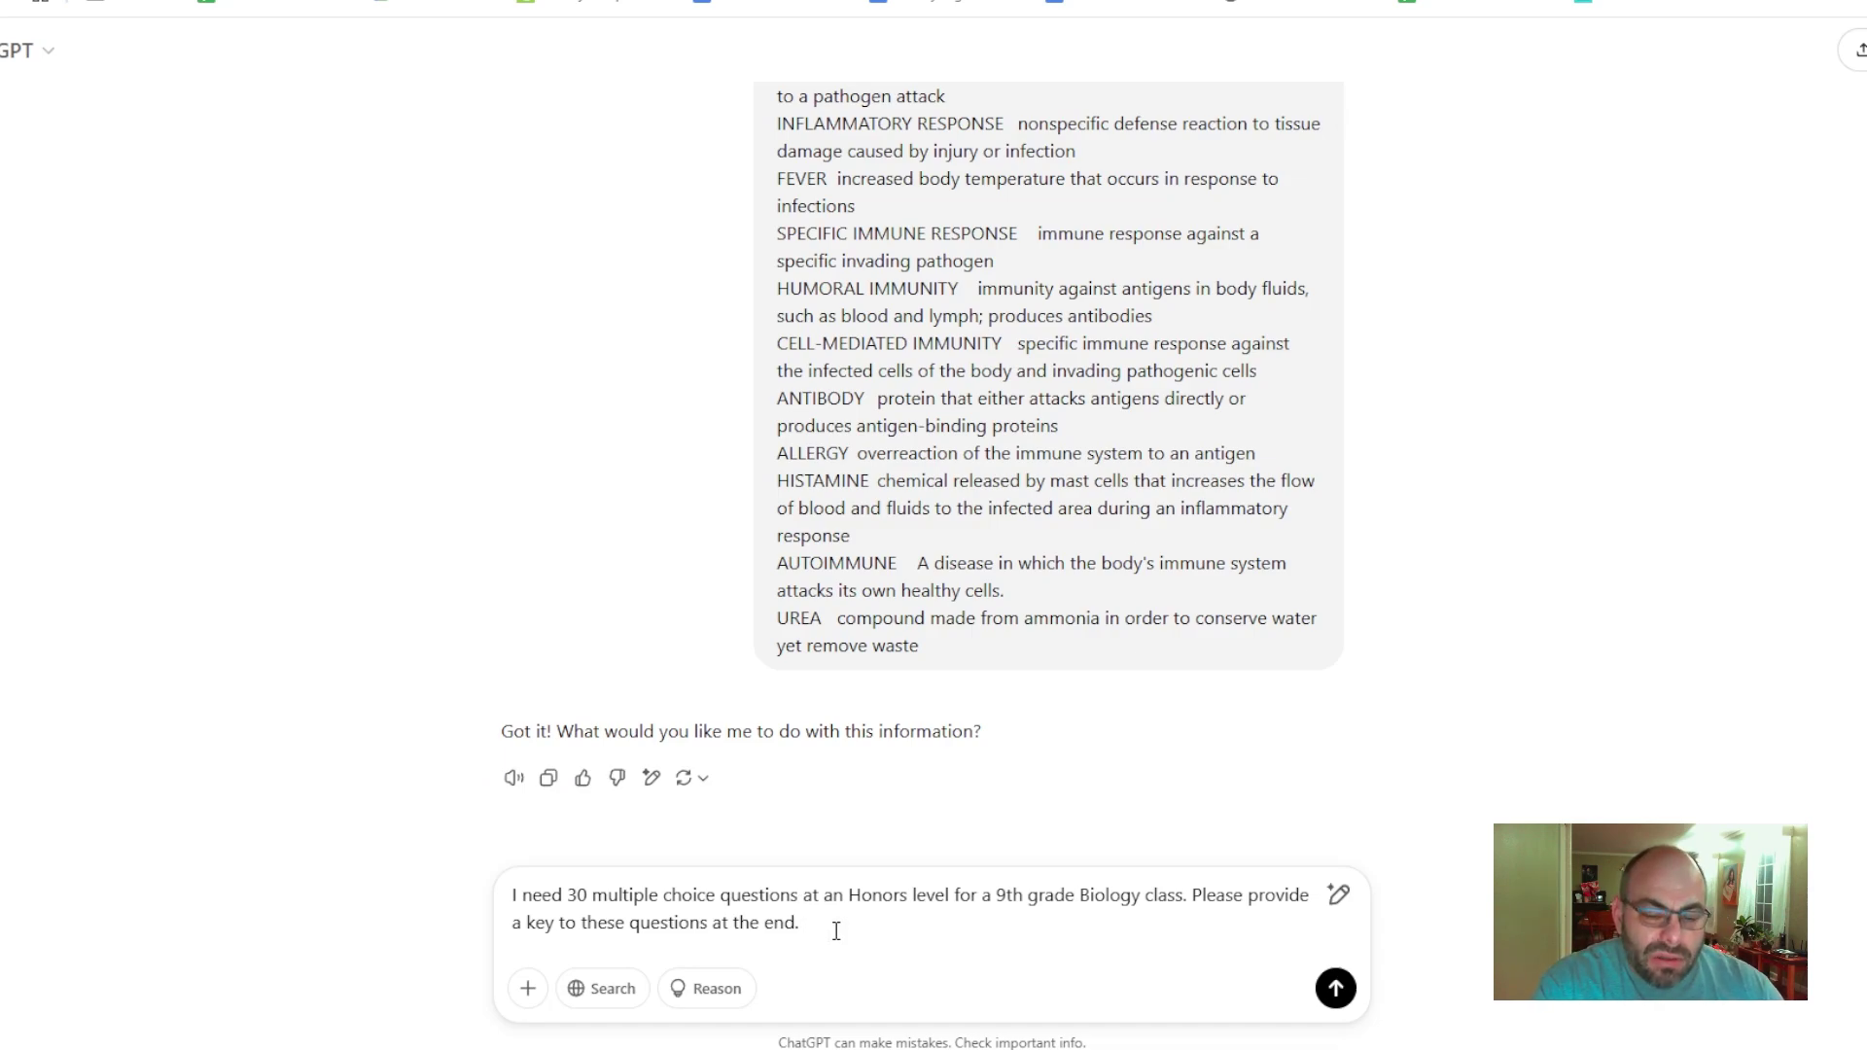
- Add "Make these questions semi-difficult because I want to do well on this test." to the prompt and send it
{"action": "type", "text": "Mak"}
{"action": "key", "text": "BackSpace"}
{"action": "type", "text": "ak"}
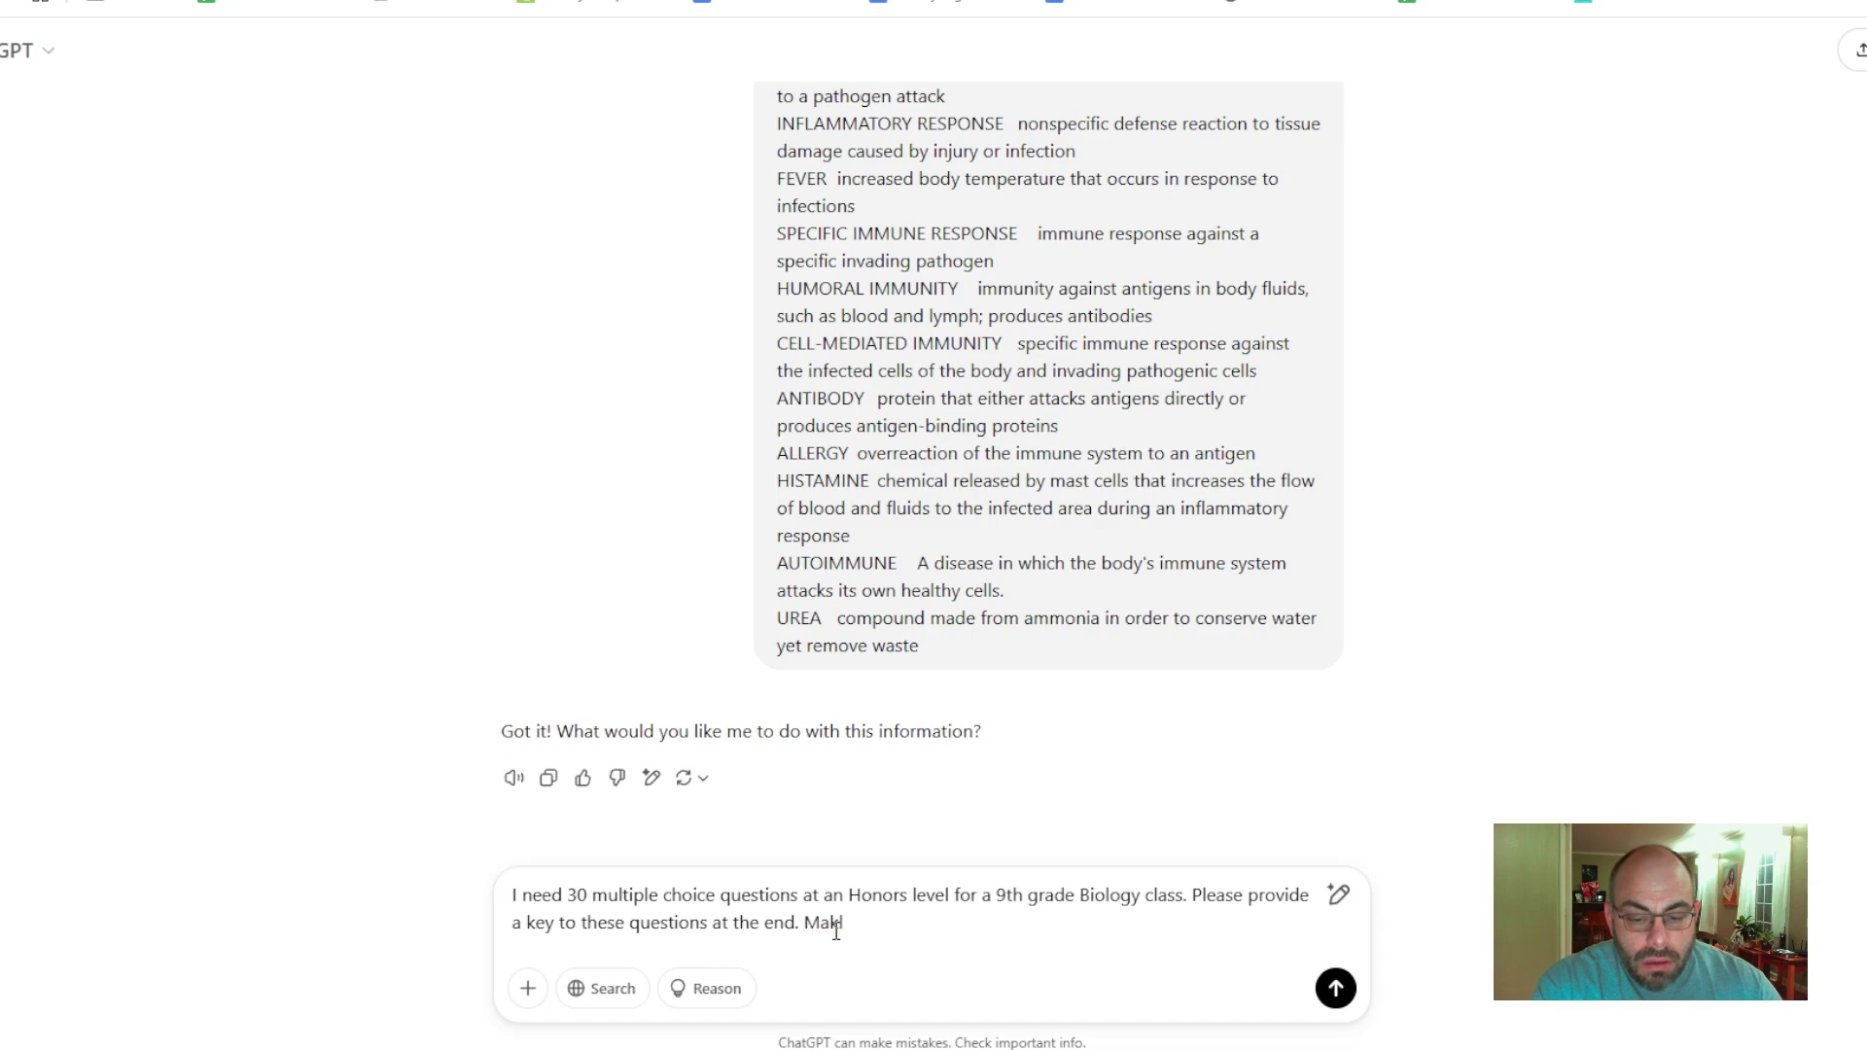
{"action": "type", "text": "e these que"}
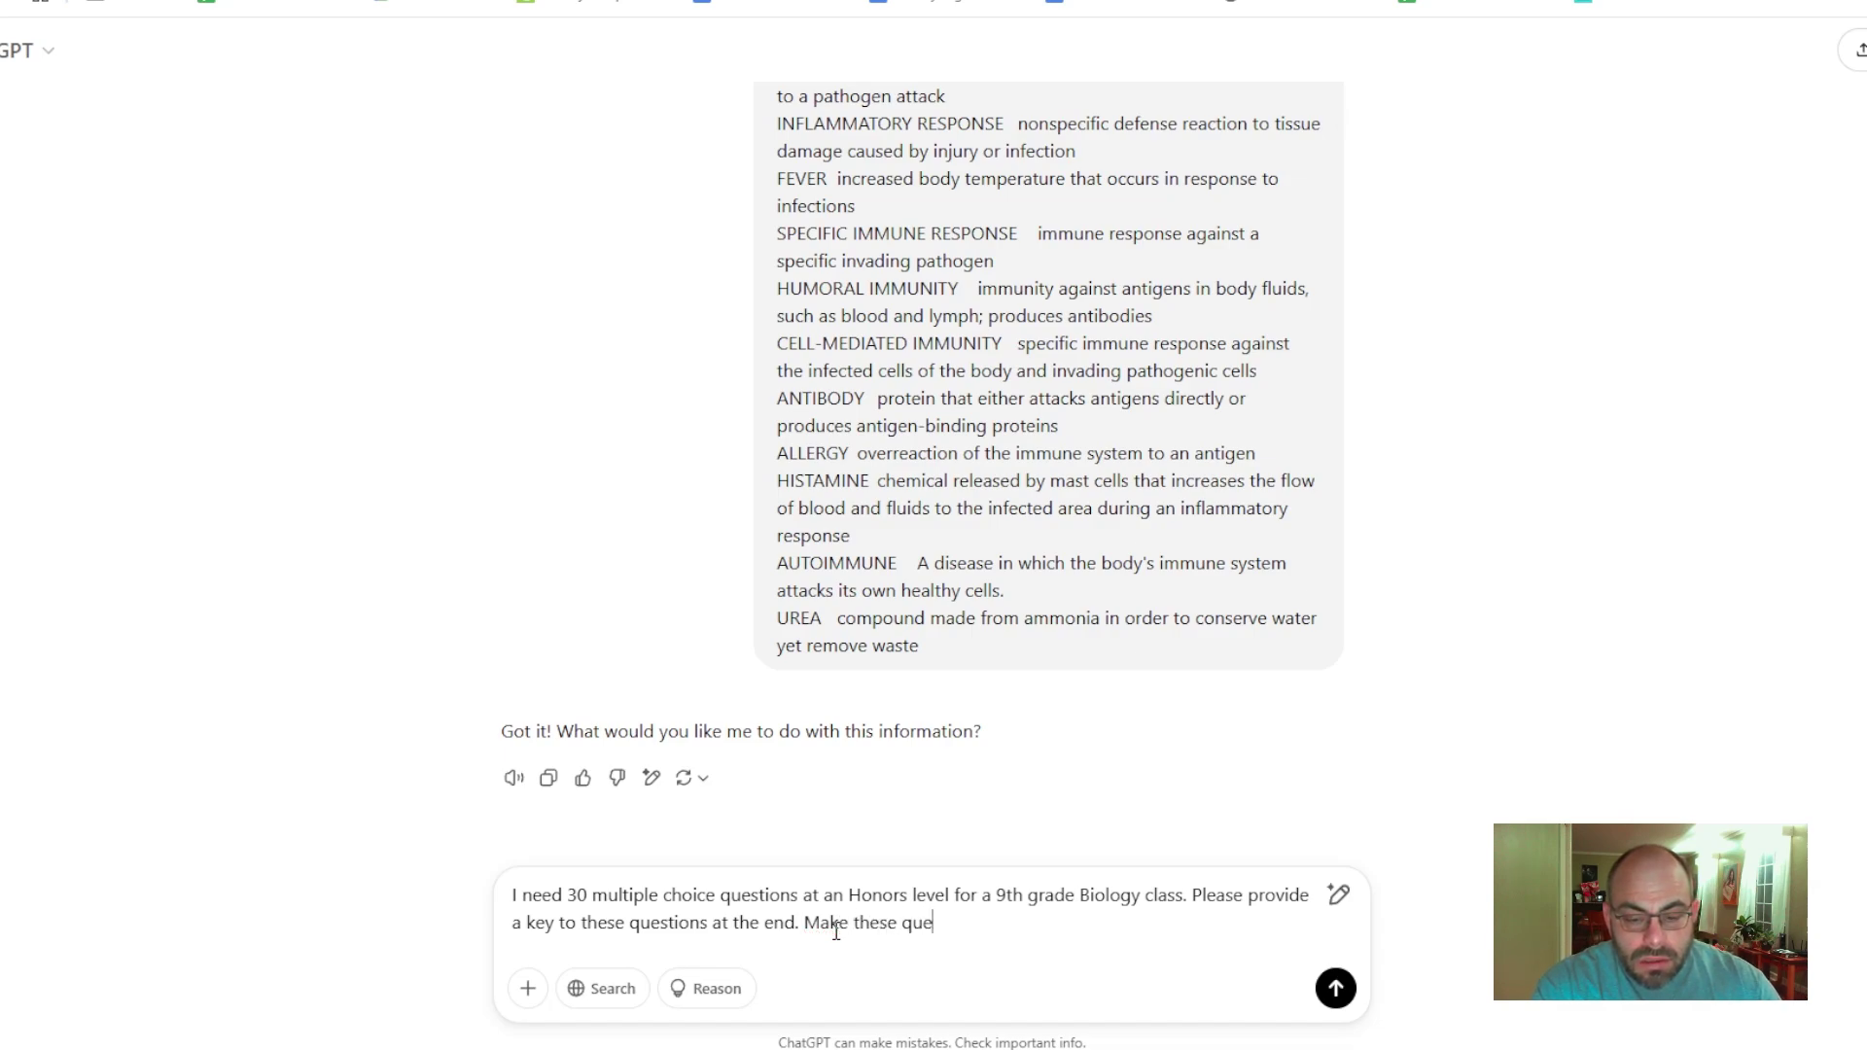
{"action": "type", "text": "stions semin"}
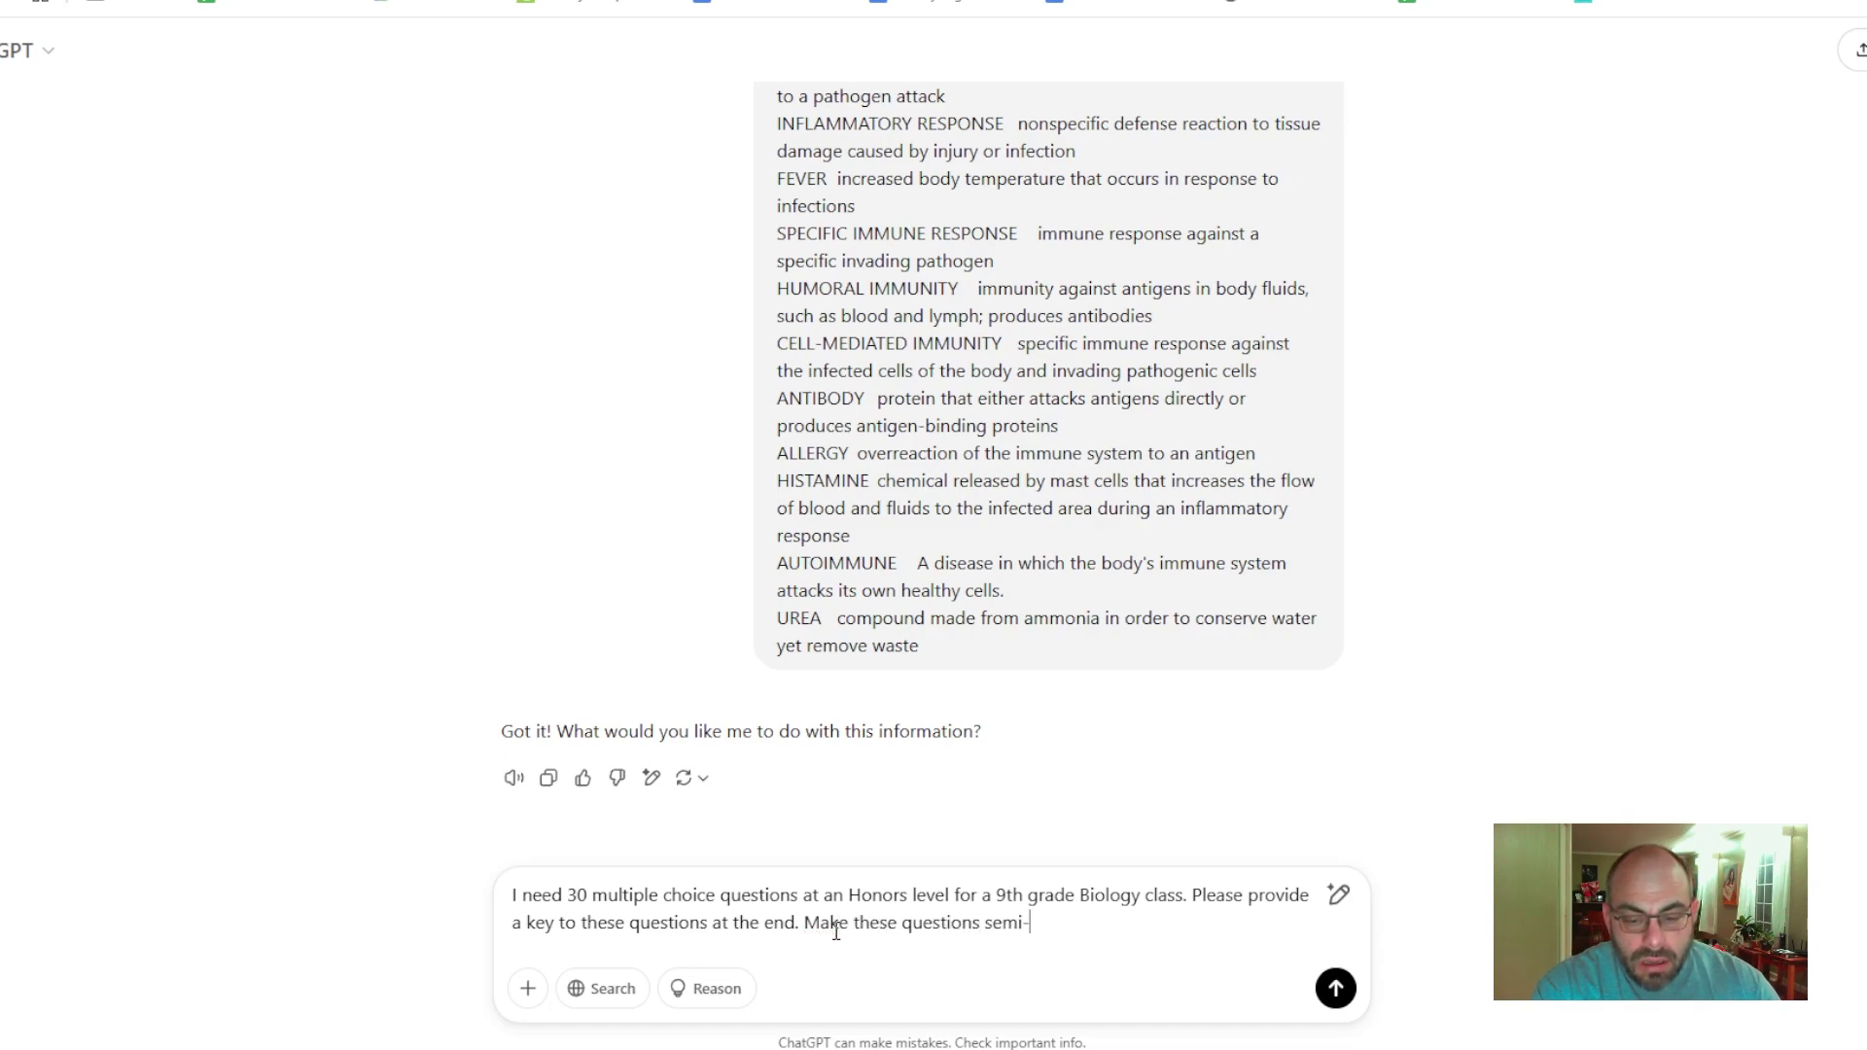
{"action": "type", "text": "difficult because I"}
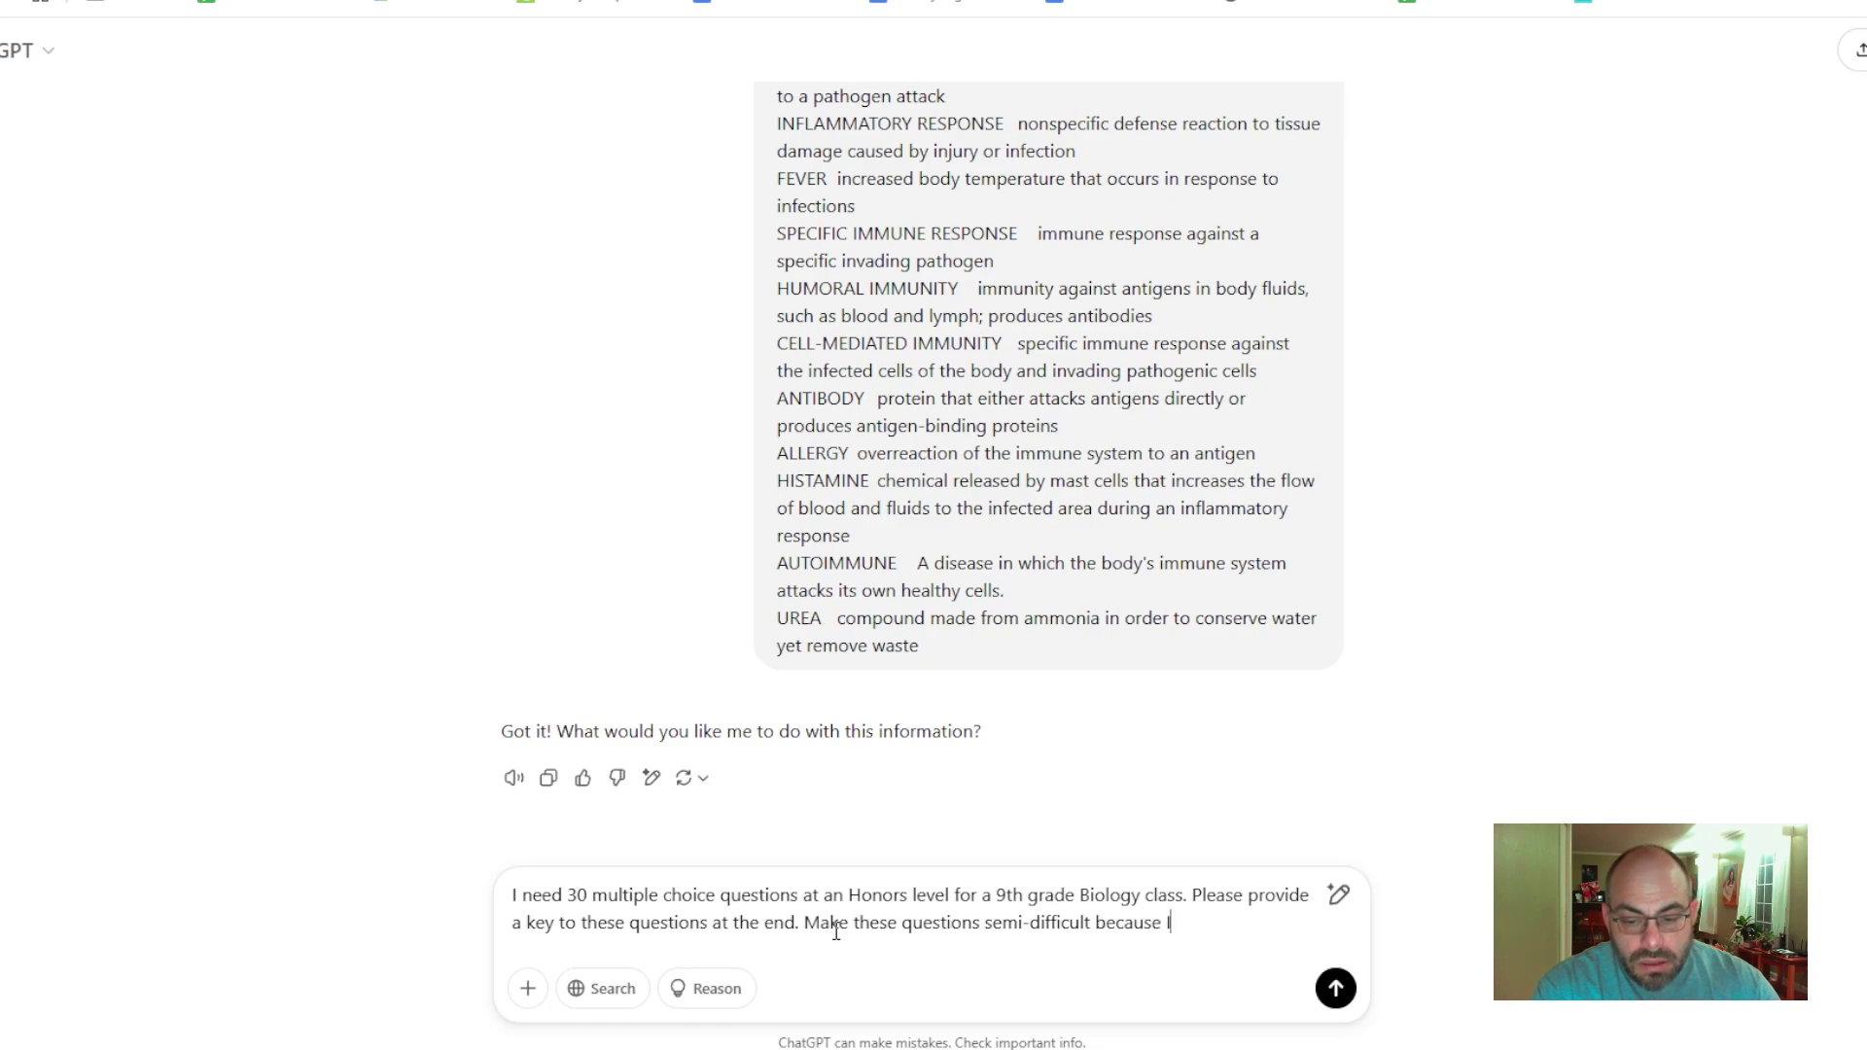
{"action": "type", "text": " want to do well on this test."}
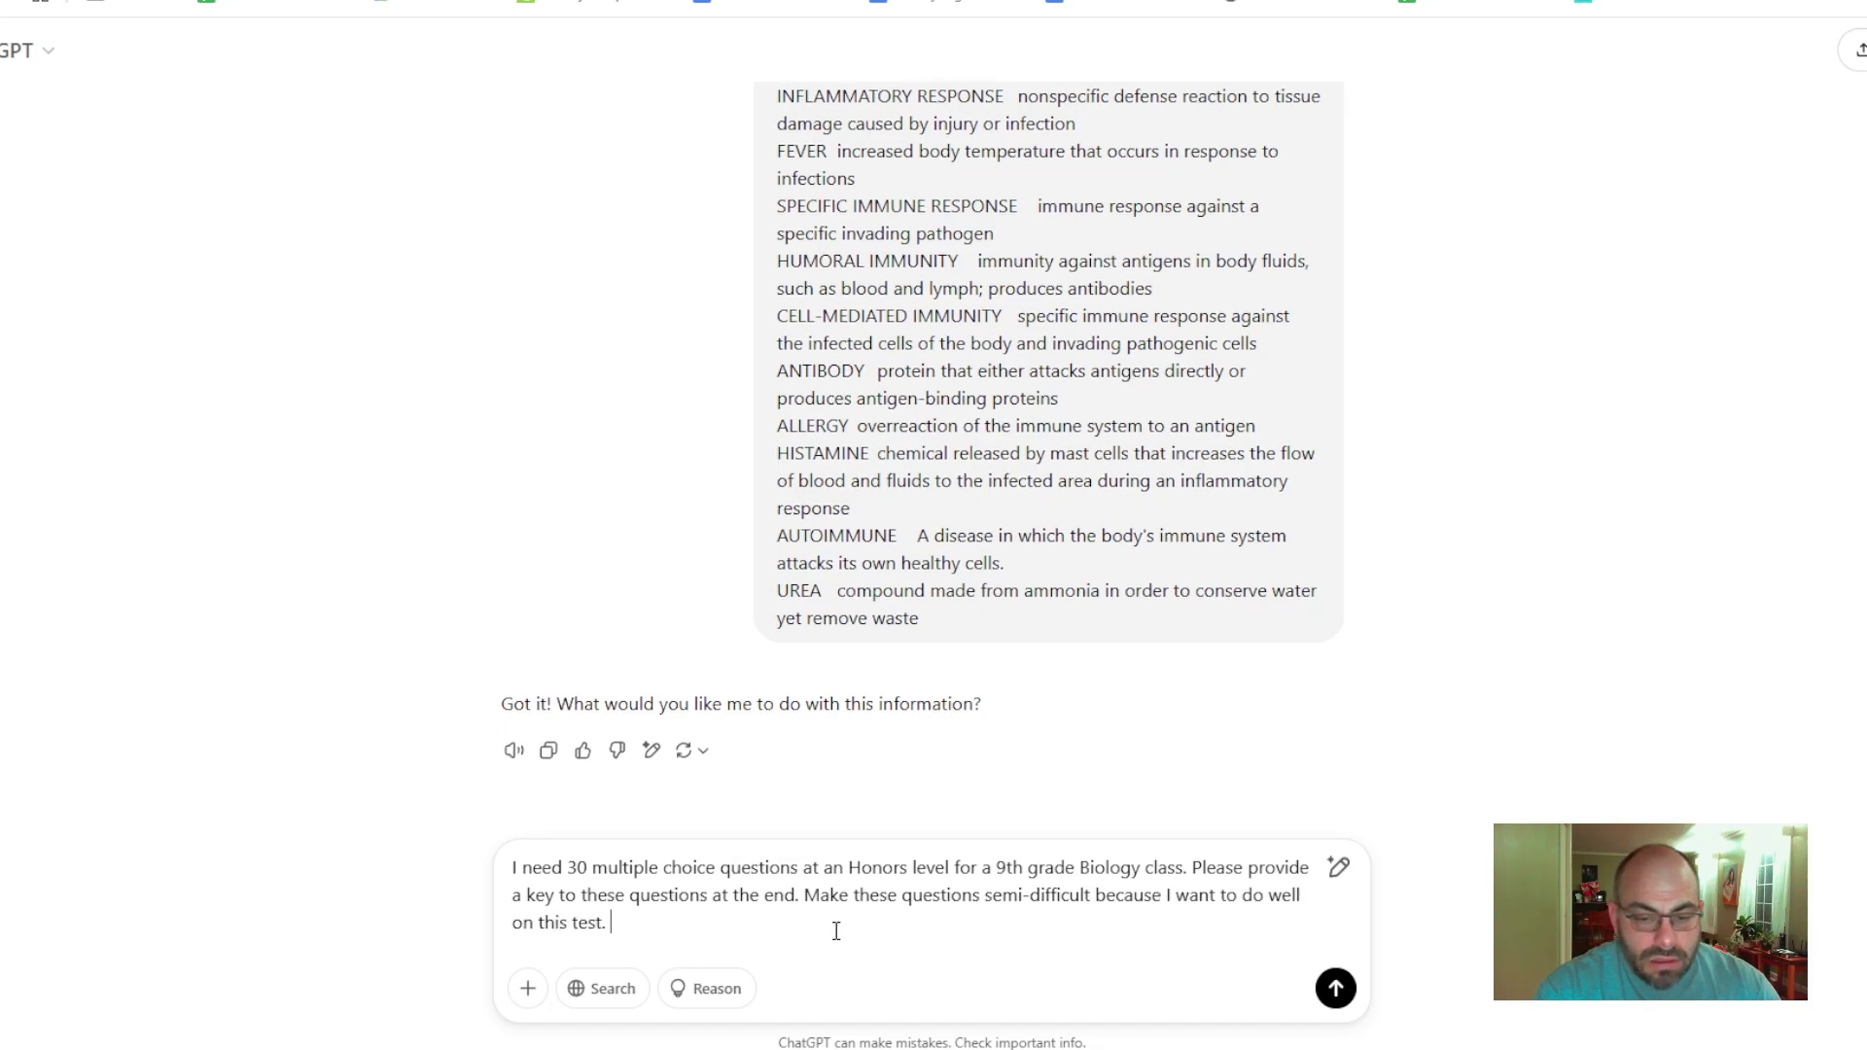
{"action": "left_click", "coordinate": [1335, 988]}
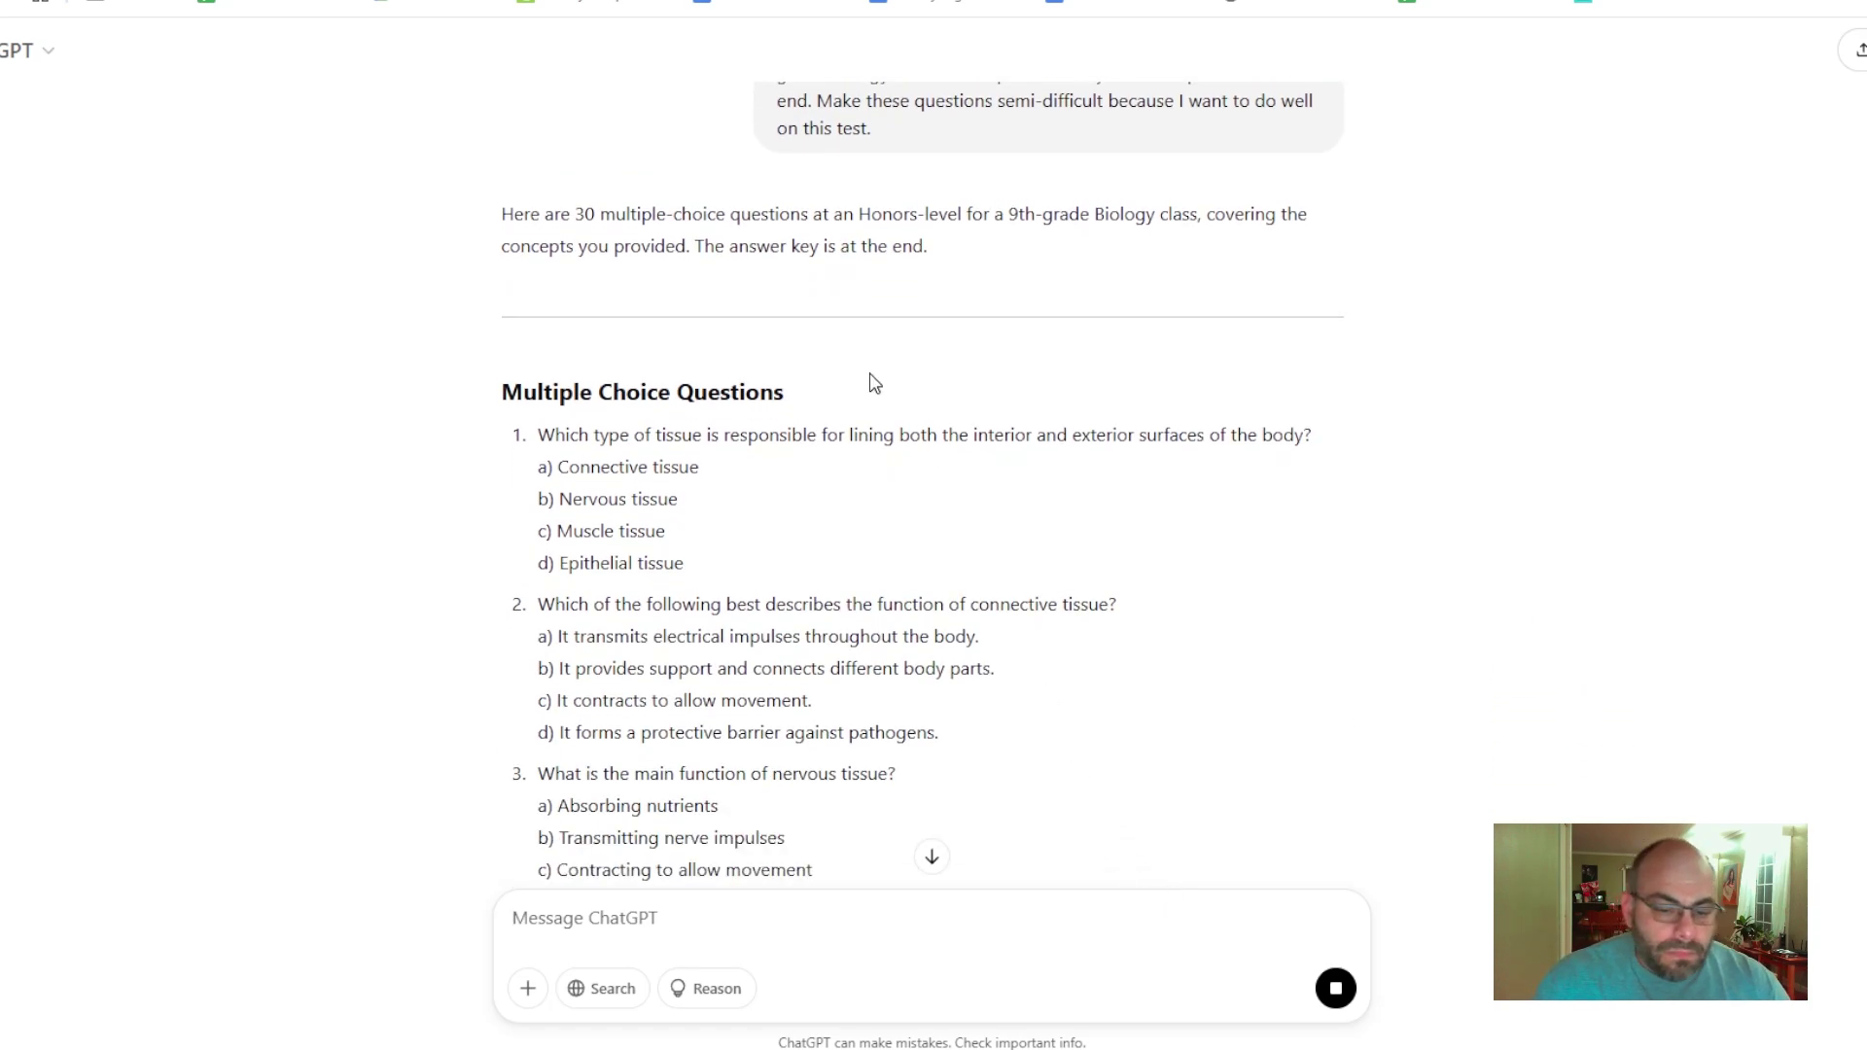
- Look back over the vocabulary terms and definitions in the first message of the chat
{"action": "scroll", "coordinate": [871, 383], "scroll_direction": "down", "scroll_amount": 2}
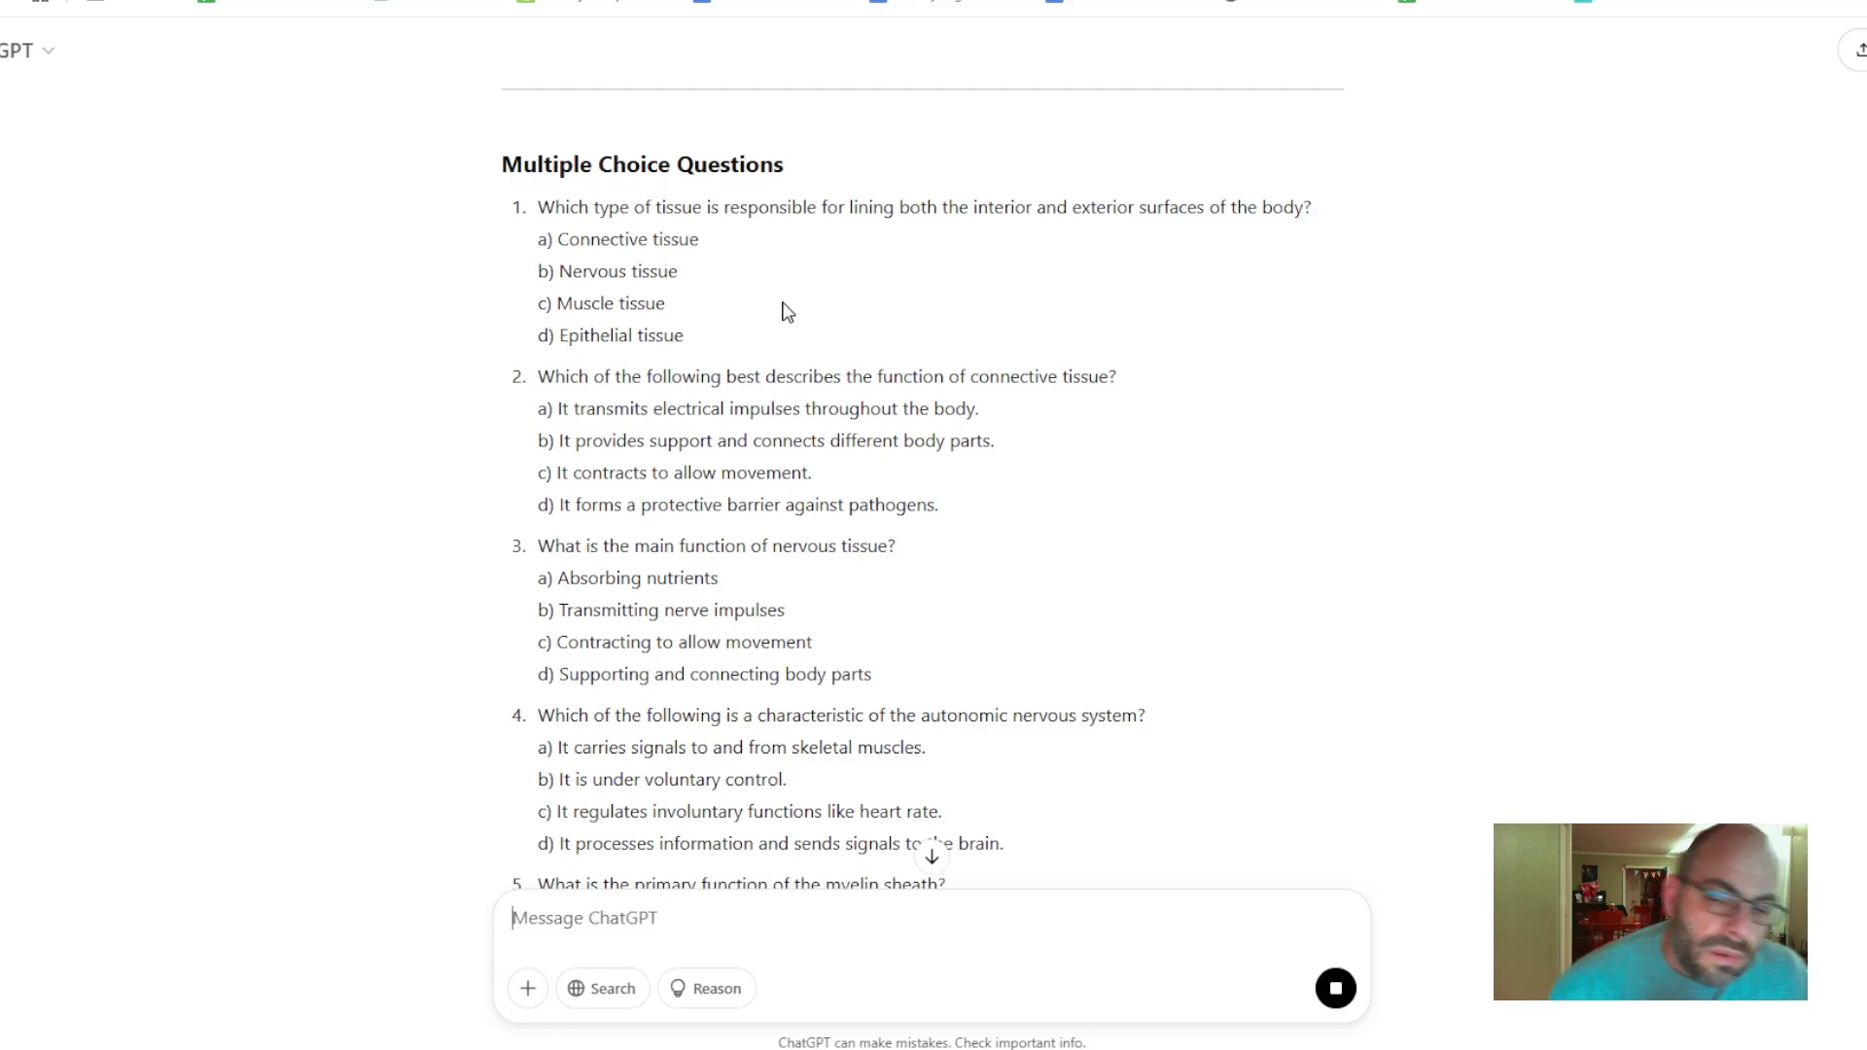
{"action": "scroll", "coordinate": [691, 200], "scroll_direction": "up", "scroll_amount": 10}
{"action": "scroll", "coordinate": [908, 418], "scroll_direction": "up", "scroll_amount": 12}
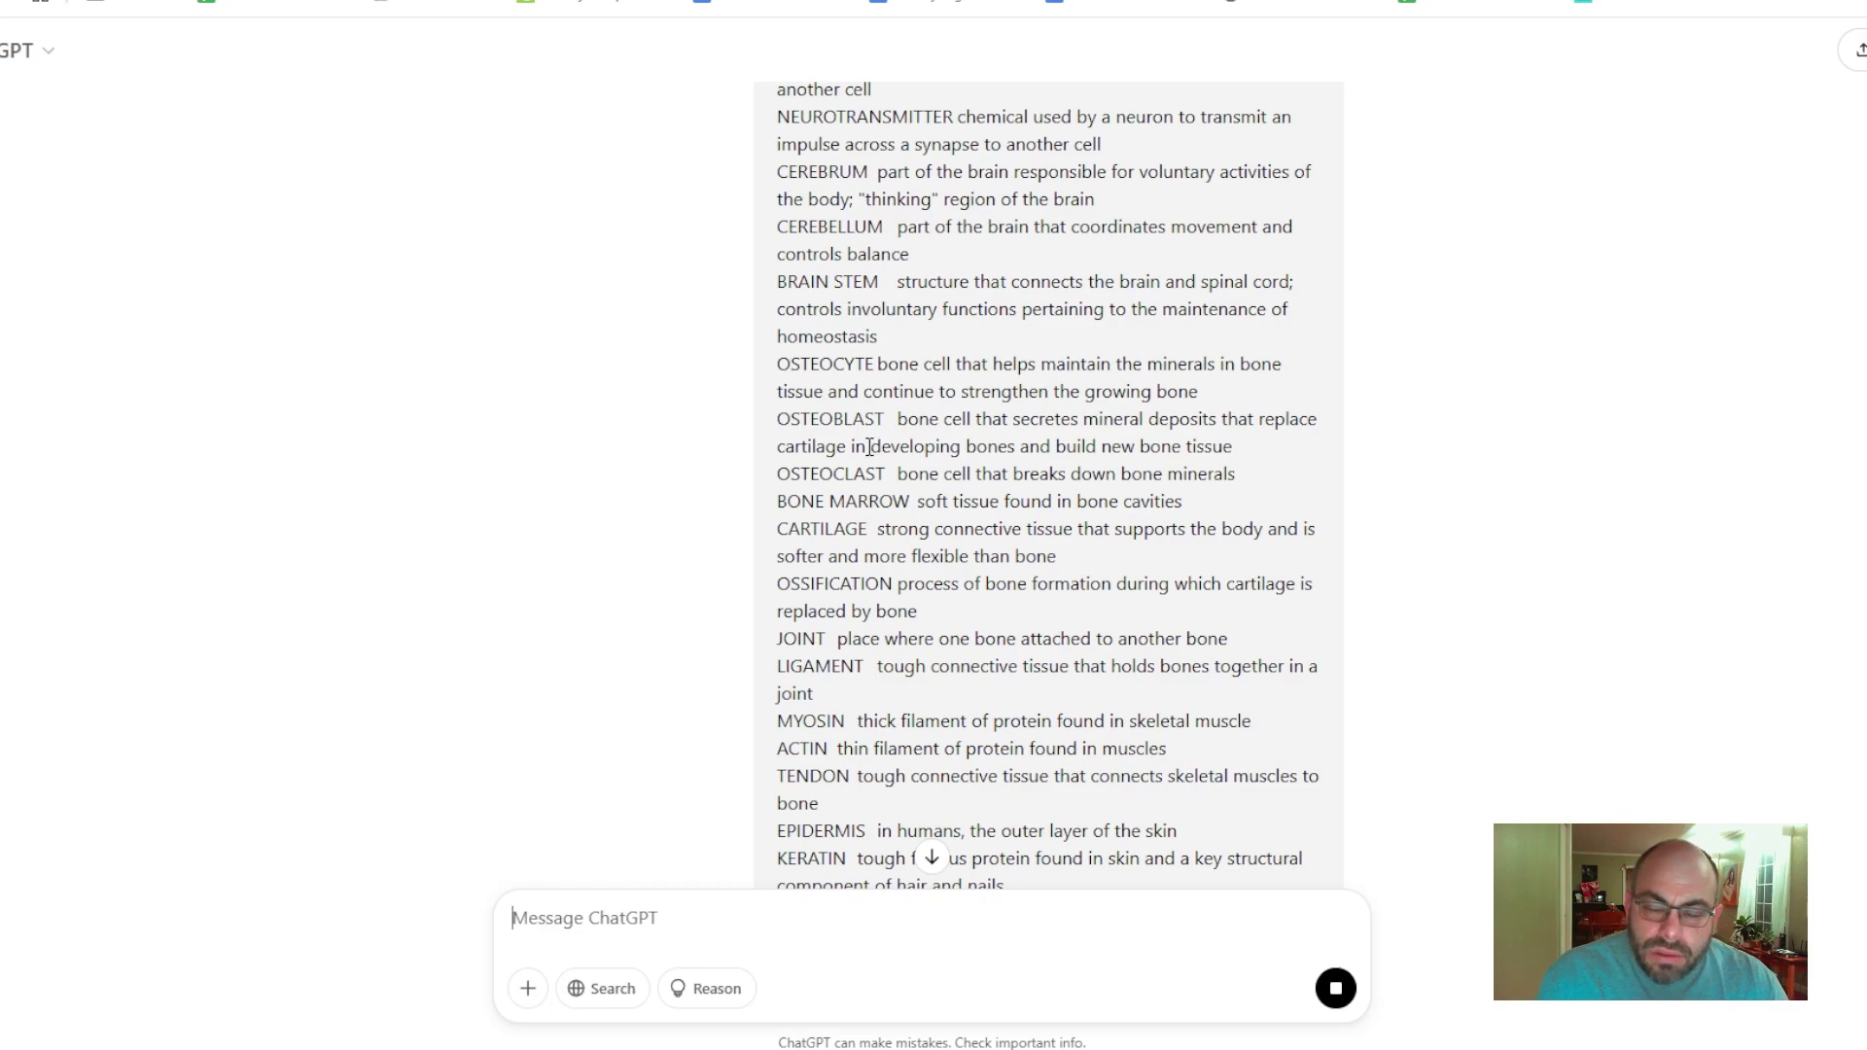
{"action": "scroll", "coordinate": [875, 418], "scroll_direction": "up", "scroll_amount": 5}
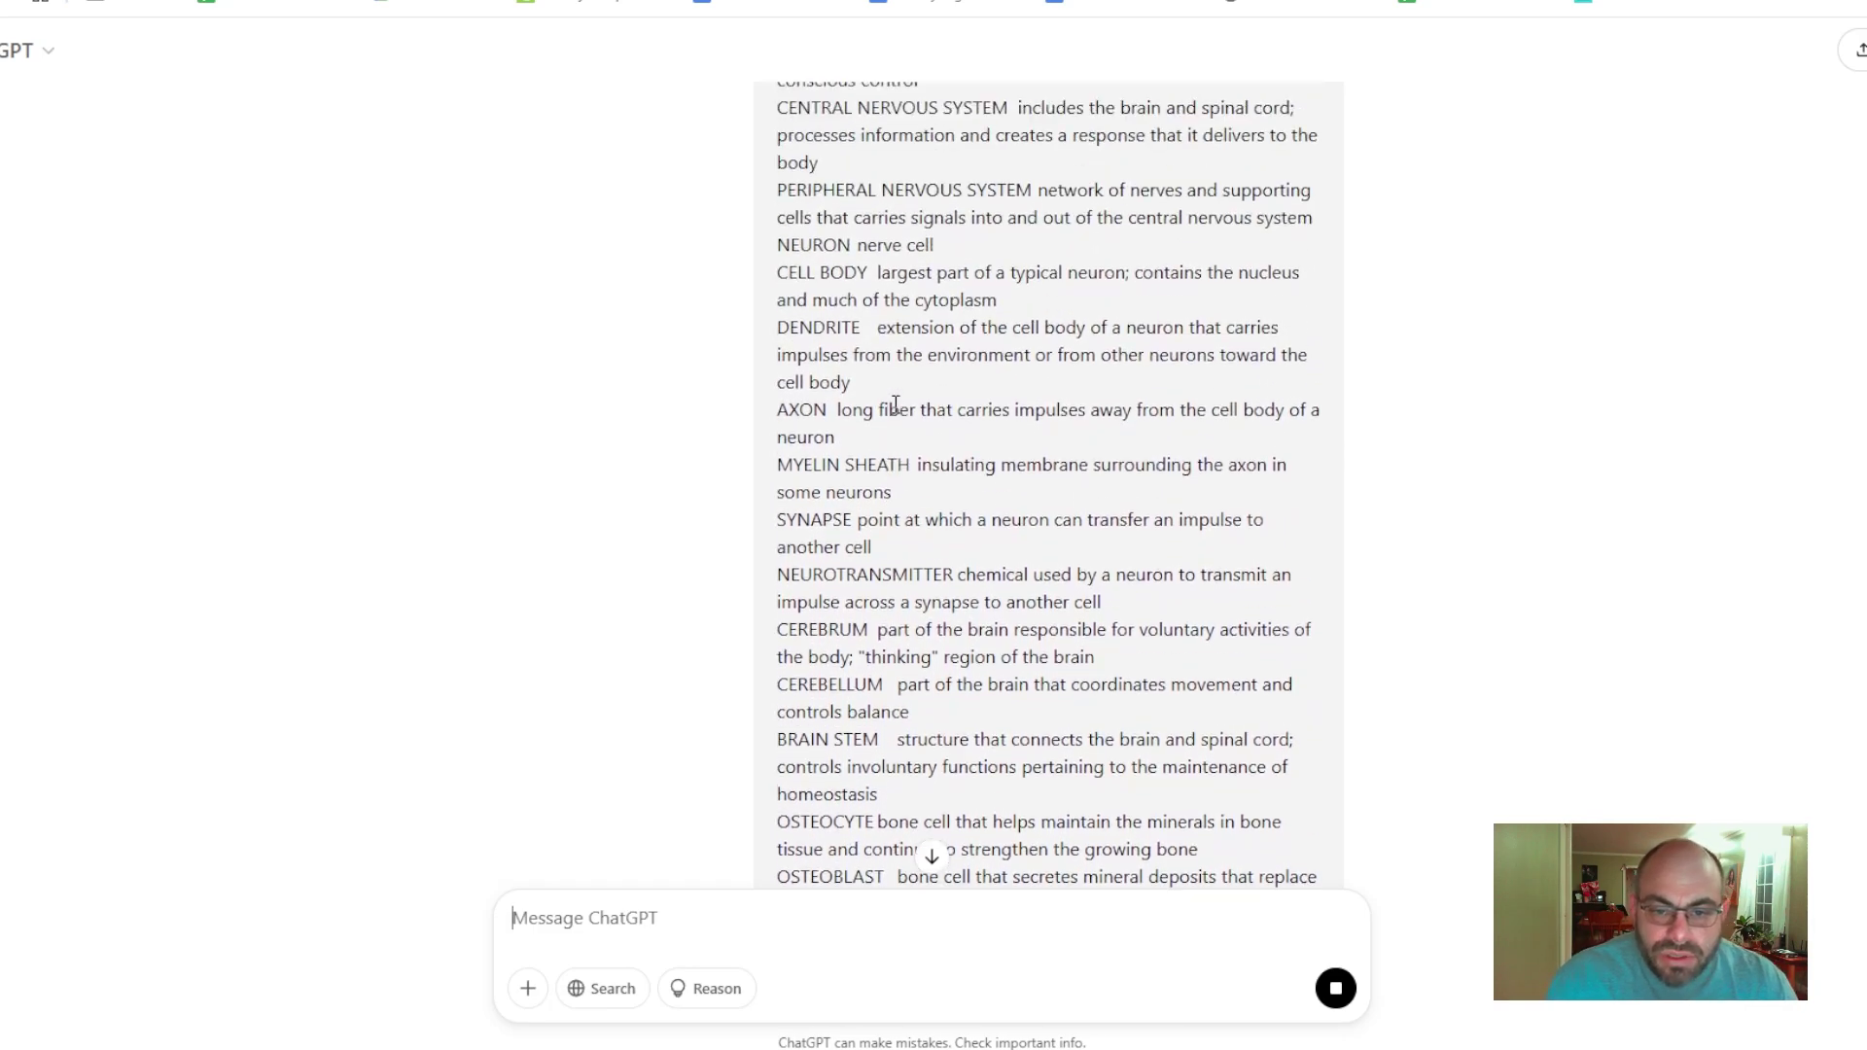
{"action": "scroll", "coordinate": [911, 389], "scroll_direction": "up", "scroll_amount": 5}
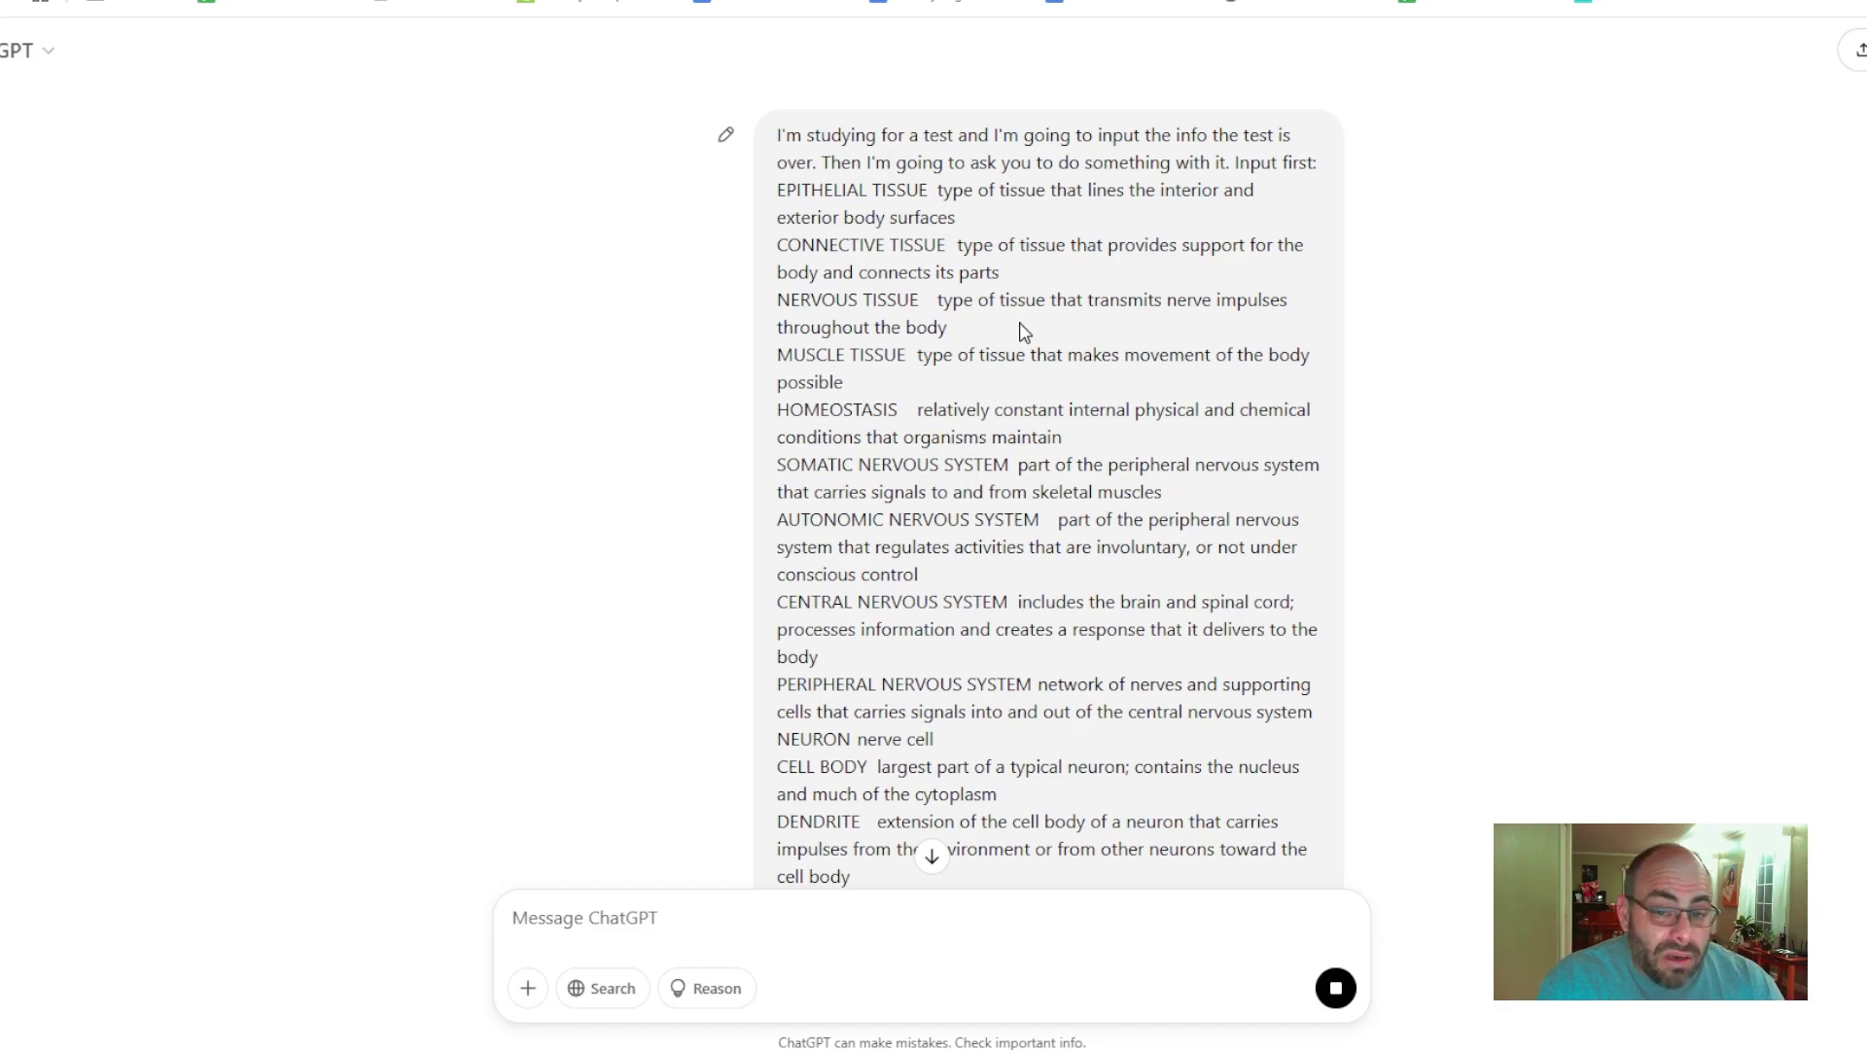
{"action": "scroll", "coordinate": [1011, 340], "scroll_direction": "down", "scroll_amount": 7}
{"action": "scroll", "coordinate": [1003, 358], "scroll_direction": "down", "scroll_amount": 20}
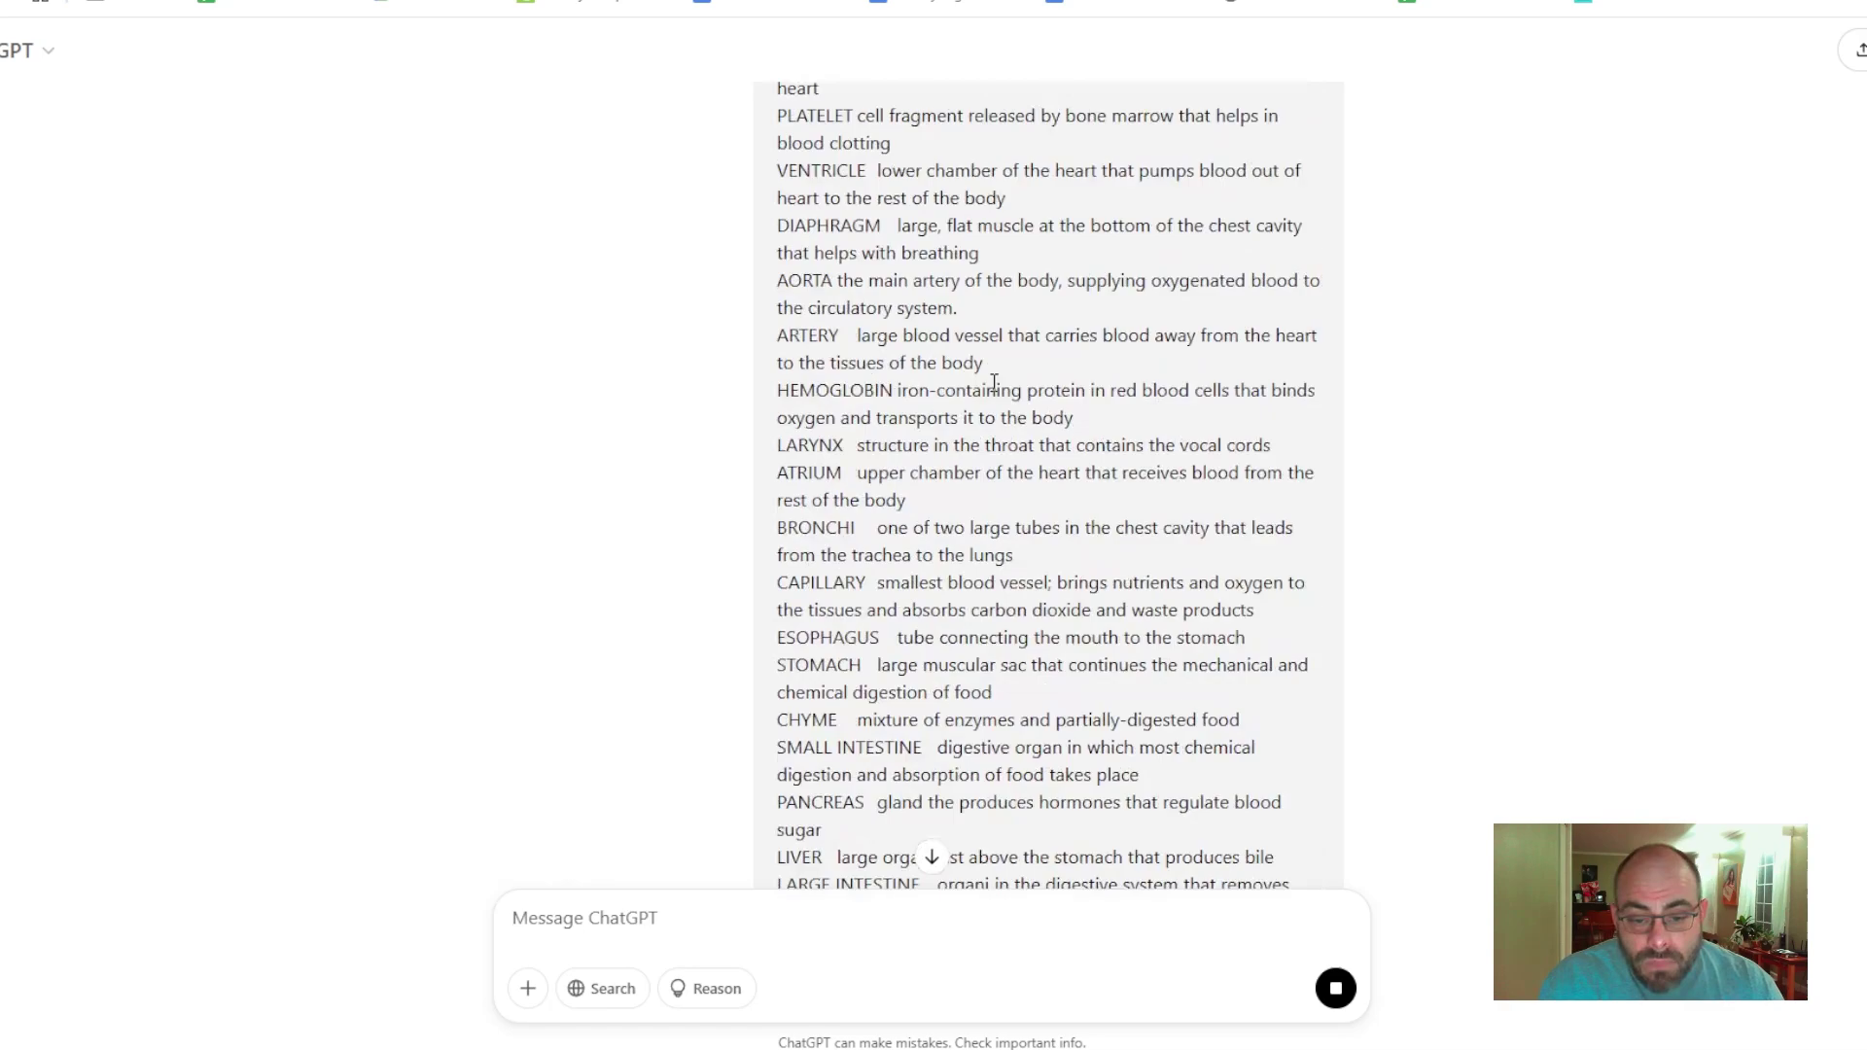
- Look through the generated multiple choice questions, returning to the first ones in the list
{"action": "scroll", "coordinate": [988, 428], "scroll_direction": "down", "scroll_amount": 20}
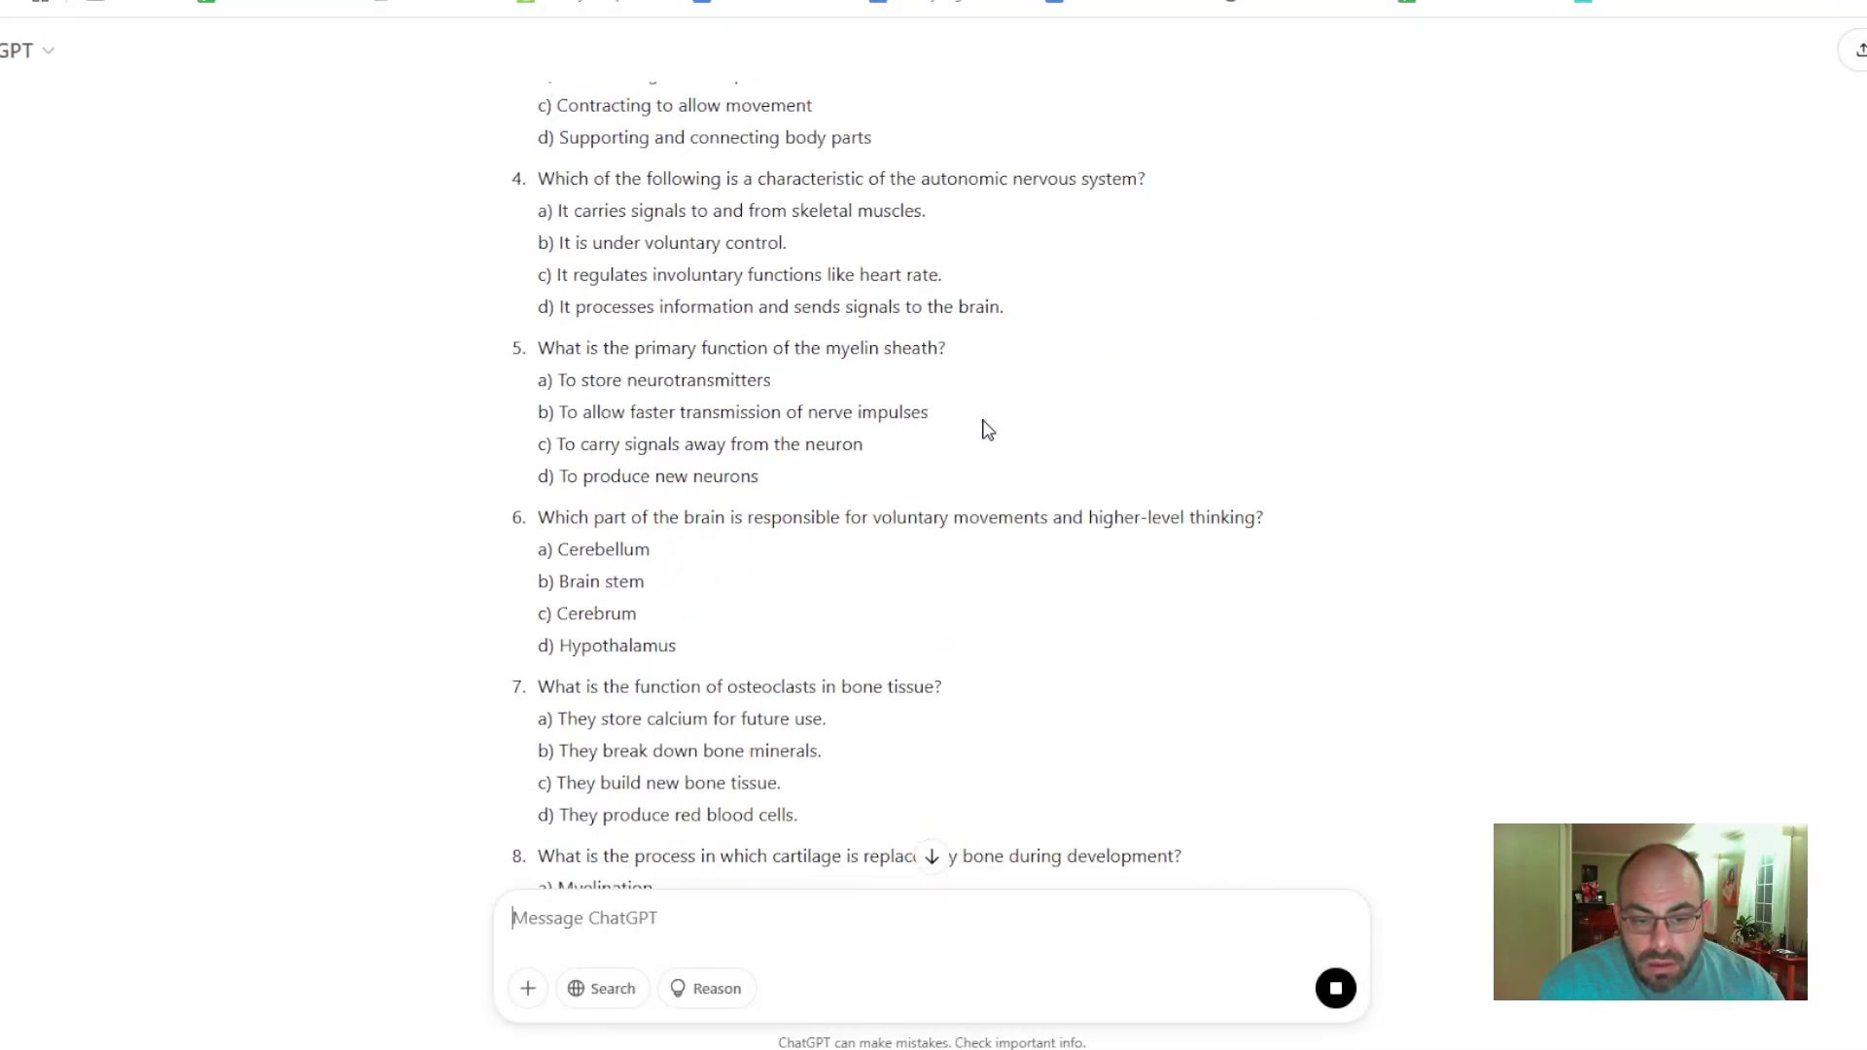
{"action": "scroll", "coordinate": [988, 428], "scroll_direction": "down", "scroll_amount": 12}
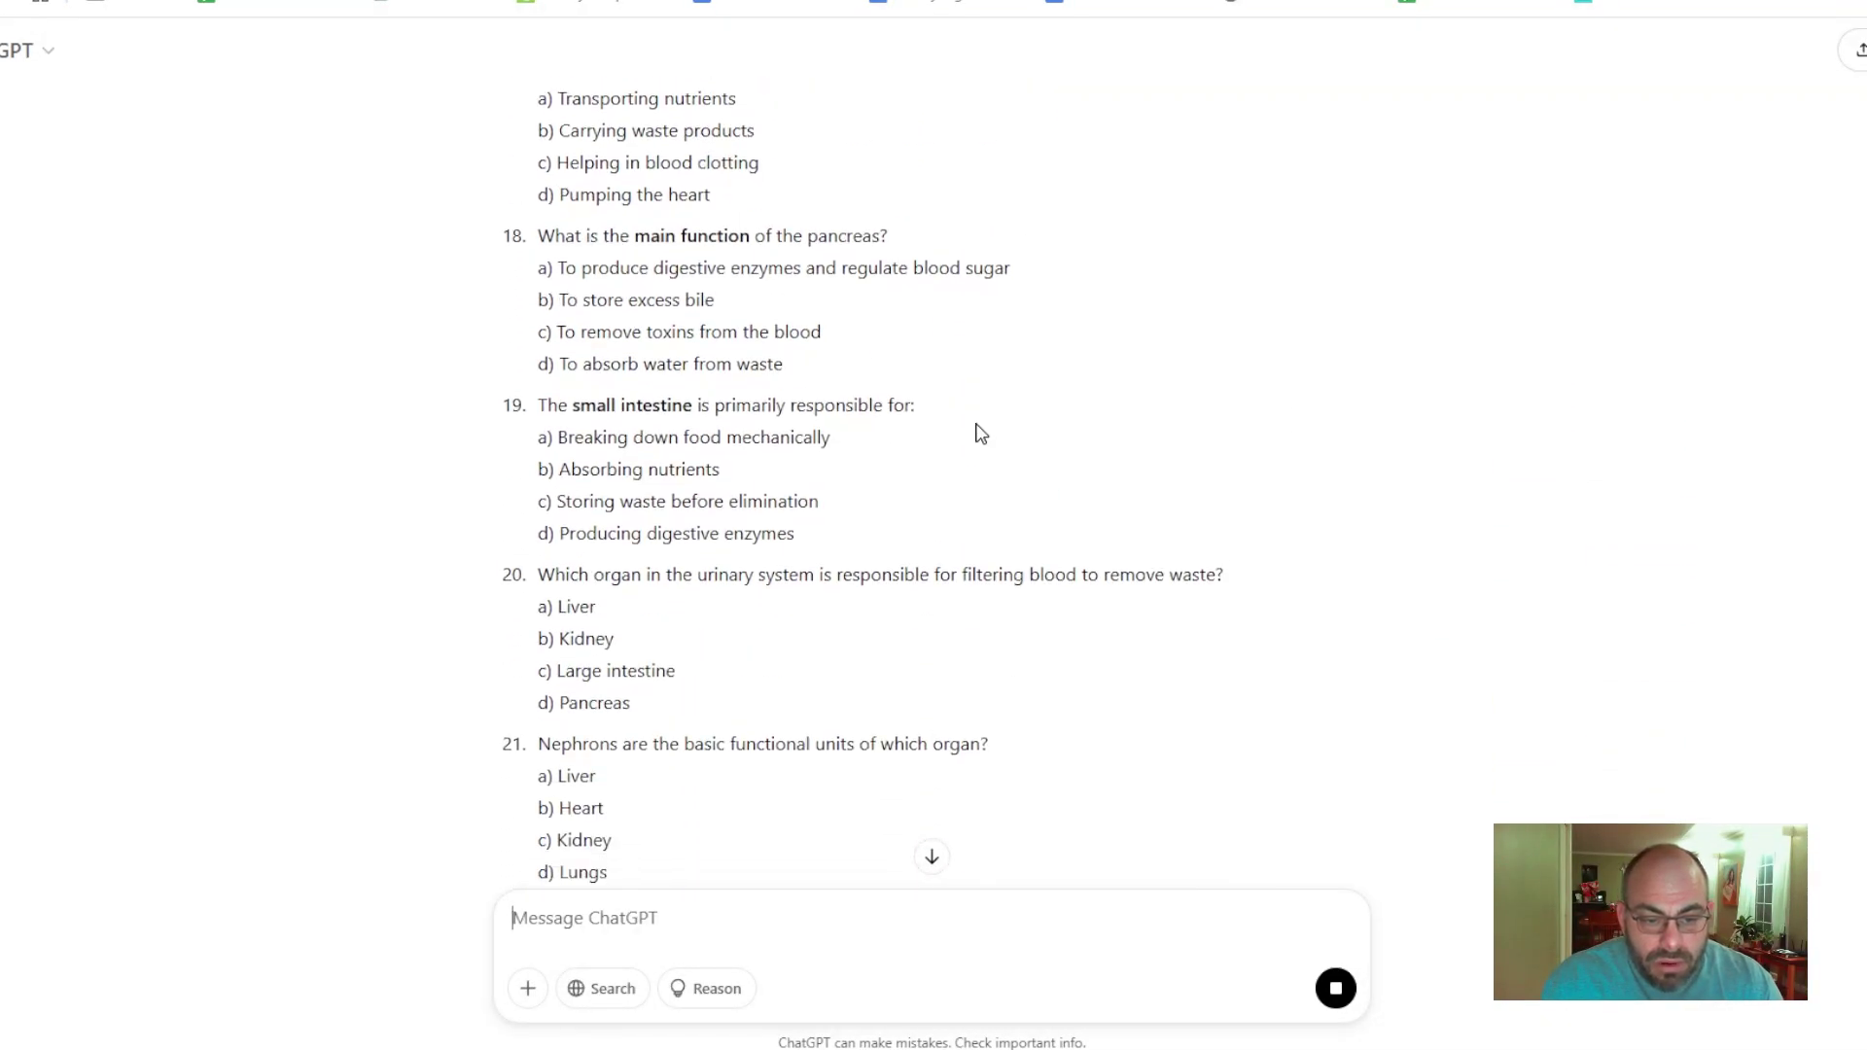
{"action": "scroll", "coordinate": [982, 432], "scroll_direction": "up", "scroll_amount": 7}
{"action": "scroll", "coordinate": [980, 433], "scroll_direction": "up", "scroll_amount": 5}
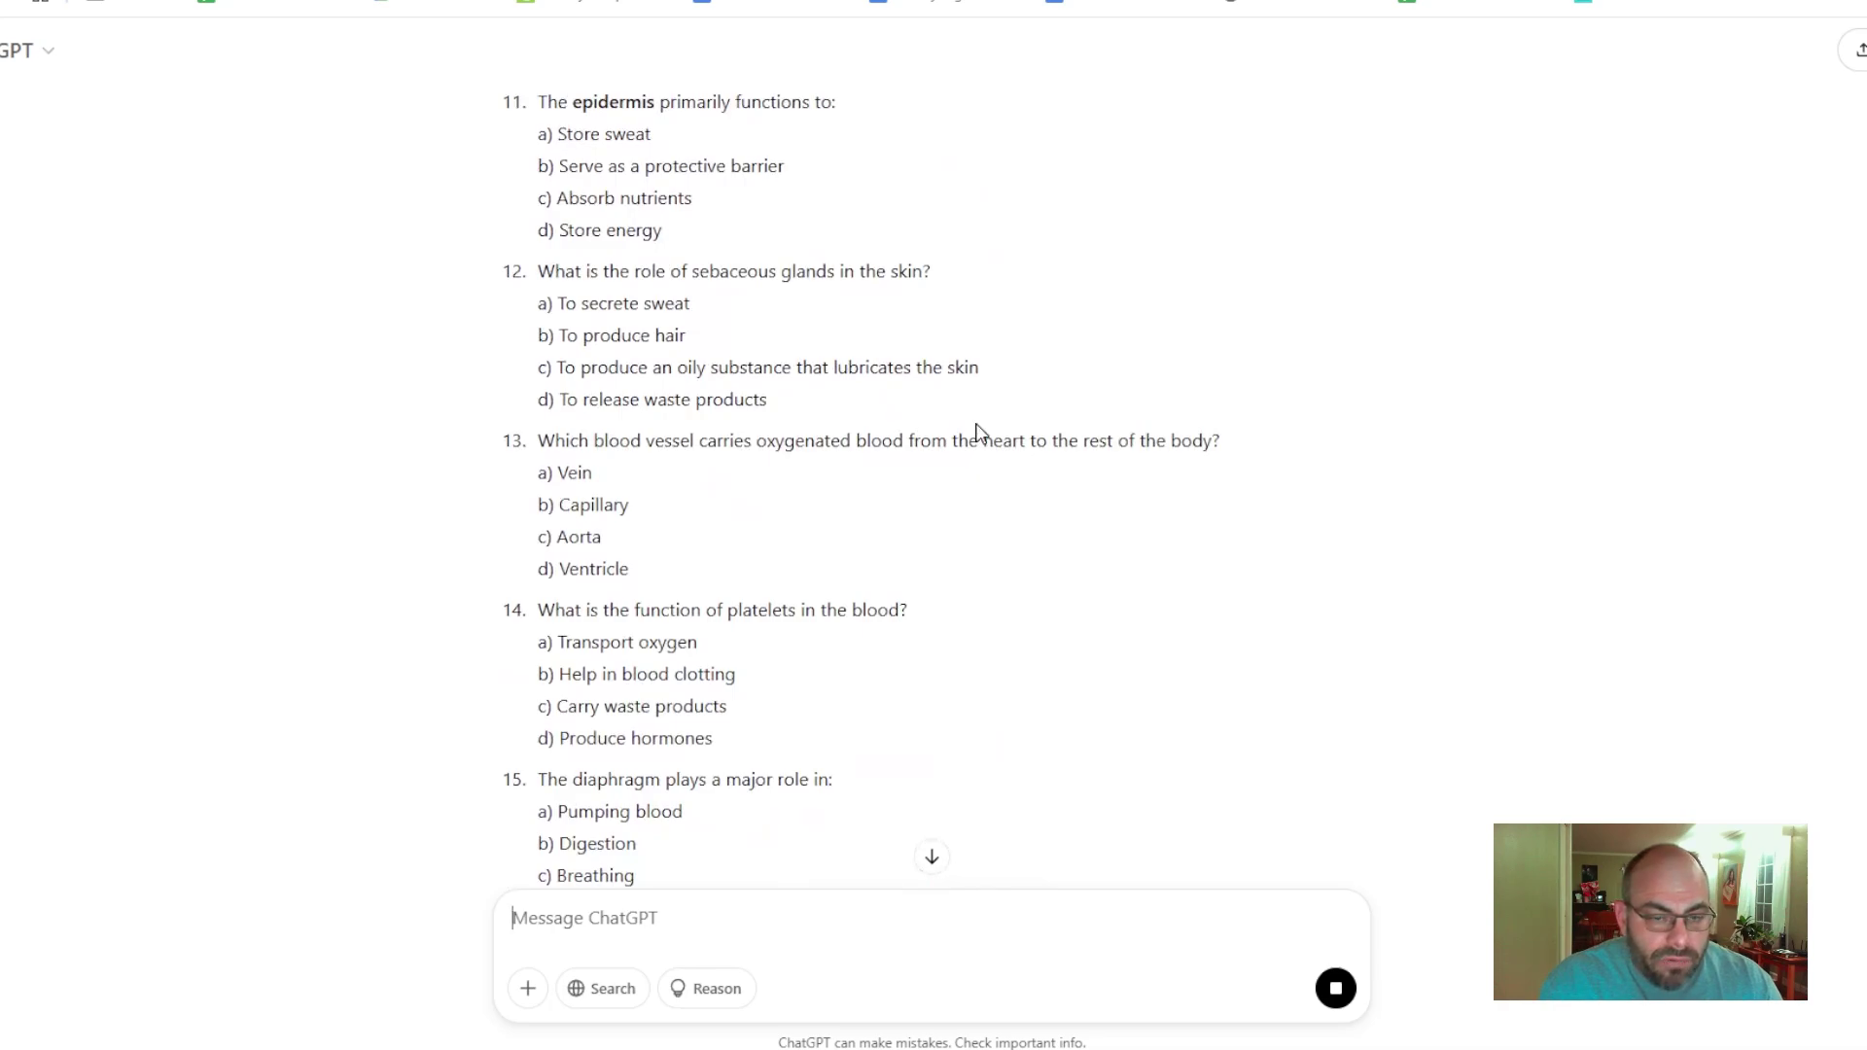
{"action": "scroll", "coordinate": [981, 433], "scroll_direction": "up", "scroll_amount": 10}
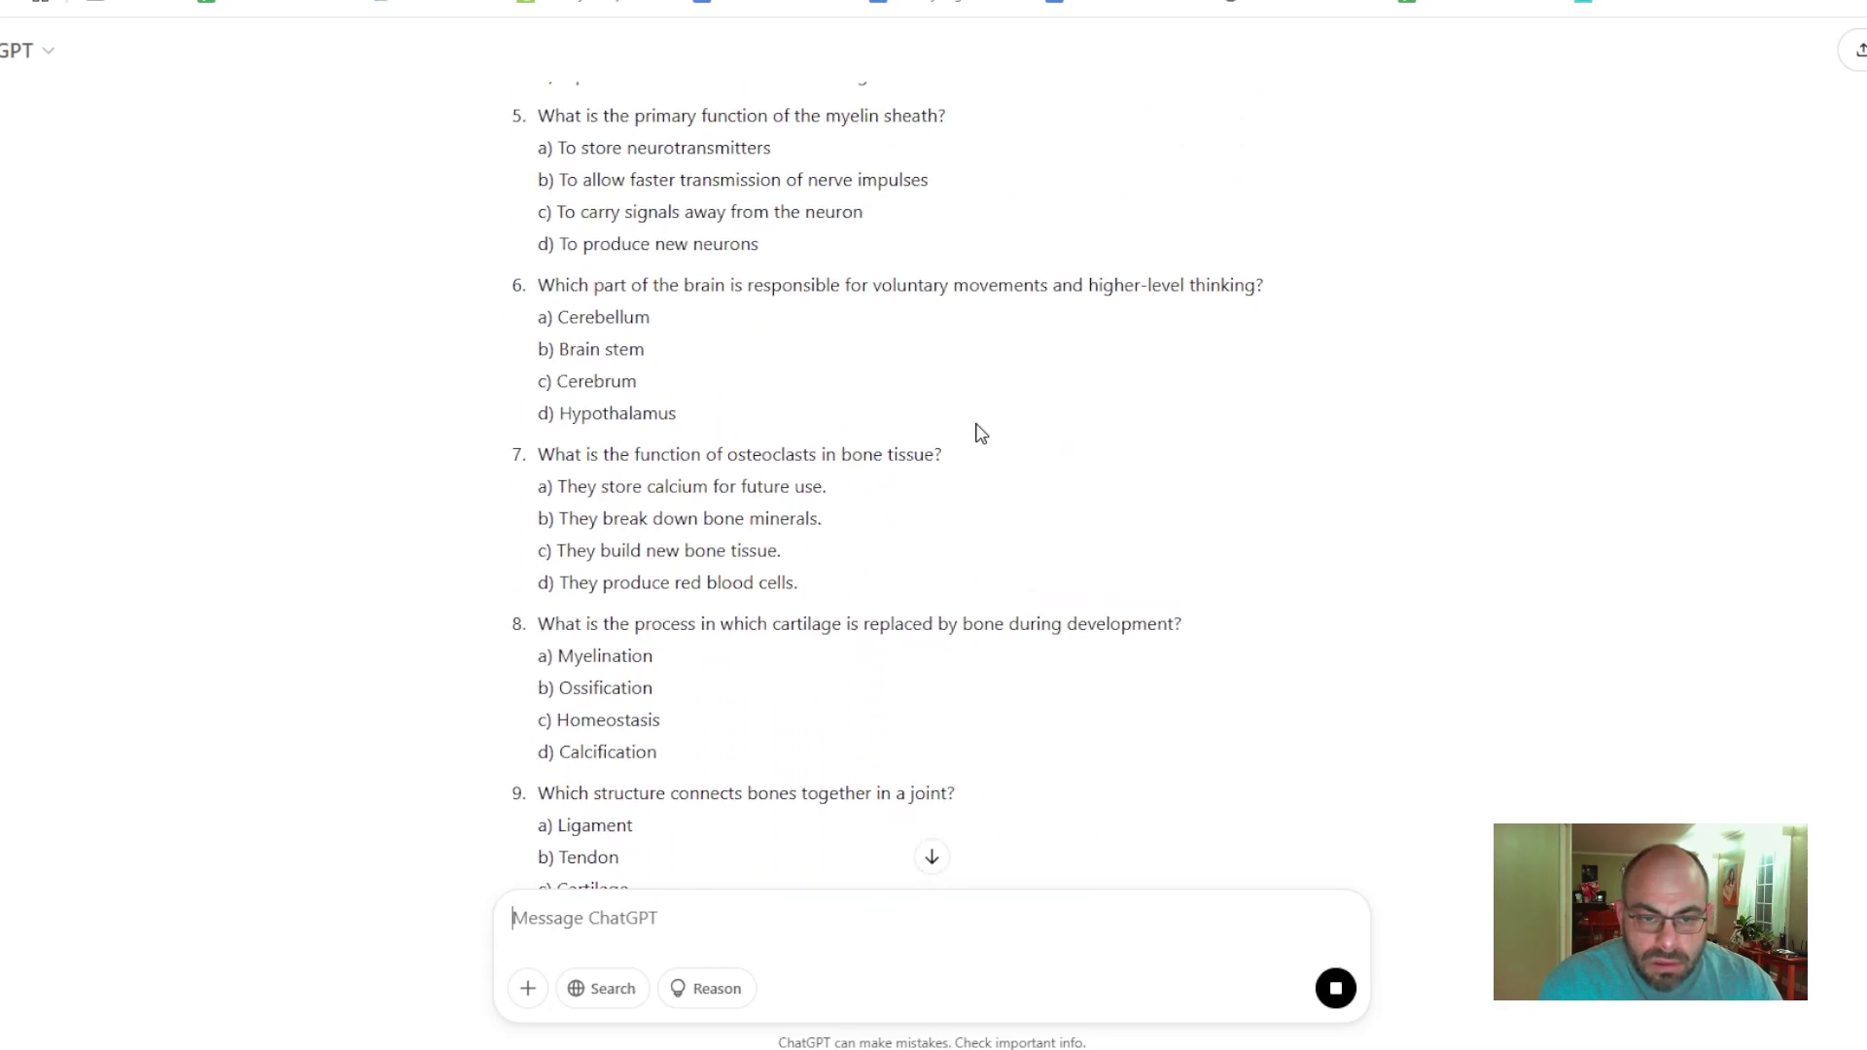
{"action": "scroll", "coordinate": [980, 433], "scroll_direction": "up", "scroll_amount": 5}
{"action": "scroll", "coordinate": [978, 438], "scroll_direction": "down", "scroll_amount": 7}
{"action": "scroll", "coordinate": [976, 442], "scroll_direction": "up", "scroll_amount": 7}
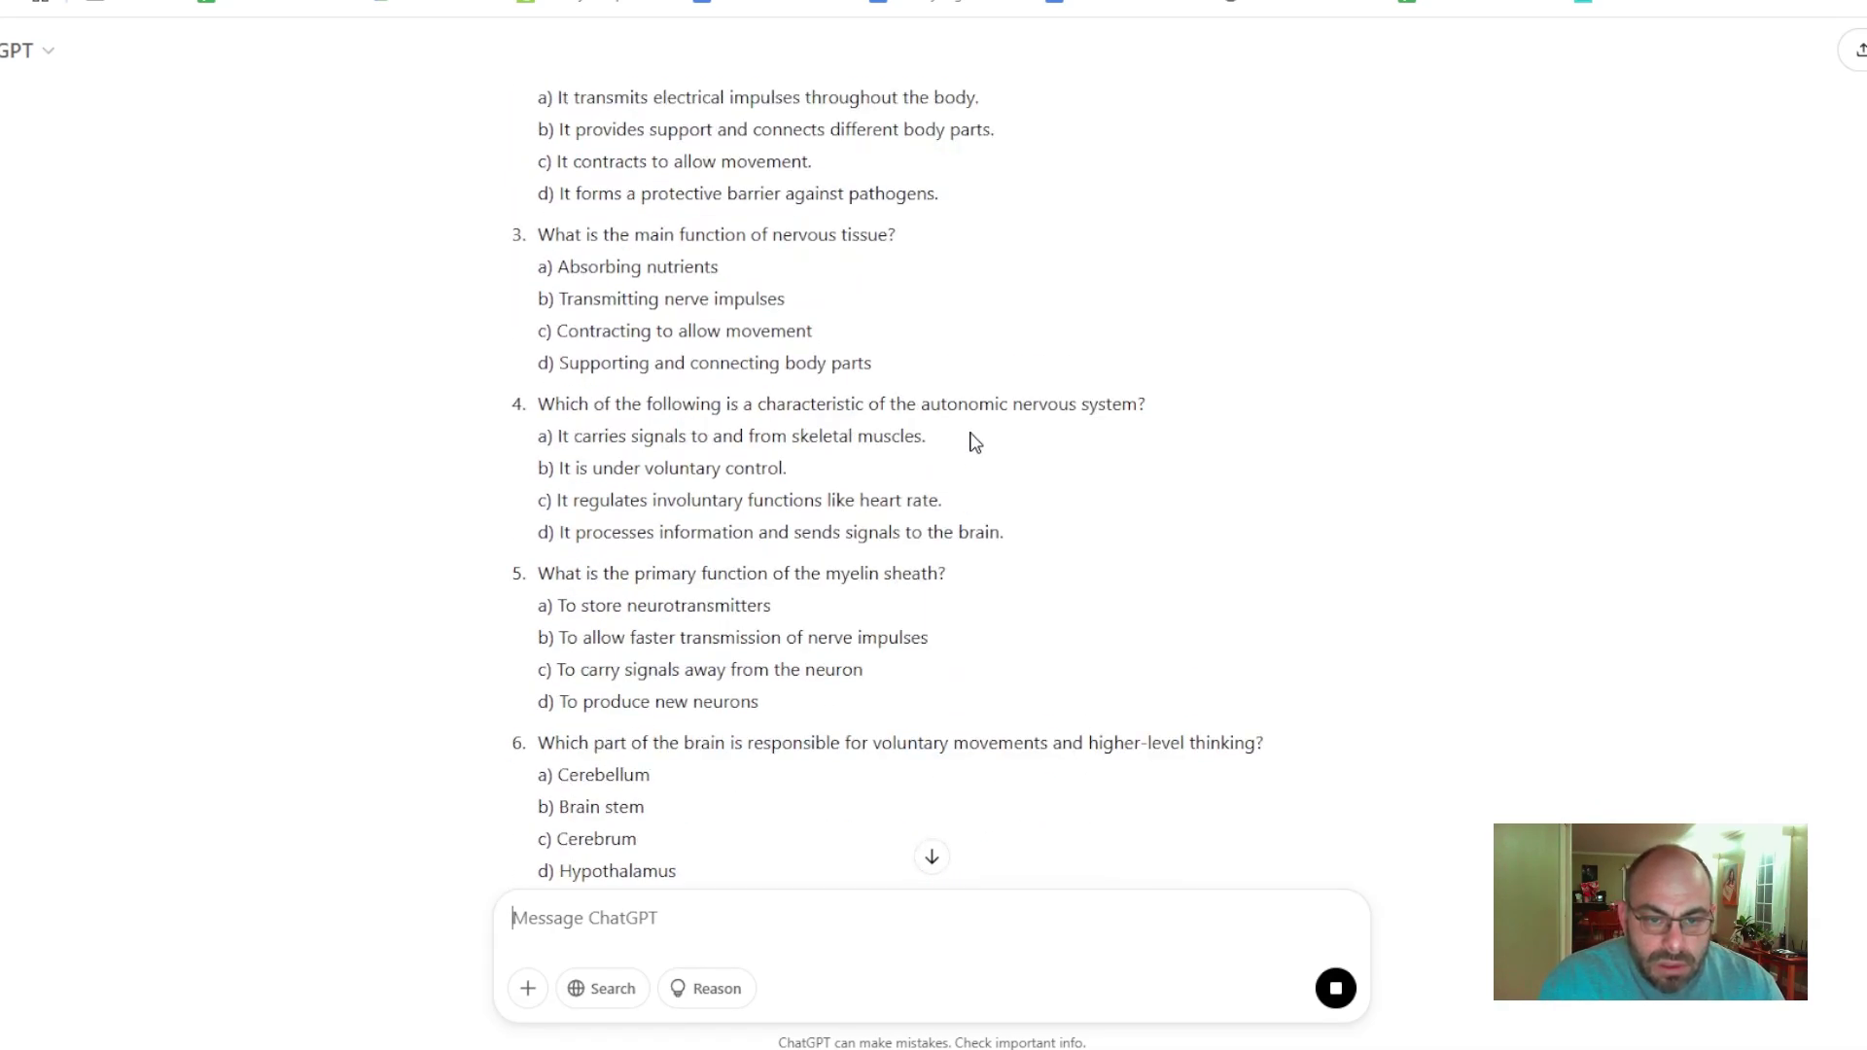
{"action": "scroll", "coordinate": [976, 442], "scroll_direction": "up", "scroll_amount": 2}
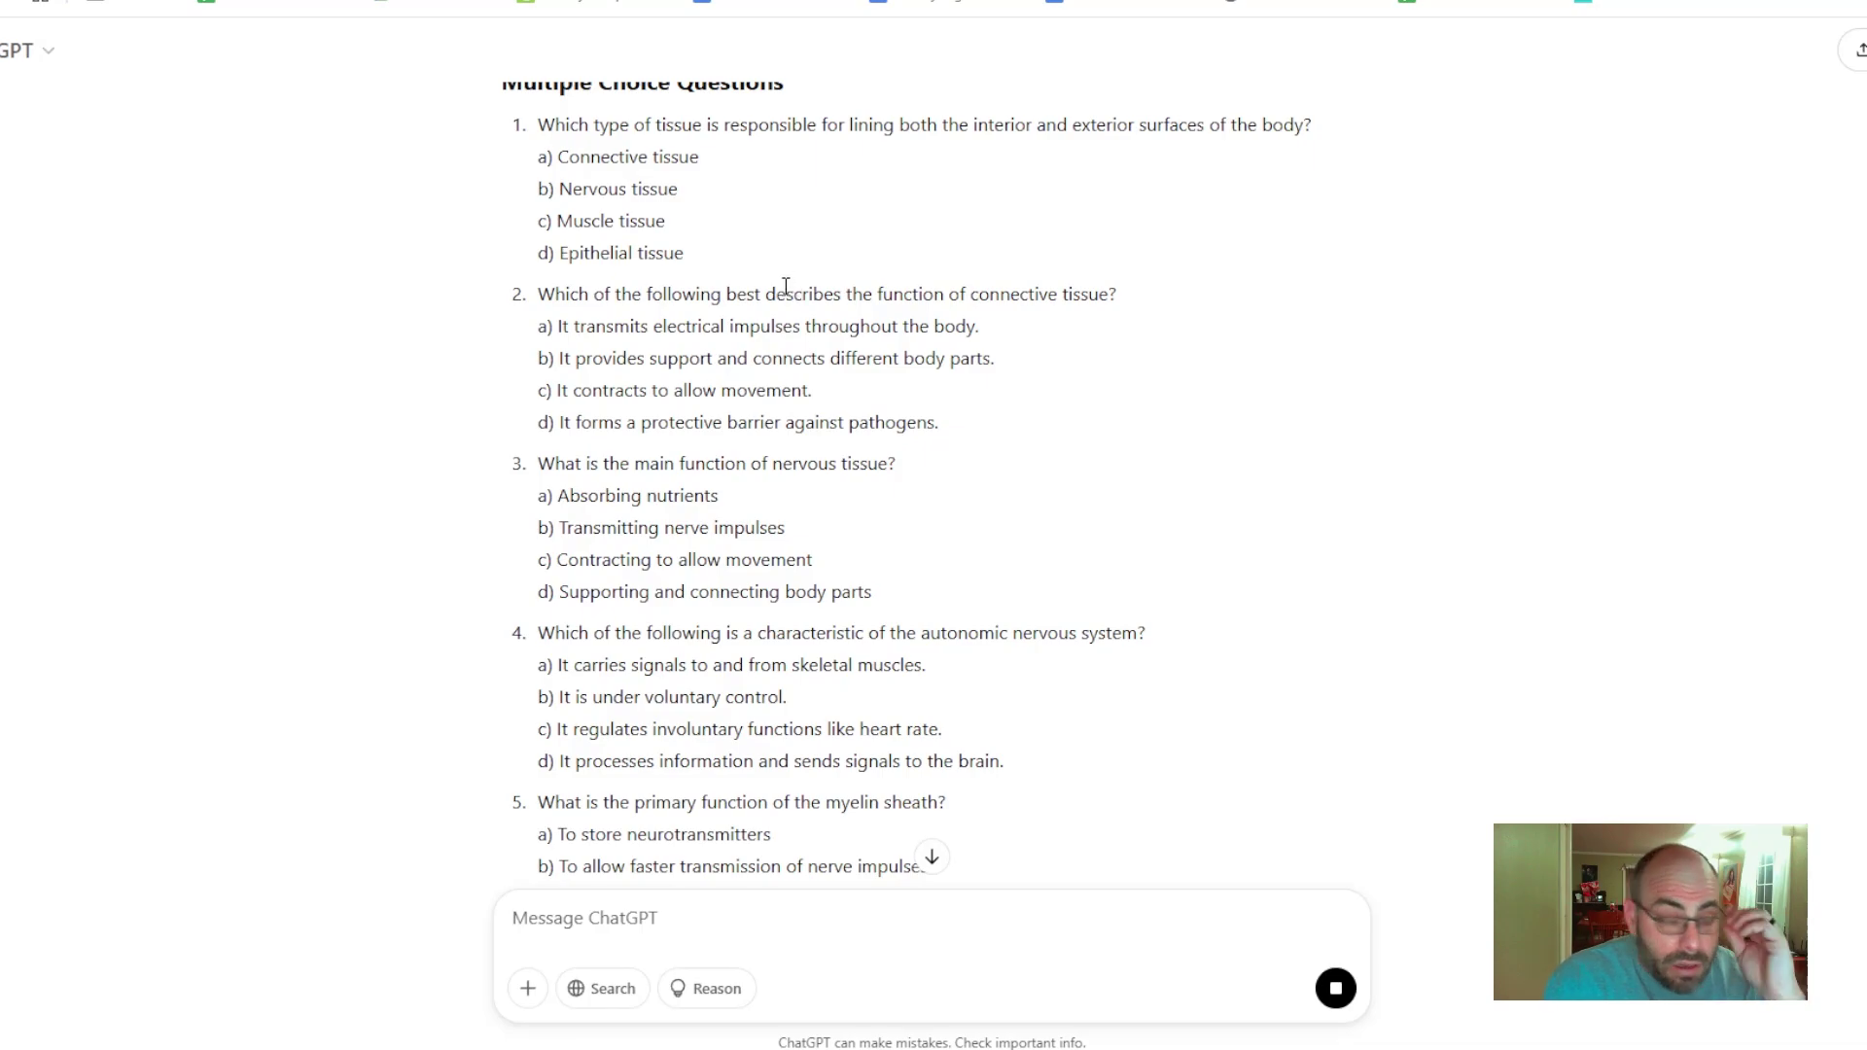
- Compare the vocabulary list in the first message with the generated multiple choice questions, through question 30 and the start of the answer key
{"action": "scroll", "coordinate": [788, 303], "scroll_direction": "up", "scroll_amount": 20}
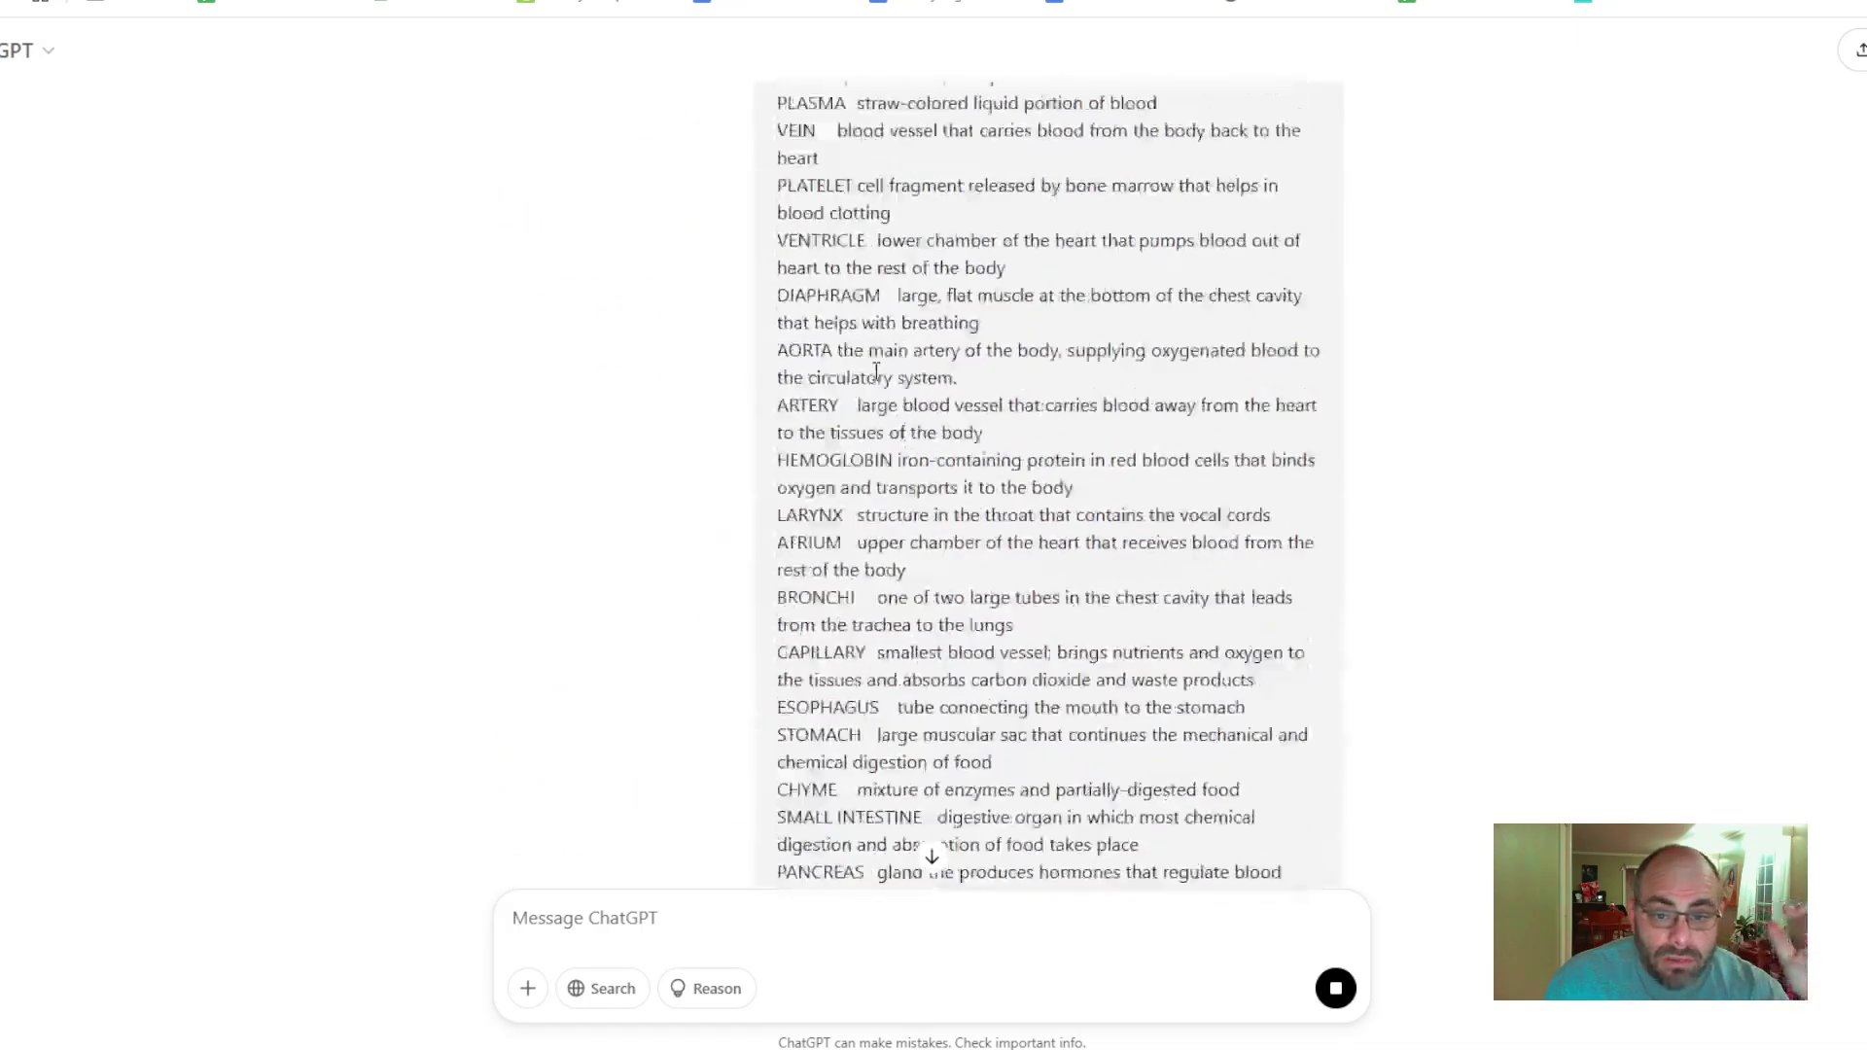
{"action": "scroll", "coordinate": [915, 428], "scroll_direction": "up", "scroll_amount": 3}
{"action": "scroll", "coordinate": [926, 521], "scroll_direction": "down", "scroll_amount": 18}
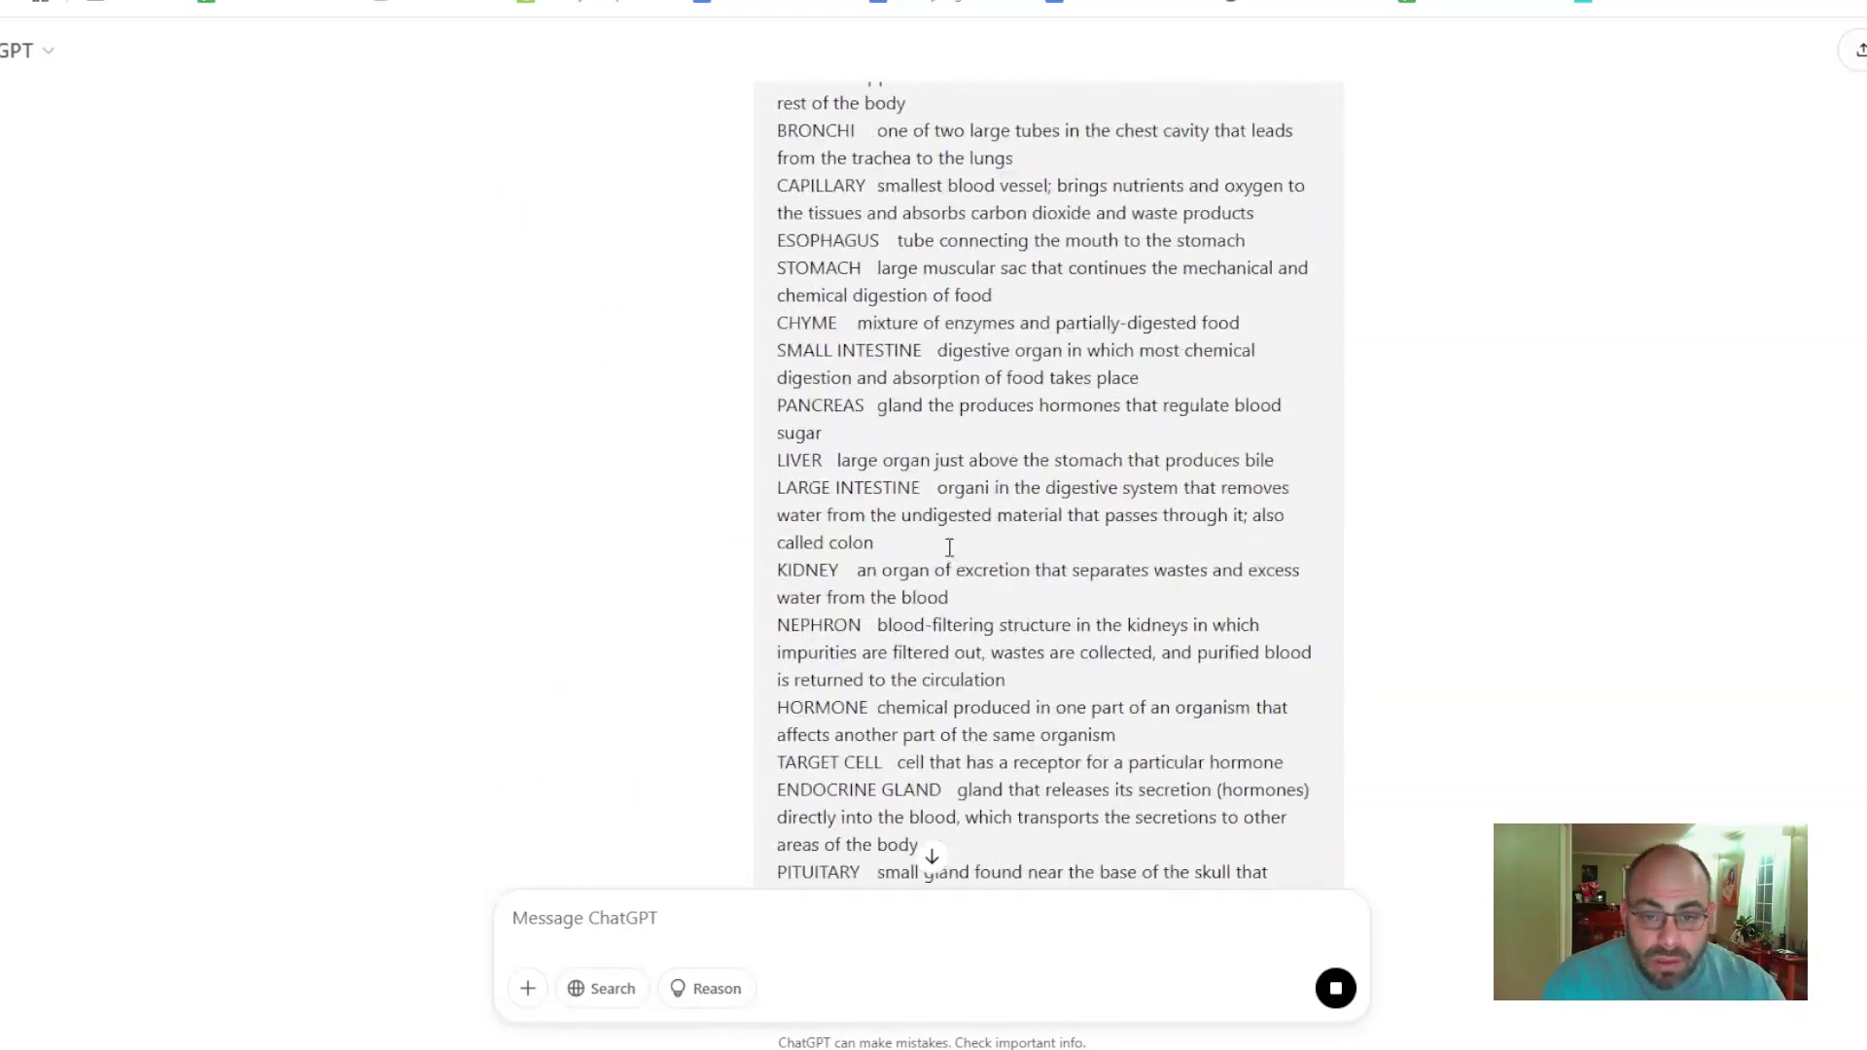
{"action": "scroll", "coordinate": [945, 528], "scroll_direction": "down", "scroll_amount": 12}
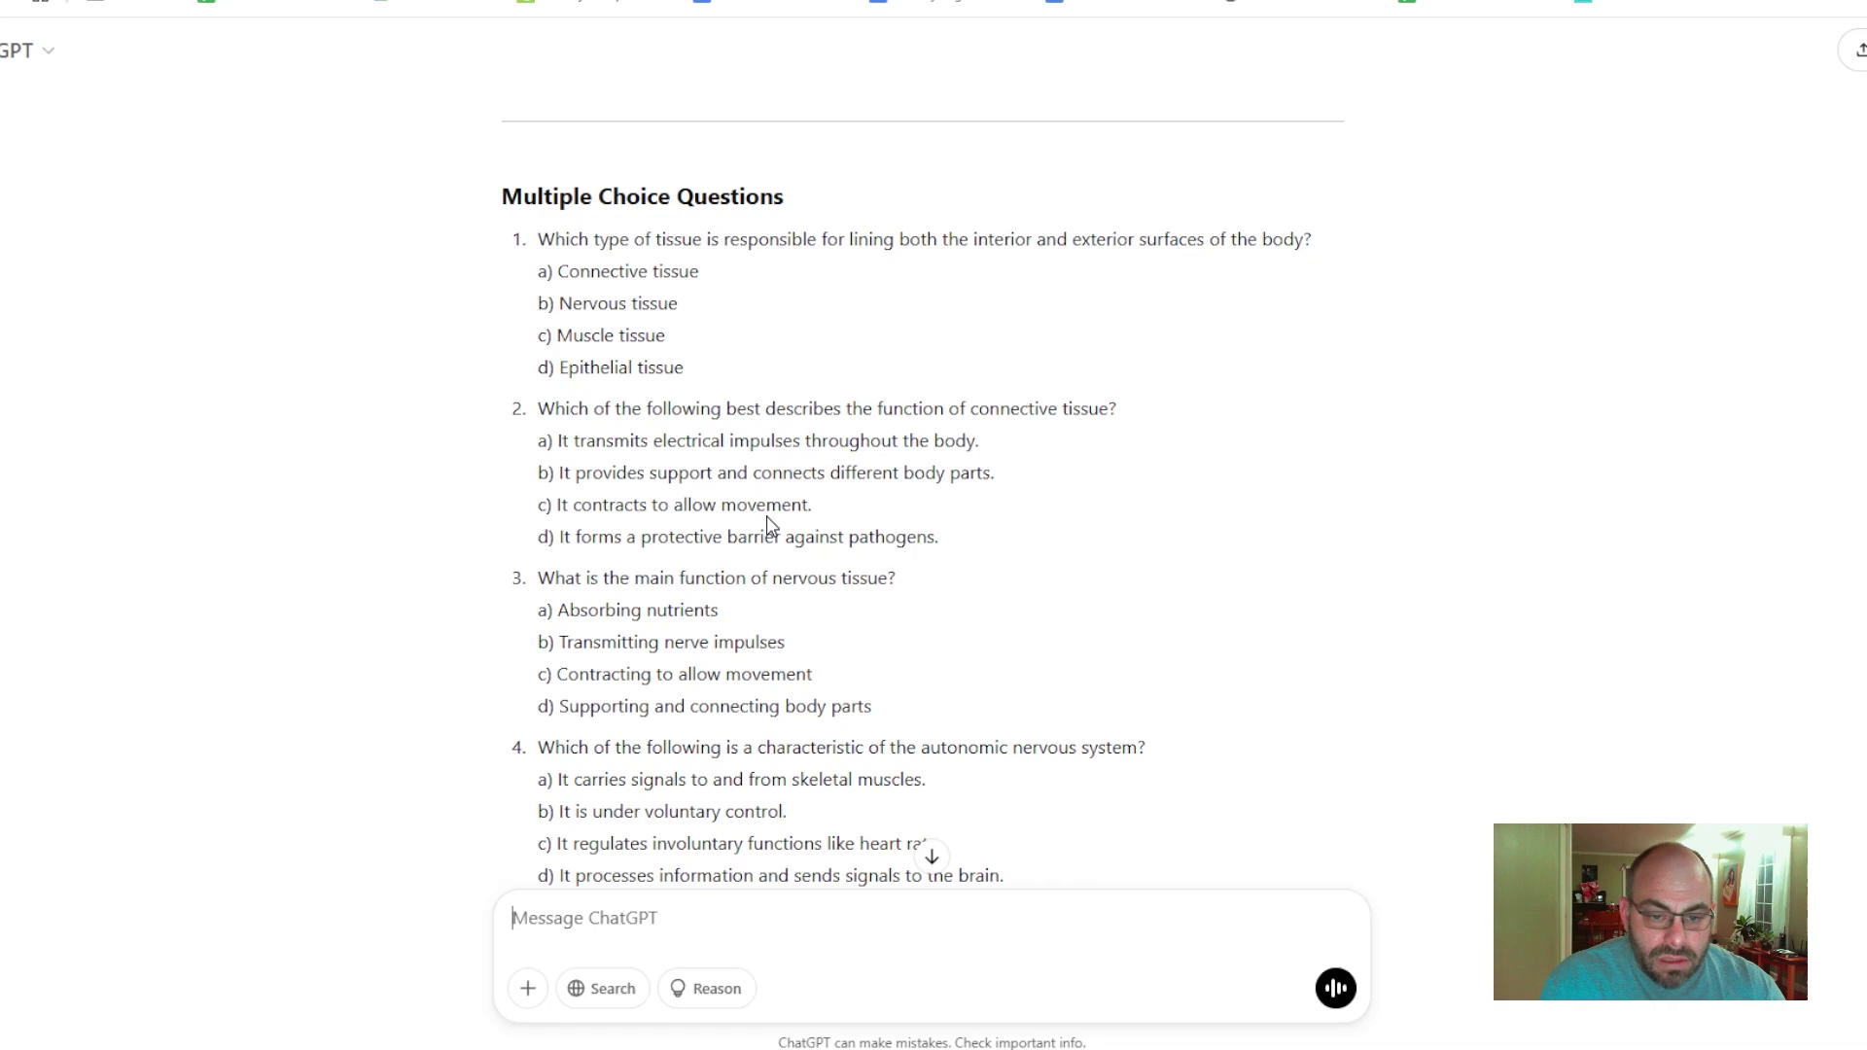
{"action": "scroll", "coordinate": [773, 541], "scroll_direction": "down", "scroll_amount": 20}
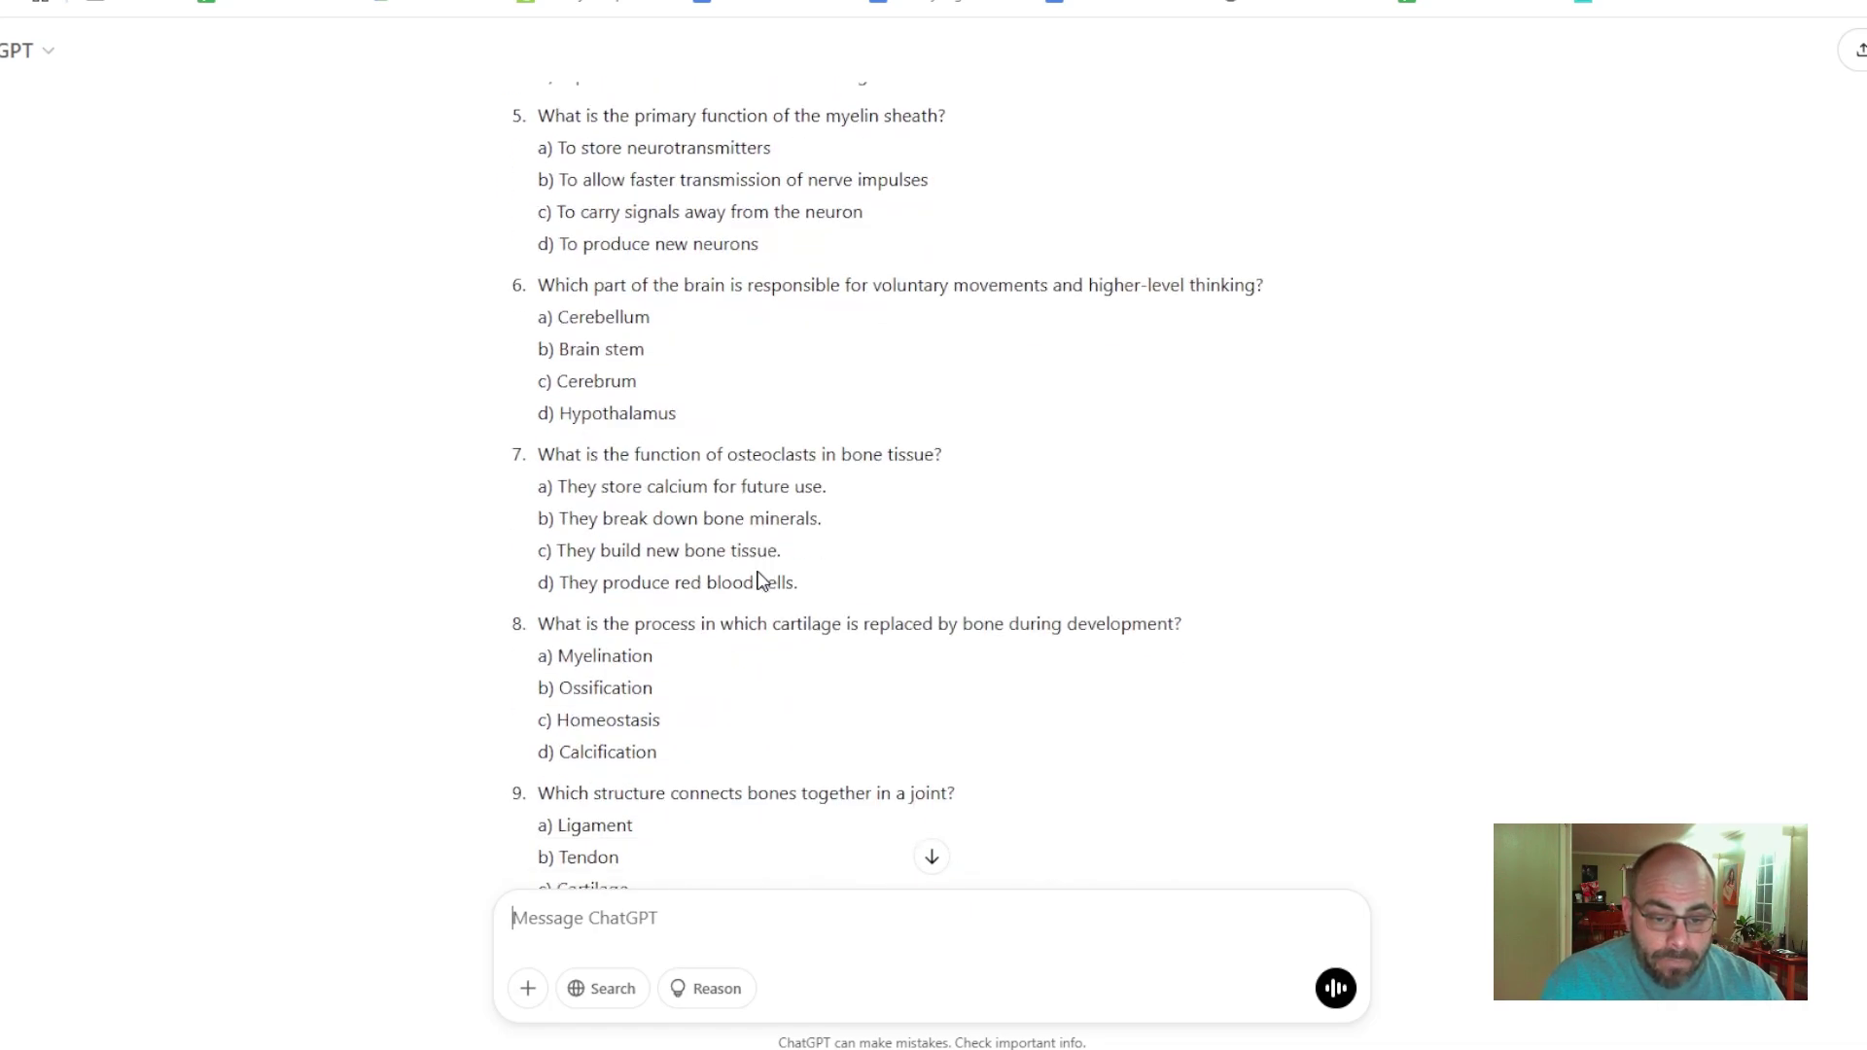
{"action": "scroll", "coordinate": [761, 578], "scroll_direction": "down", "scroll_amount": 15}
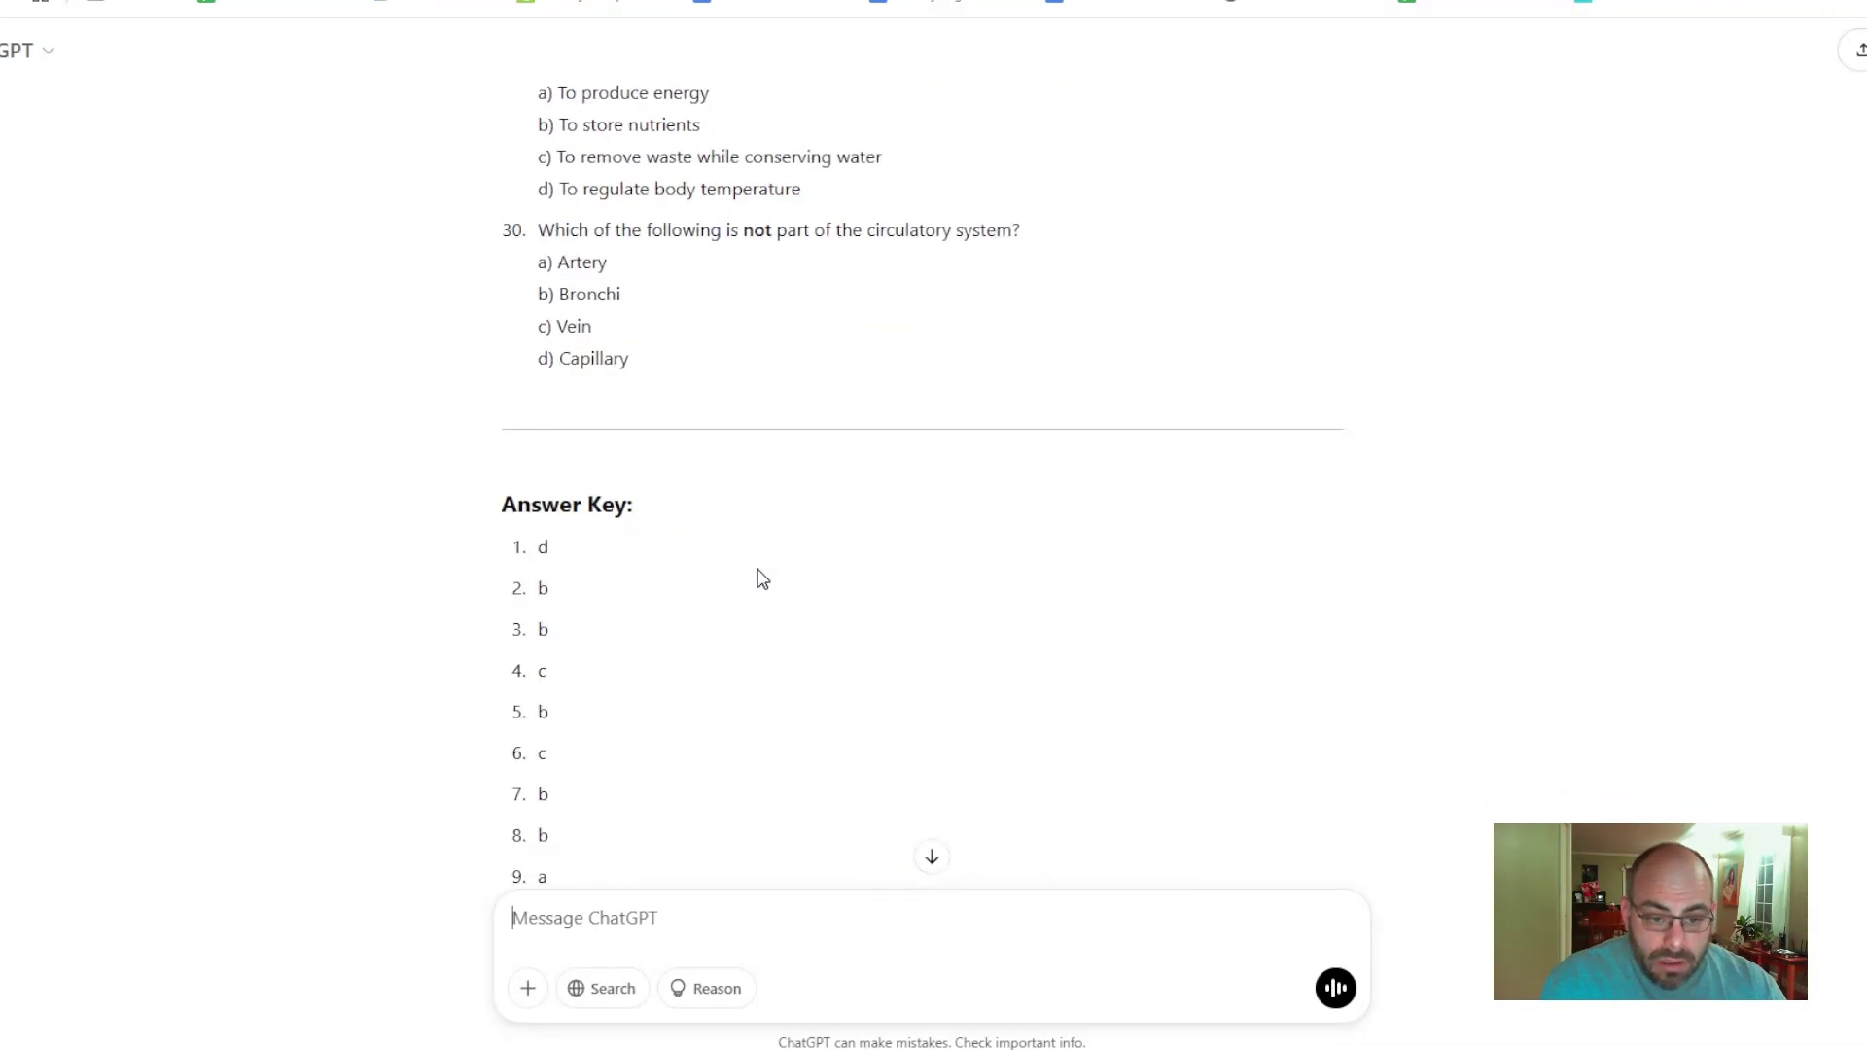
{"action": "scroll", "coordinate": [762, 578], "scroll_direction": "up", "scroll_amount": 6}
{"action": "scroll", "coordinate": [762, 578], "scroll_direction": "up", "scroll_amount": 8}
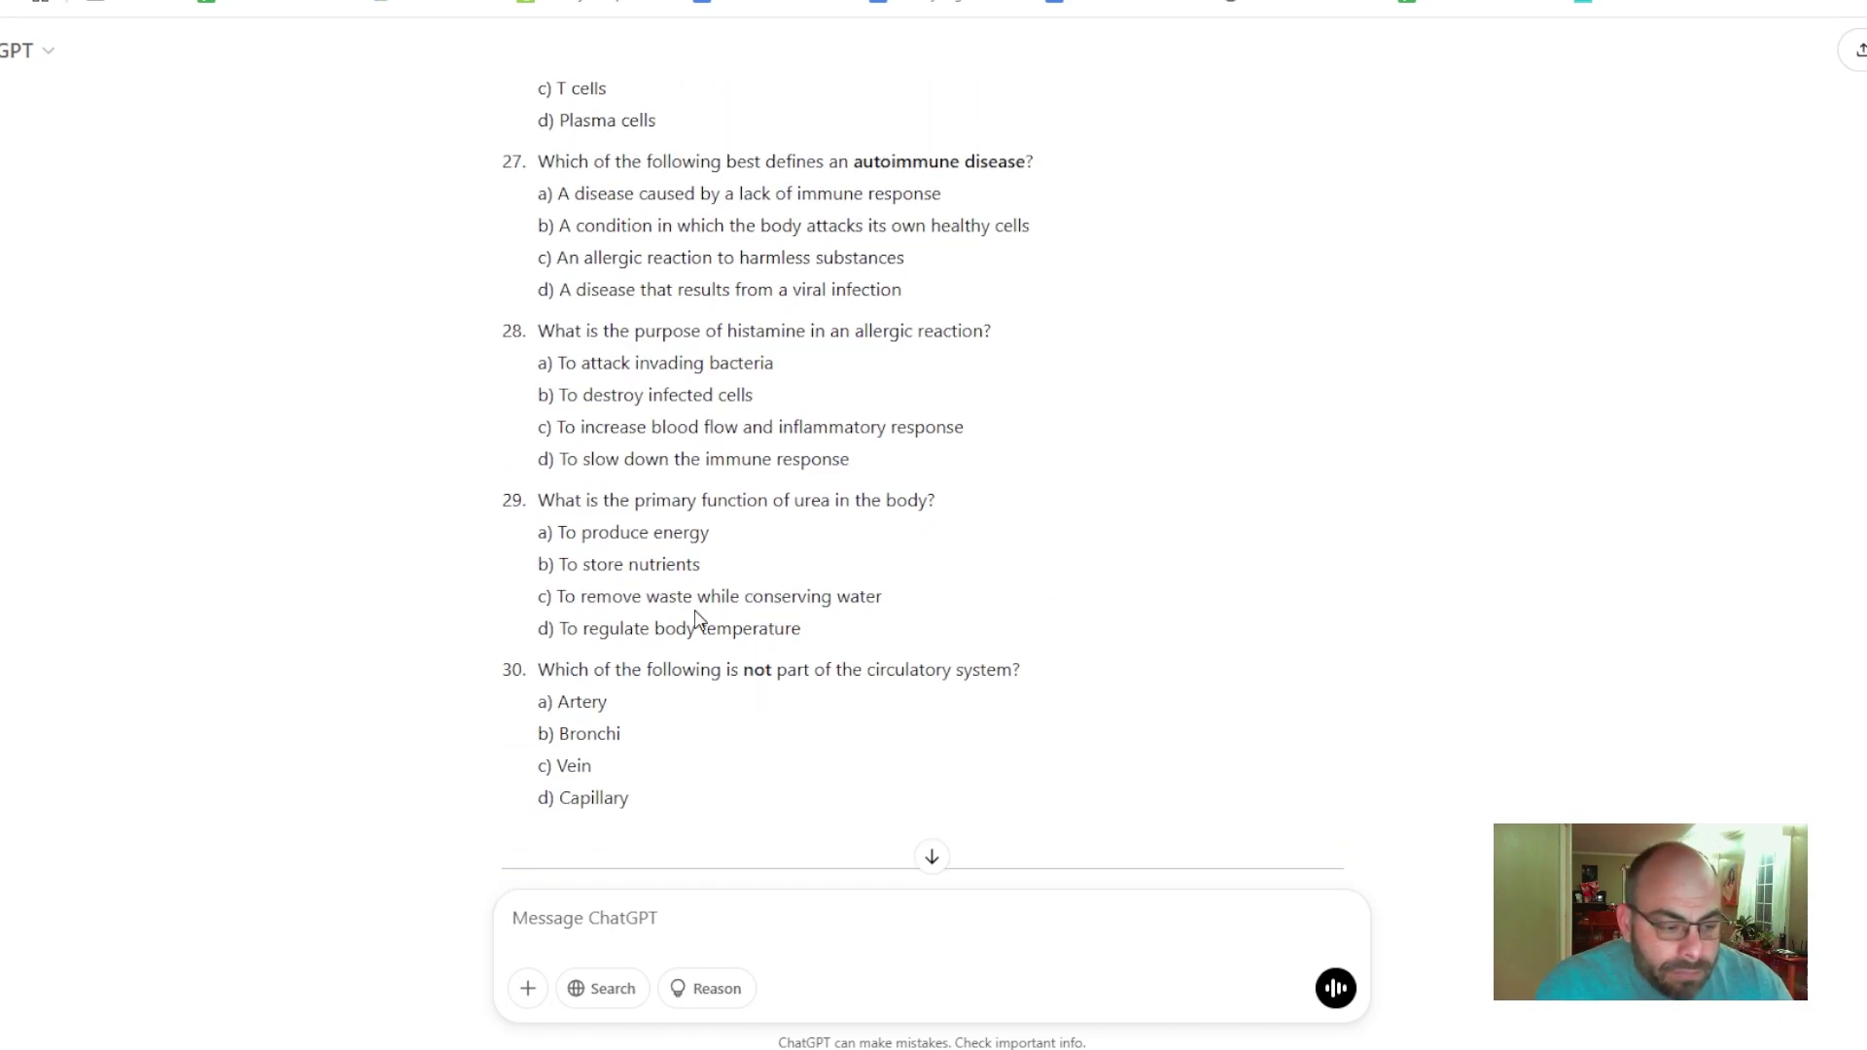
- Go back over the earlier questions and the pasted vocabulary definitions, returning to the first multiple choice questions
{"action": "scroll", "coordinate": [755, 572], "scroll_direction": "up", "scroll_amount": 20}
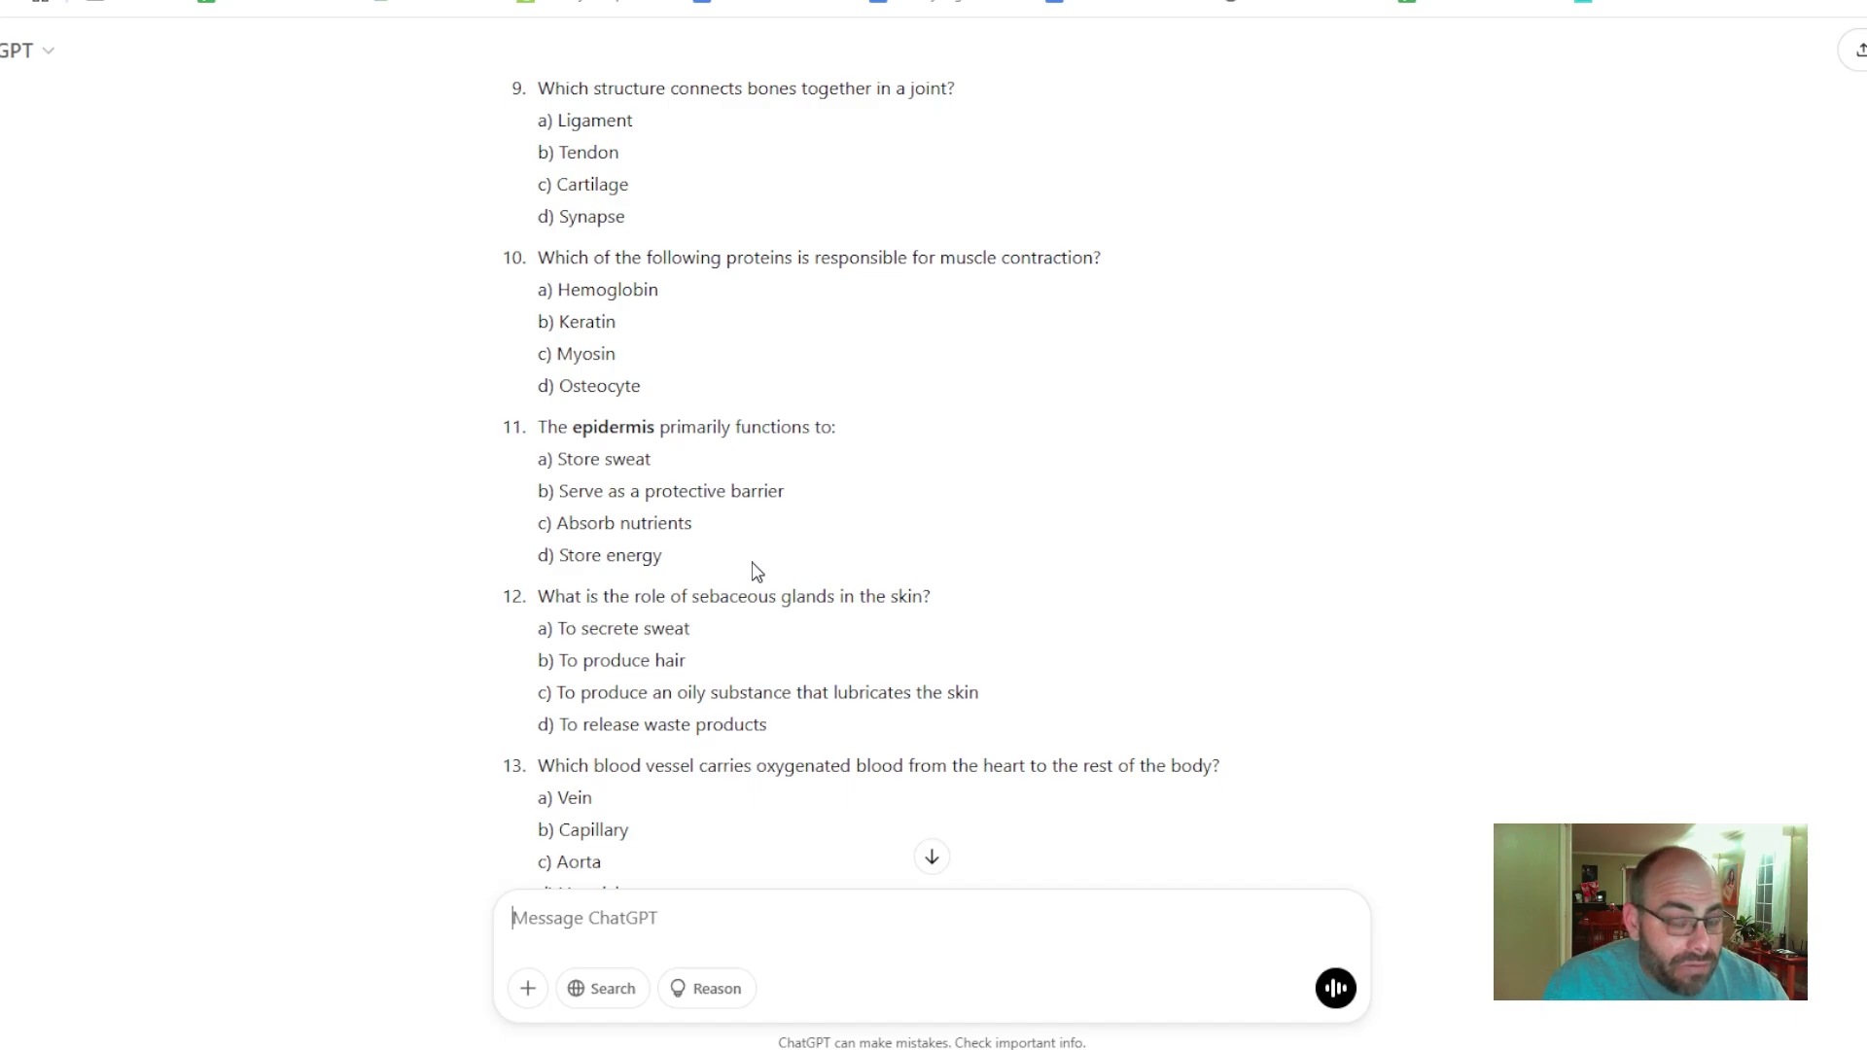
{"action": "scroll", "coordinate": [757, 572], "scroll_direction": "up", "scroll_amount": 20}
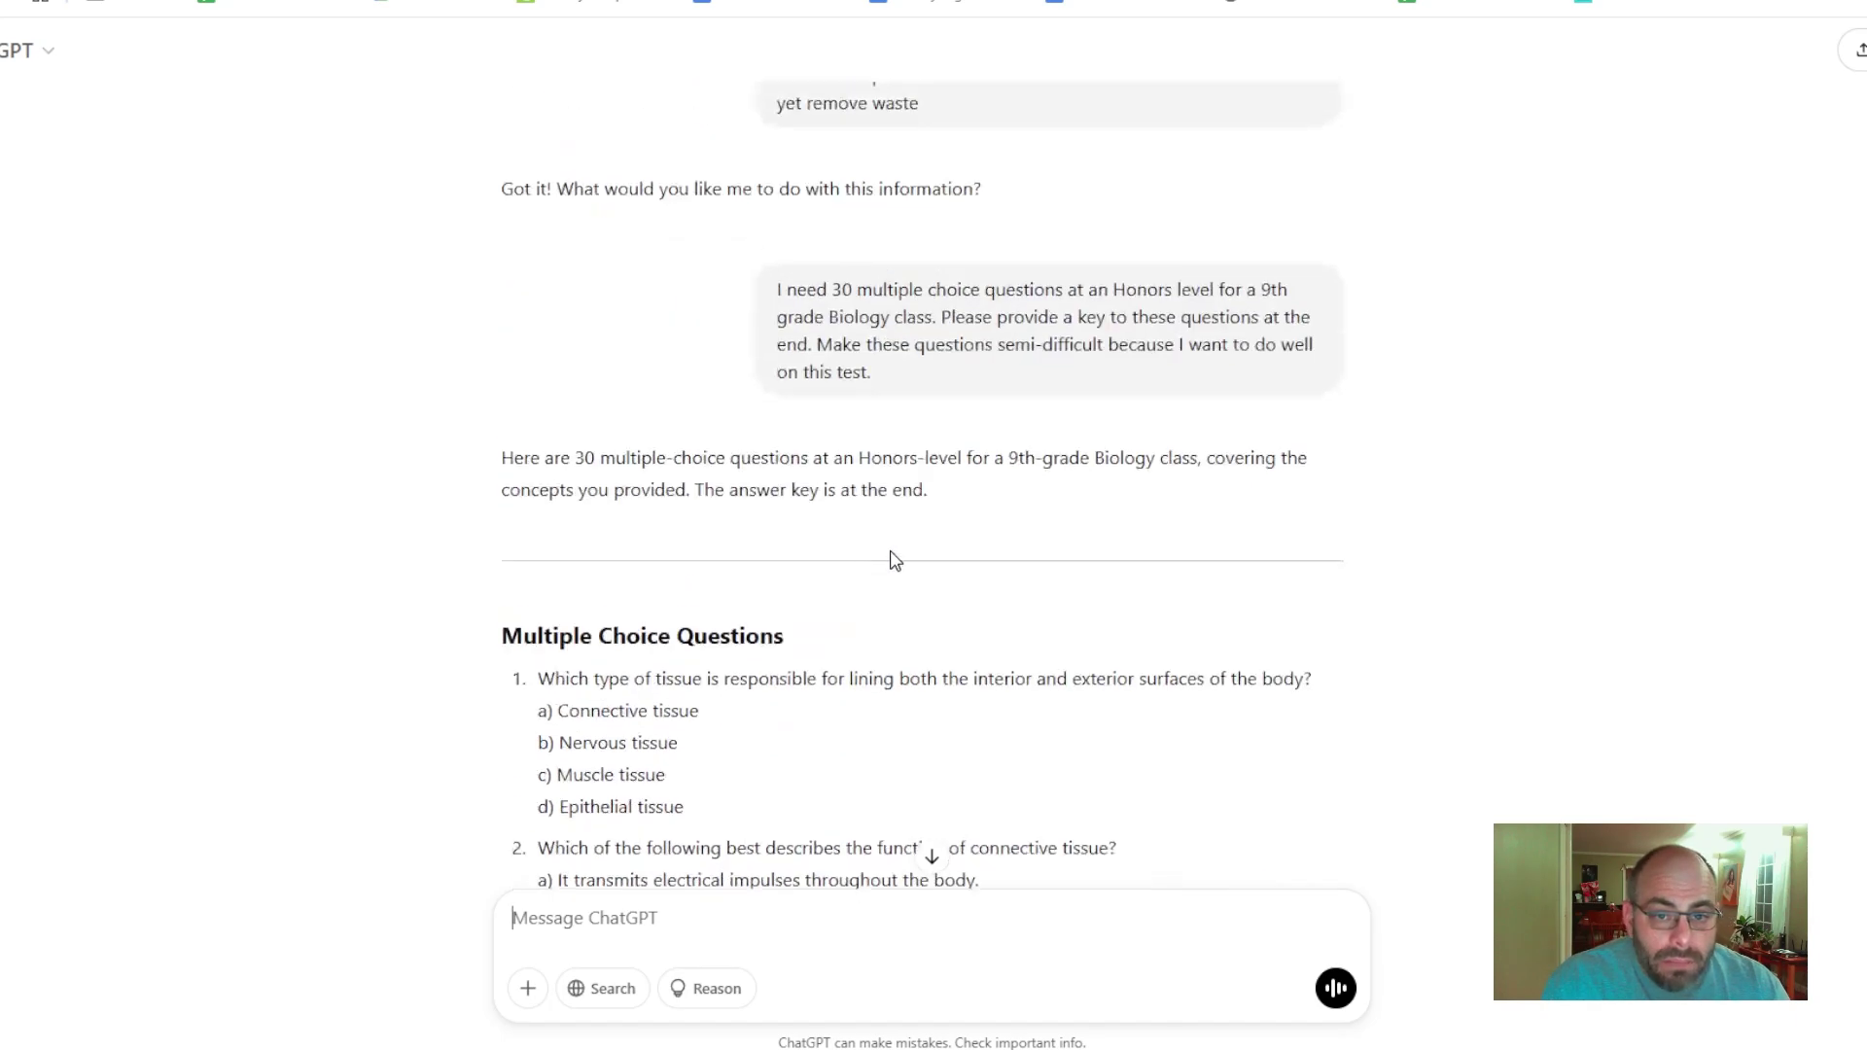
{"action": "scroll", "coordinate": [1002, 525], "scroll_direction": "up", "scroll_amount": 10}
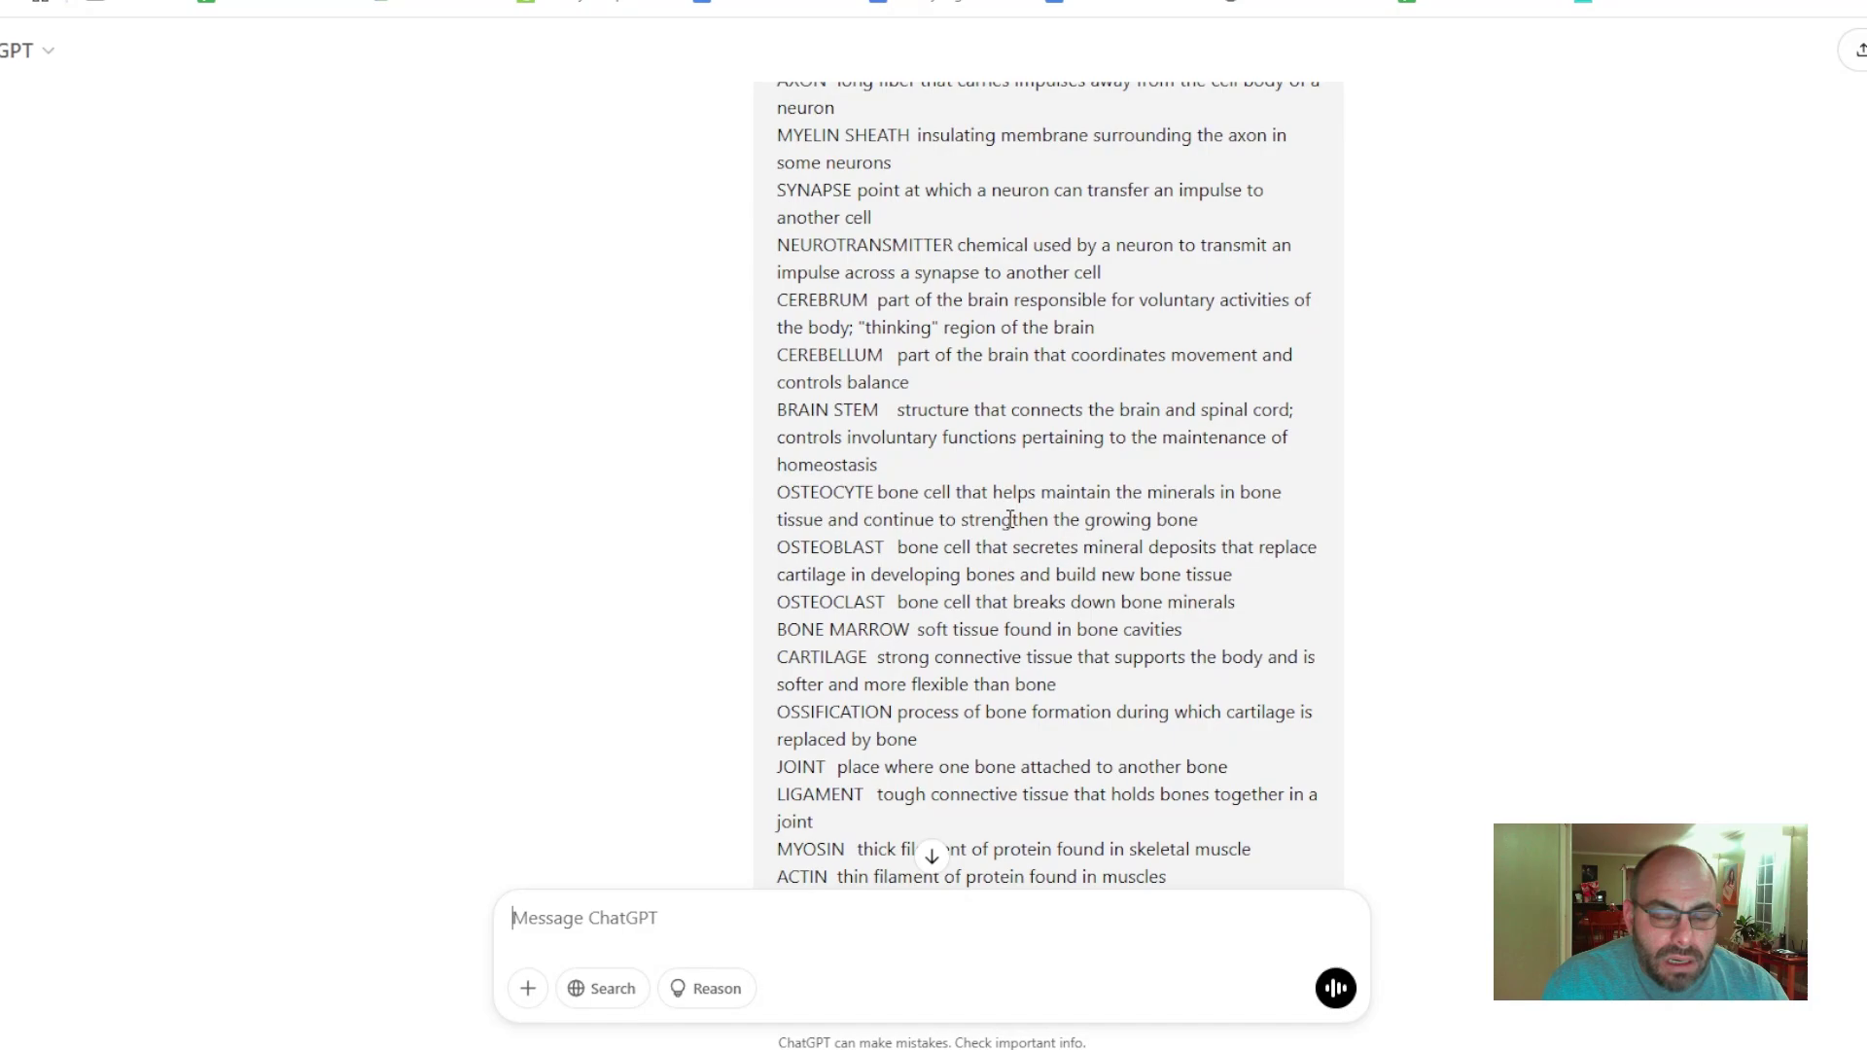
{"action": "scroll", "coordinate": [1008, 526], "scroll_direction": "down", "scroll_amount": 20}
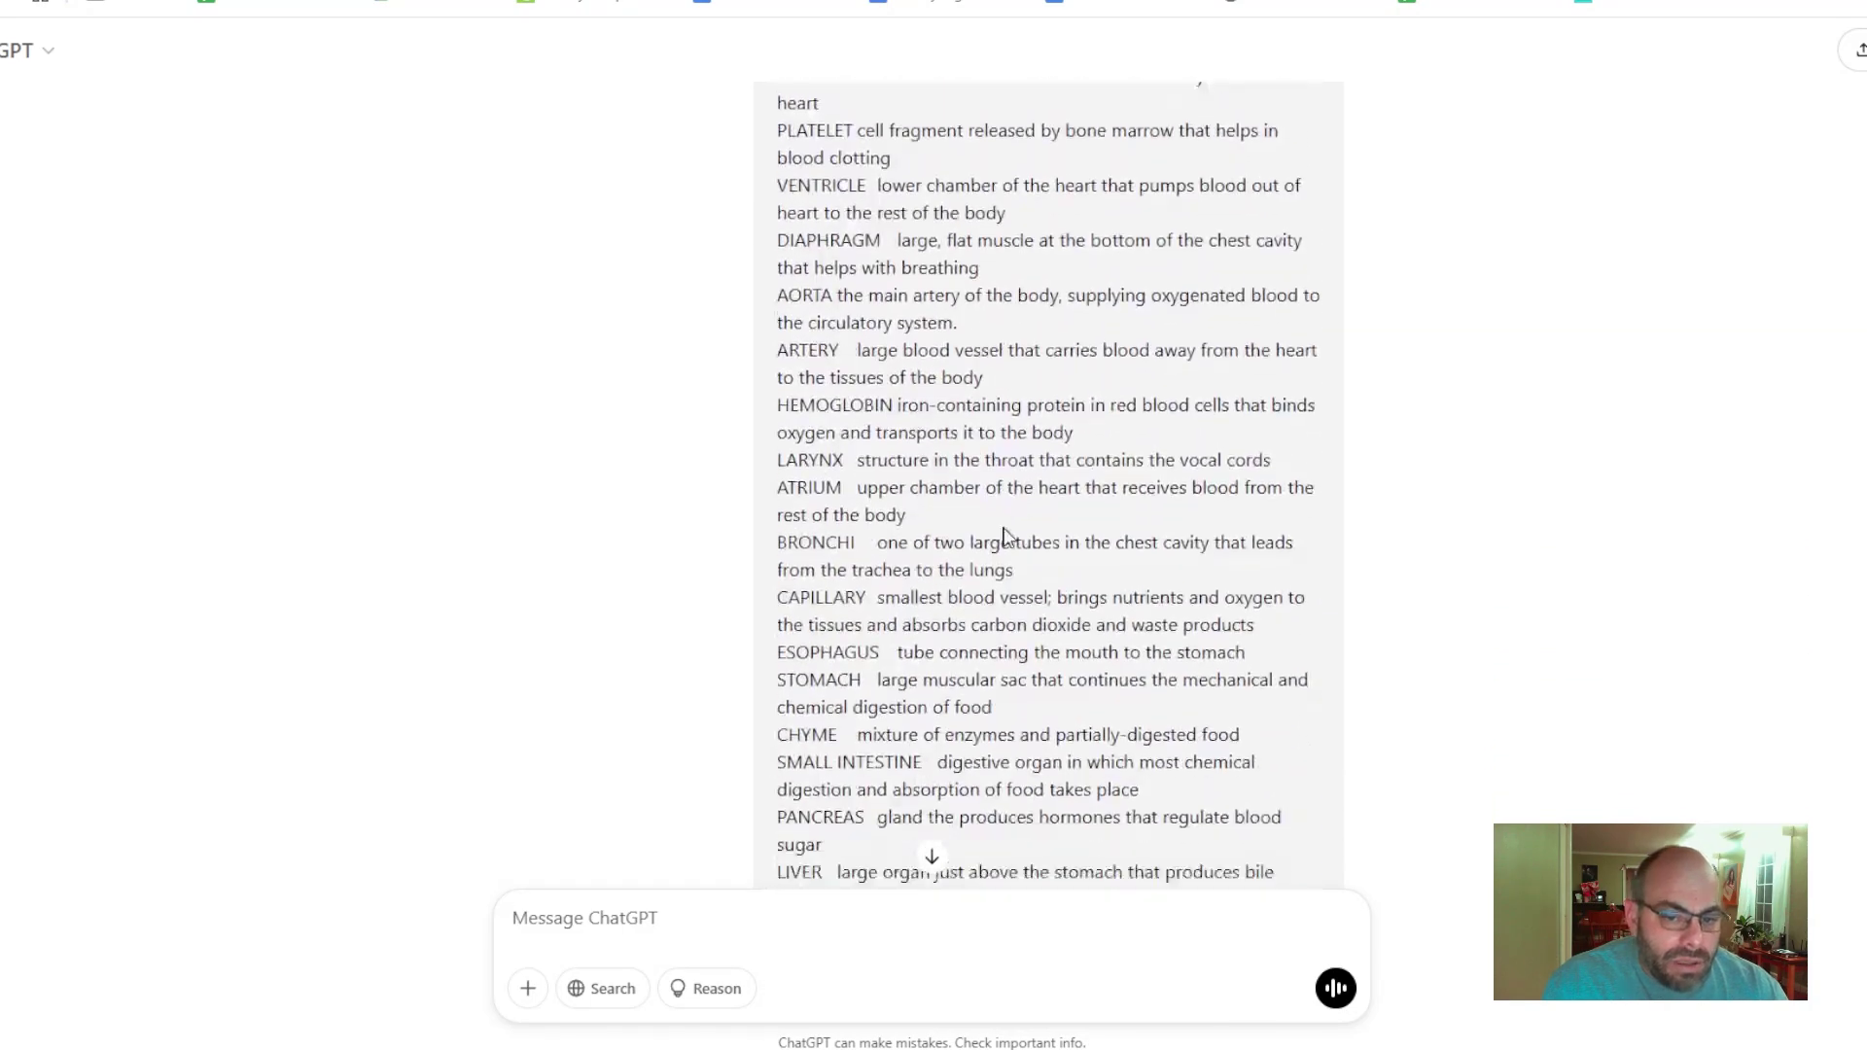
{"action": "scroll", "coordinate": [997, 526], "scroll_direction": "down", "scroll_amount": 10}
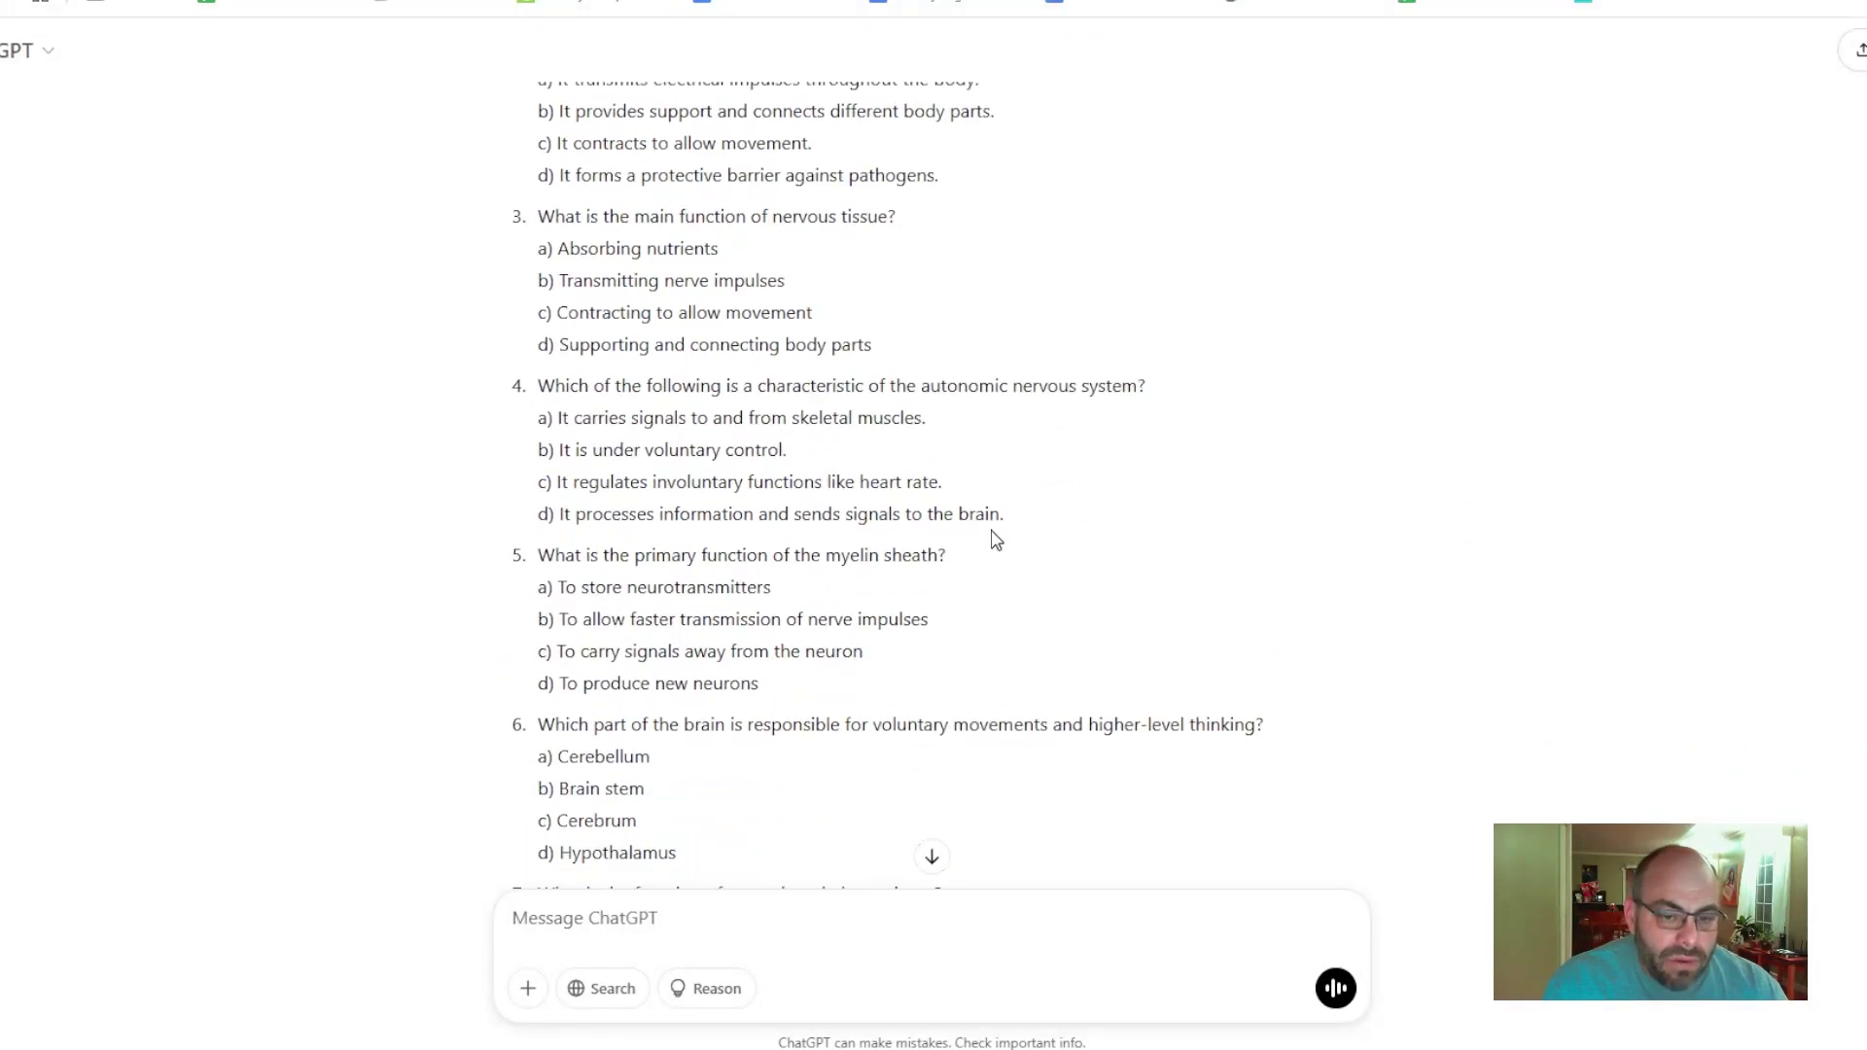
{"action": "scroll", "coordinate": [996, 538], "scroll_direction": "up", "scroll_amount": 4}
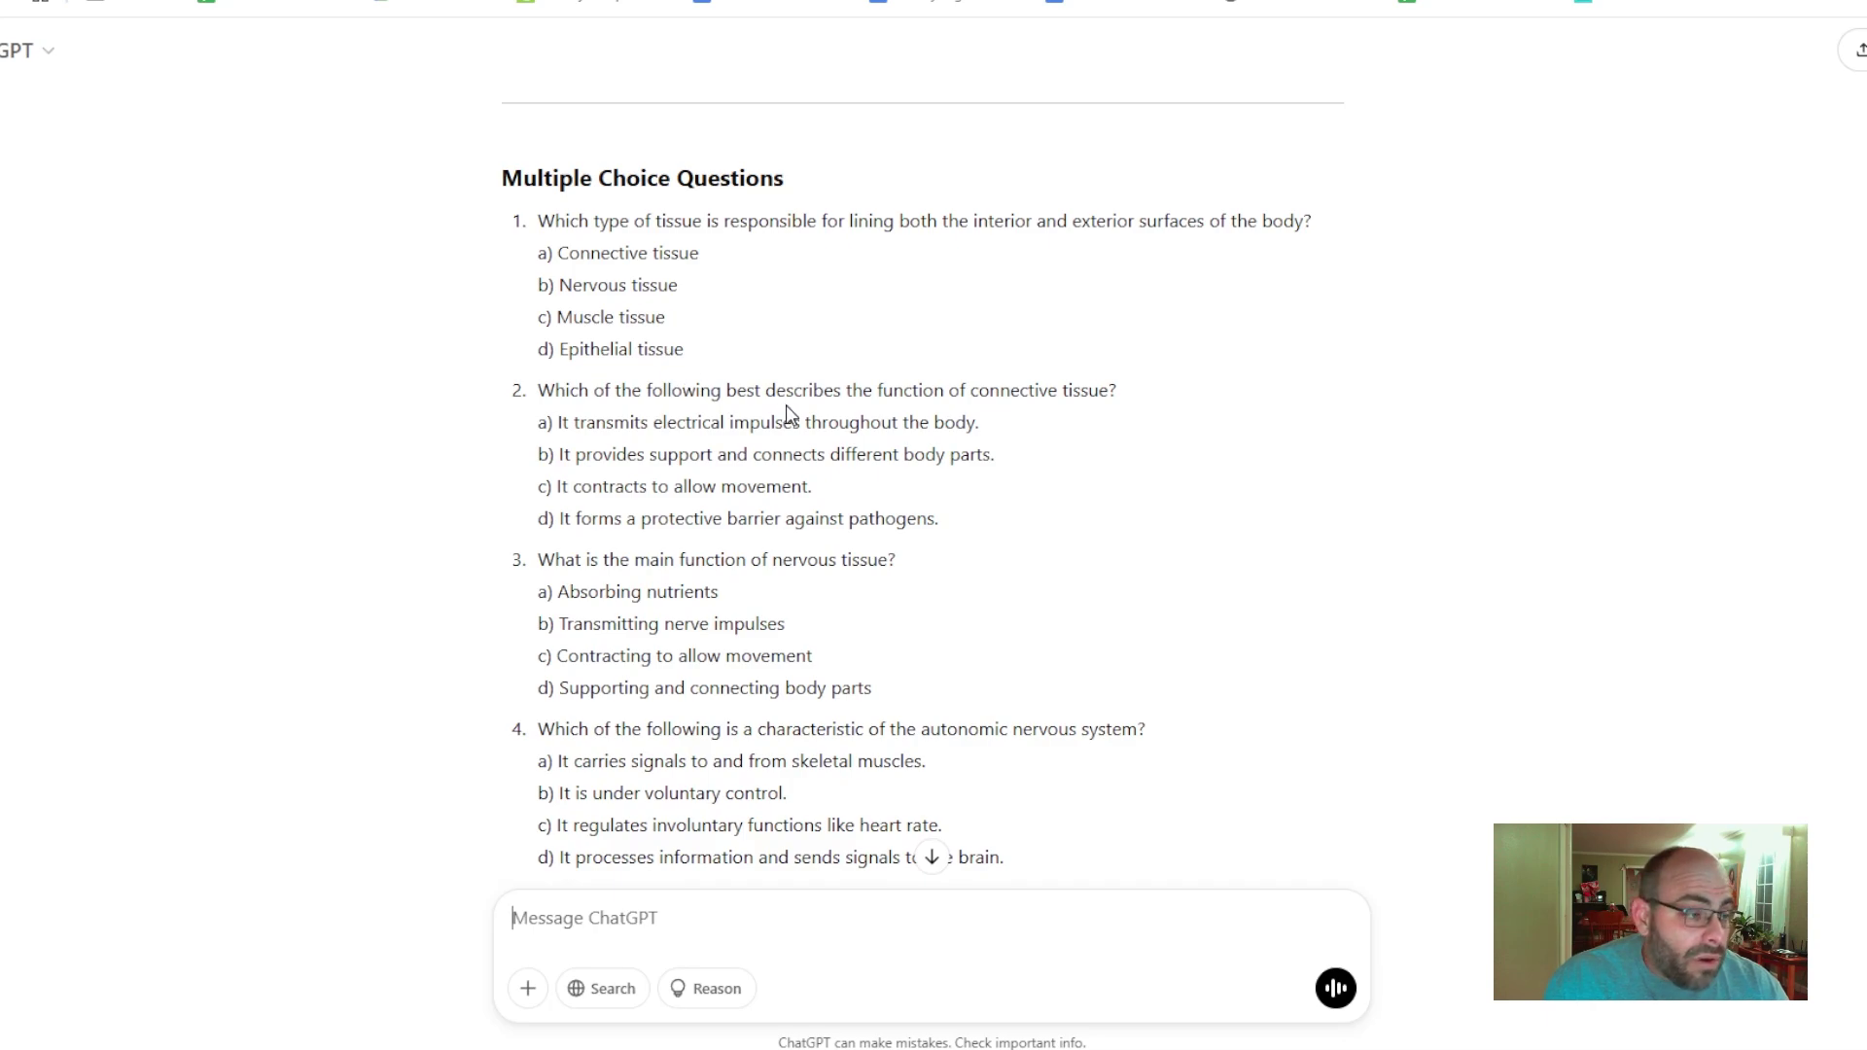
- Look through the remaining multiple choice questions and the full answer key to the end of the response
{"action": "scroll", "coordinate": [675, 438], "scroll_direction": "down", "scroll_amount": 20}
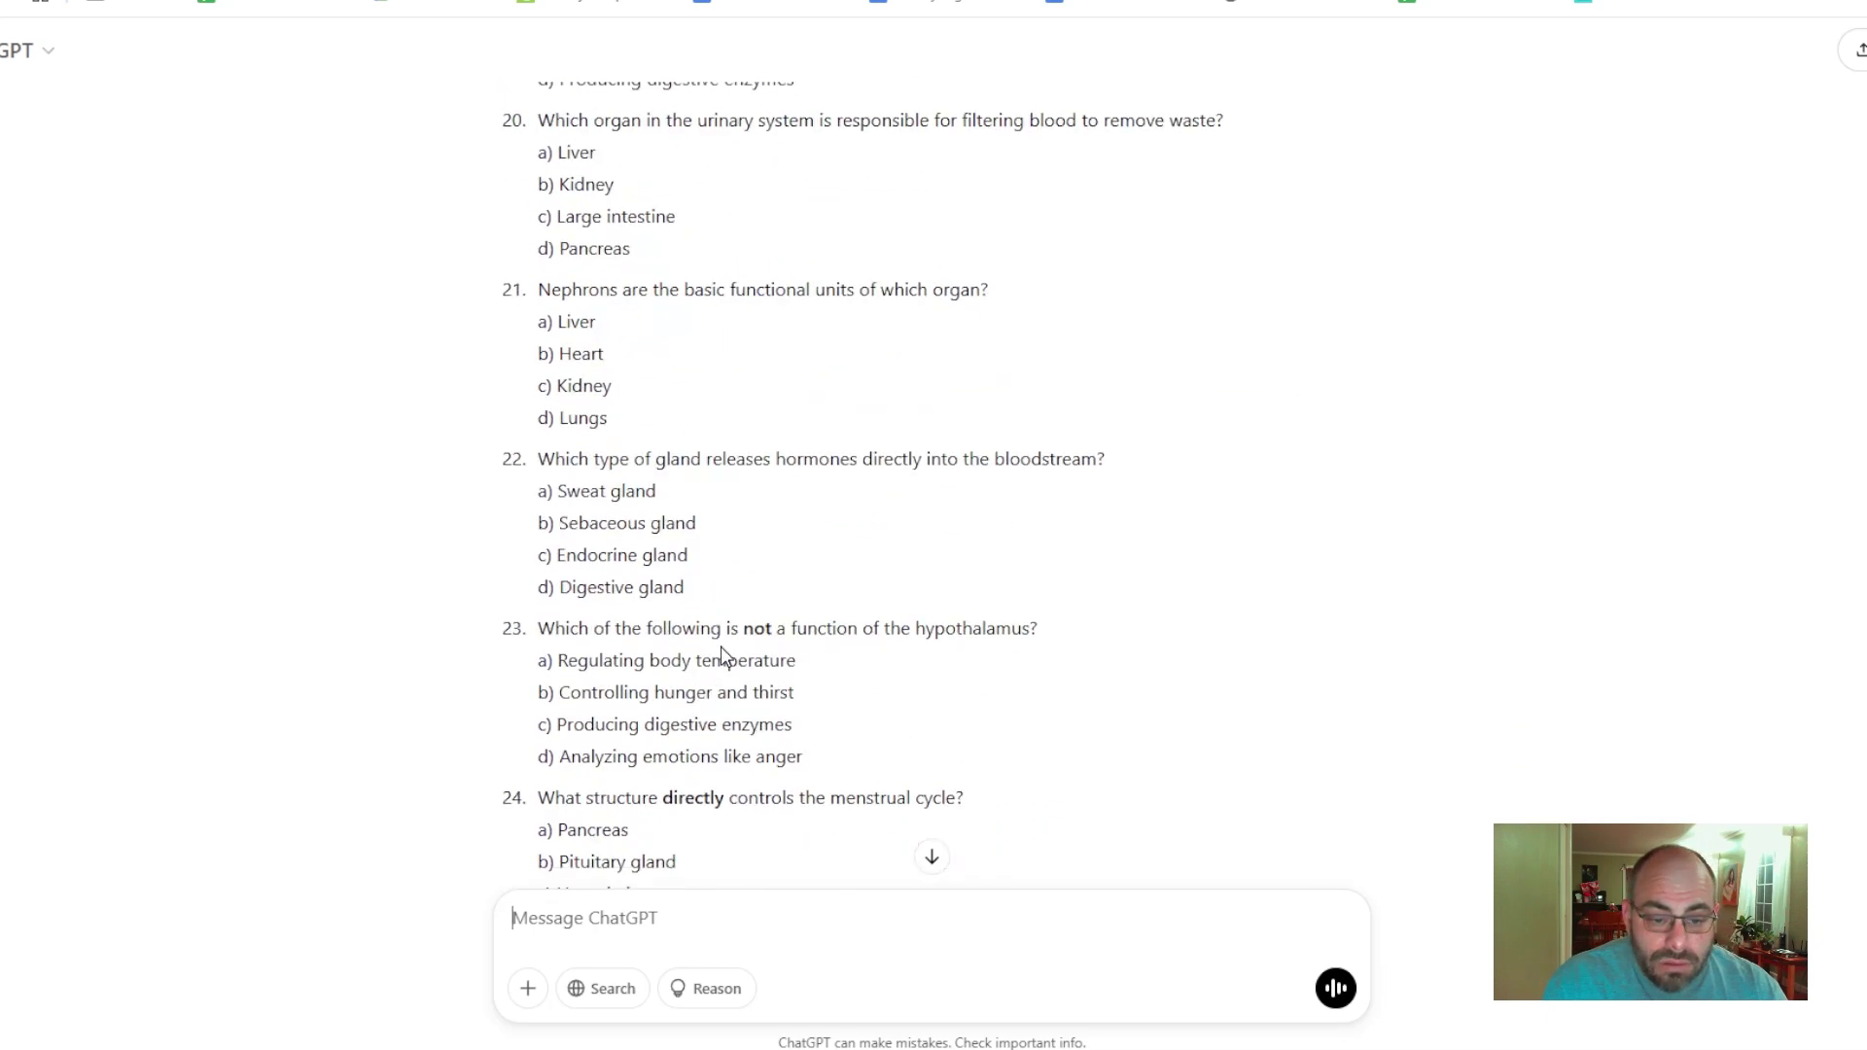
{"action": "scroll", "coordinate": [721, 652], "scroll_direction": "down", "scroll_amount": 20}
{"action": "scroll", "coordinate": [509, 237], "scroll_direction": "up", "scroll_amount": 4}
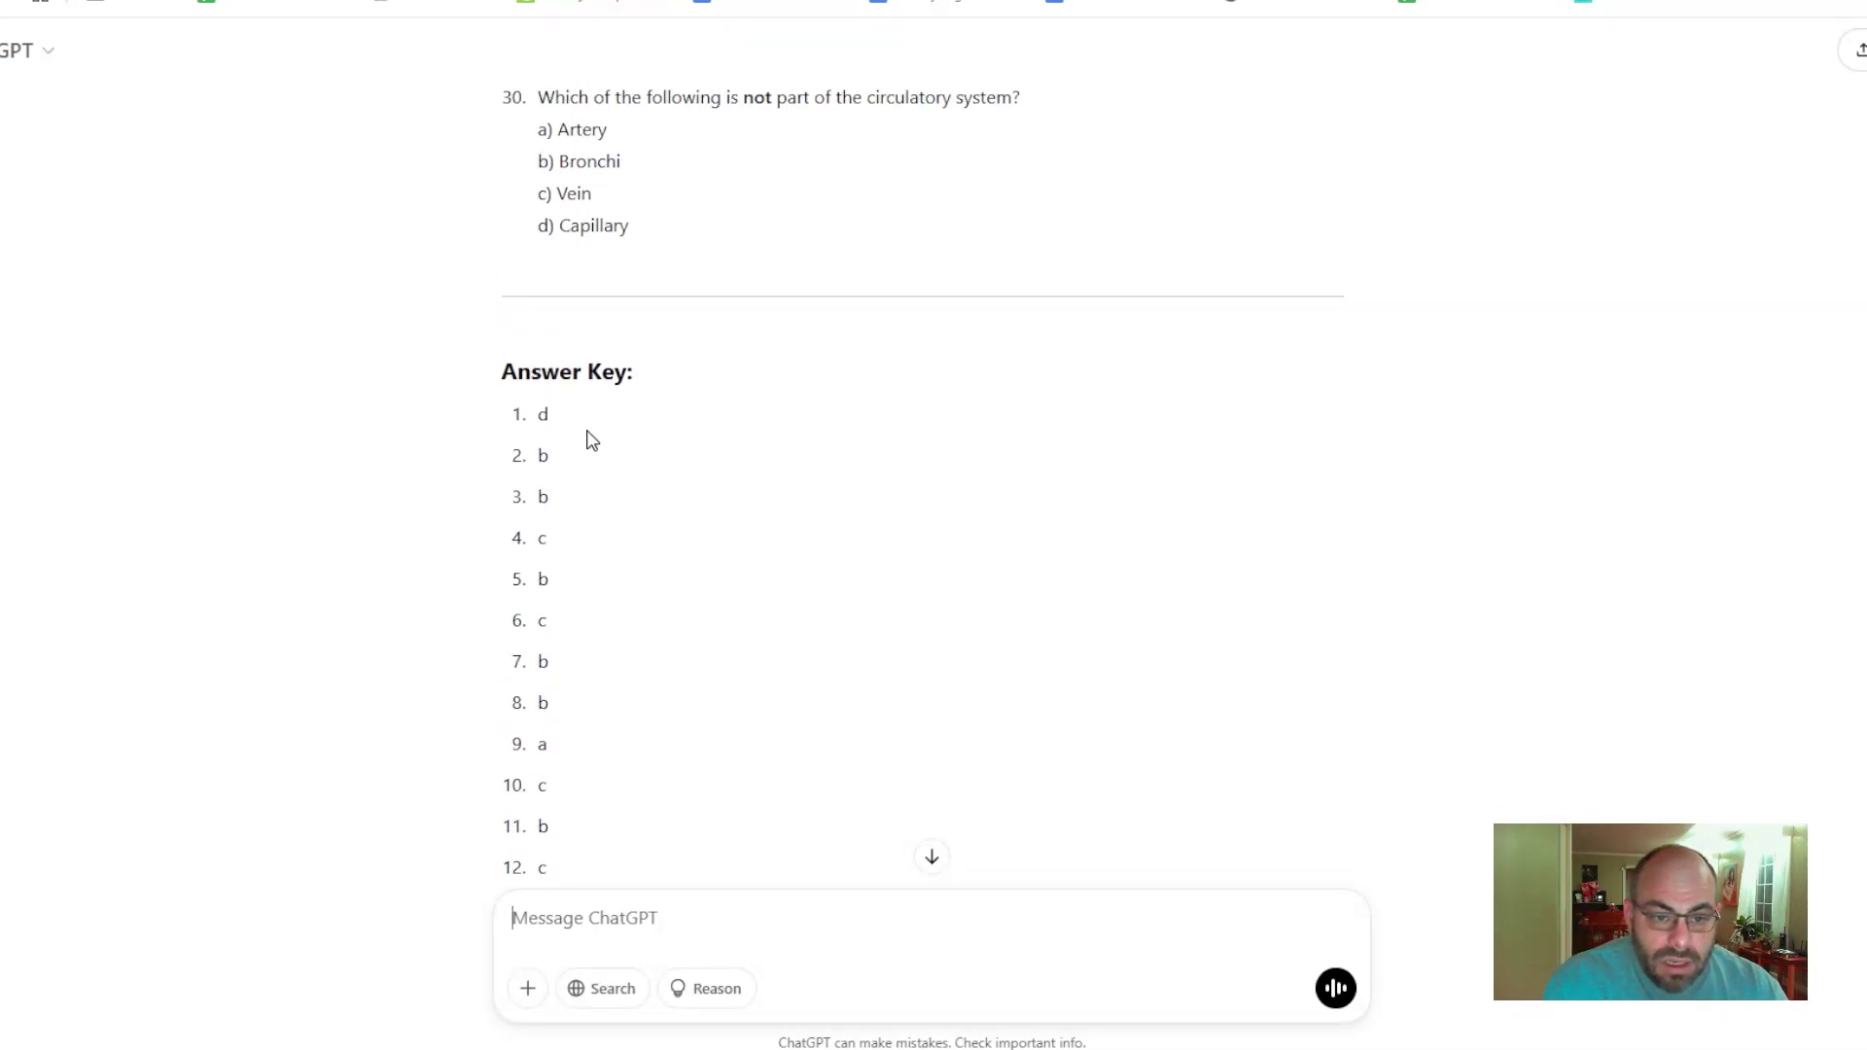
{"action": "scroll", "coordinate": [754, 563], "scroll_direction": "down", "scroll_amount": 9}
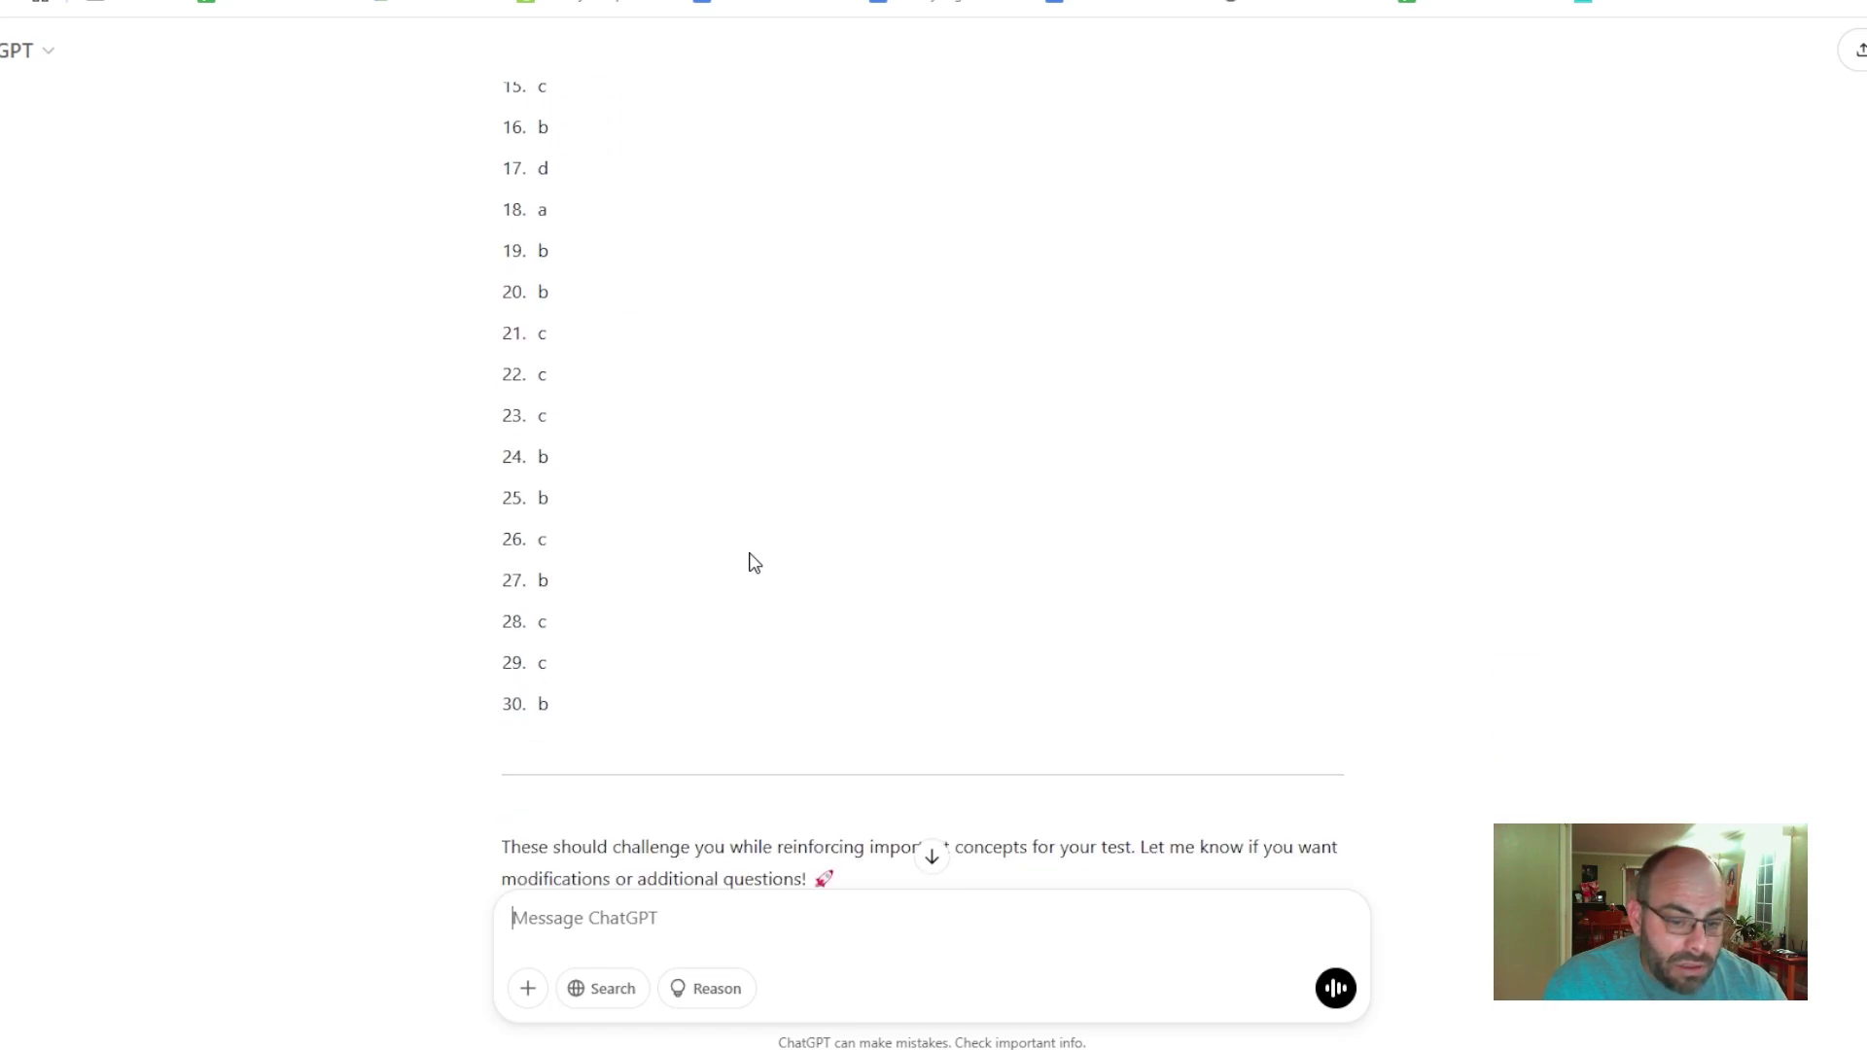
{"action": "scroll", "coordinate": [754, 562], "scroll_direction": "down", "scroll_amount": 2}
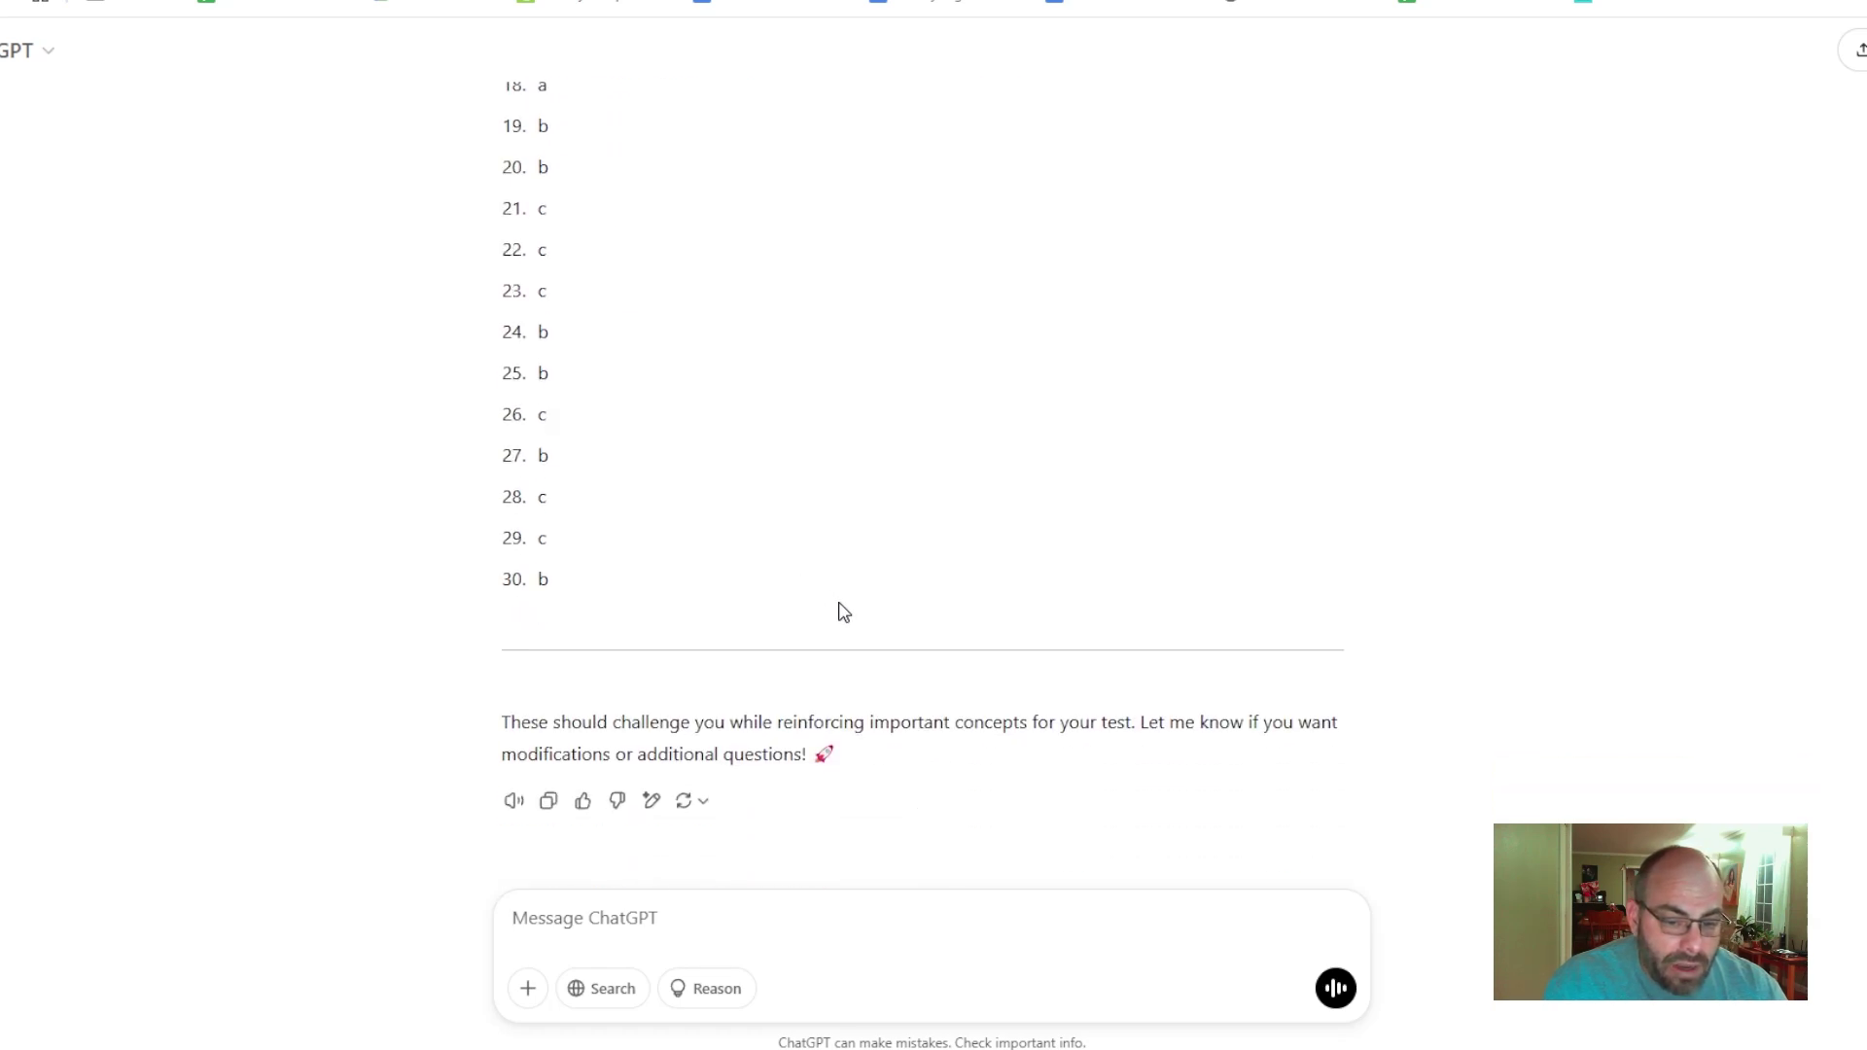
- Start a follow-up prompt with "My teacher also gives short answer questions that can be answered in 2-3 sentences. Create 10"
{"action": "left_click", "coordinate": [898, 894]}
{"action": "type", "text": "My teache"}
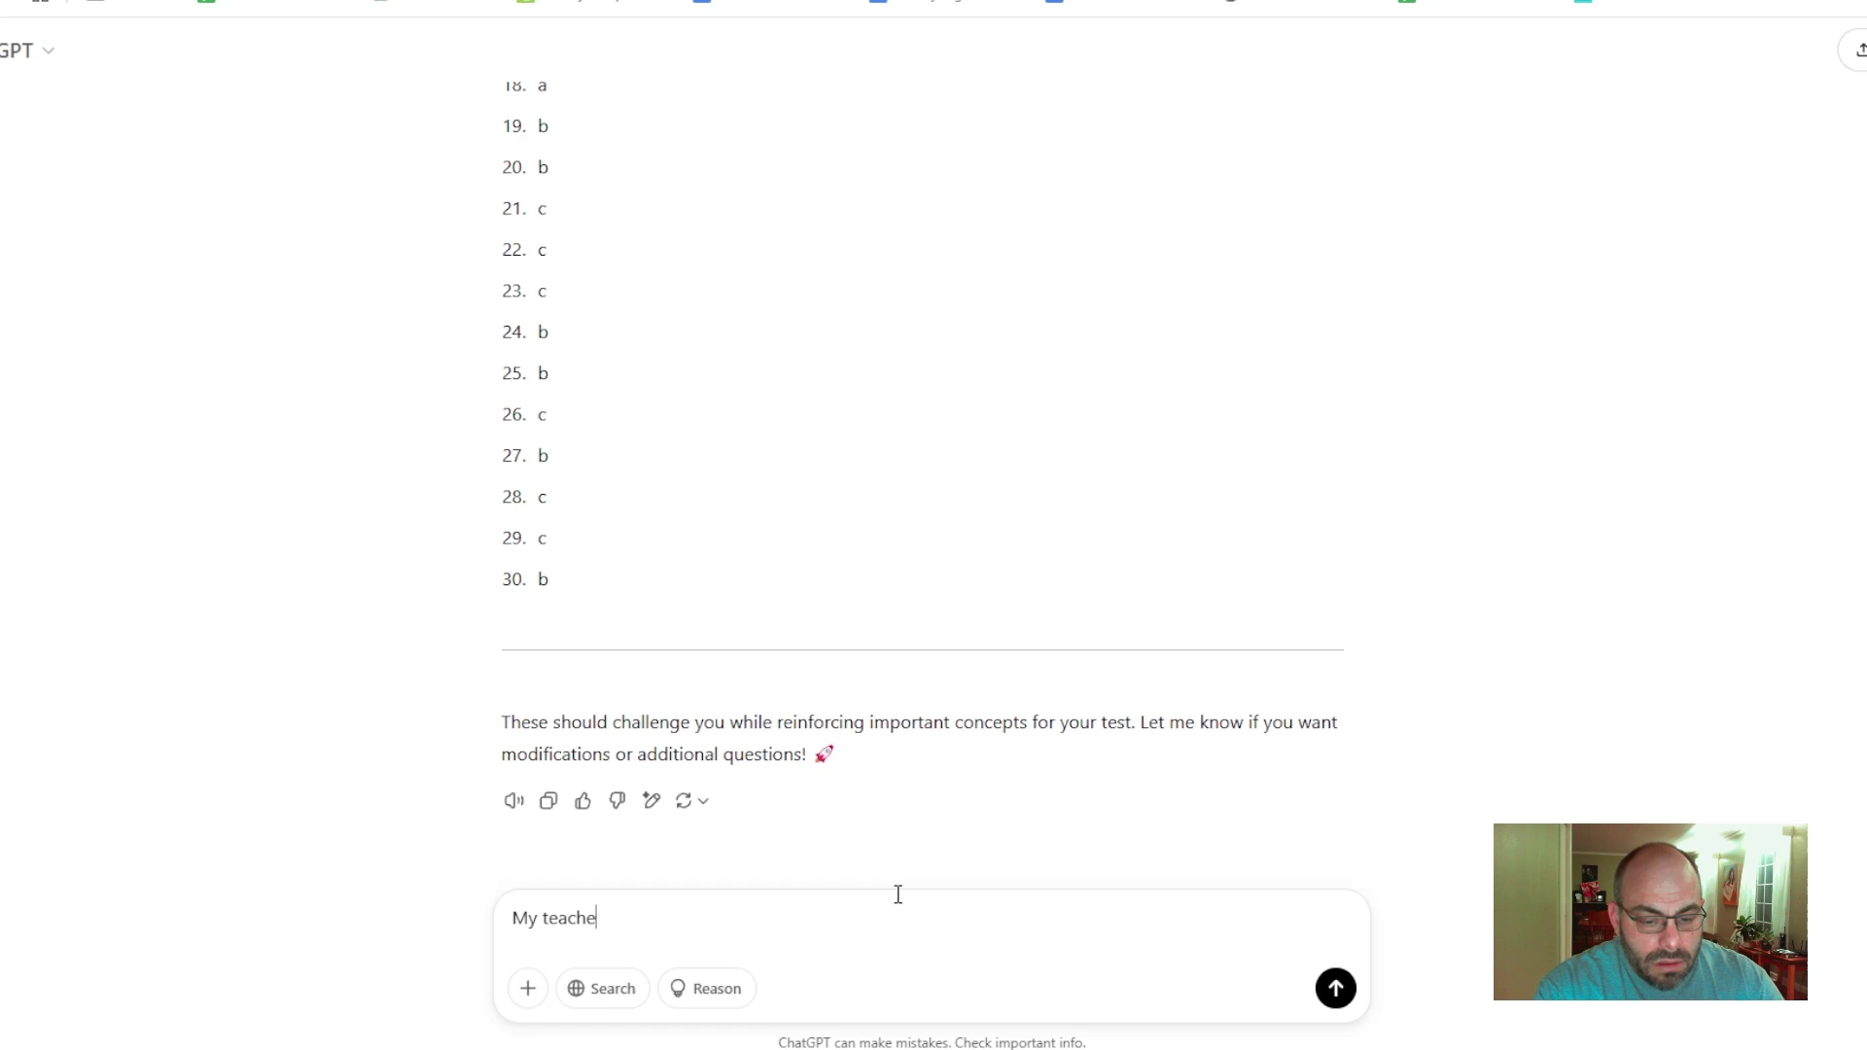
{"action": "type", "text": "r also"}
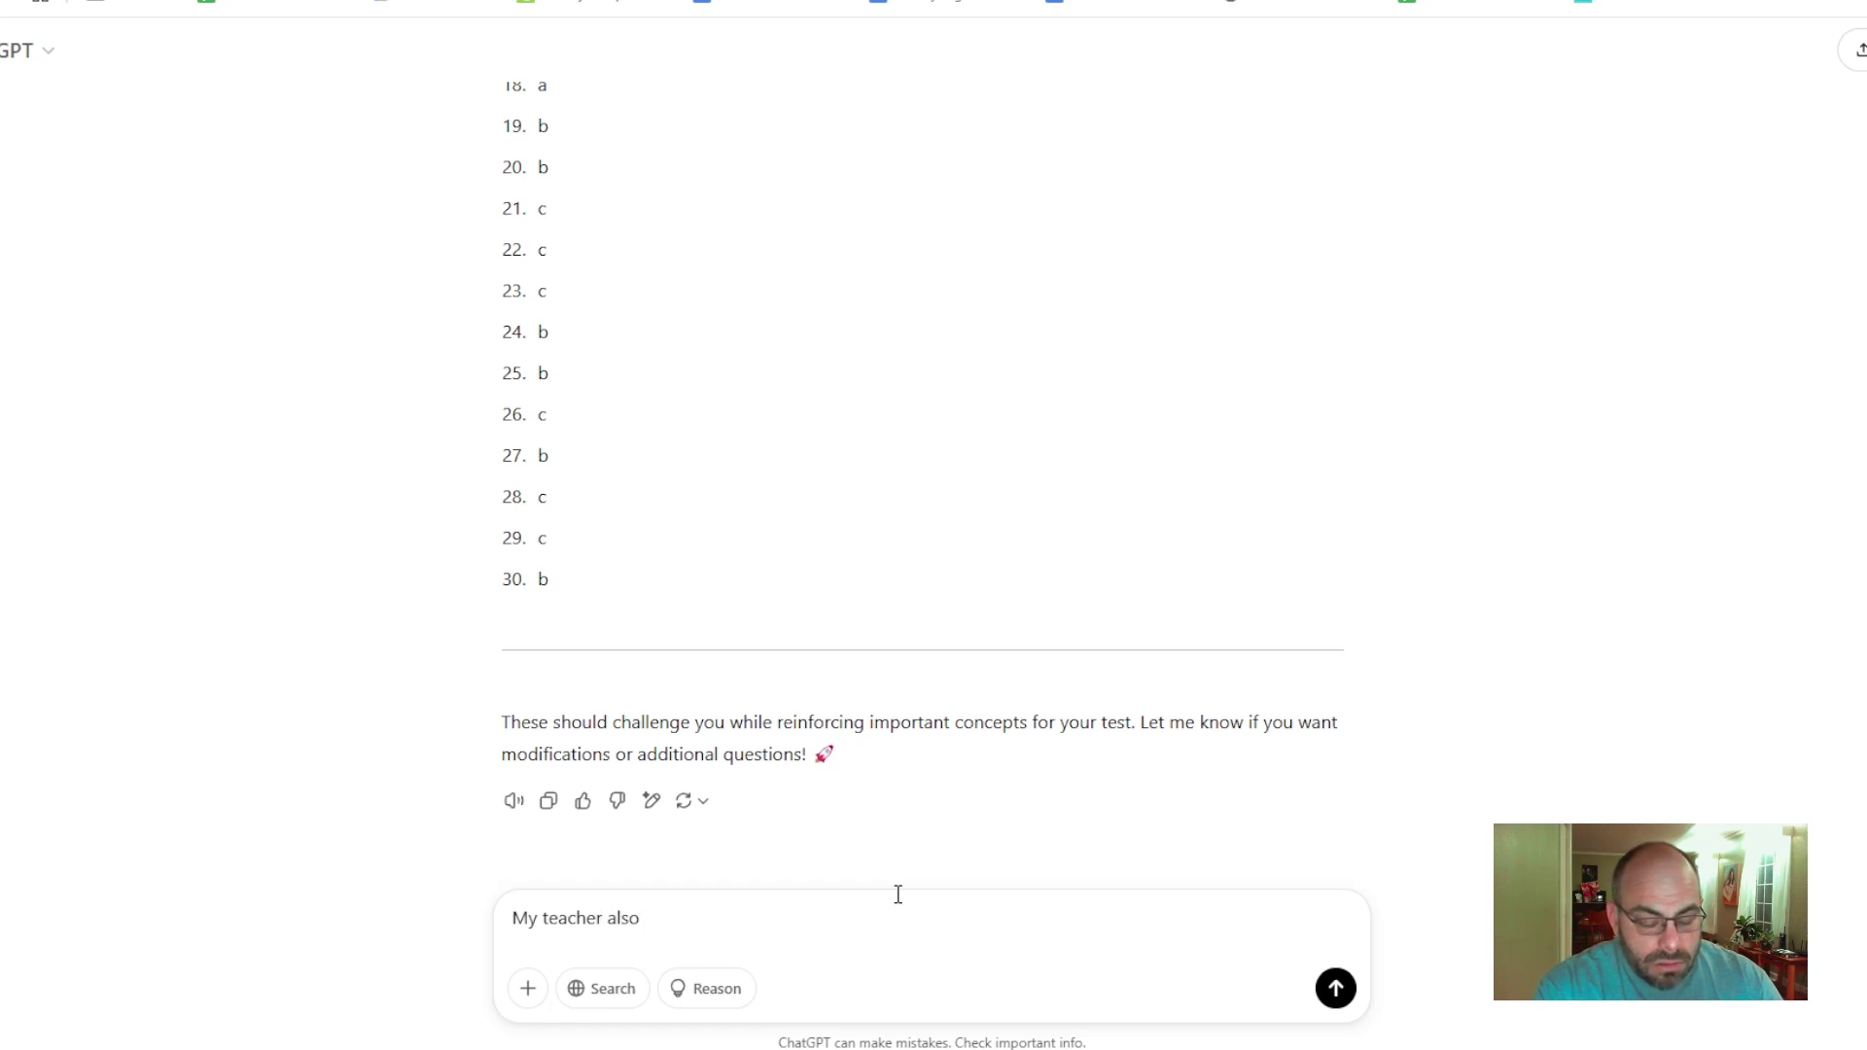
{"action": "type", "text": " gives "}
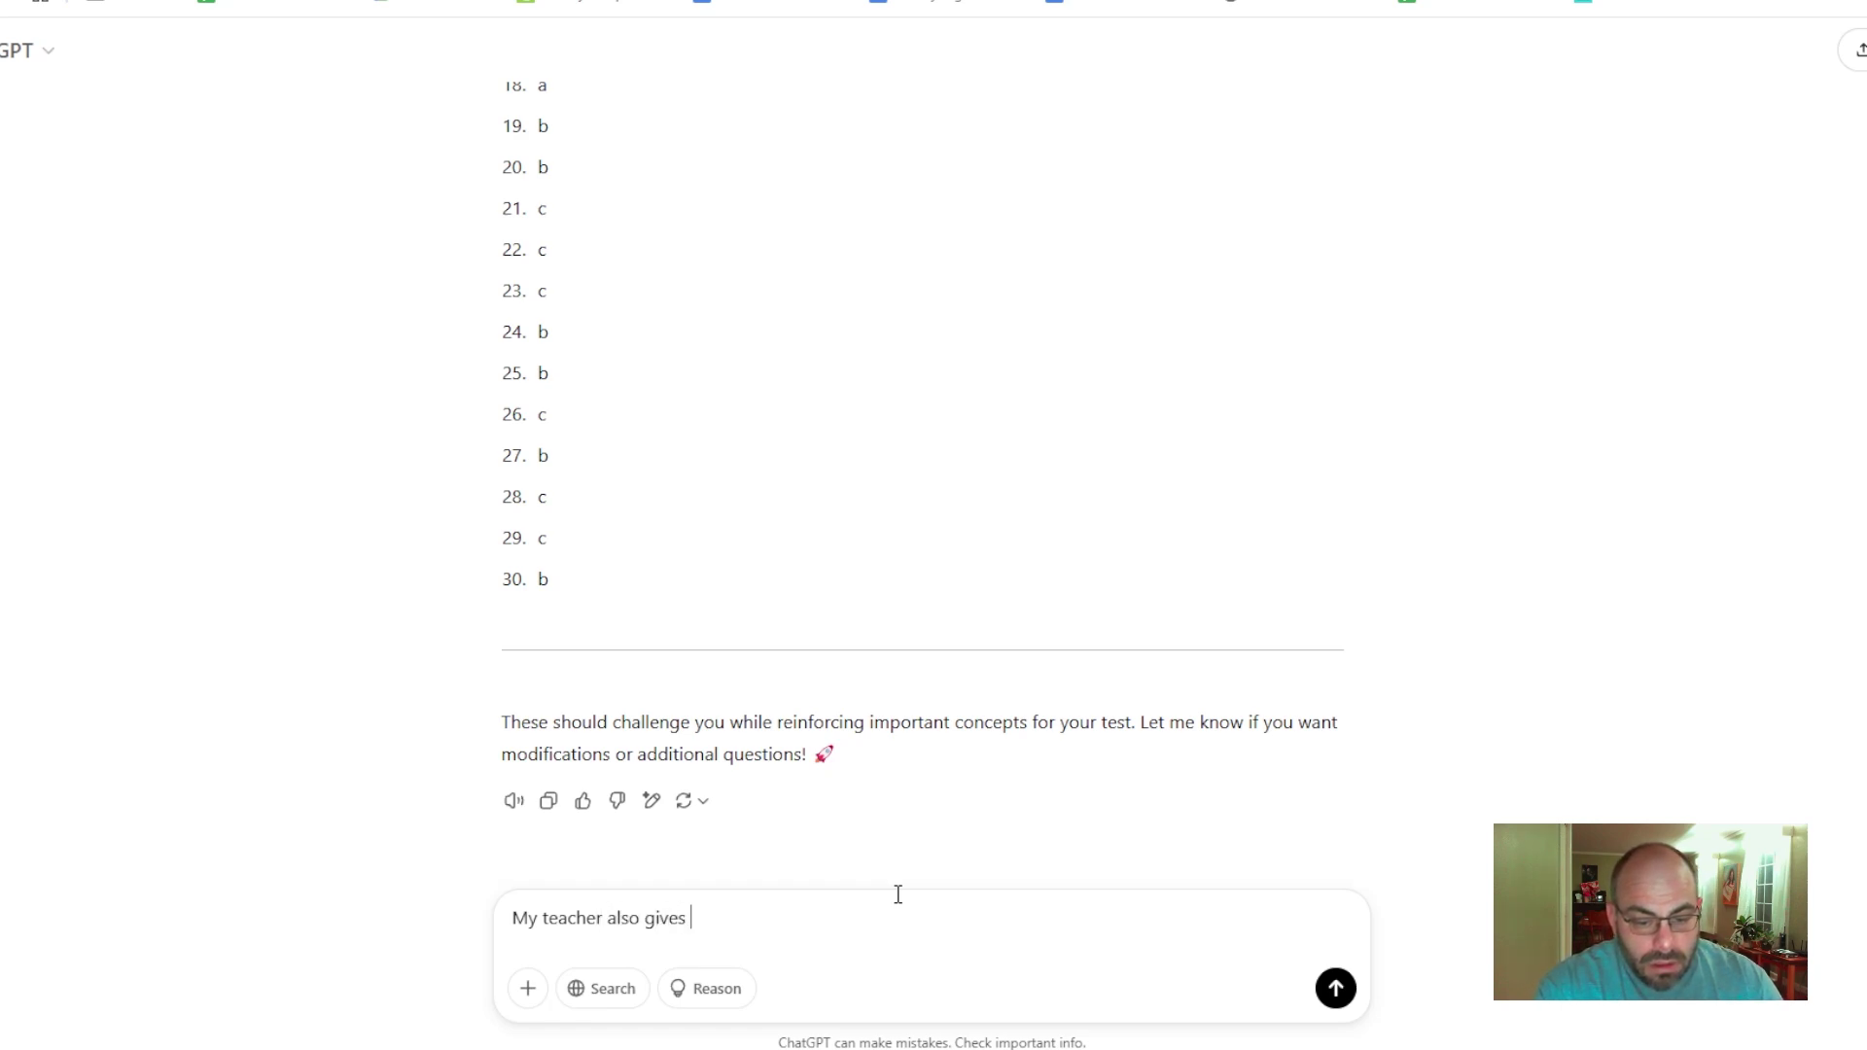
{"action": "type", "text": "short answer questions "}
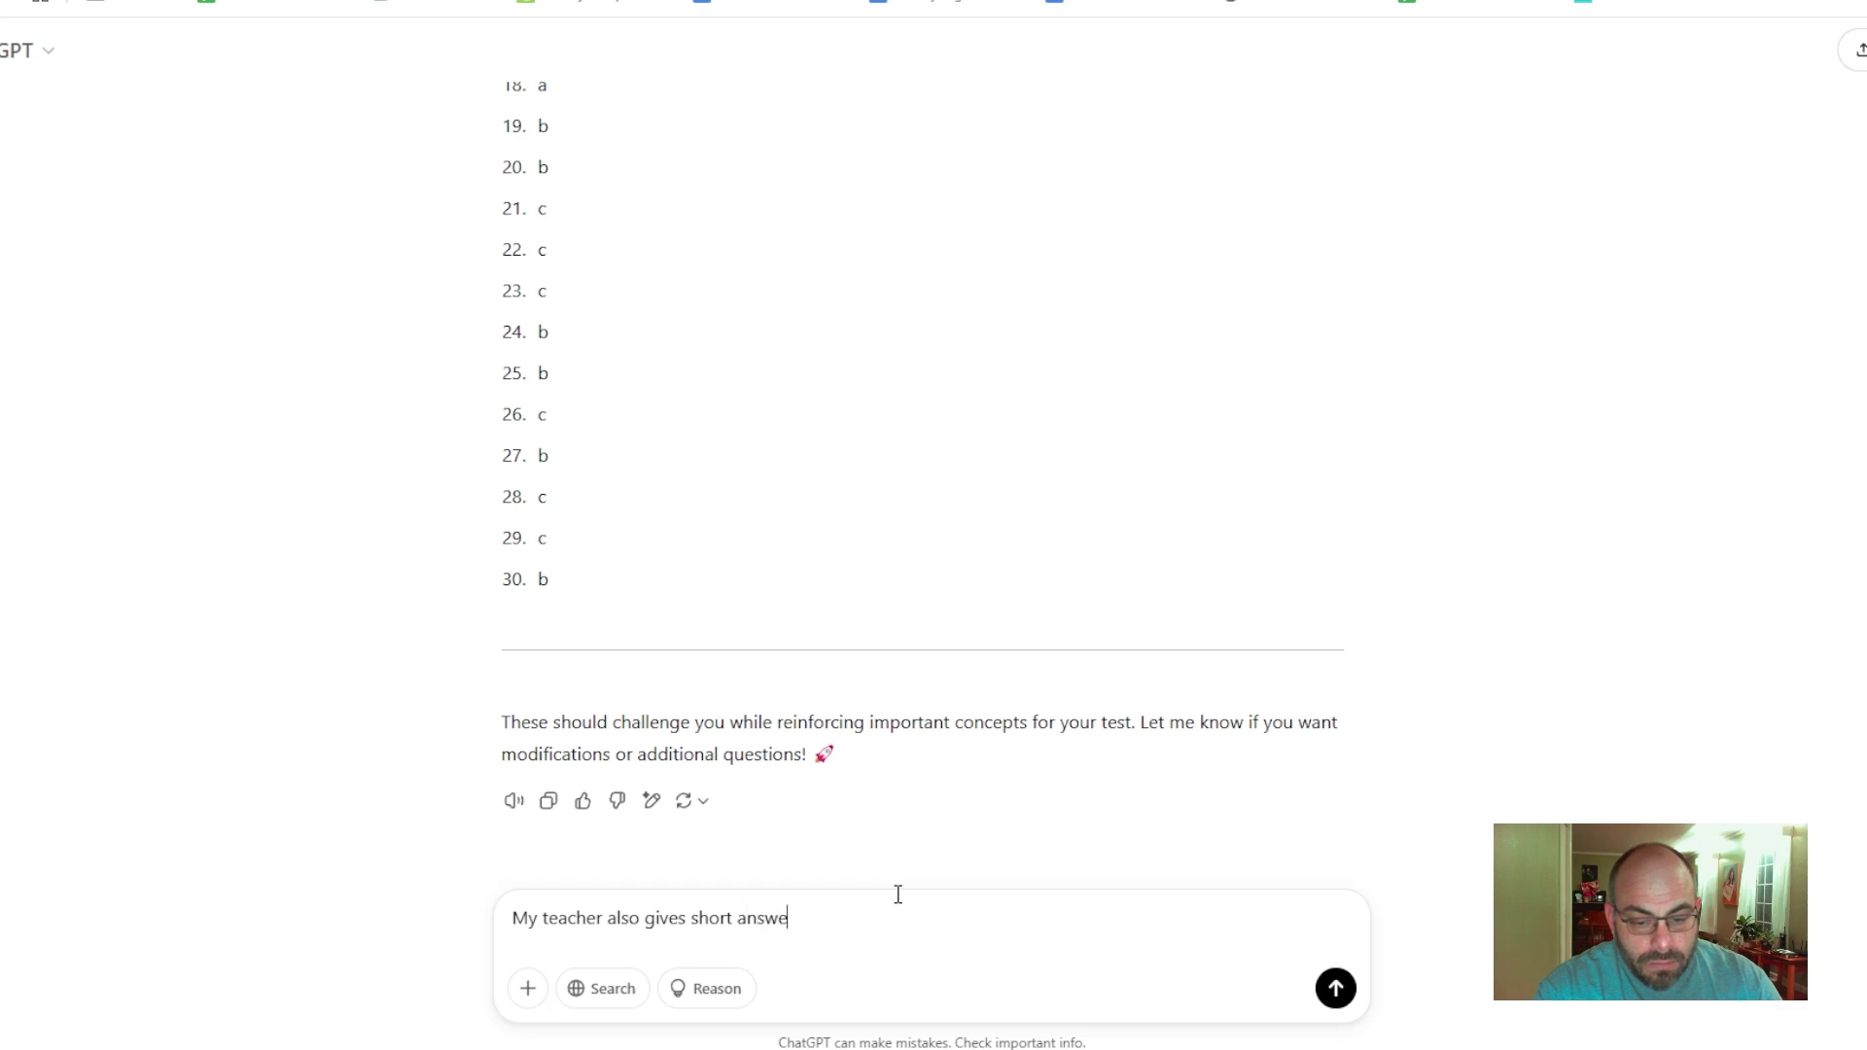
{"action": "type", "text": " that can be answe"}
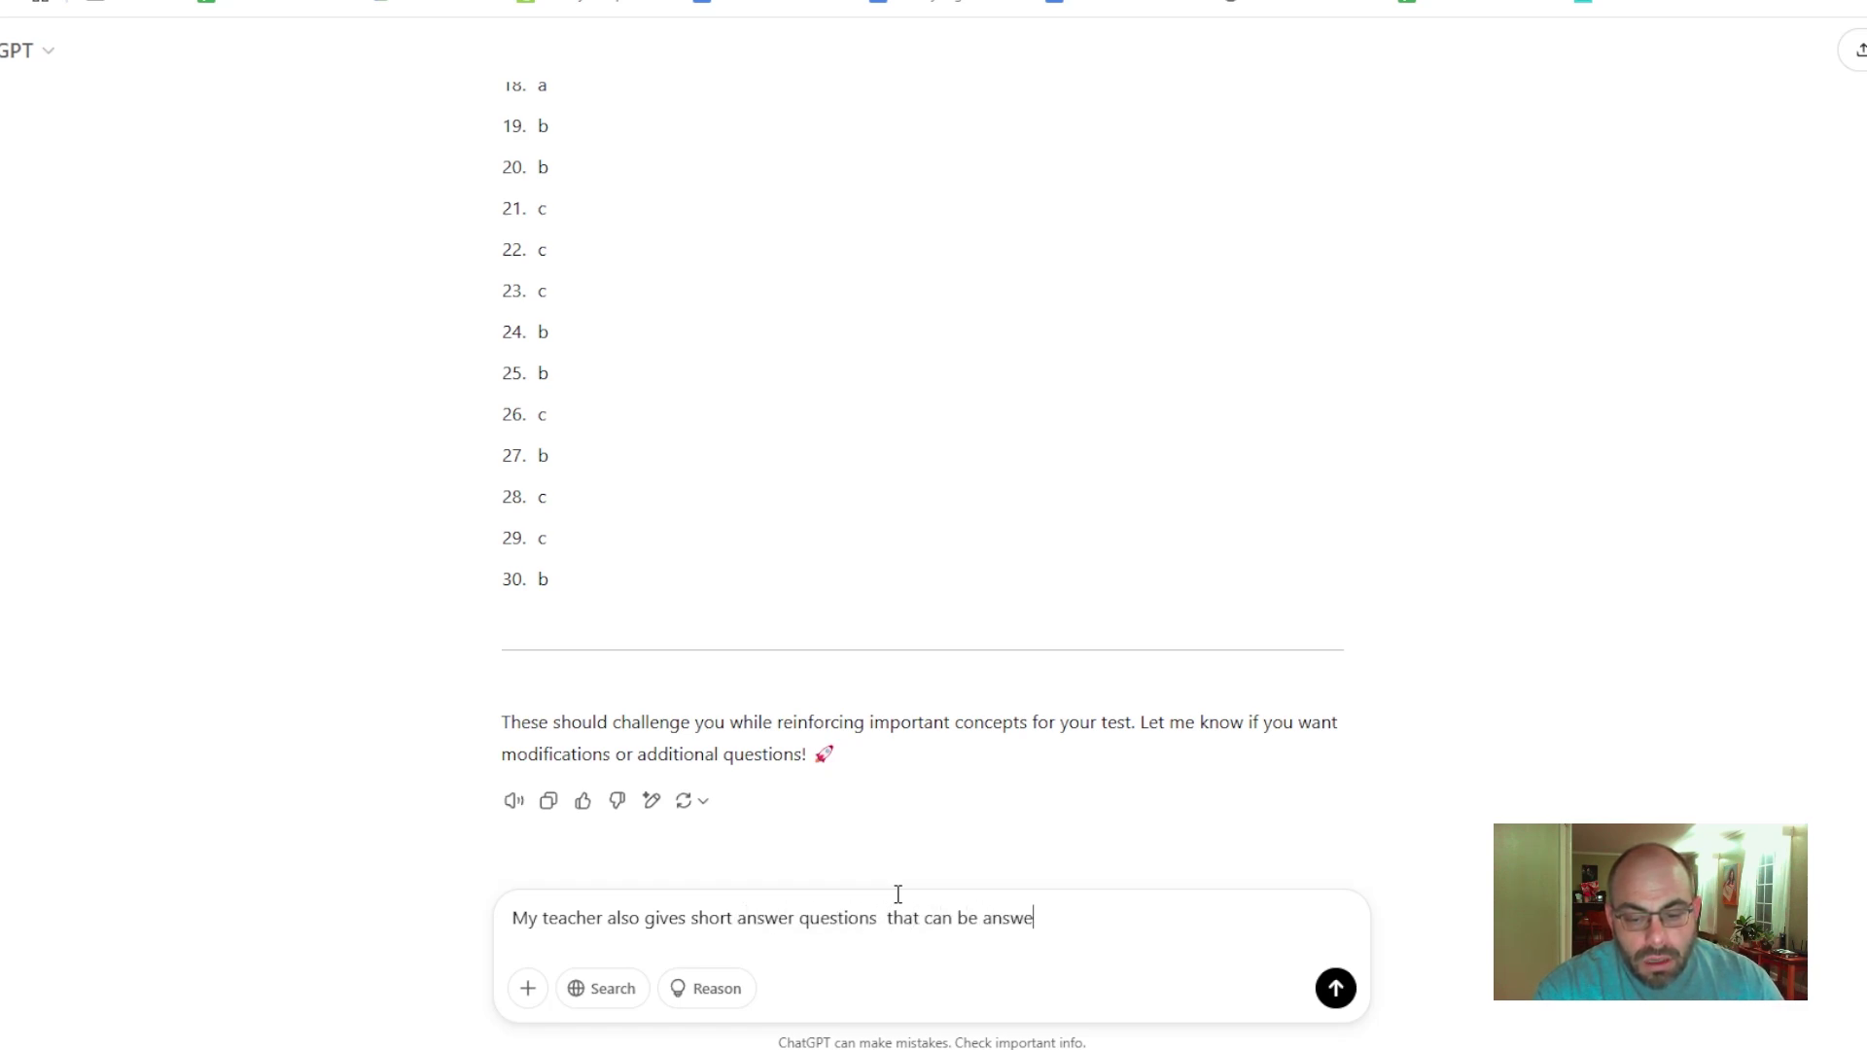
{"action": "type", "text": "red in "}
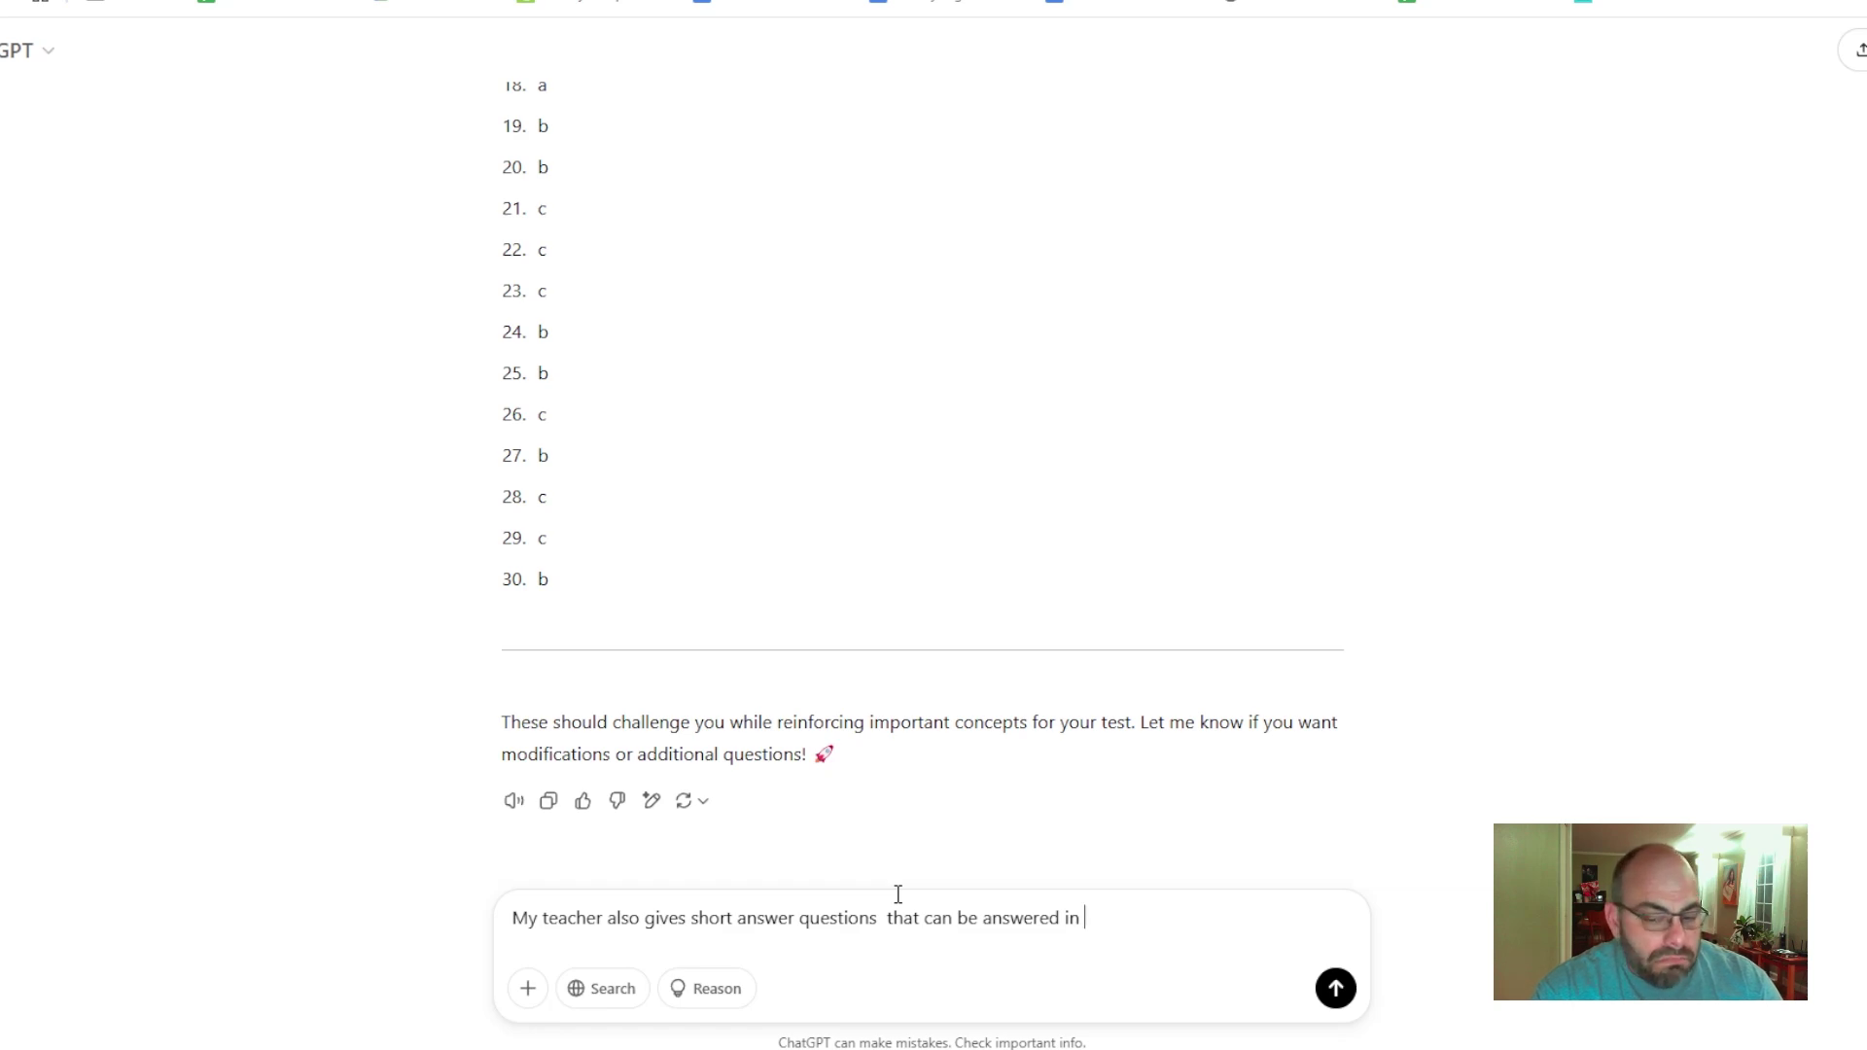
{"action": "type", "text": "2-3 senten"}
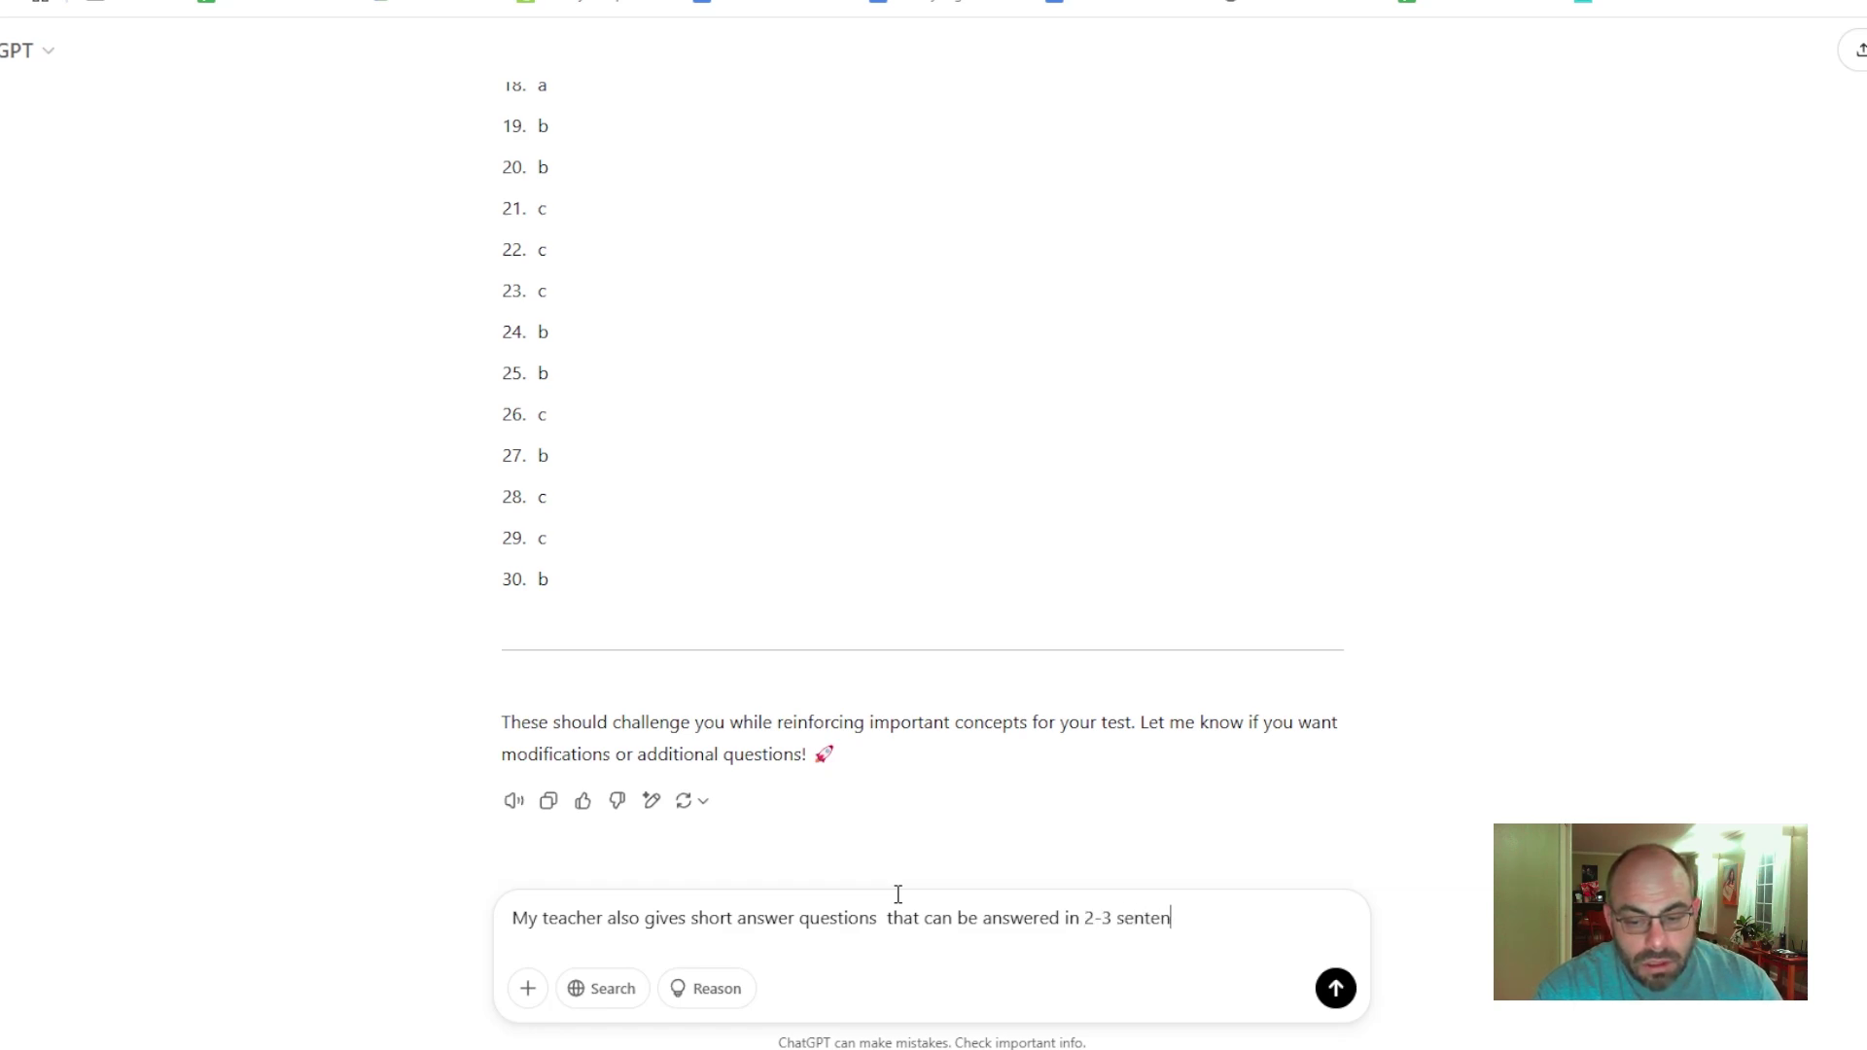
{"action": "type", "text": "ces. Create 10"}
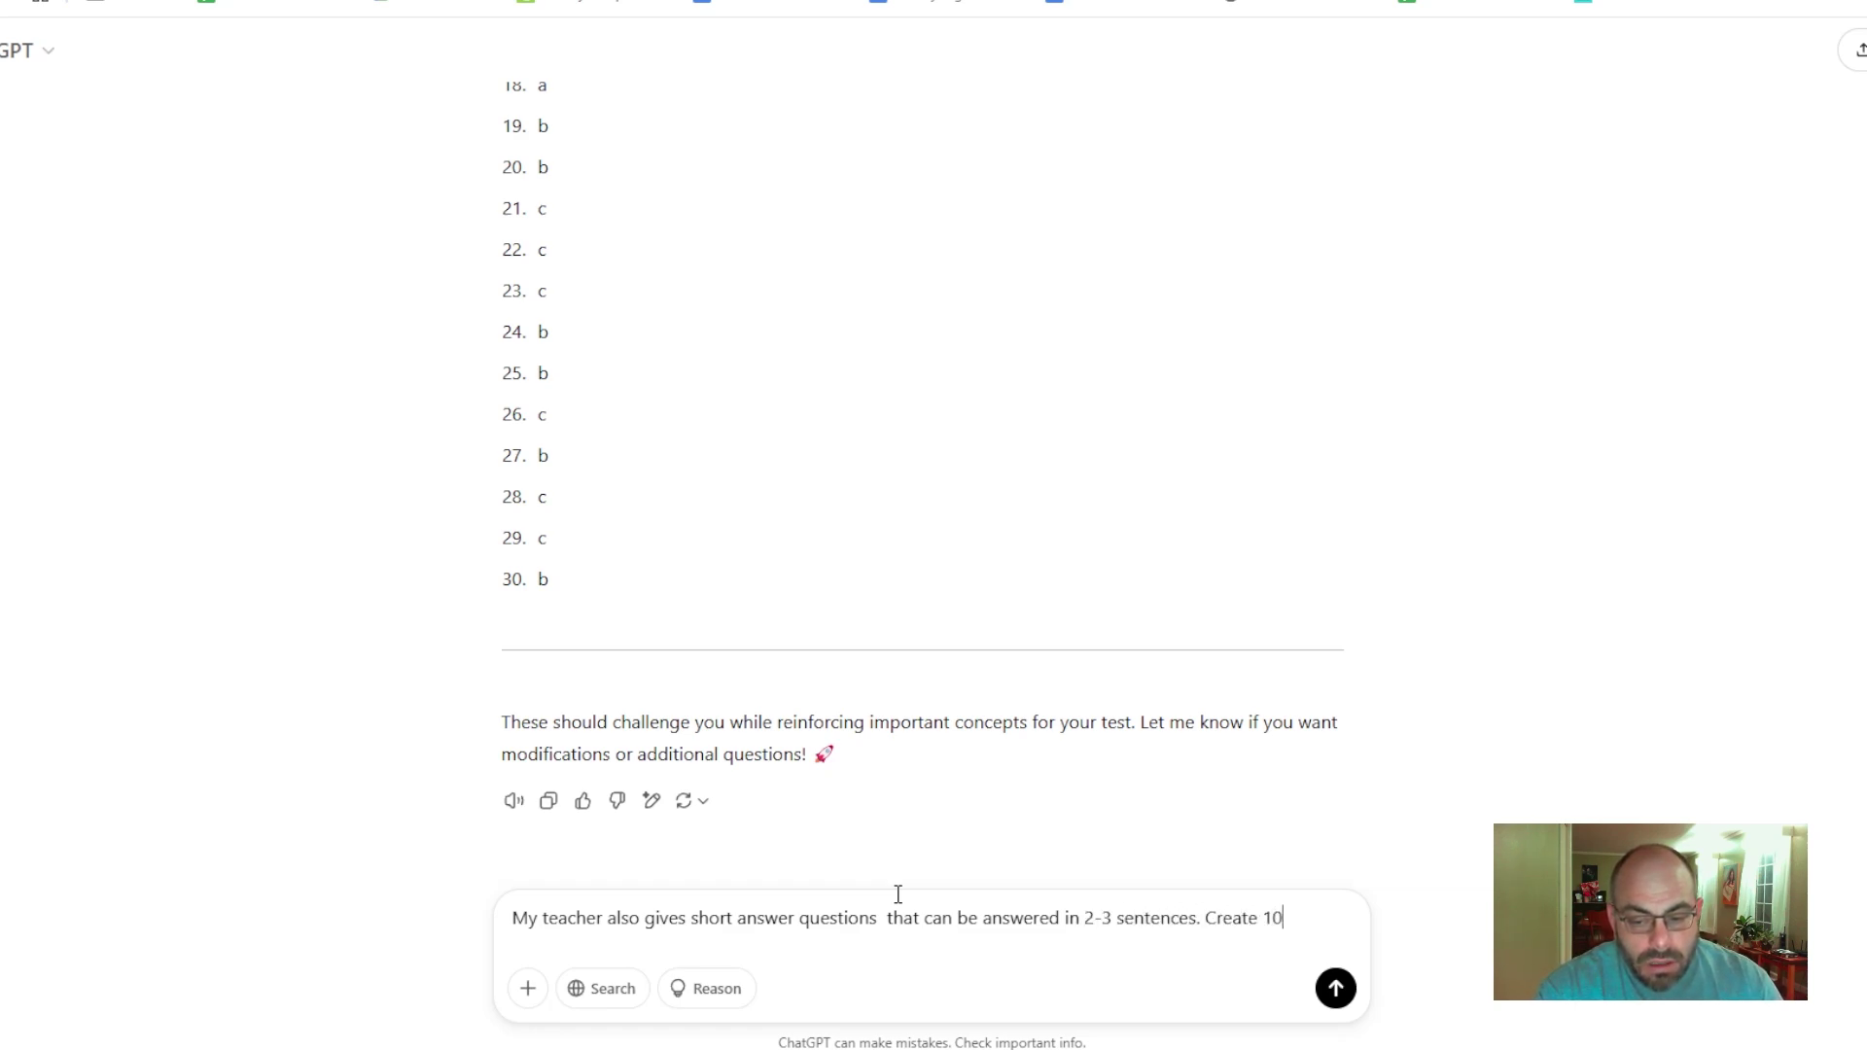
- Finish the prompt with "of those and provide a key for each." and send it
{"action": "type", "text": " of those"}
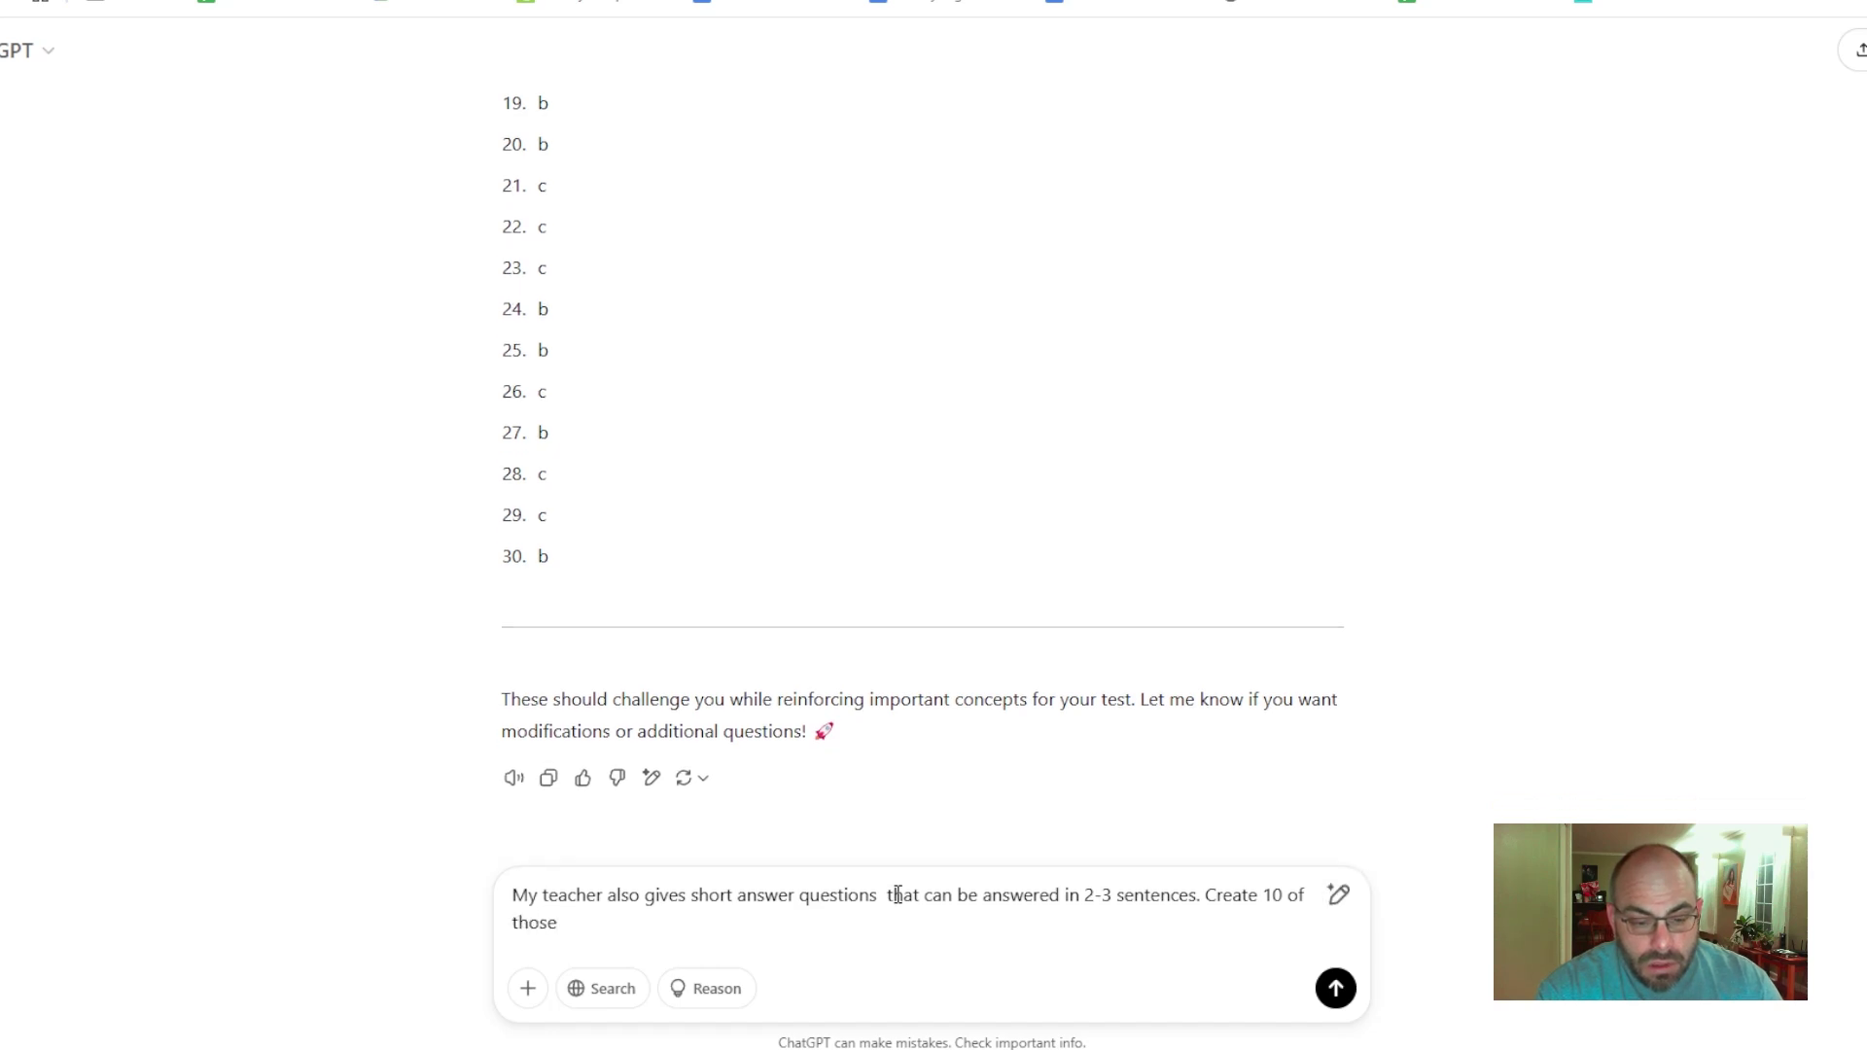
{"action": "type", "text": " and provide a "}
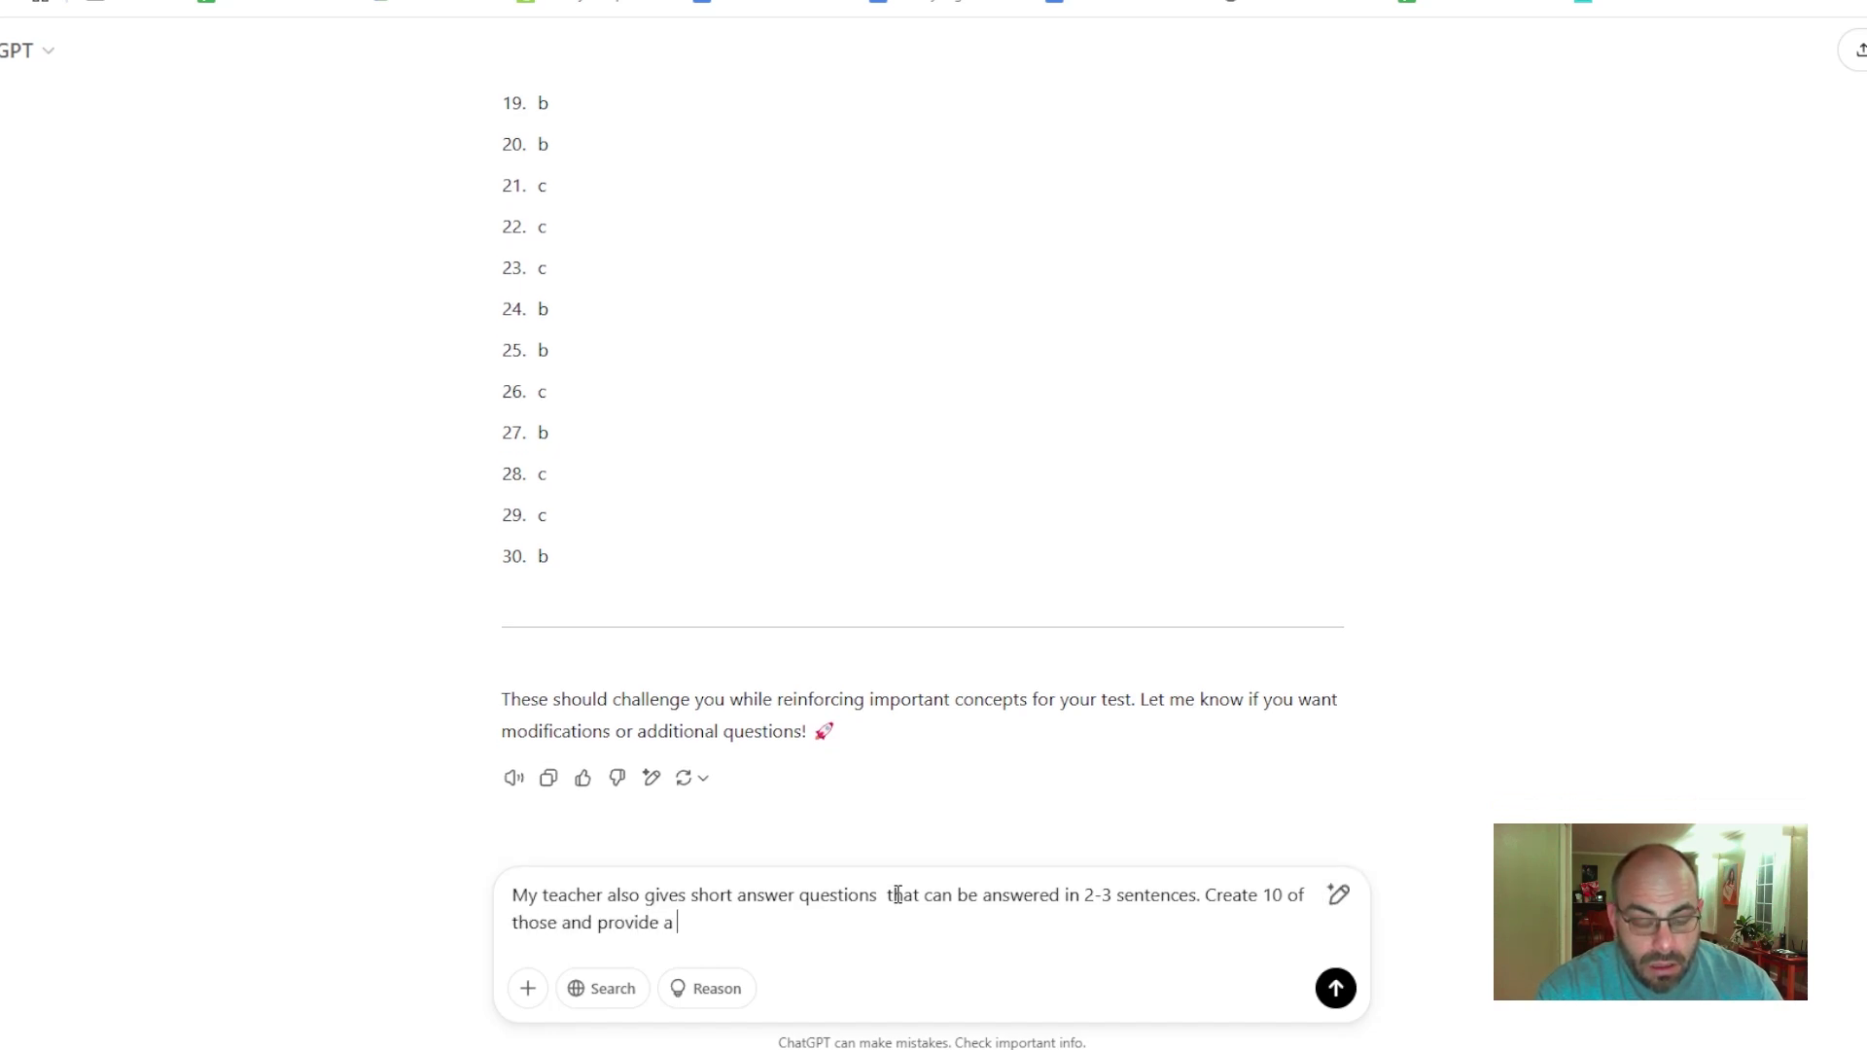
{"action": "type", "text": "dey (sh"}
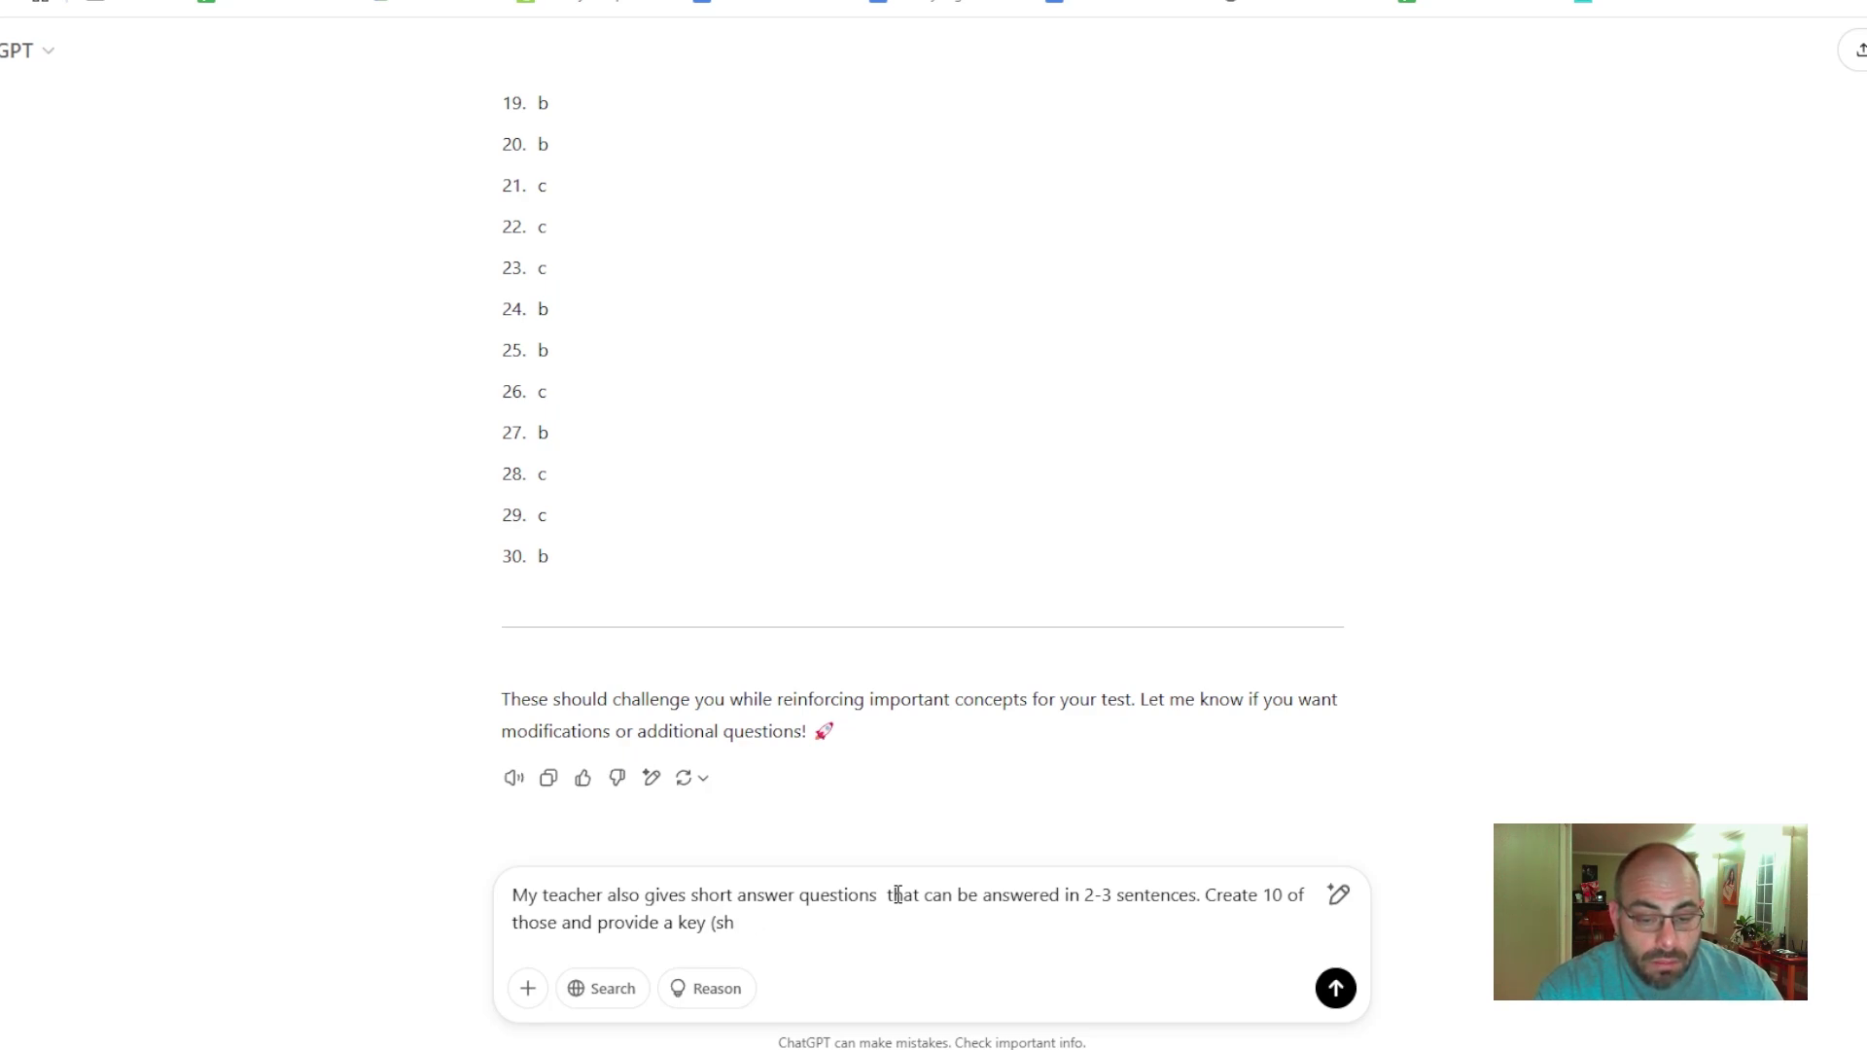
{"action": "type", "text": "ofor each."}
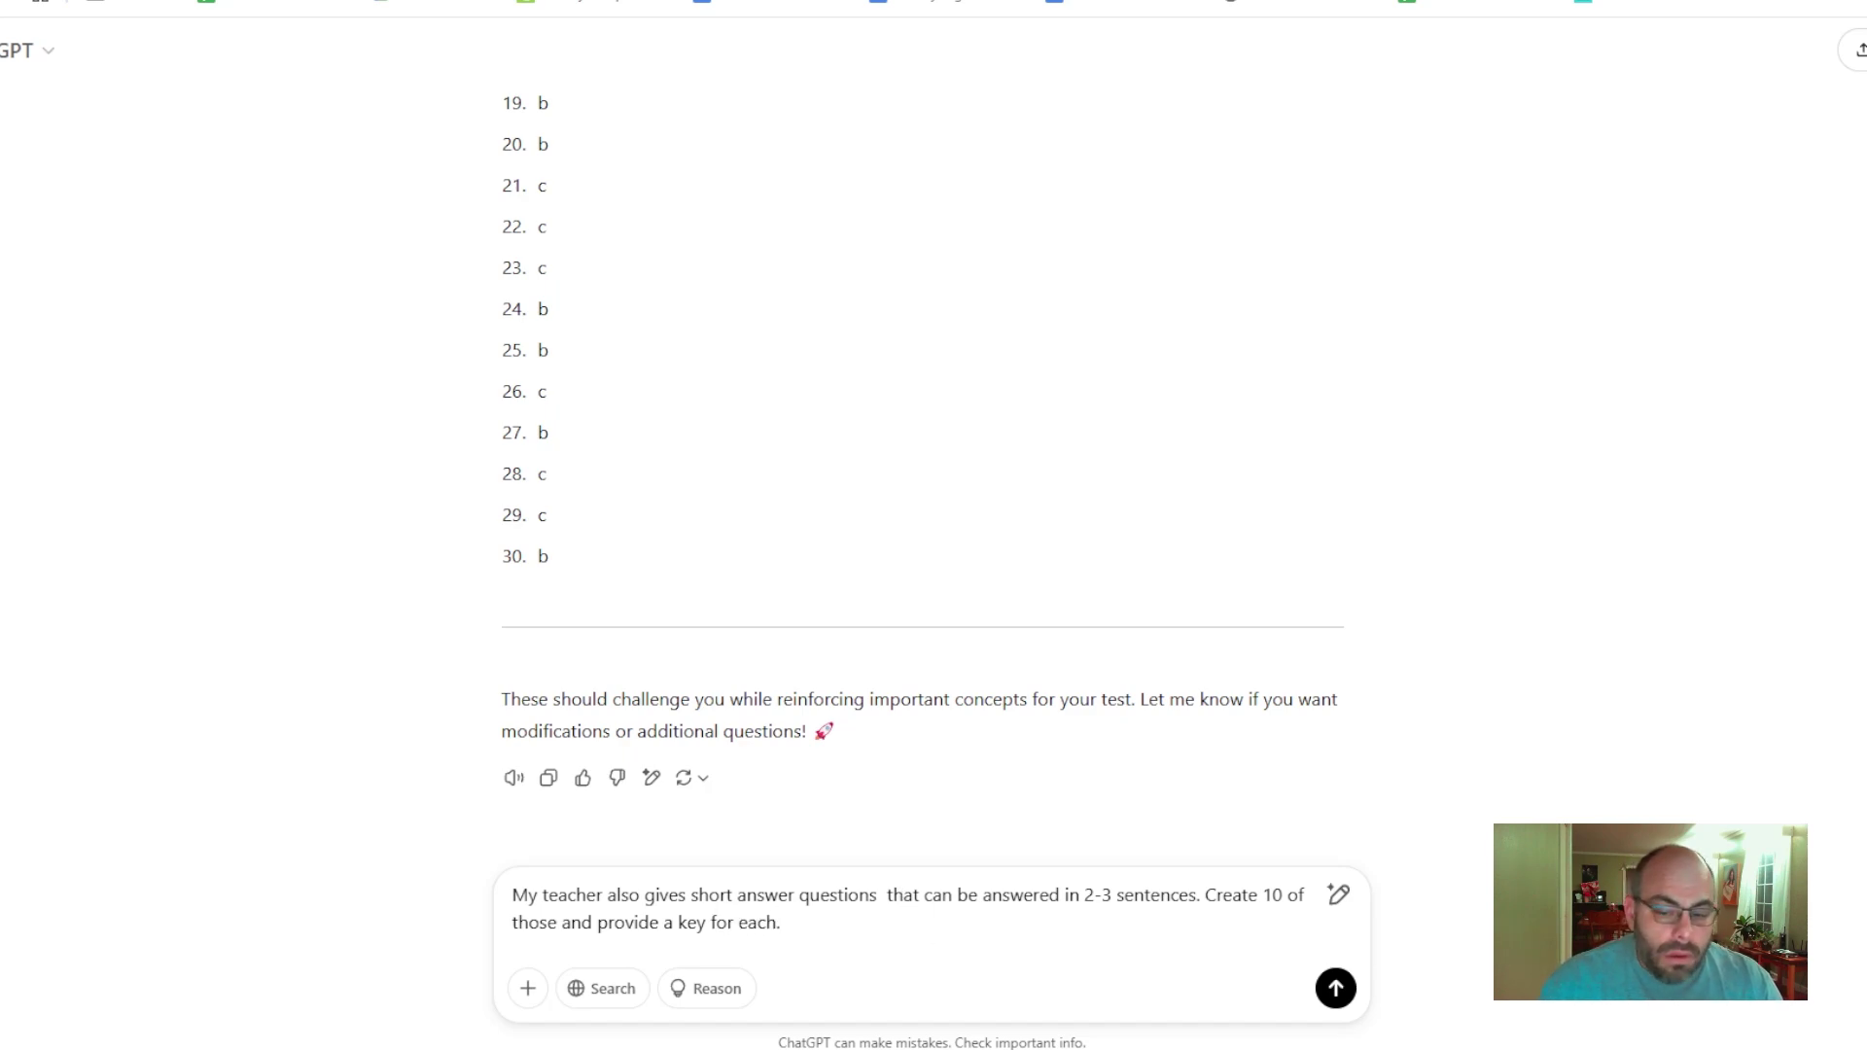
{"action": "left_click", "coordinate": [1334, 988]}
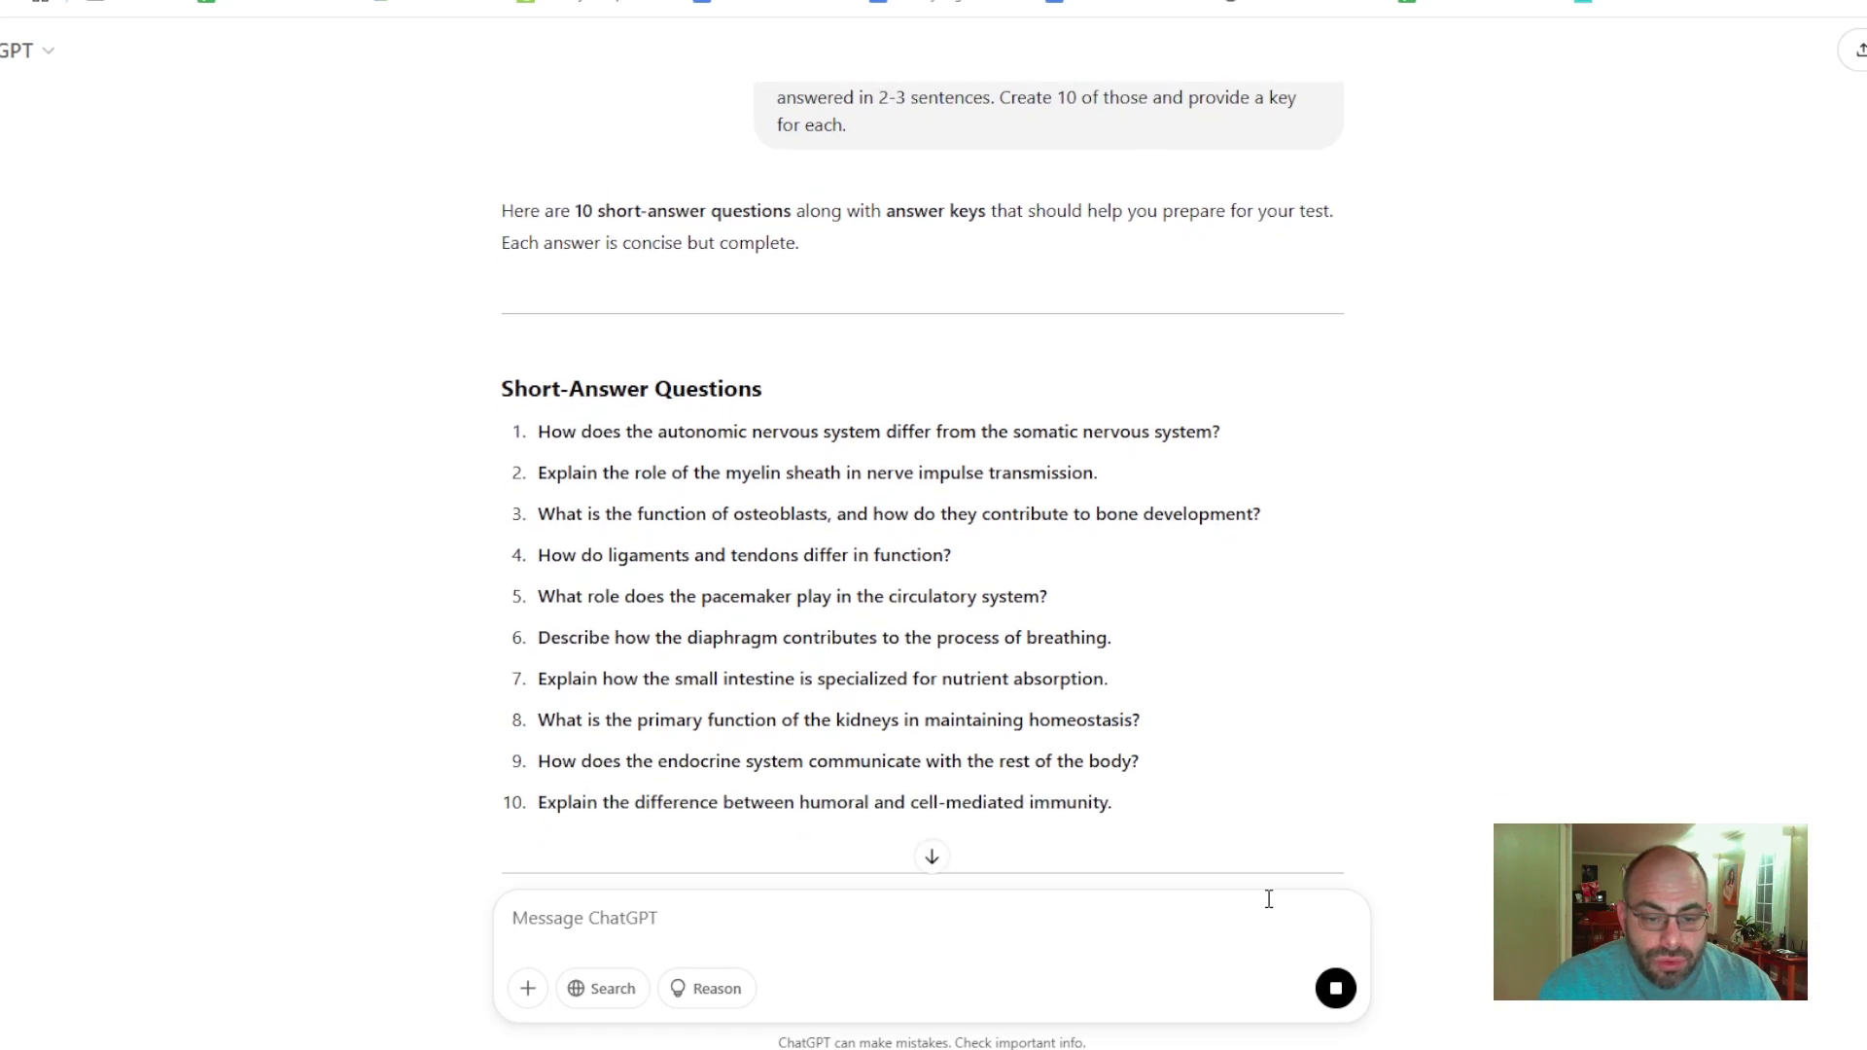
- Review the short-answer questions and the earlier chat messages, and briefly check the Honors - Unit 7 Vocabs set in Quizlet
{"action": "scroll", "coordinate": [1172, 642], "scroll_direction": "down", "scroll_amount": 3}
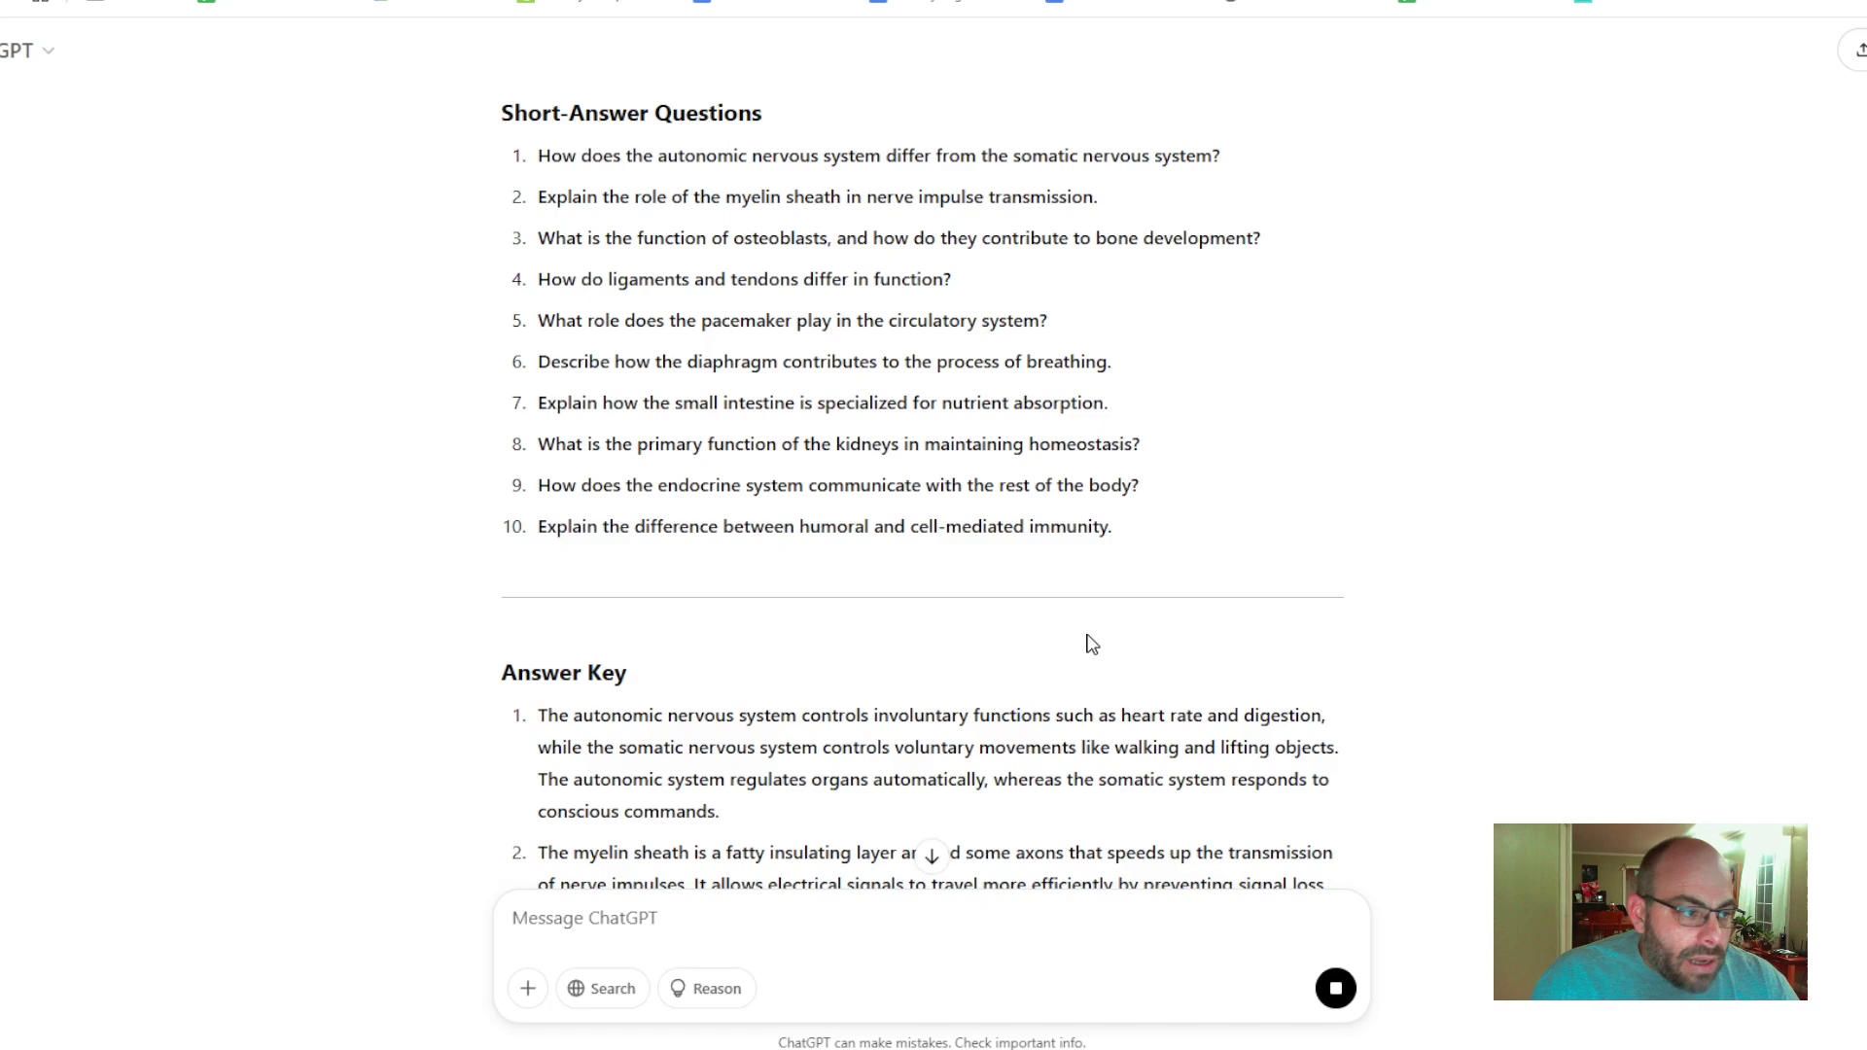
{"action": "scroll", "coordinate": [1085, 628], "scroll_direction": "up", "scroll_amount": 7}
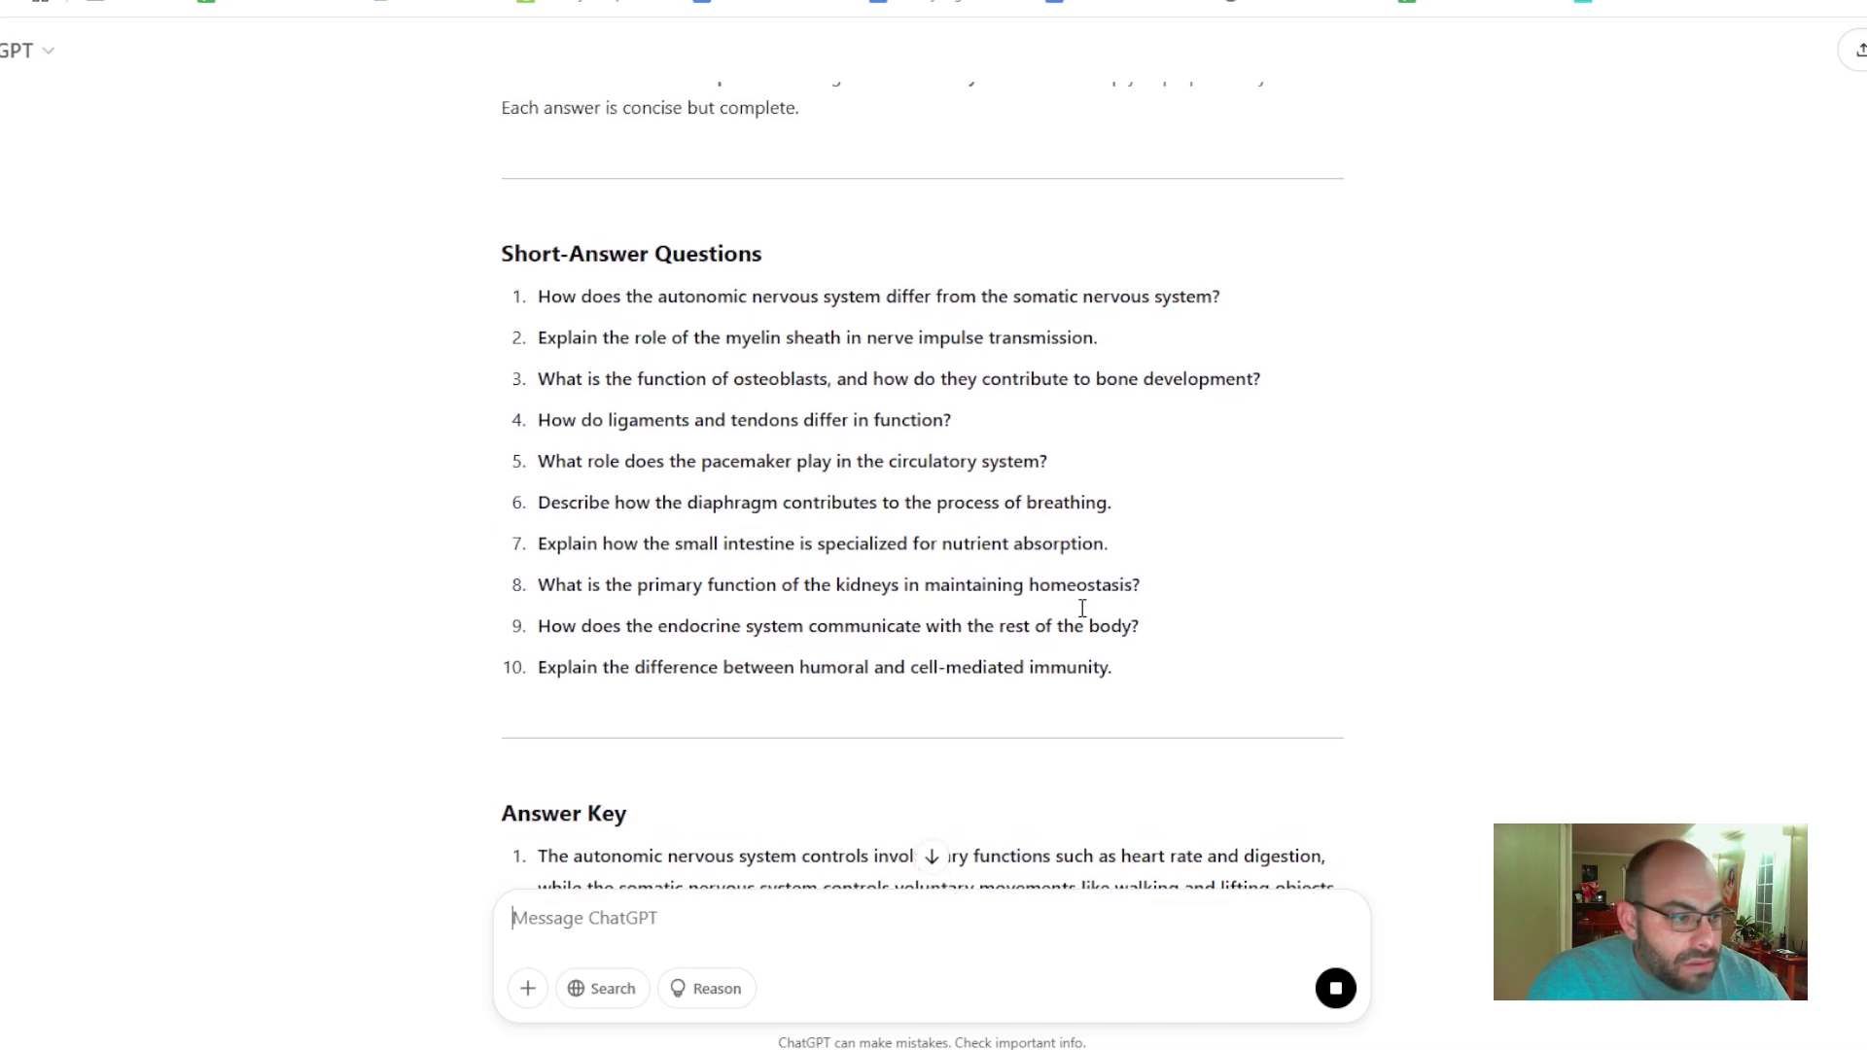
{"action": "scroll", "coordinate": [1050, 627], "scroll_direction": "up", "scroll_amount": 20}
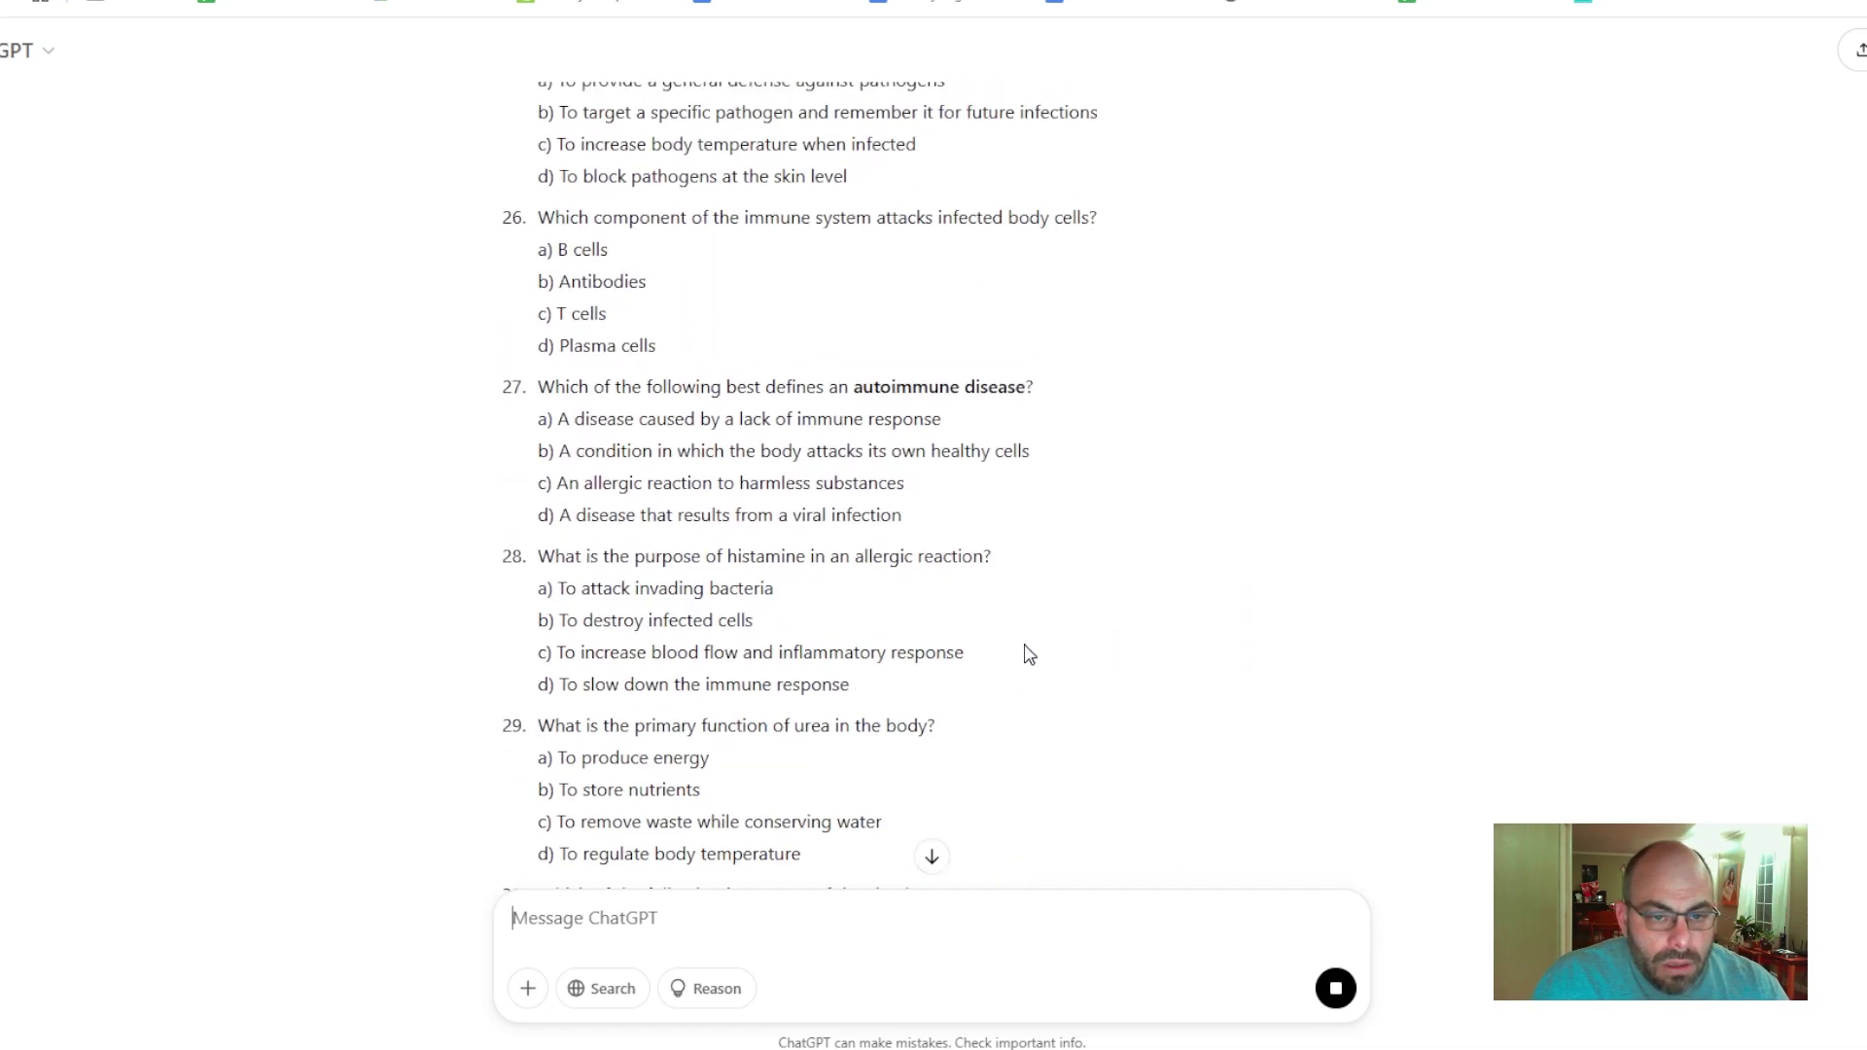
{"action": "scroll", "coordinate": [962, 618], "scroll_direction": "up", "scroll_amount": 20}
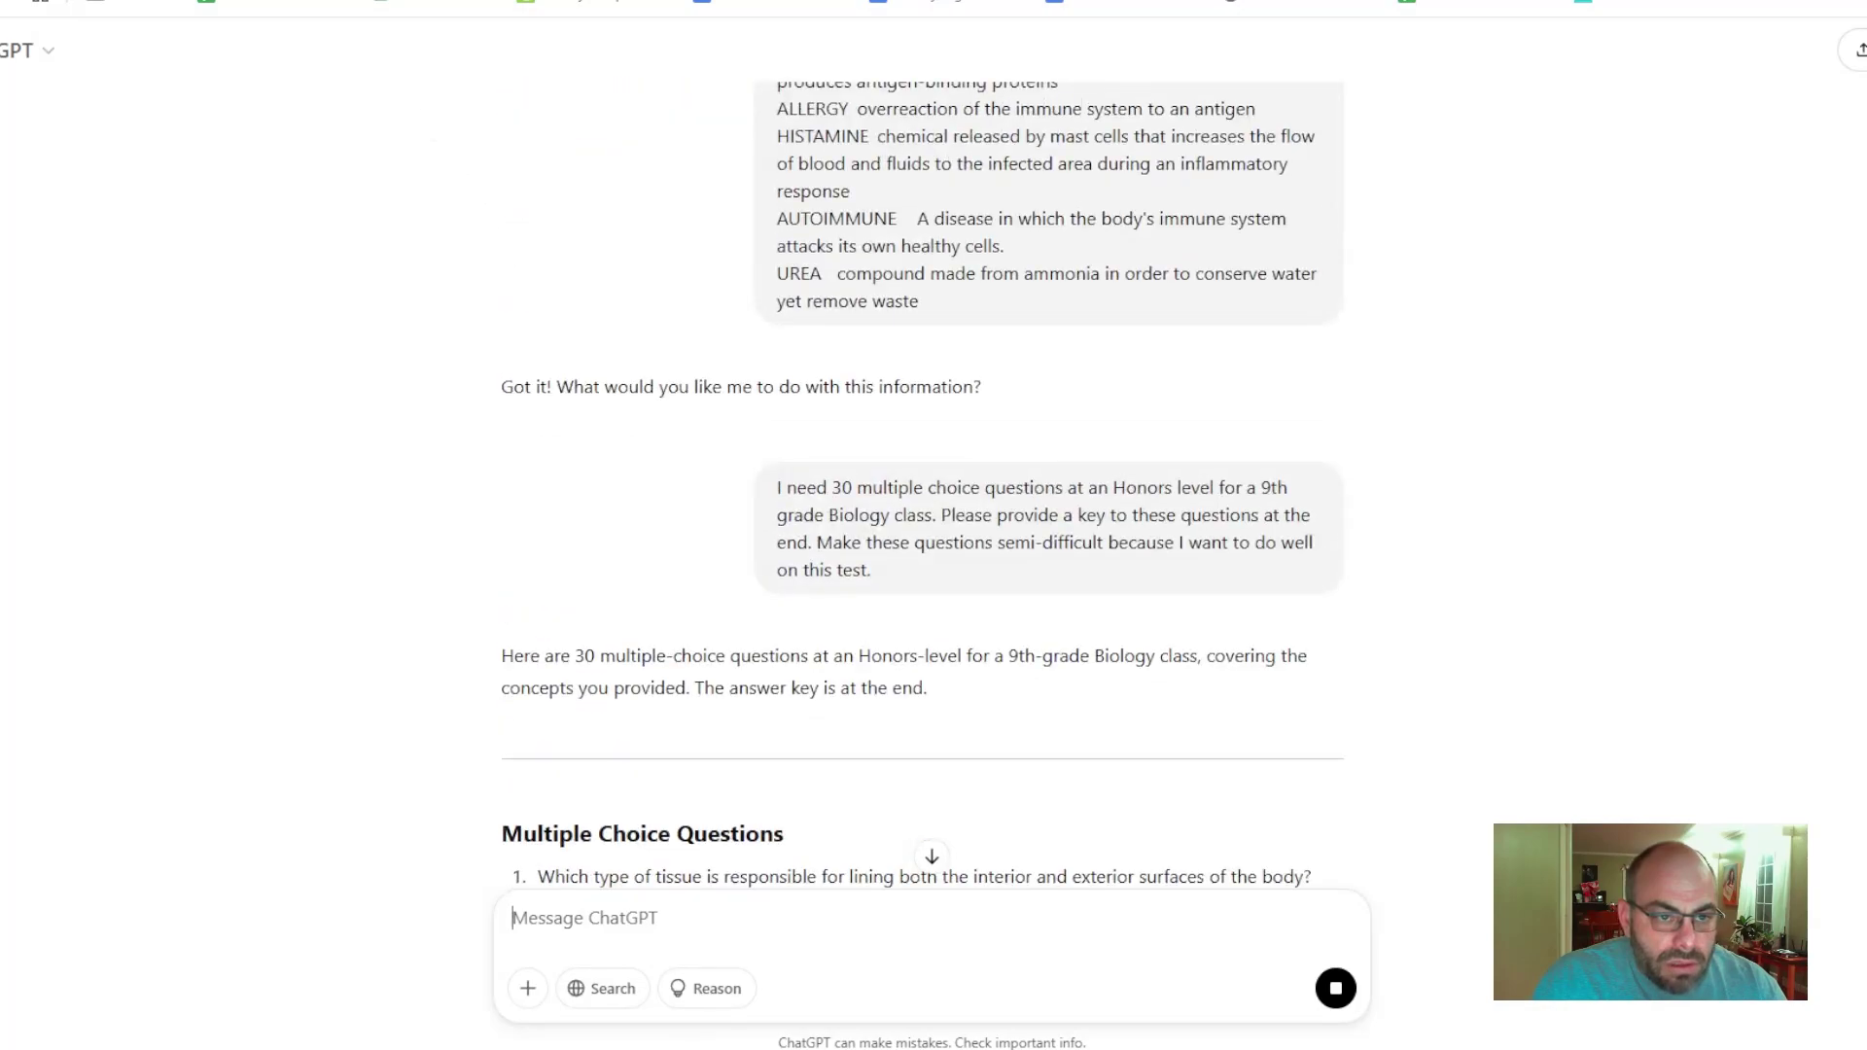
{"action": "key", "text": "ctrl+Tab"}
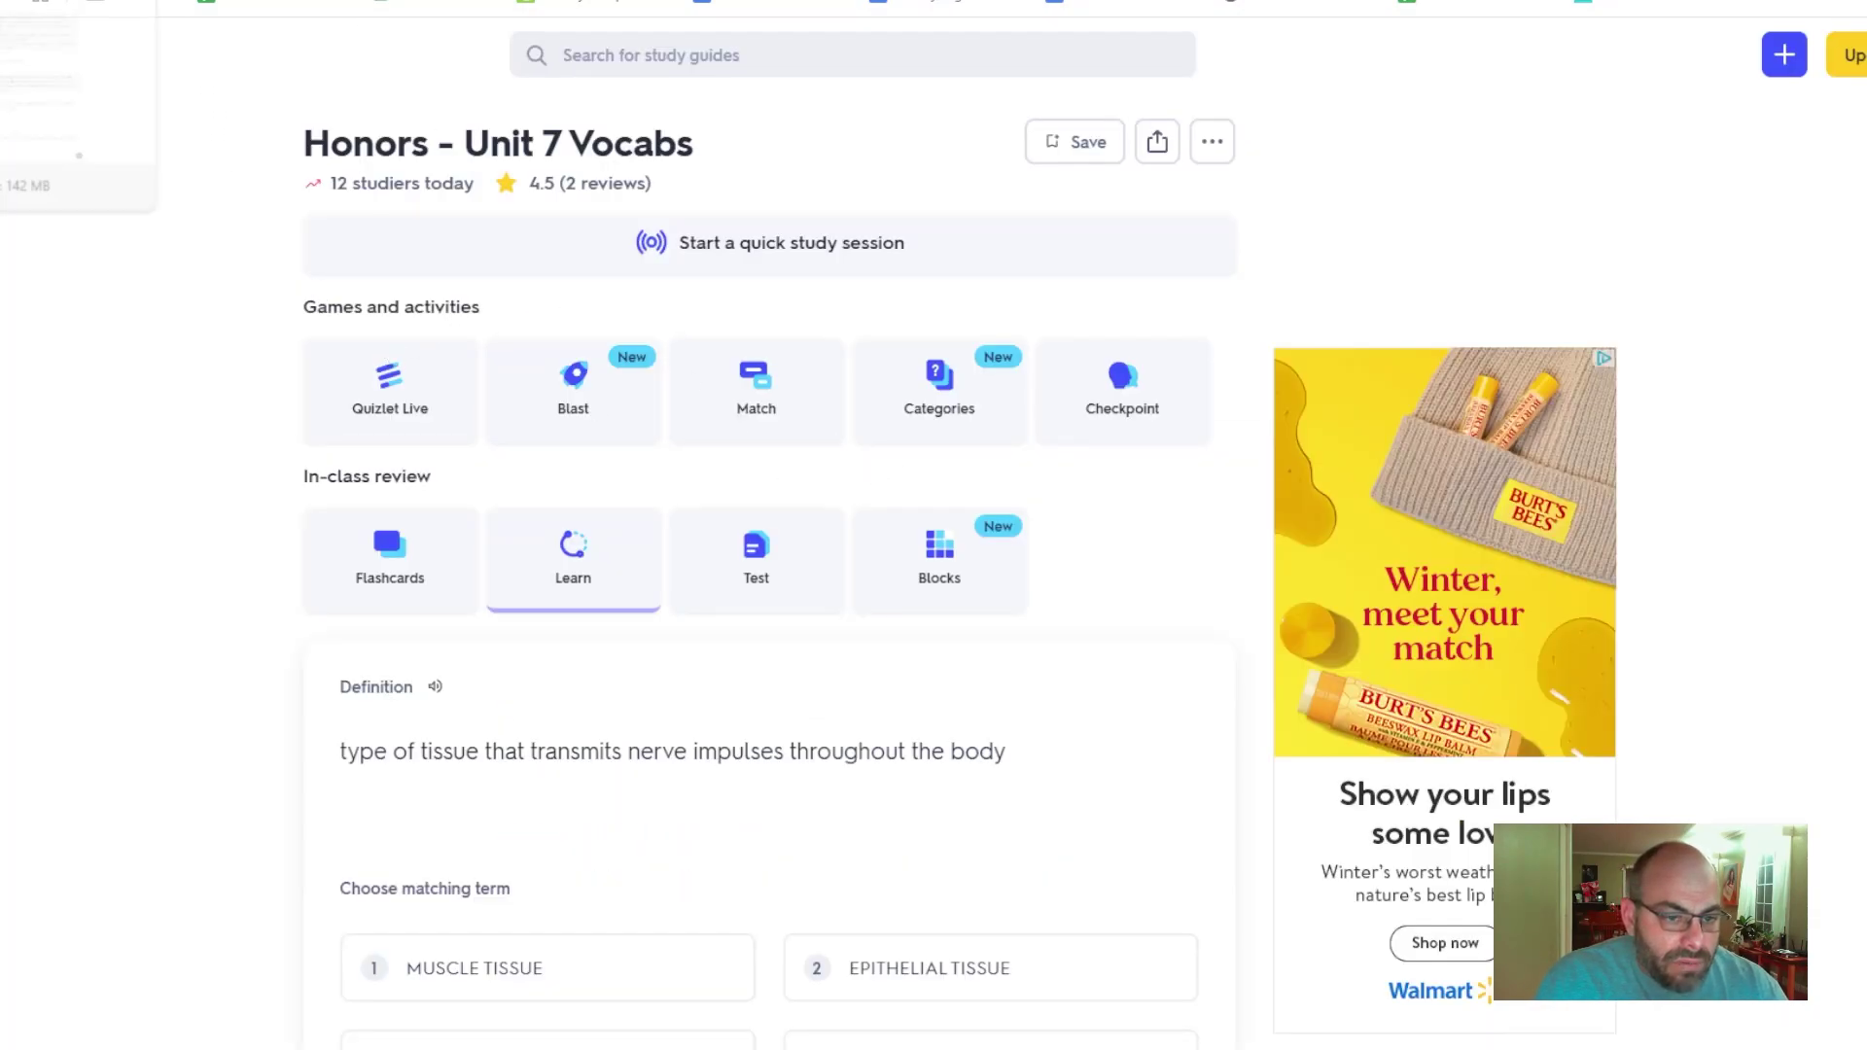
{"action": "key", "text": "ctrl+Tab"}
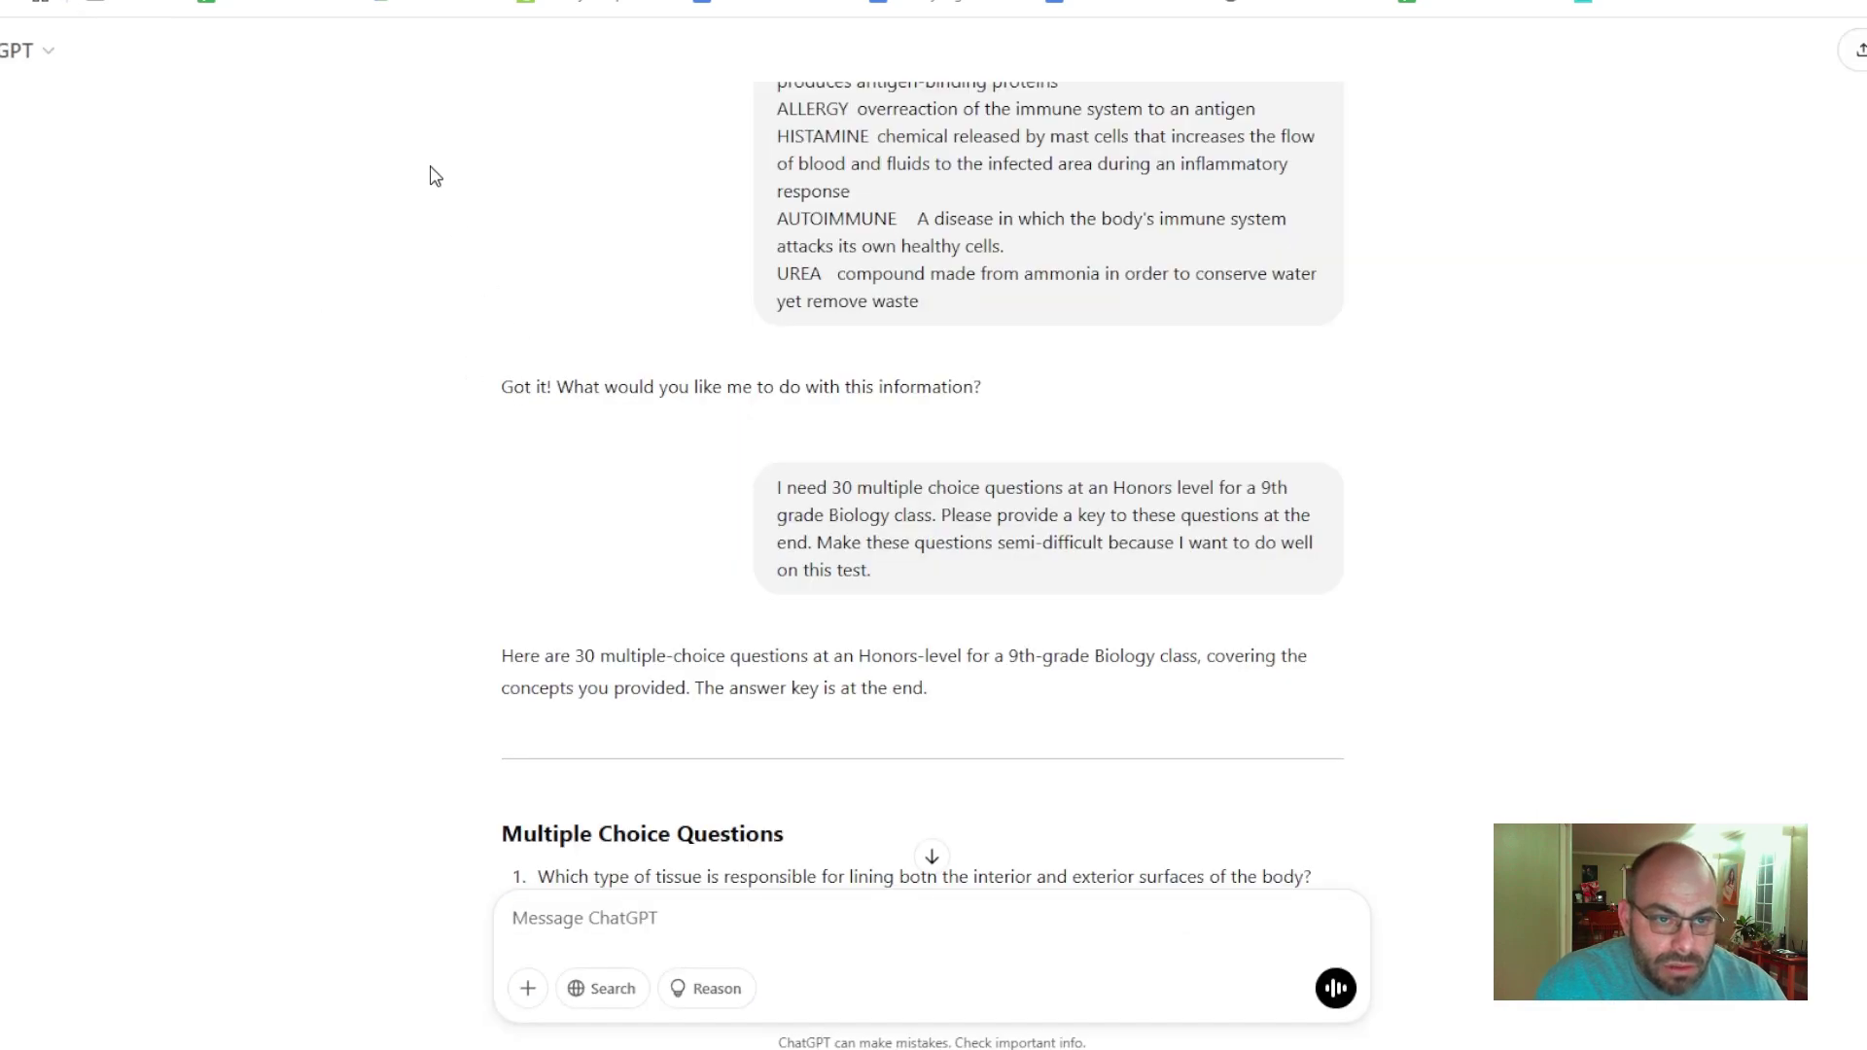
- Check the Honors - Unit 7 Vocabs set in Quizlet, and review the ChatGPT conversation down to the end of the short-answer key
{"action": "key", "text": "ctrl+shift+Tab"}
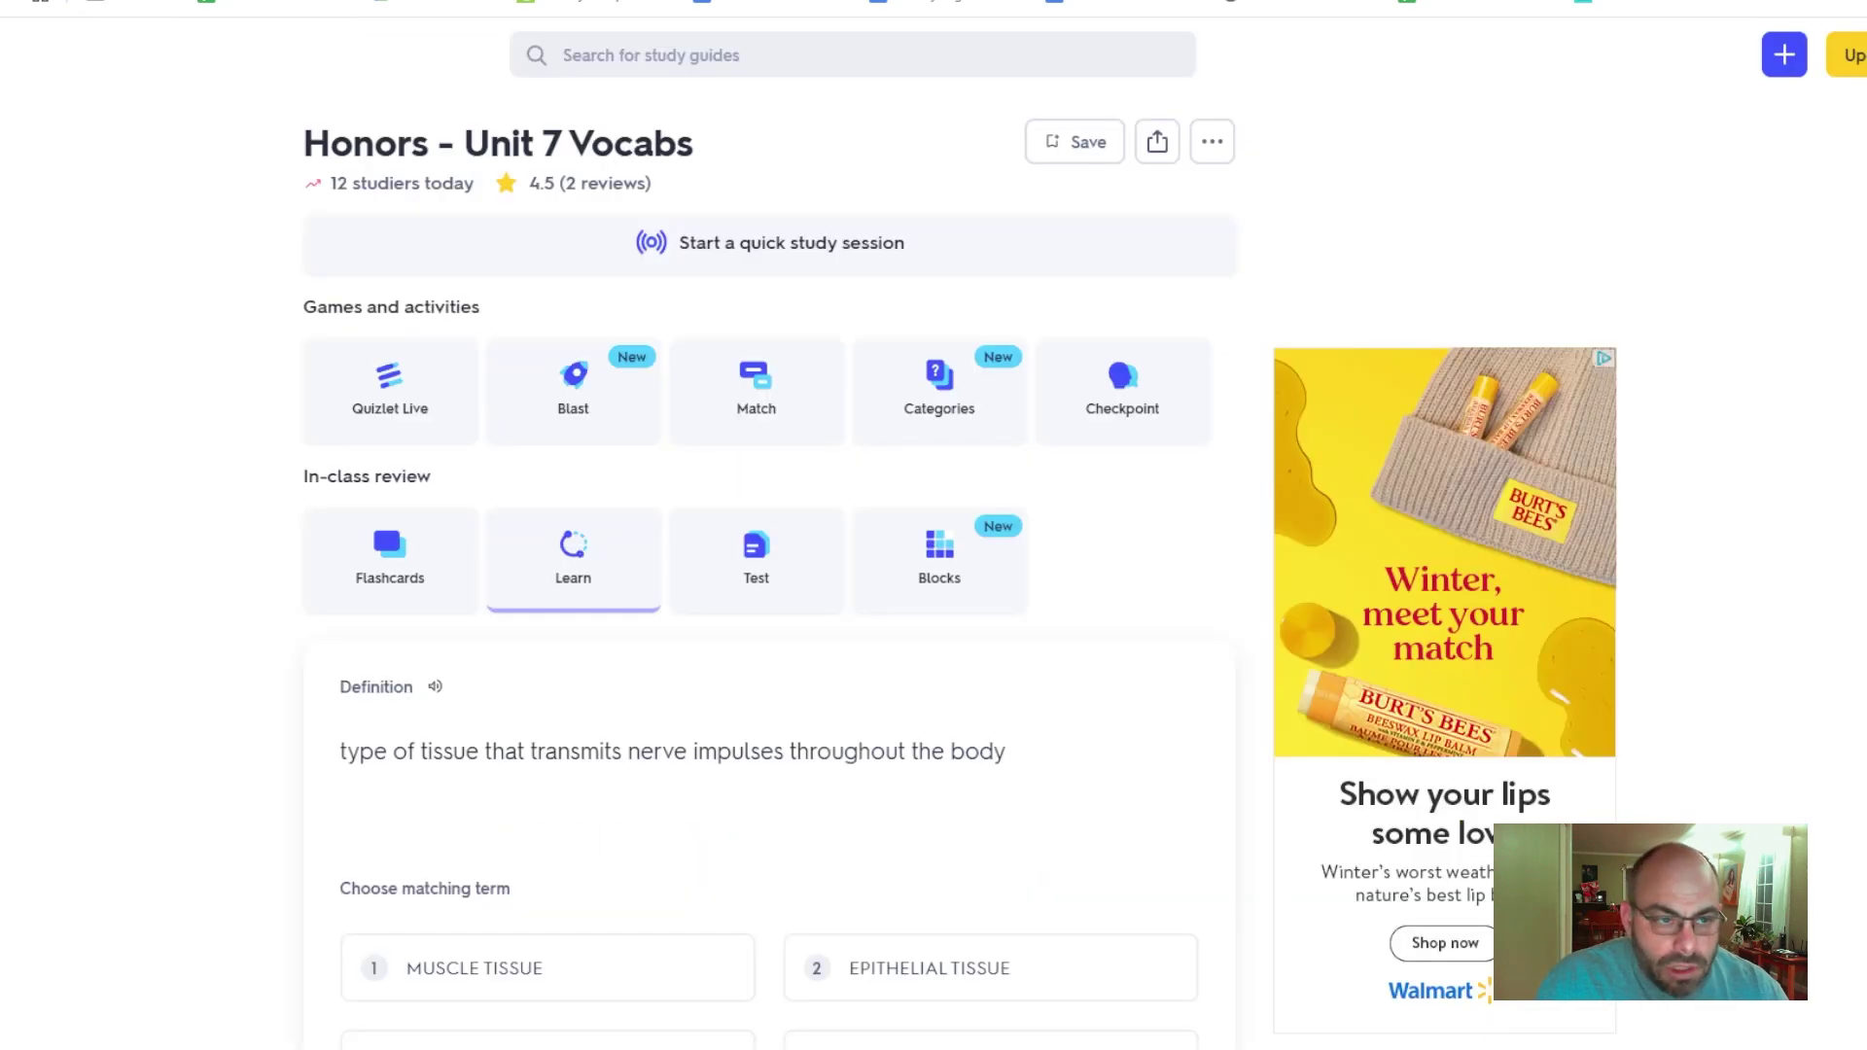
{"action": "key", "text": "ctrl+Tab"}
{"action": "scroll", "coordinate": [1097, 862], "scroll_direction": "down", "scroll_amount": 15}
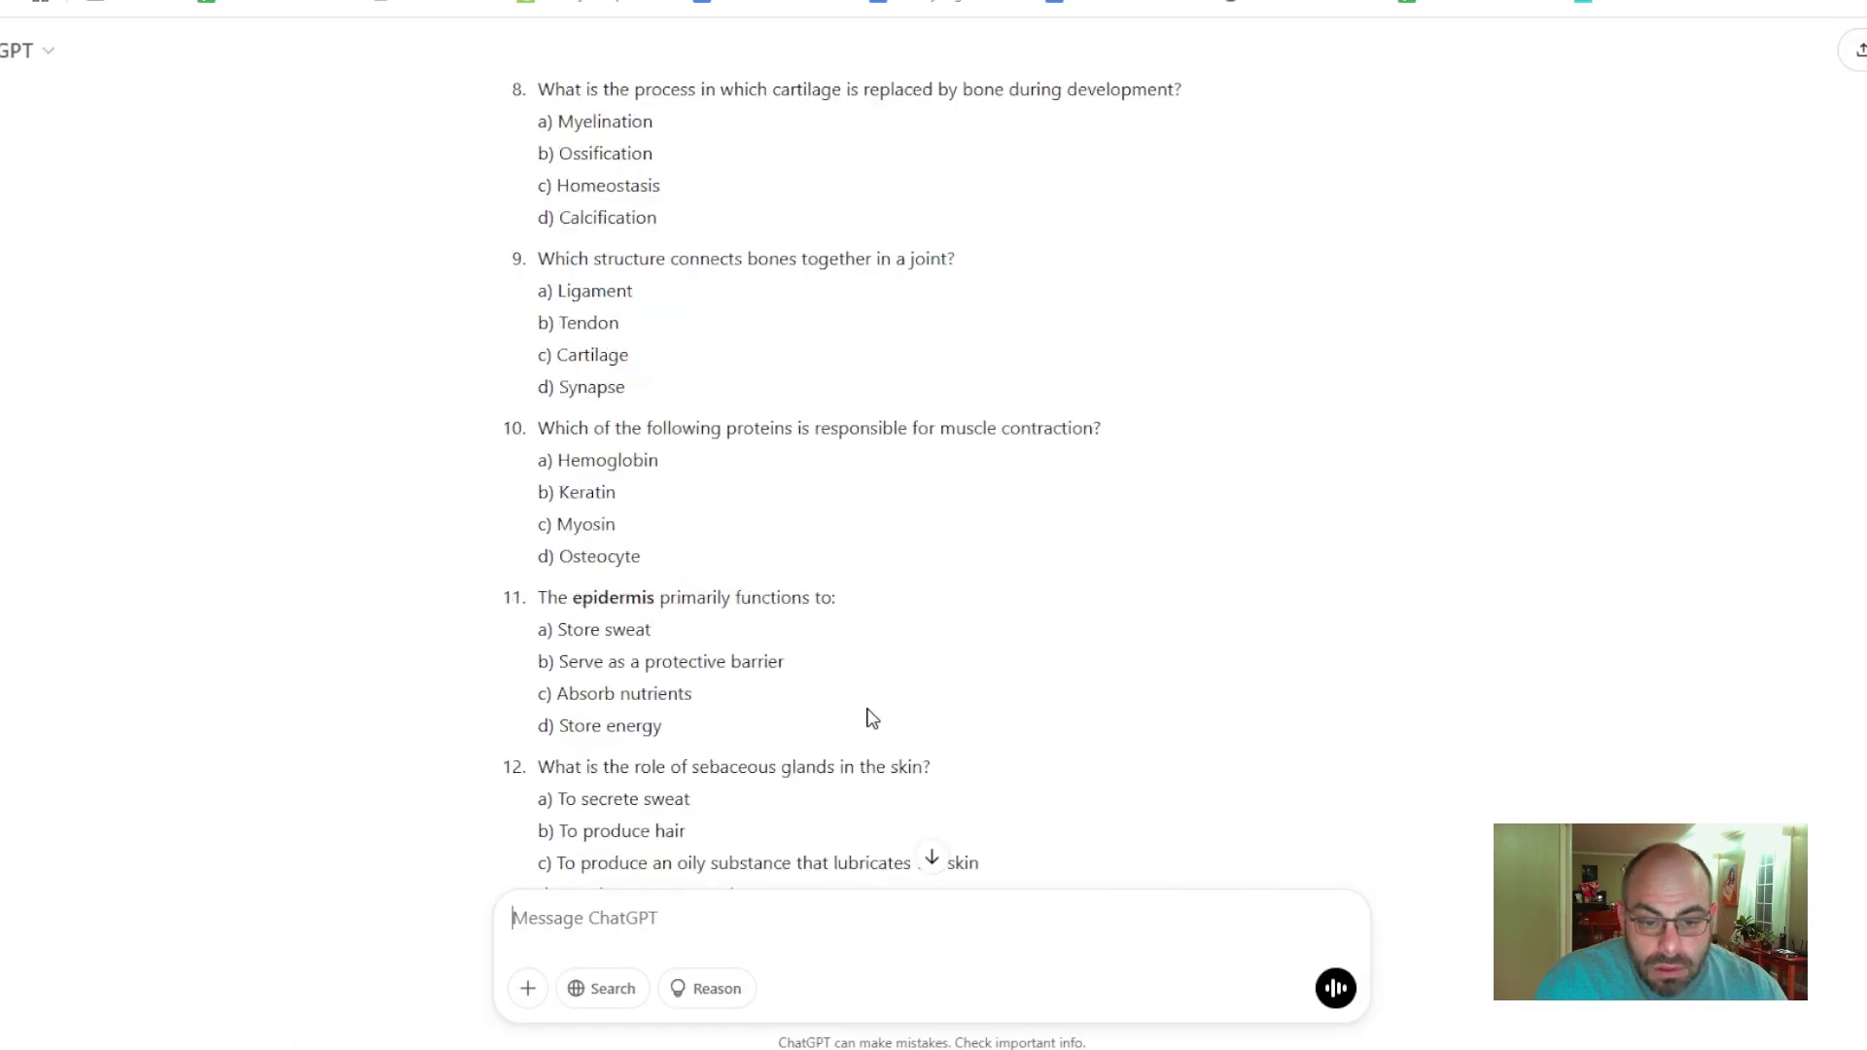
{"action": "scroll", "coordinate": [877, 700], "scroll_direction": "down", "scroll_amount": 20}
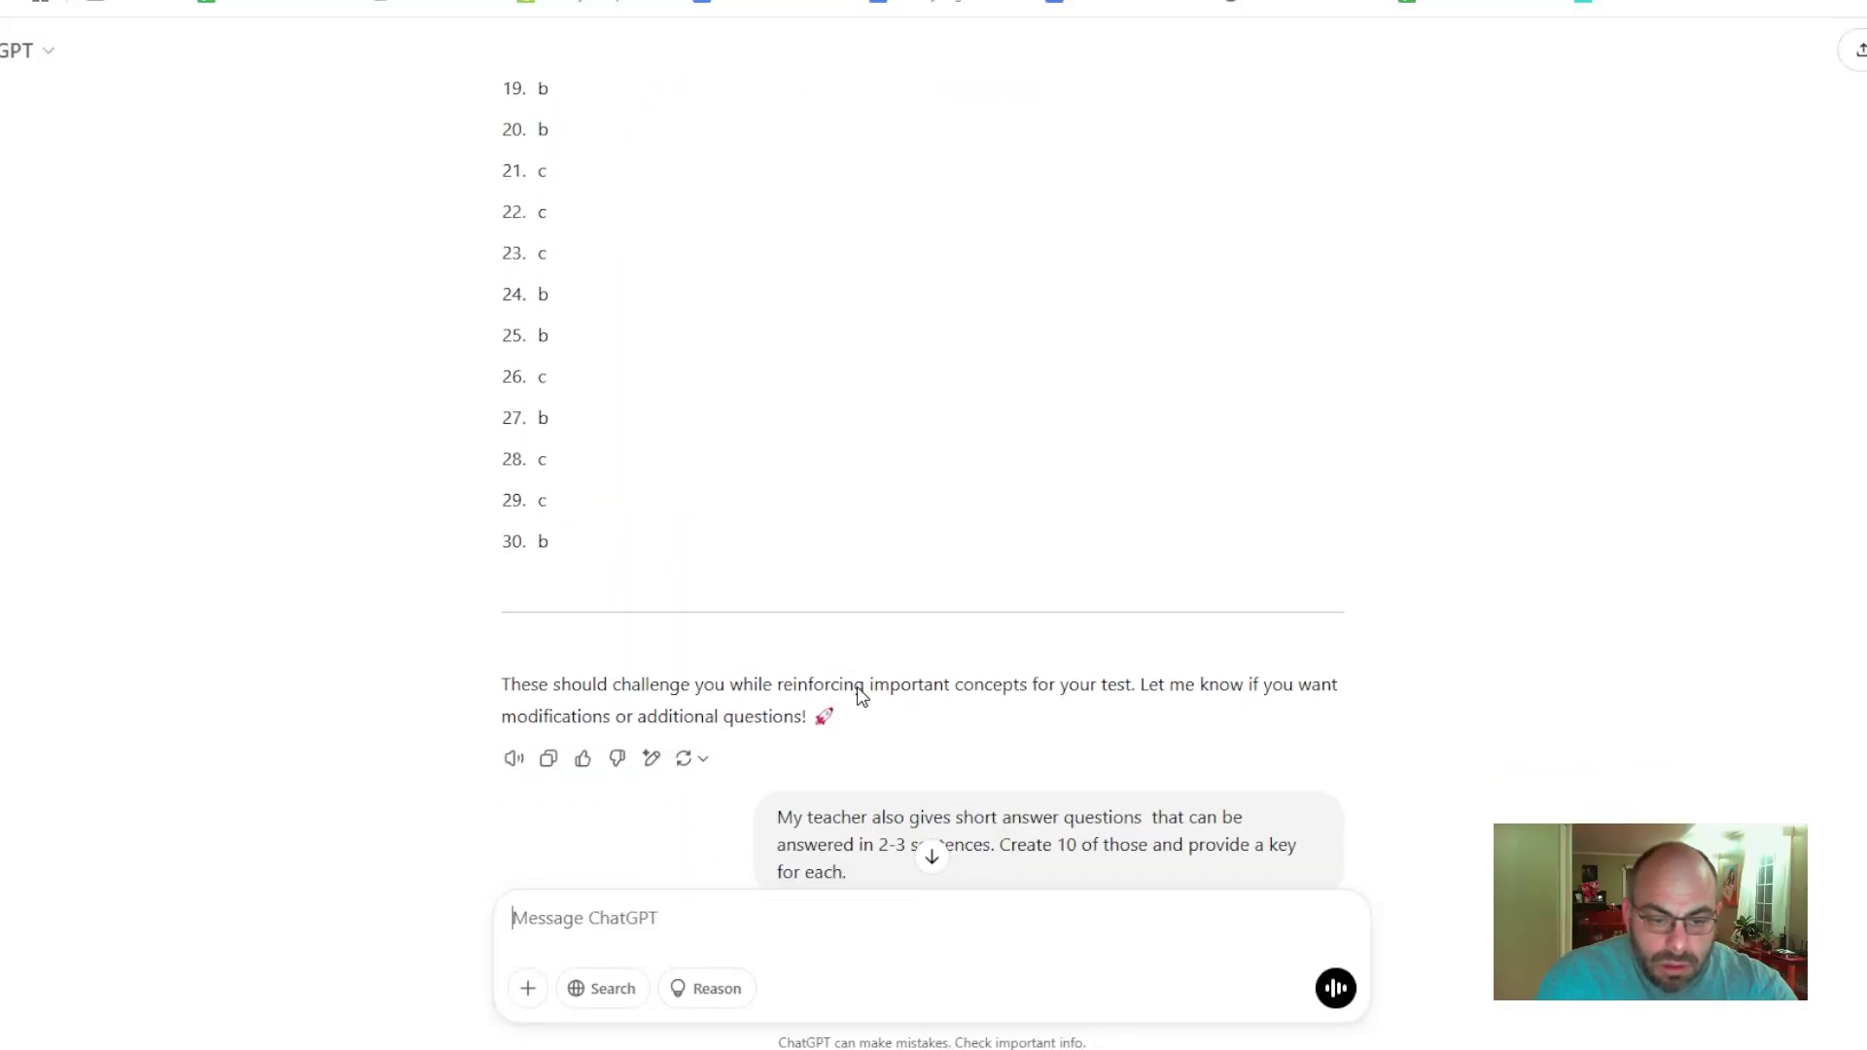
{"action": "scroll", "coordinate": [854, 715], "scroll_direction": "down", "scroll_amount": 10}
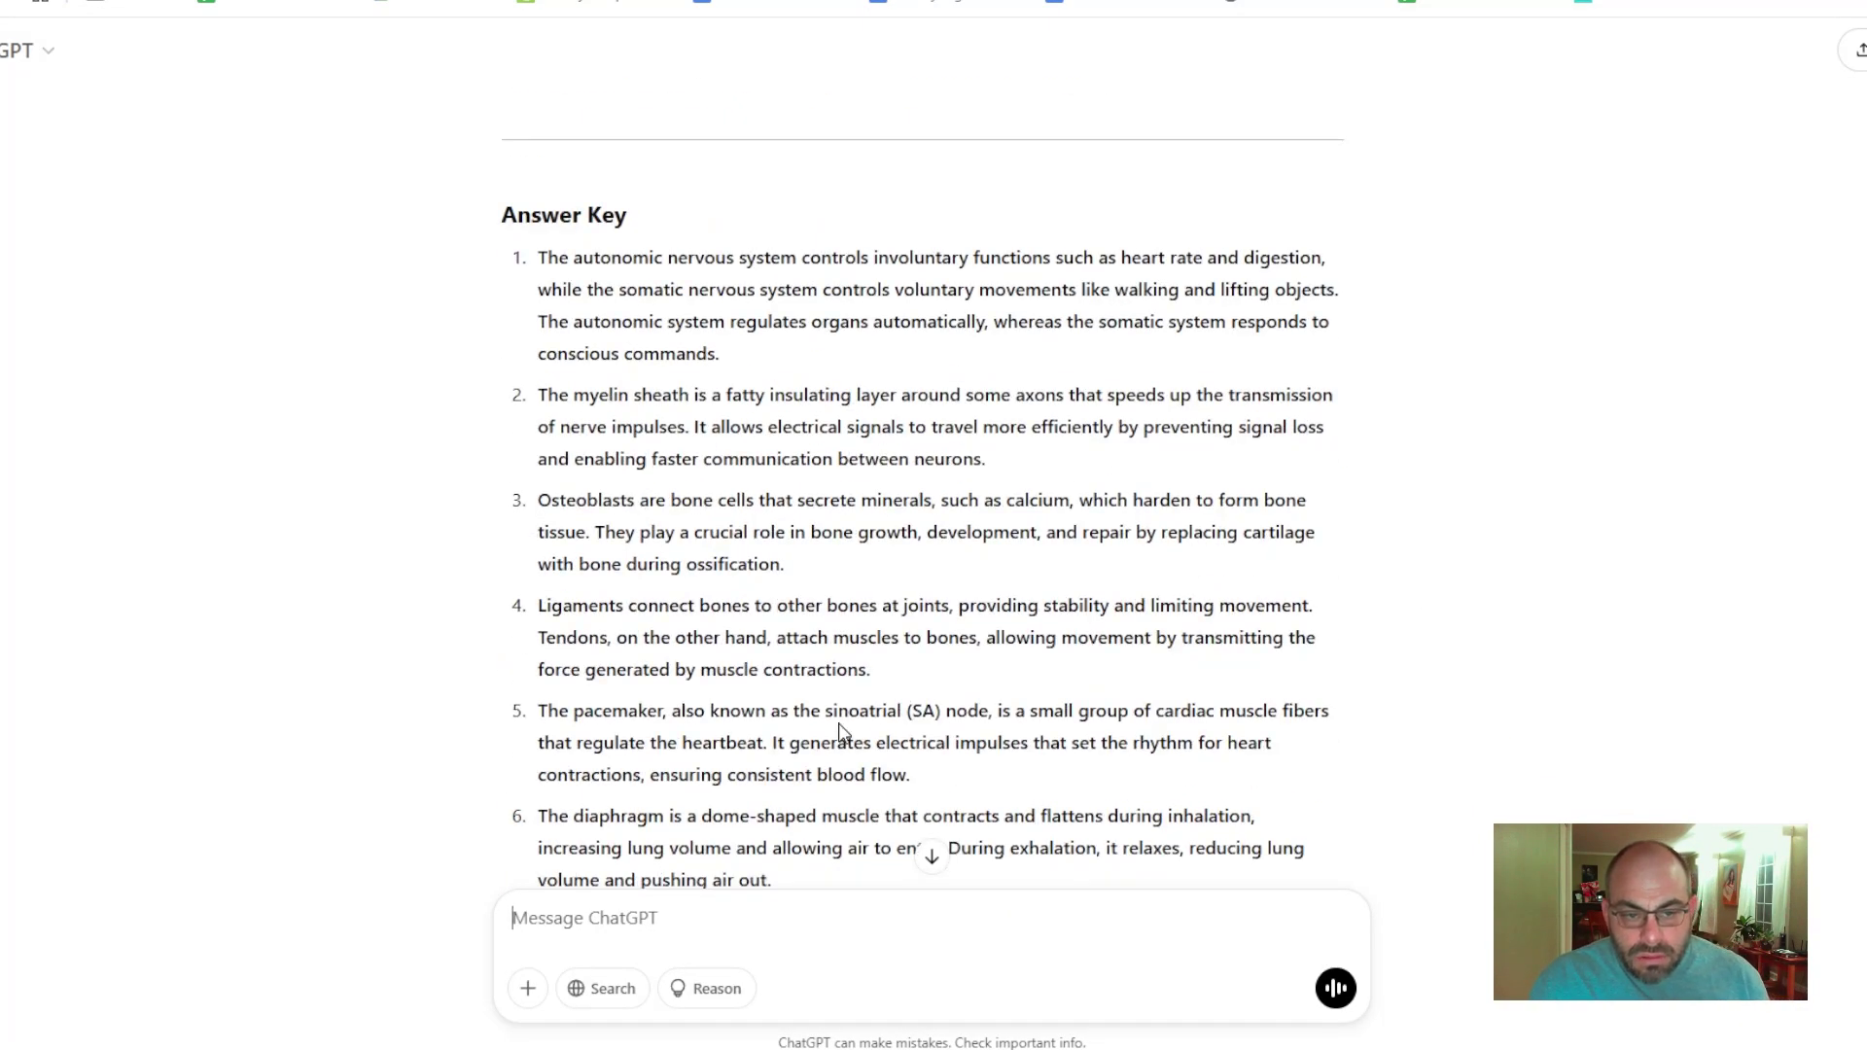
{"action": "scroll", "coordinate": [836, 720], "scroll_direction": "down", "scroll_amount": 4}
{"action": "scroll", "coordinate": [831, 694], "scroll_direction": "down", "scroll_amount": 2}
{"action": "type", "text": "'"}
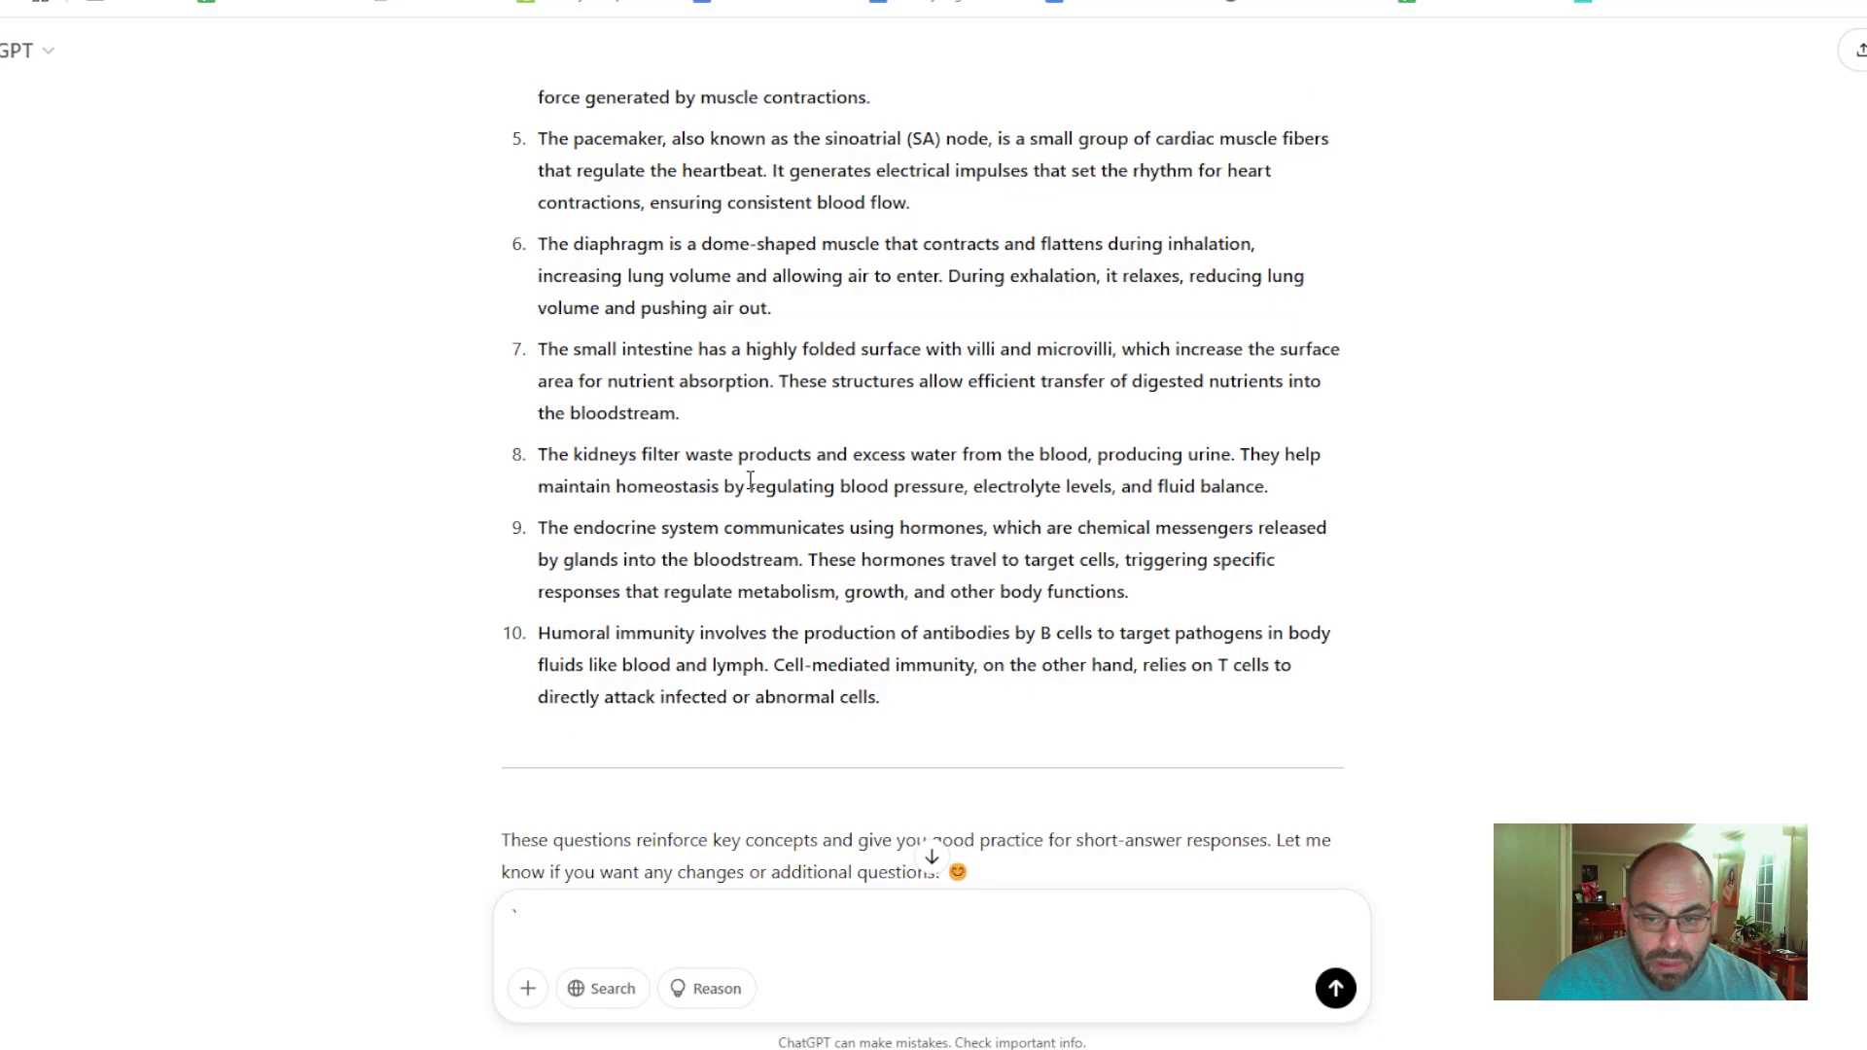
{"action": "scroll", "coordinate": [761, 516], "scroll_direction": "down", "scroll_amount": 1}
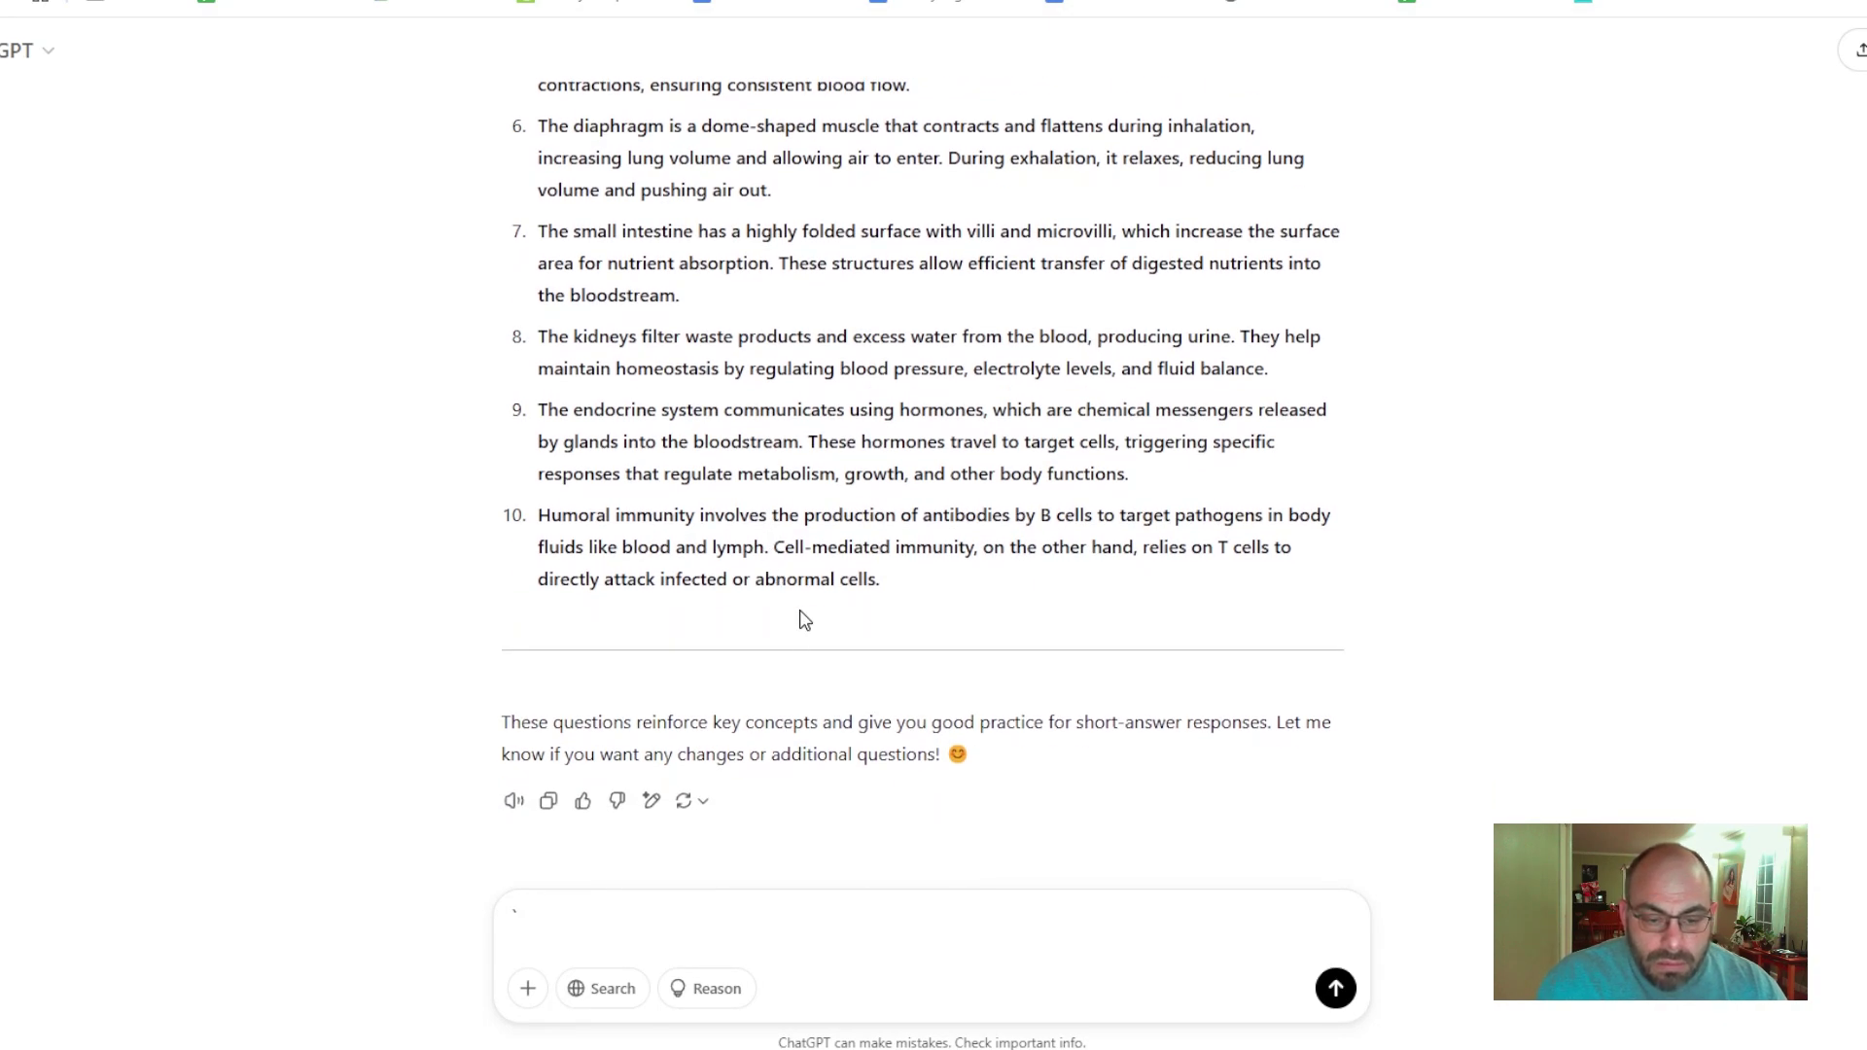
{"action": "key", "text": "BackSpace"}
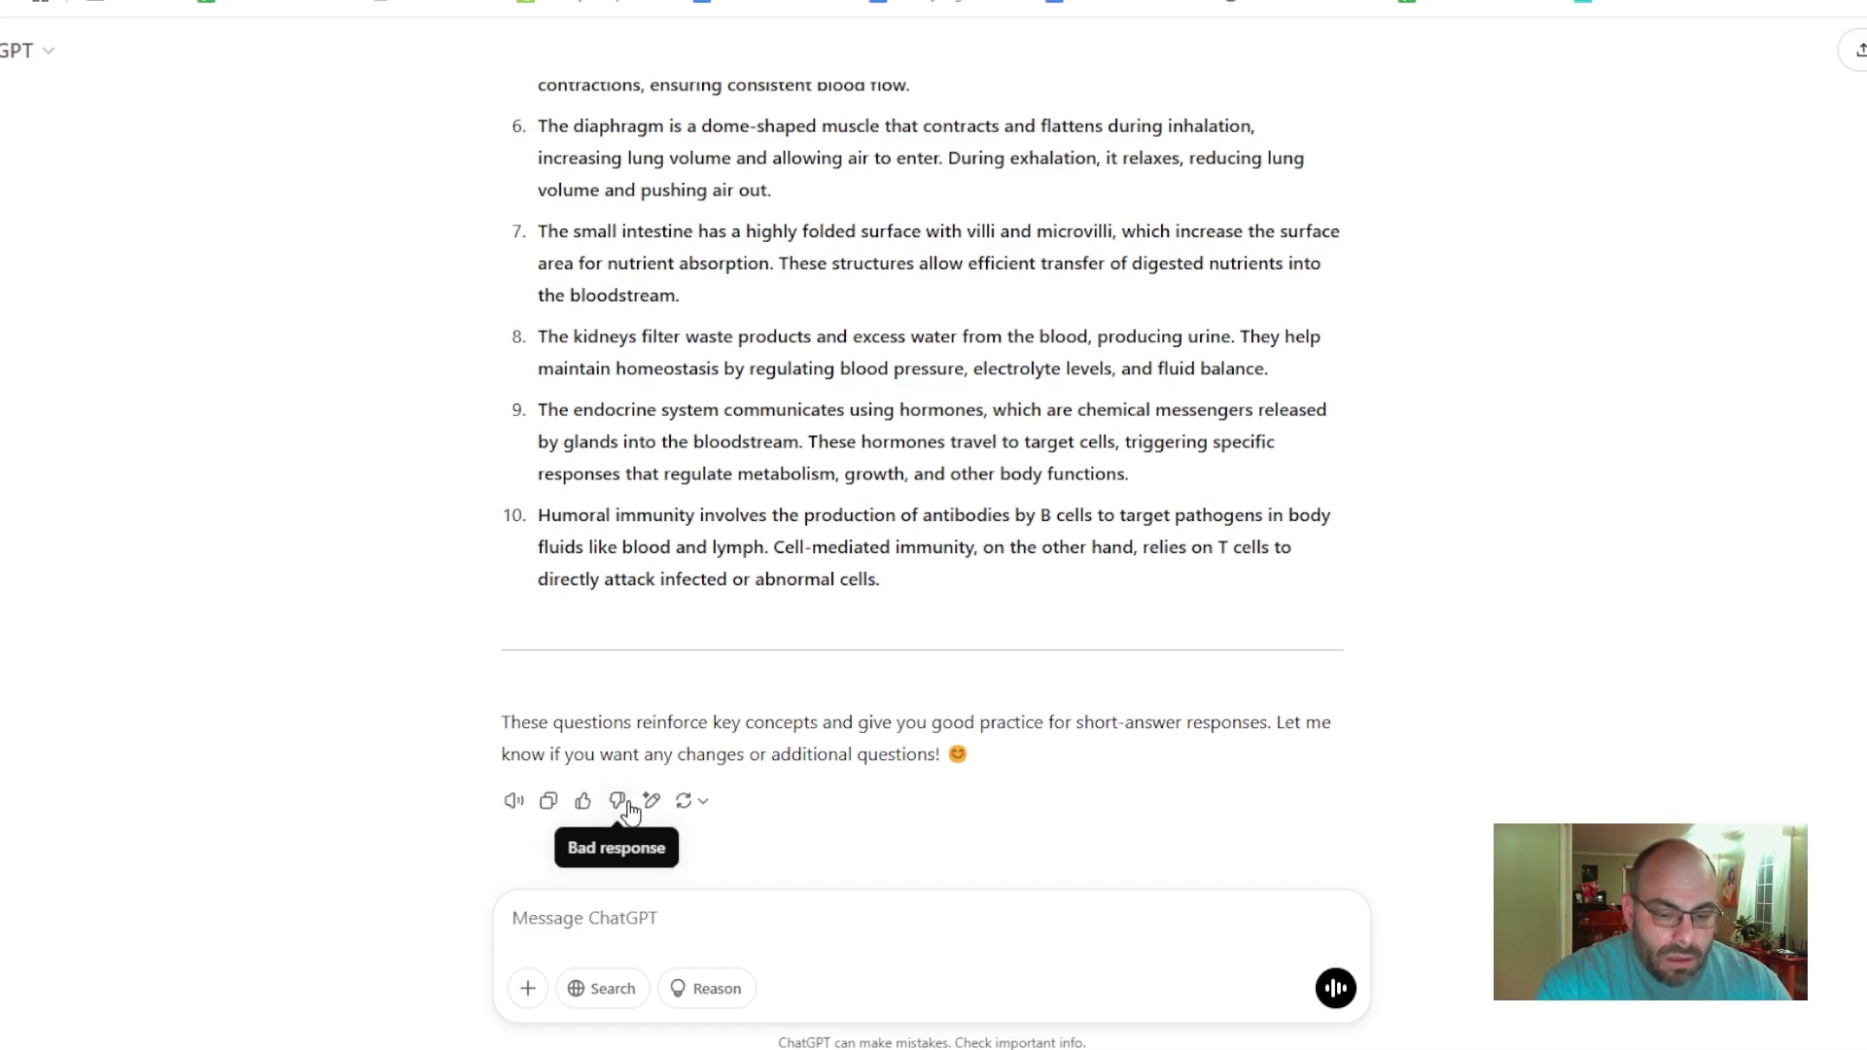
{"action": "type", "text": "You know"}
{"action": "key", "text": "BackSpace"}
{"action": "key", "text": "BackSpace"}
{"action": "key", "text": "BackSpace"}
{"action": "key", "text": "BackSpace"}
{"action": "key", "text": "BackSpace"}
{"action": "key", "text": "BackSpace"}
{"action": "key", "text": "BackSpace"}
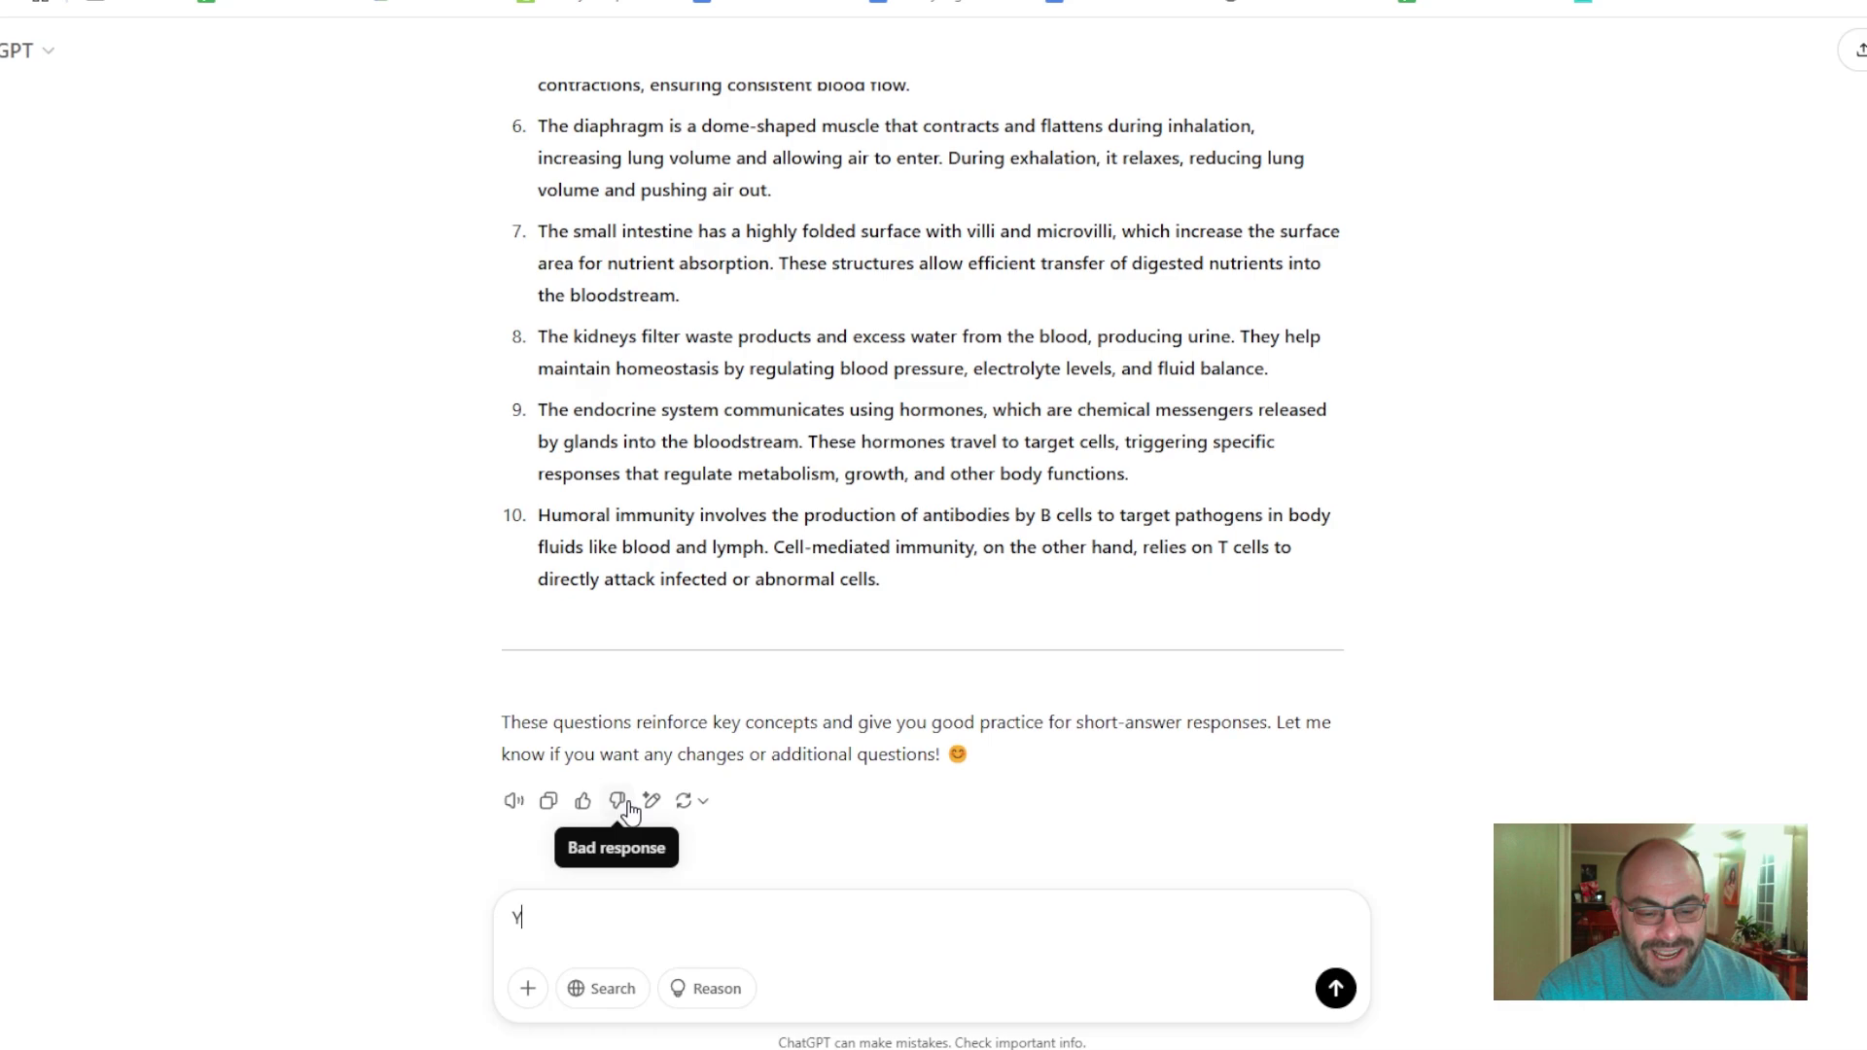
{"action": "key", "text": "BackSpace"}
- Send the prompt "Please create 10 application questions that are difficult for this content - and again - a key"
{"action": "type", "text": "Please create"}
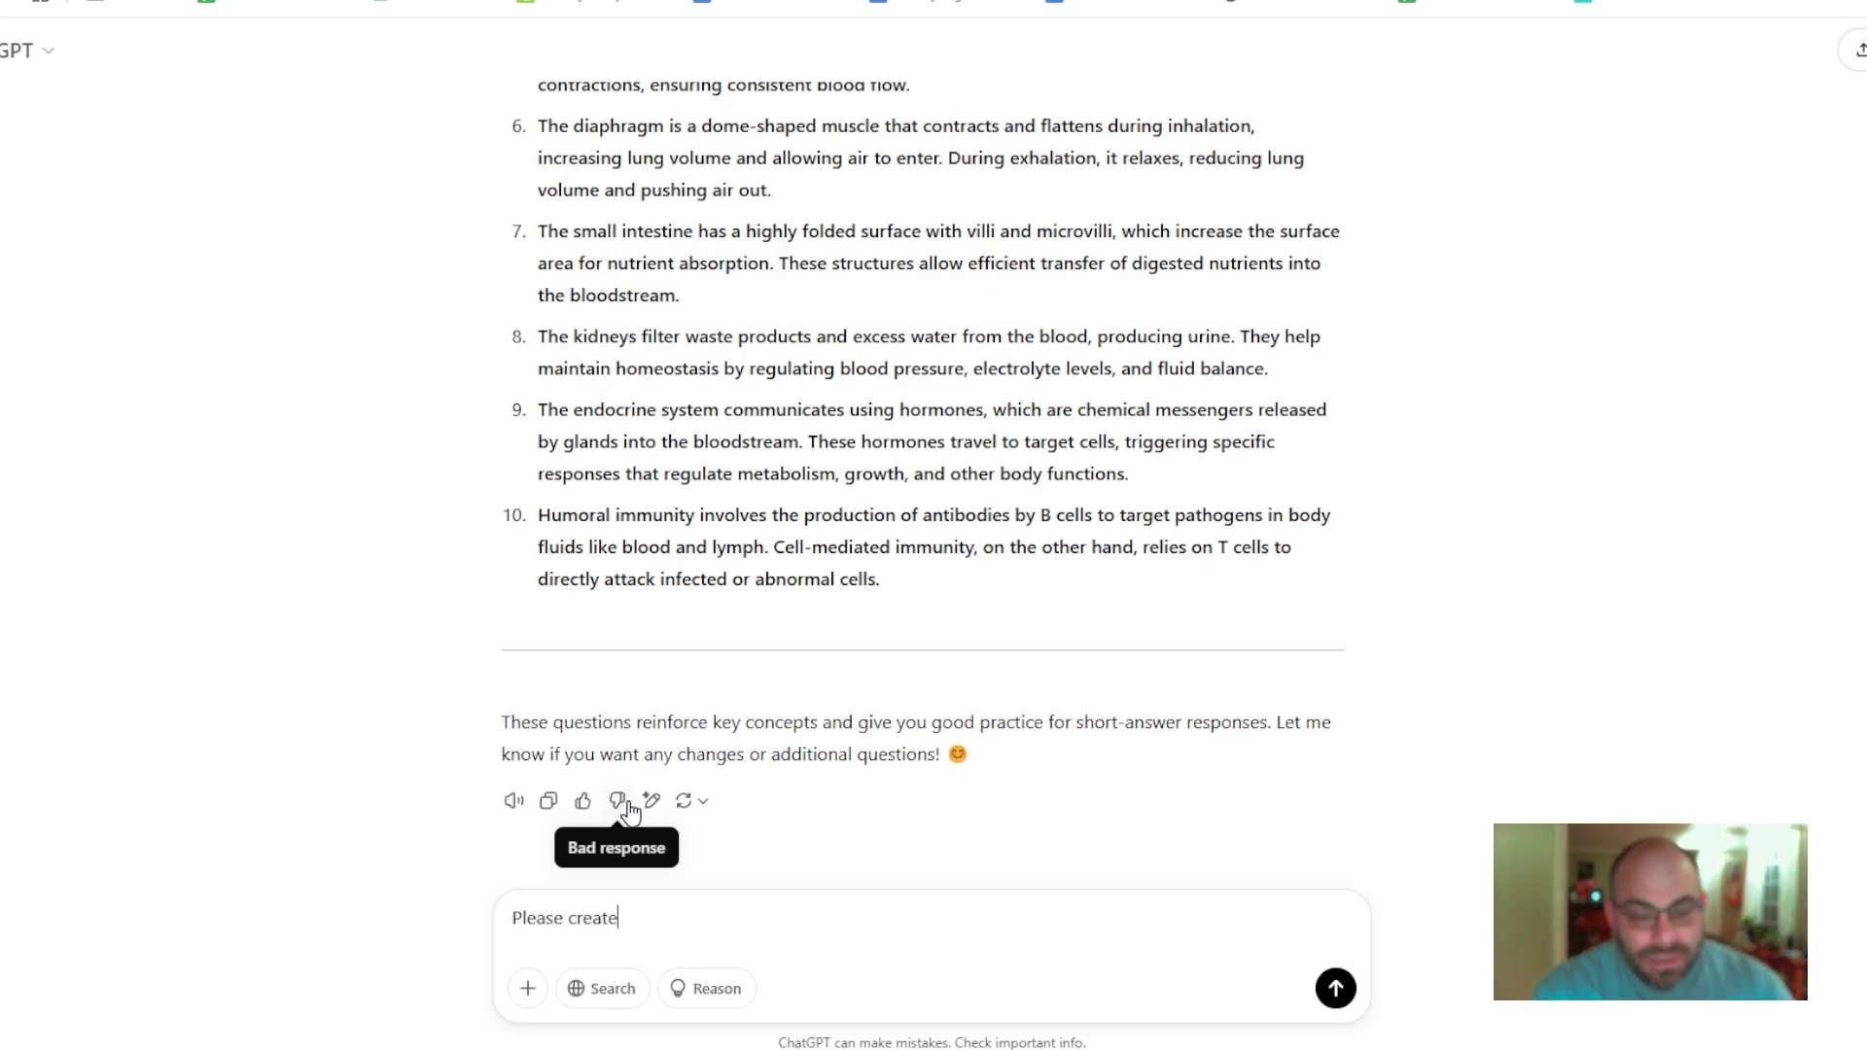
{"action": "type", "text": " 10 ap"}
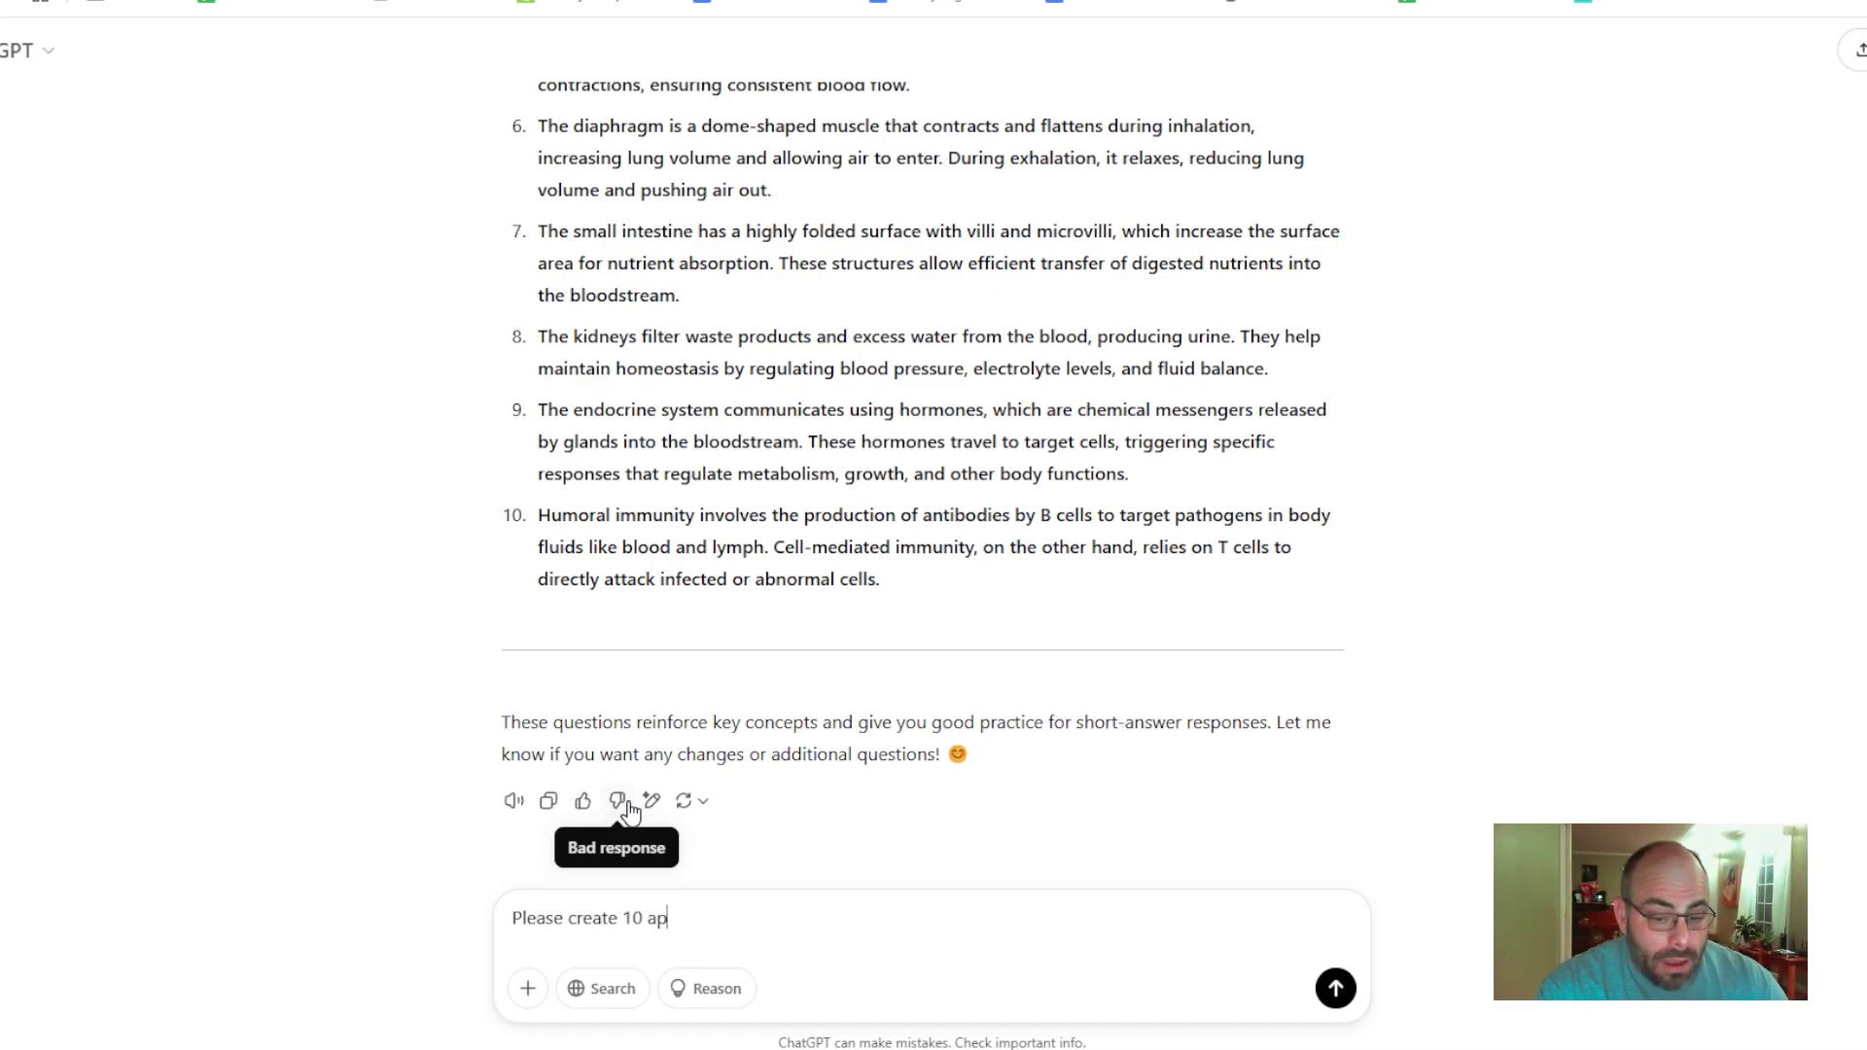
{"action": "type", "text": "plication questio"}
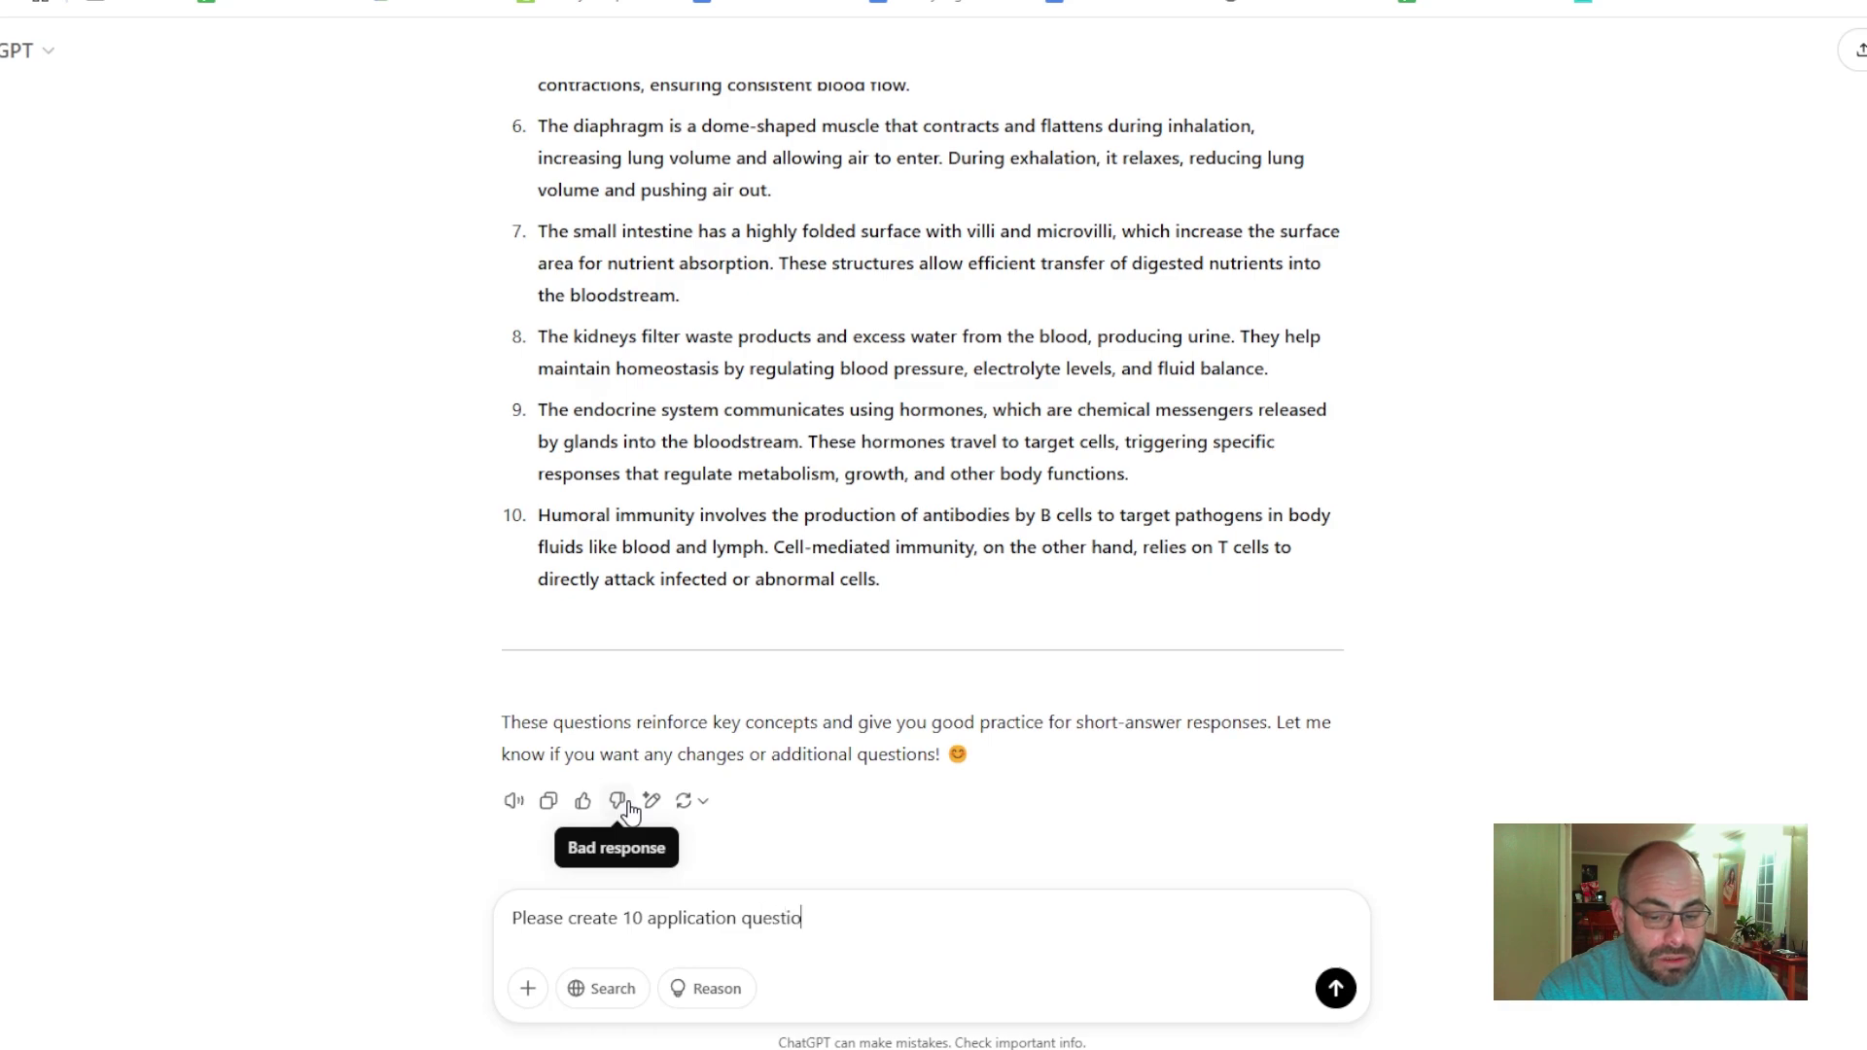
{"action": "type", "text": "ns that are "}
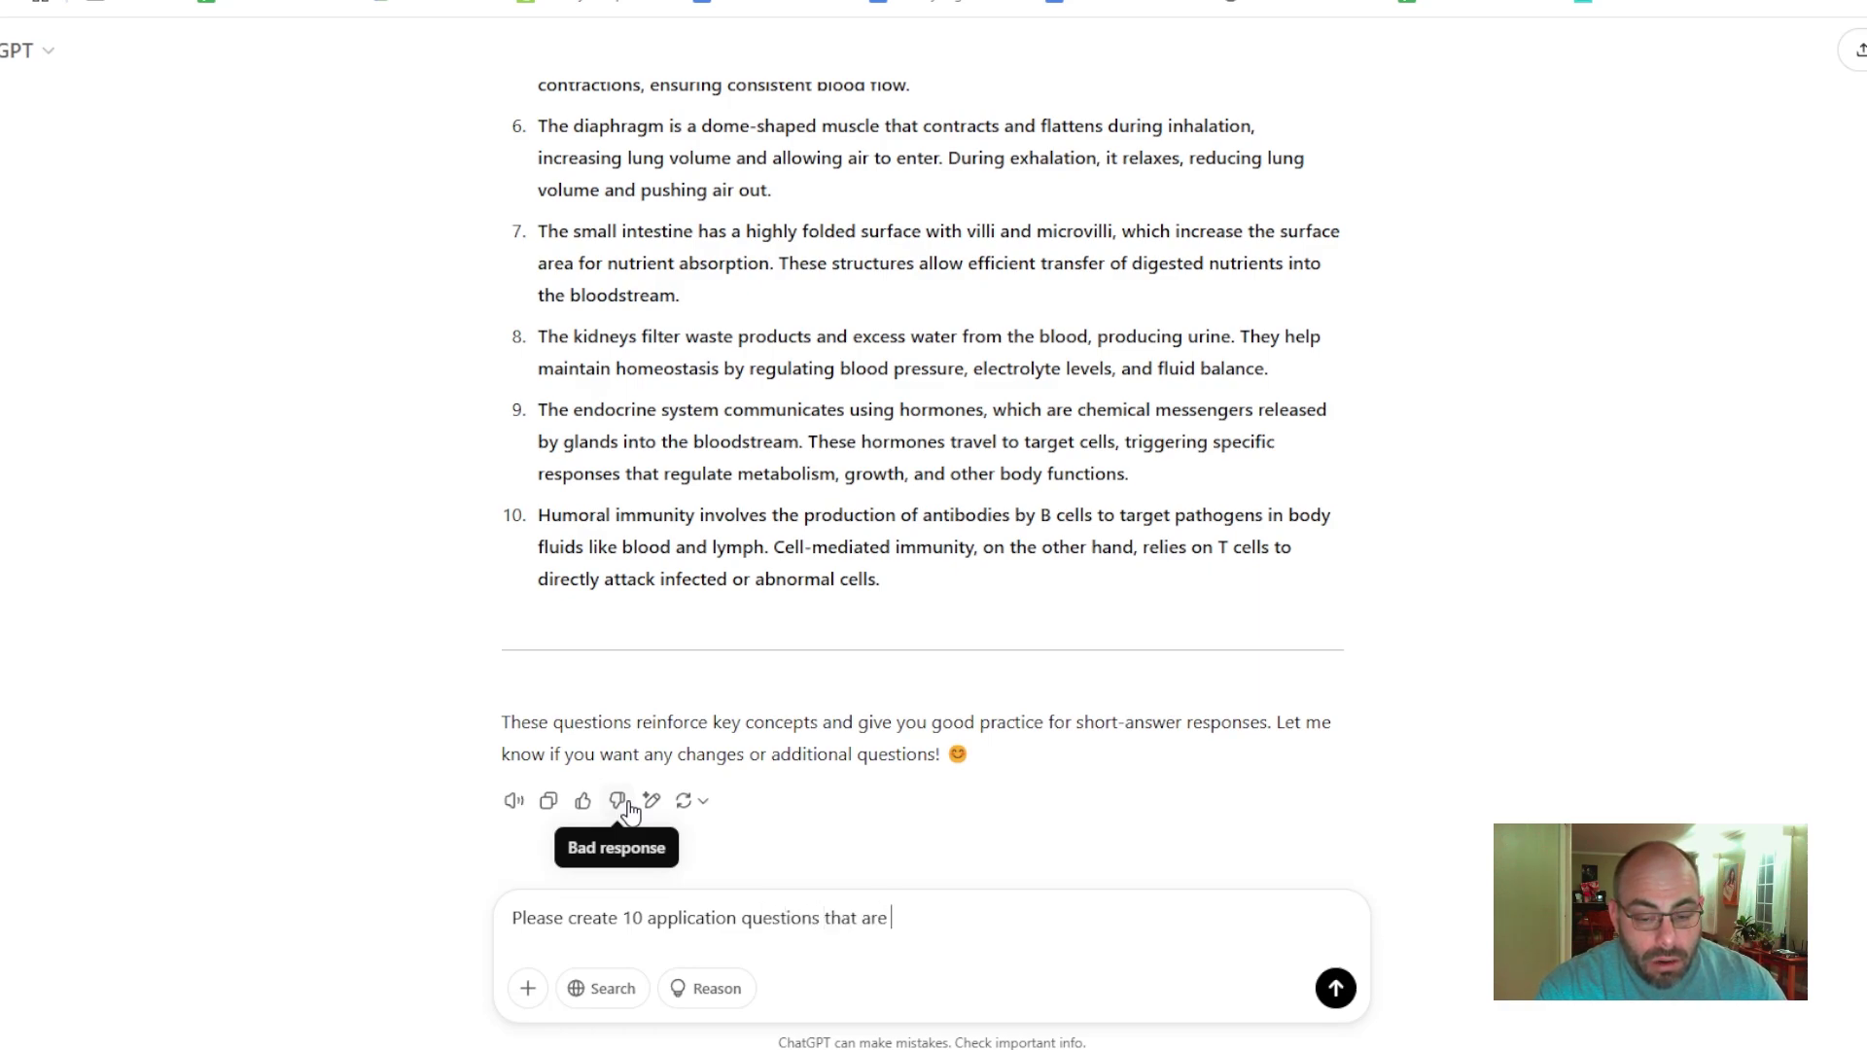
{"action": "type", "text": "difficult"}
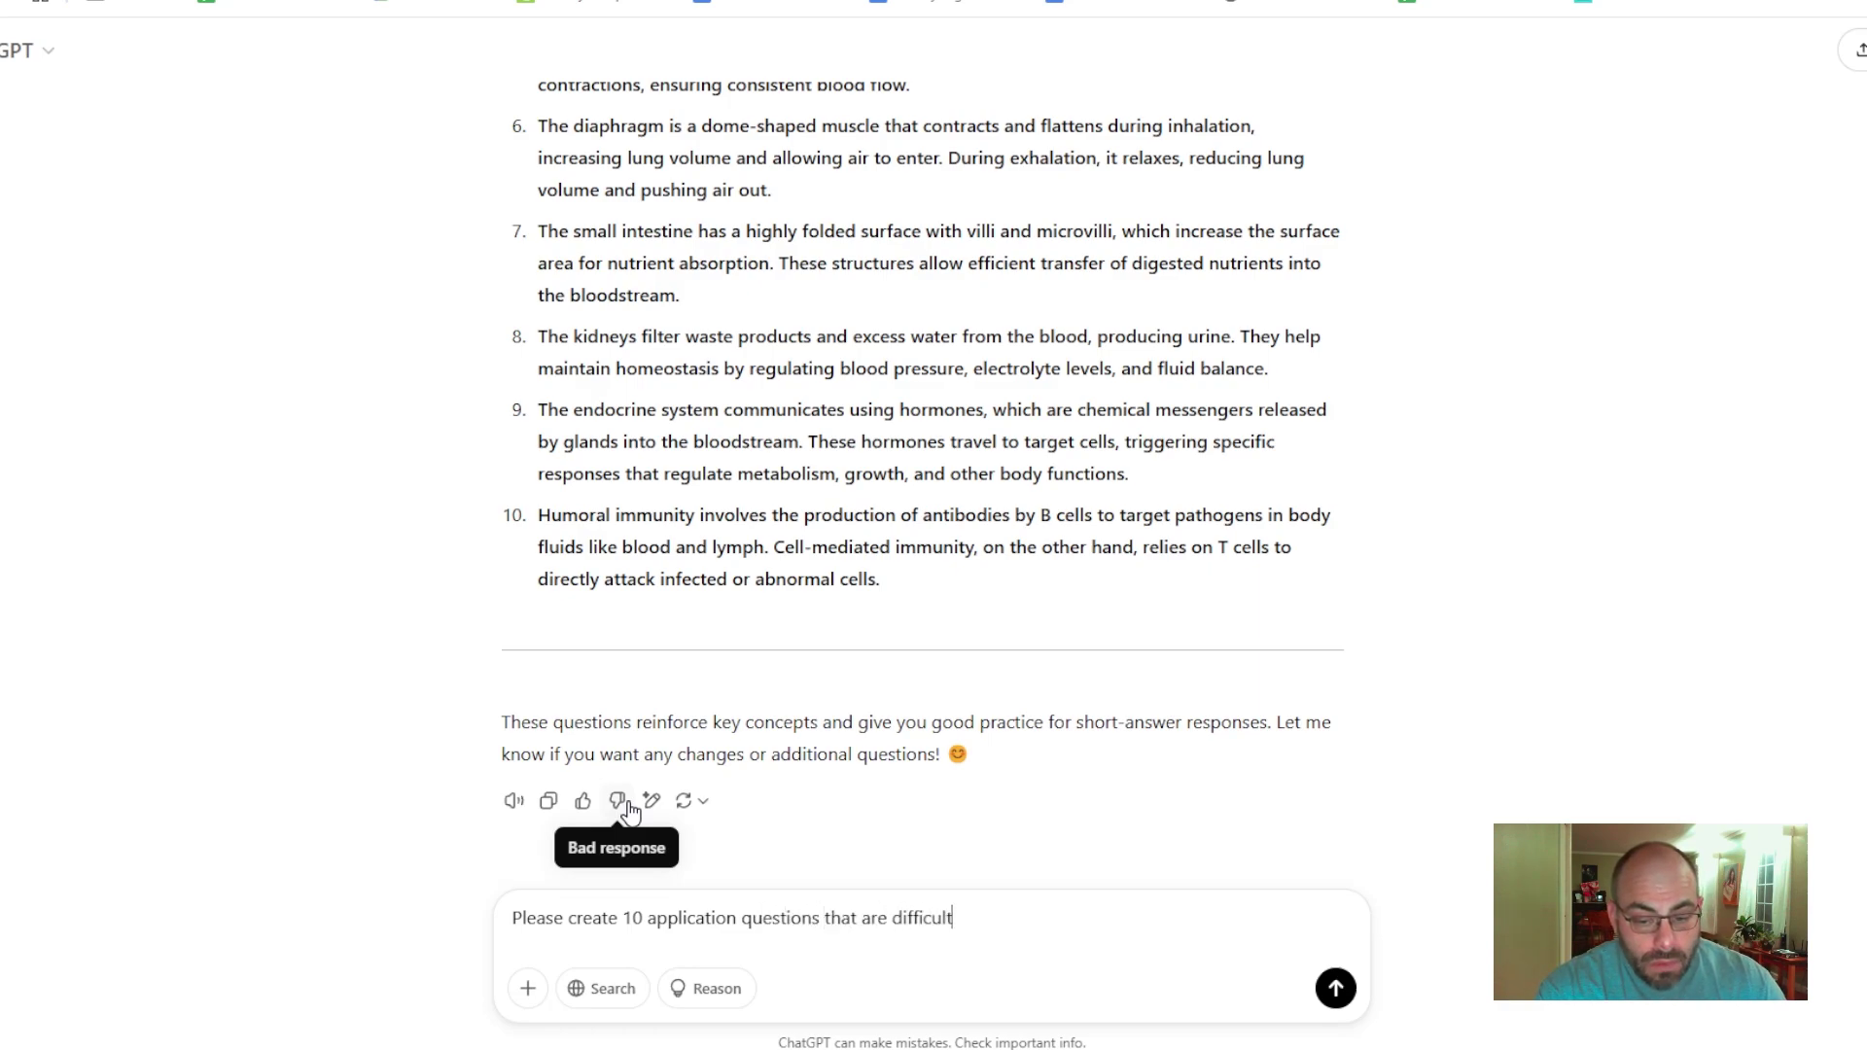
{"action": "type", "text": " for this con"}
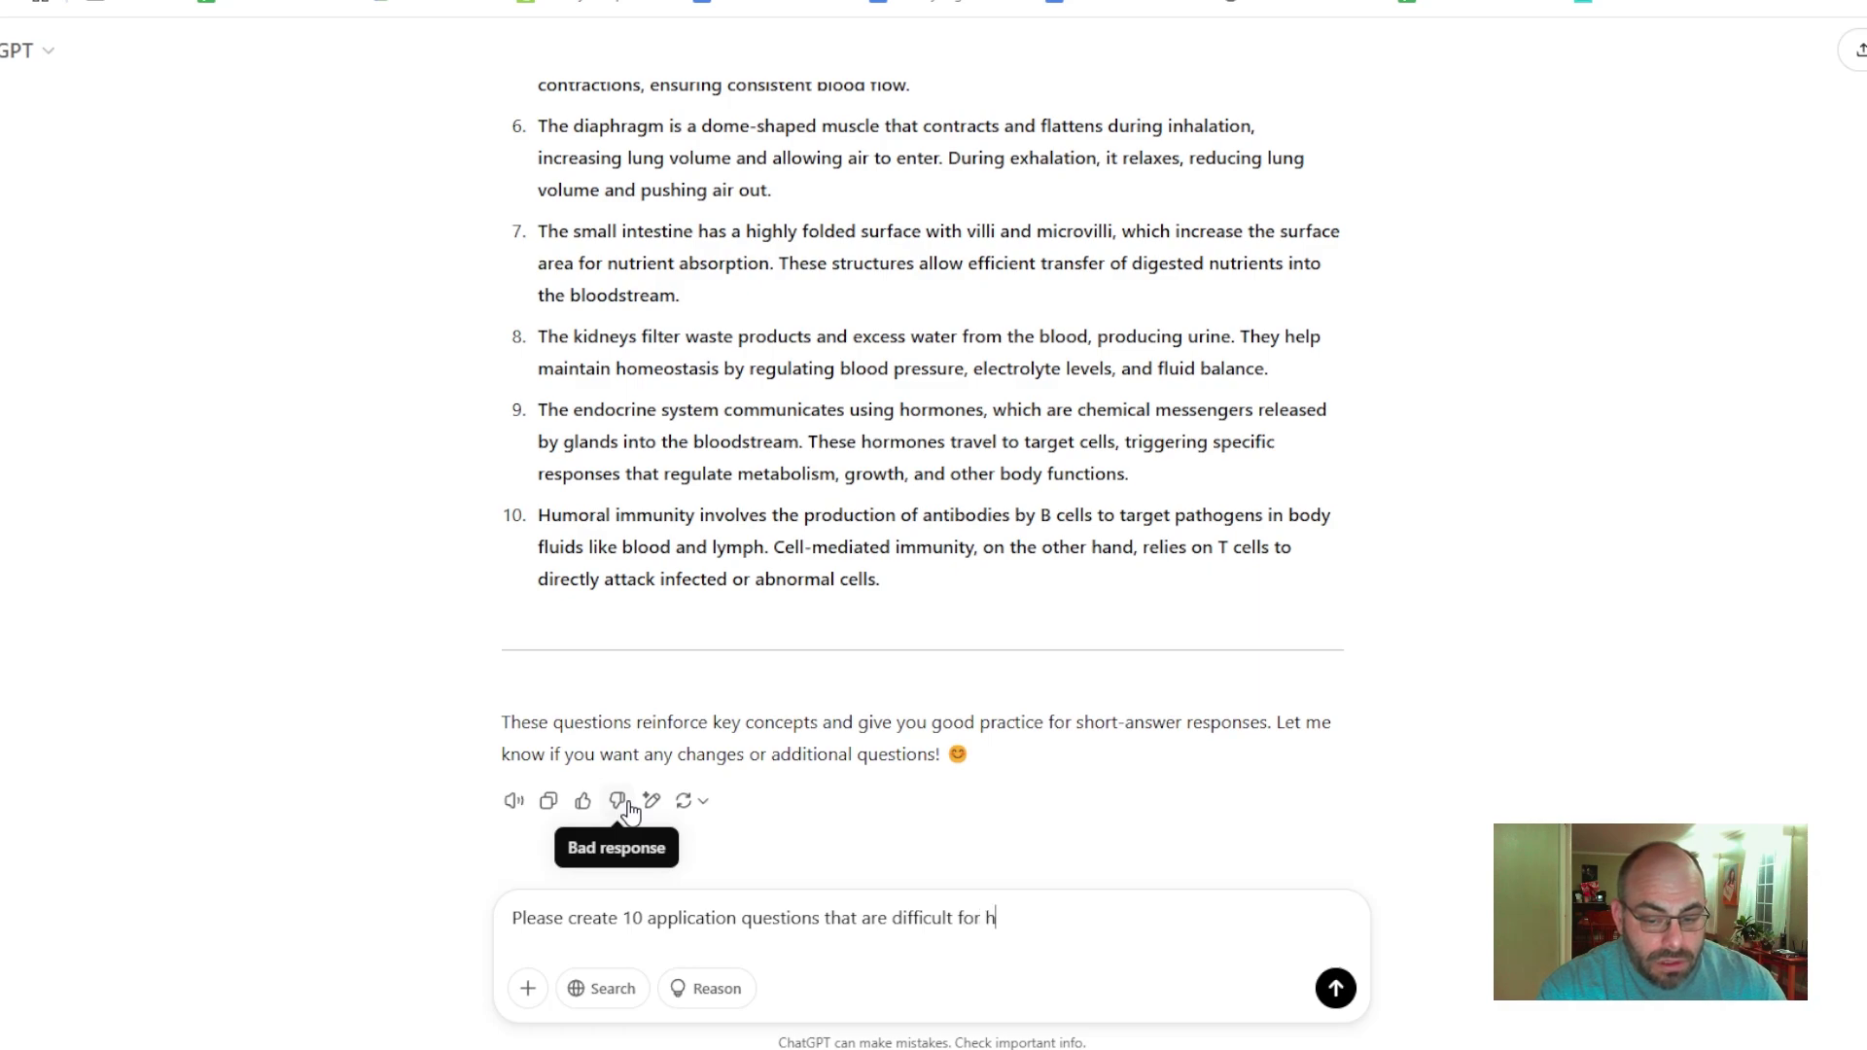
{"action": "type", "text": "tent - an"}
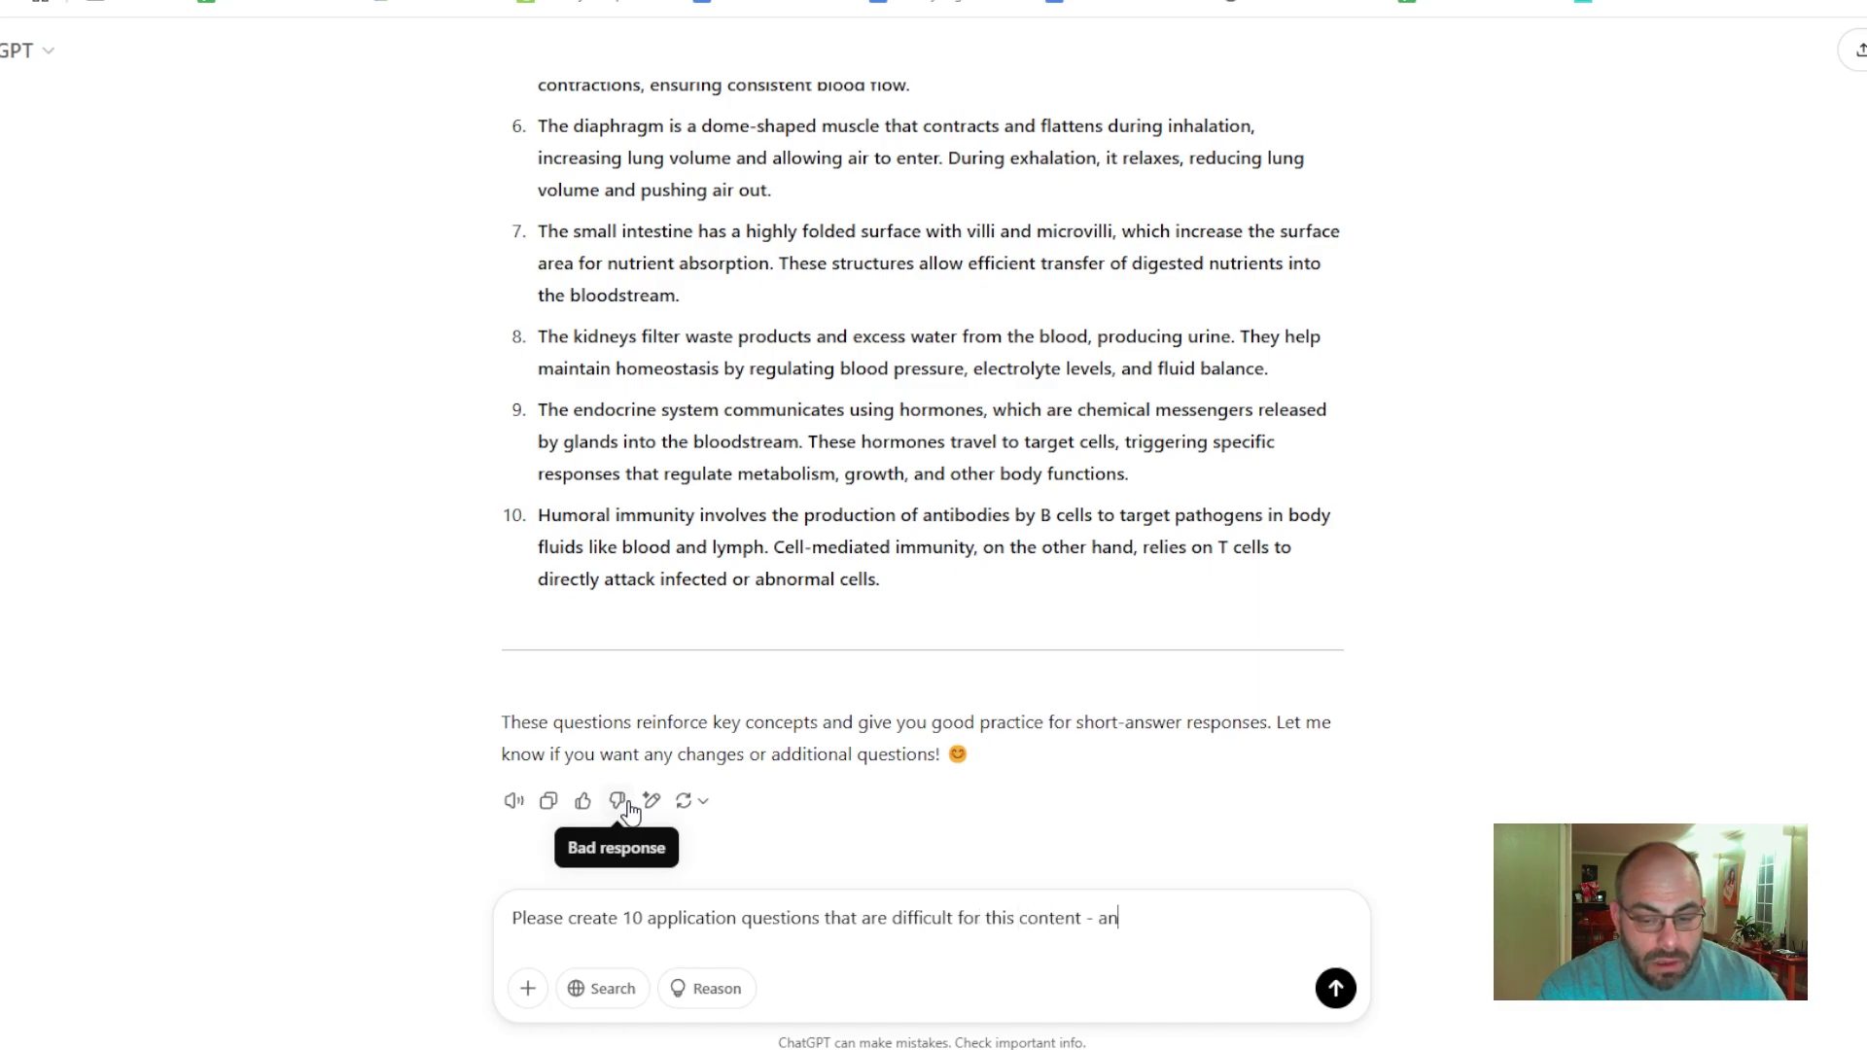
{"action": "type", "text": "d again - a key"}
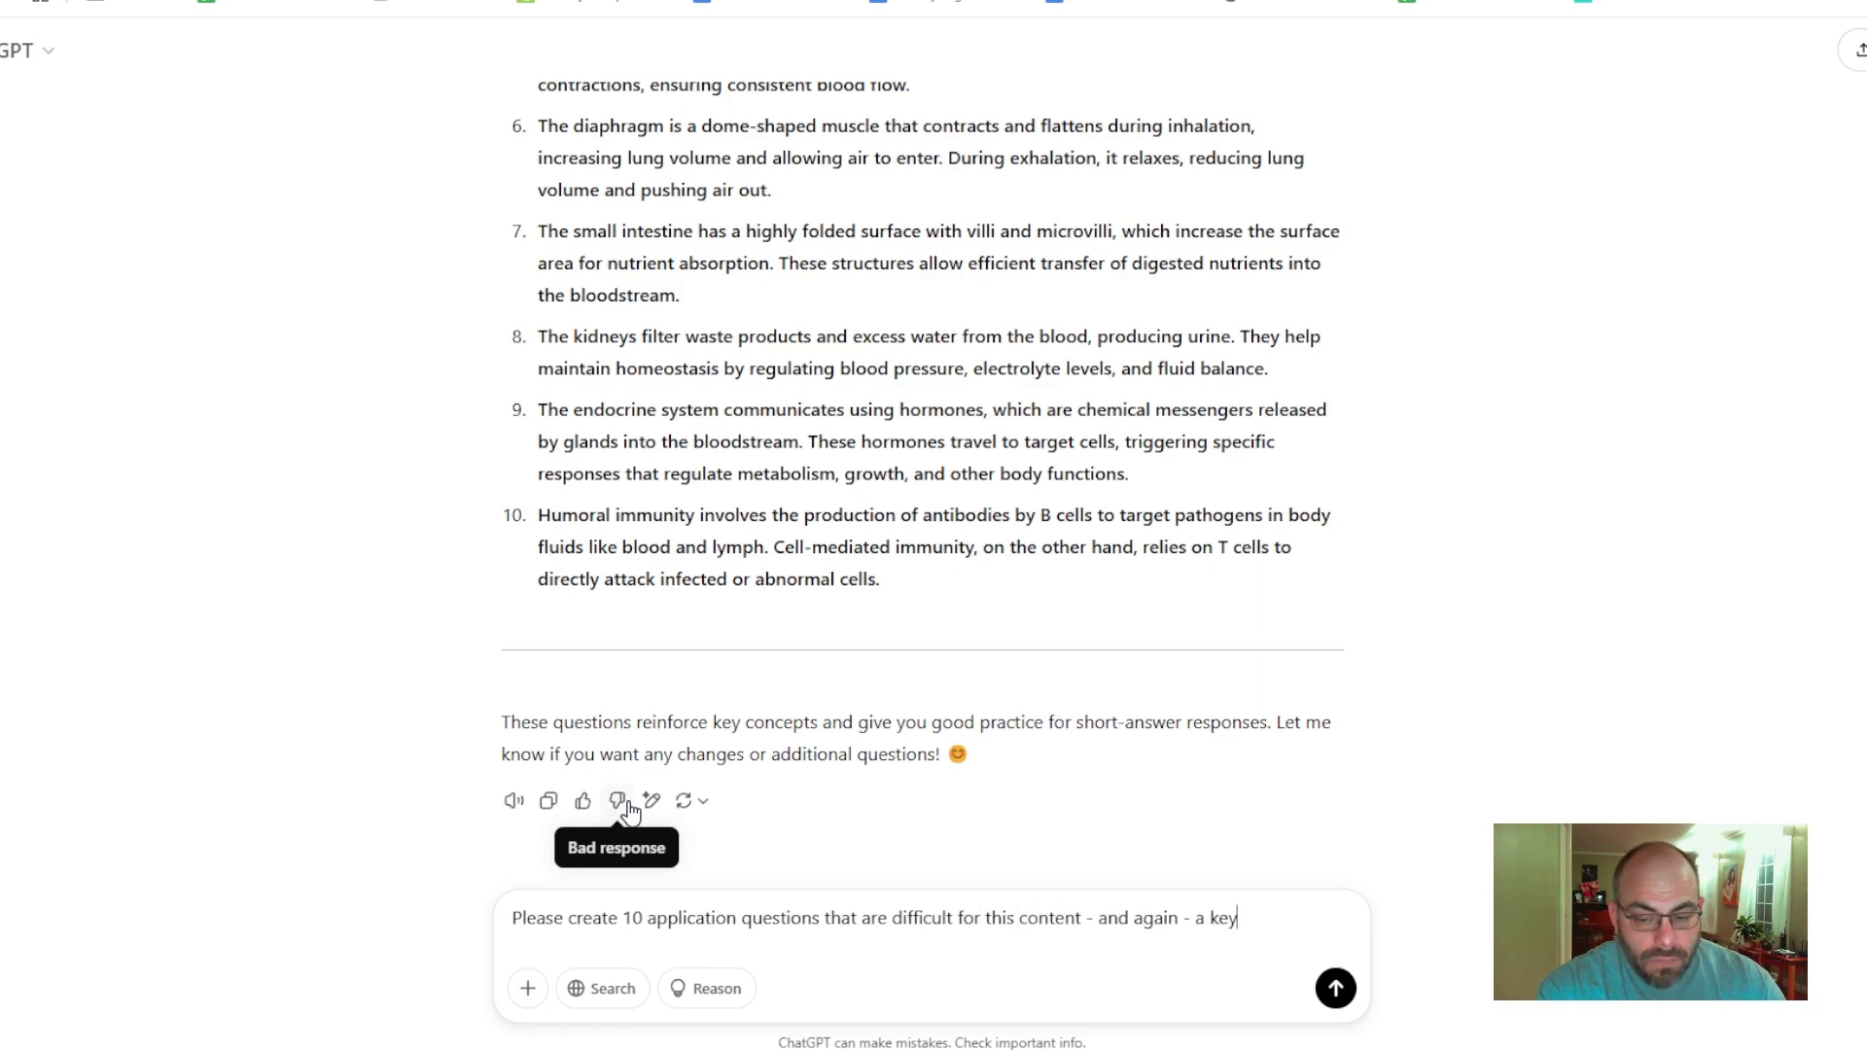
{"action": "key", "text": "Return"}
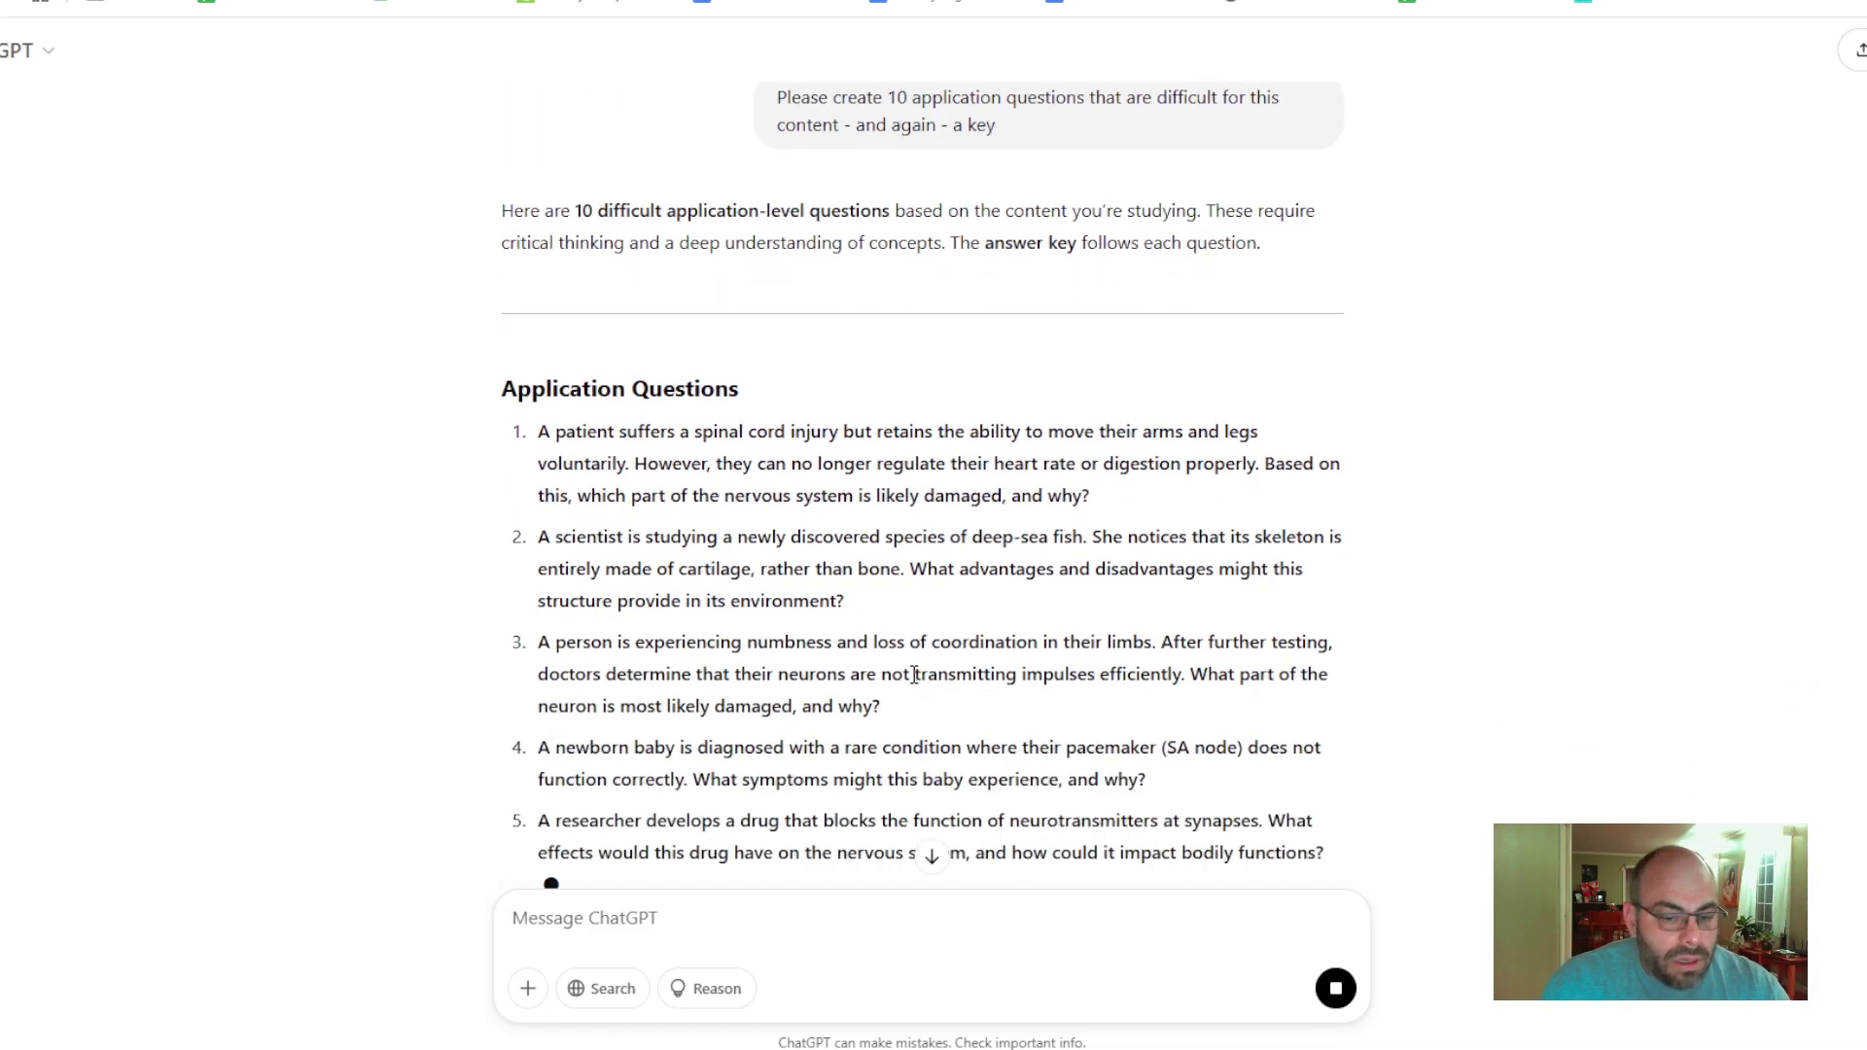
- Read through the 10 application questions and the start of their answer key
{"action": "scroll", "coordinate": [875, 662], "scroll_direction": "up", "scroll_amount": 1}
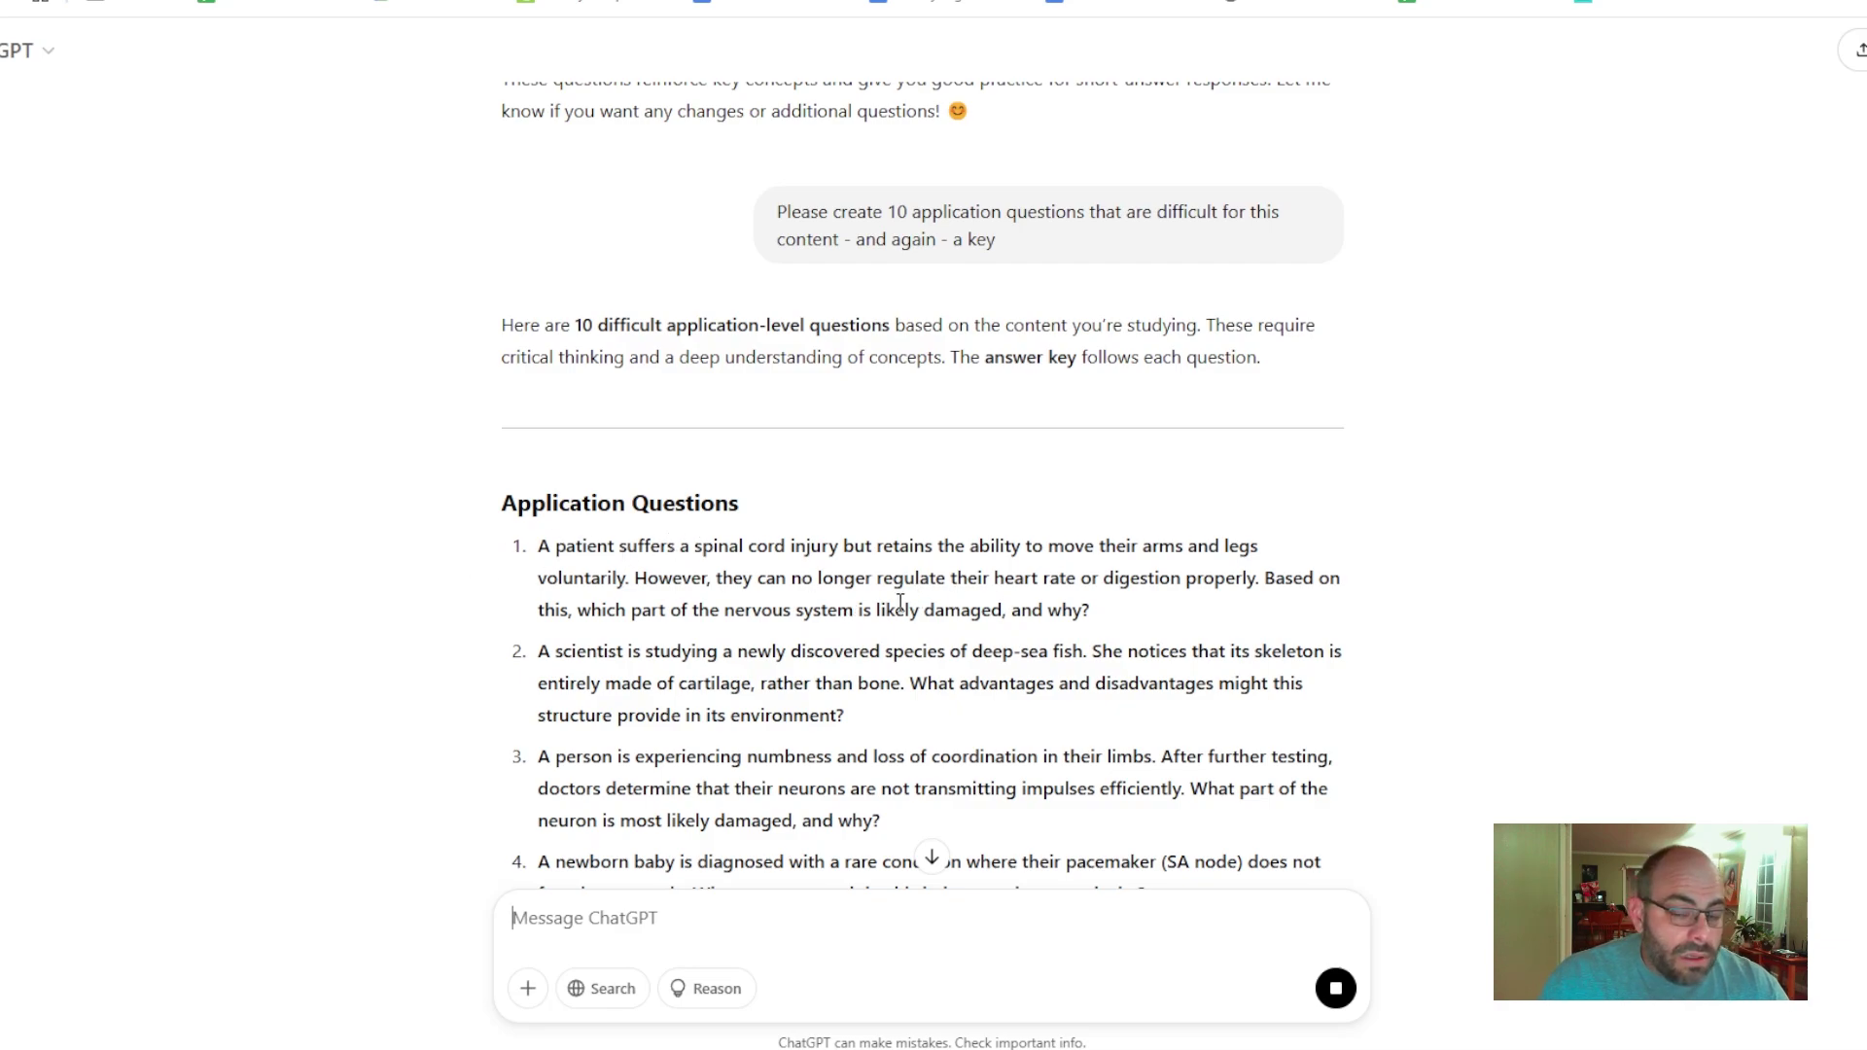
{"action": "scroll", "coordinate": [887, 592], "scroll_direction": "down", "scroll_amount": 2}
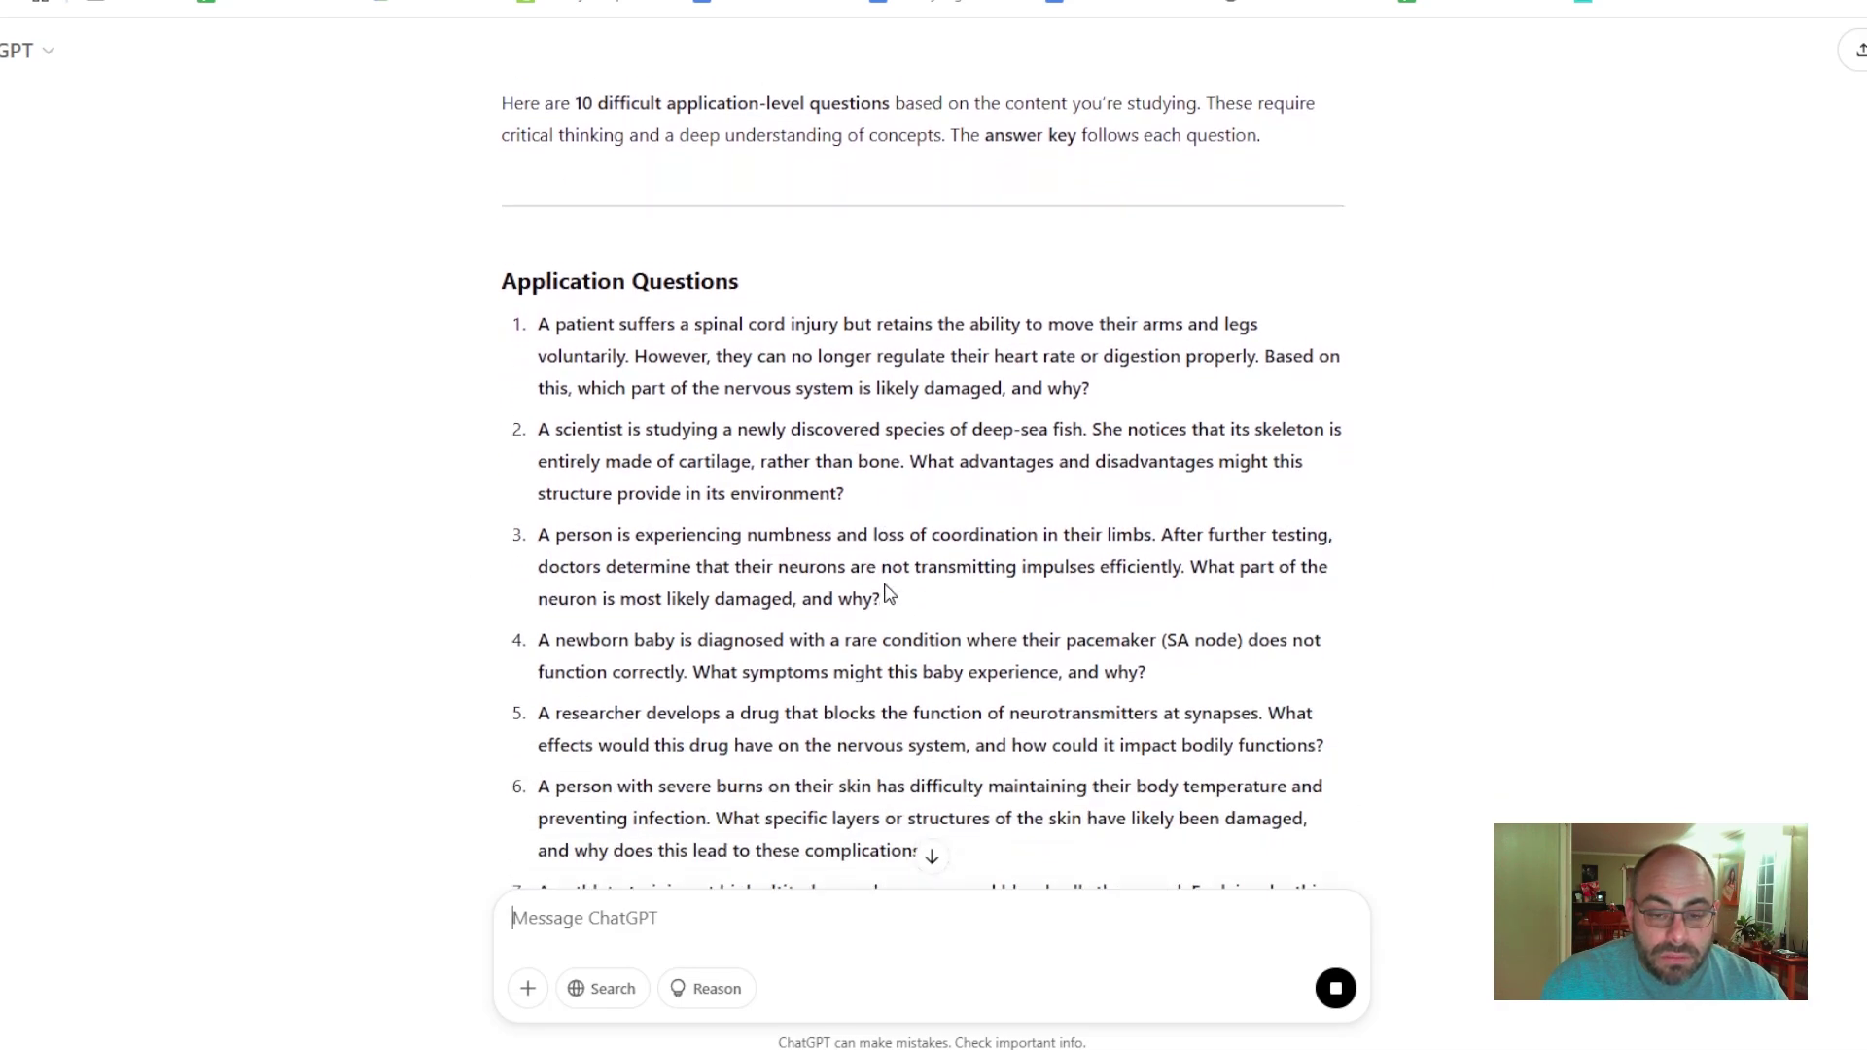
{"action": "scroll", "coordinate": [822, 553], "scroll_direction": "down", "scroll_amount": 3}
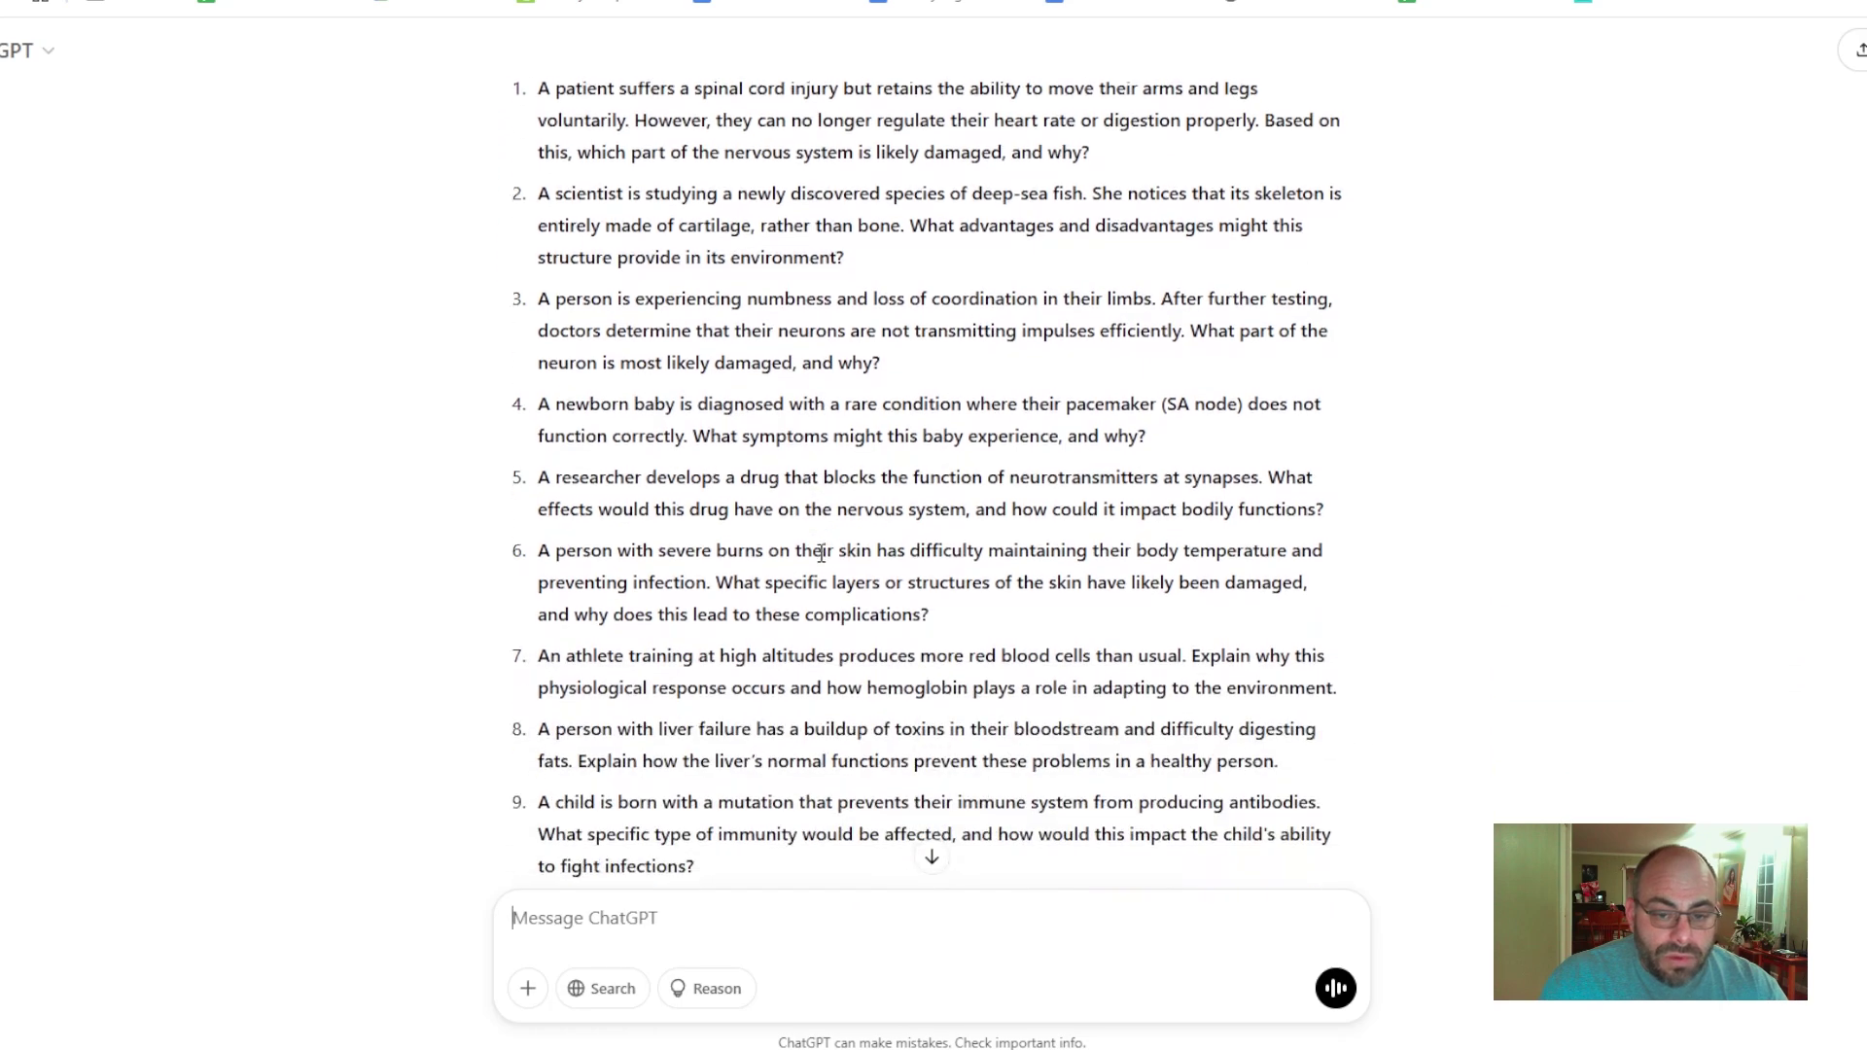
{"action": "scroll", "coordinate": [702, 607], "scroll_direction": "down", "scroll_amount": 5}
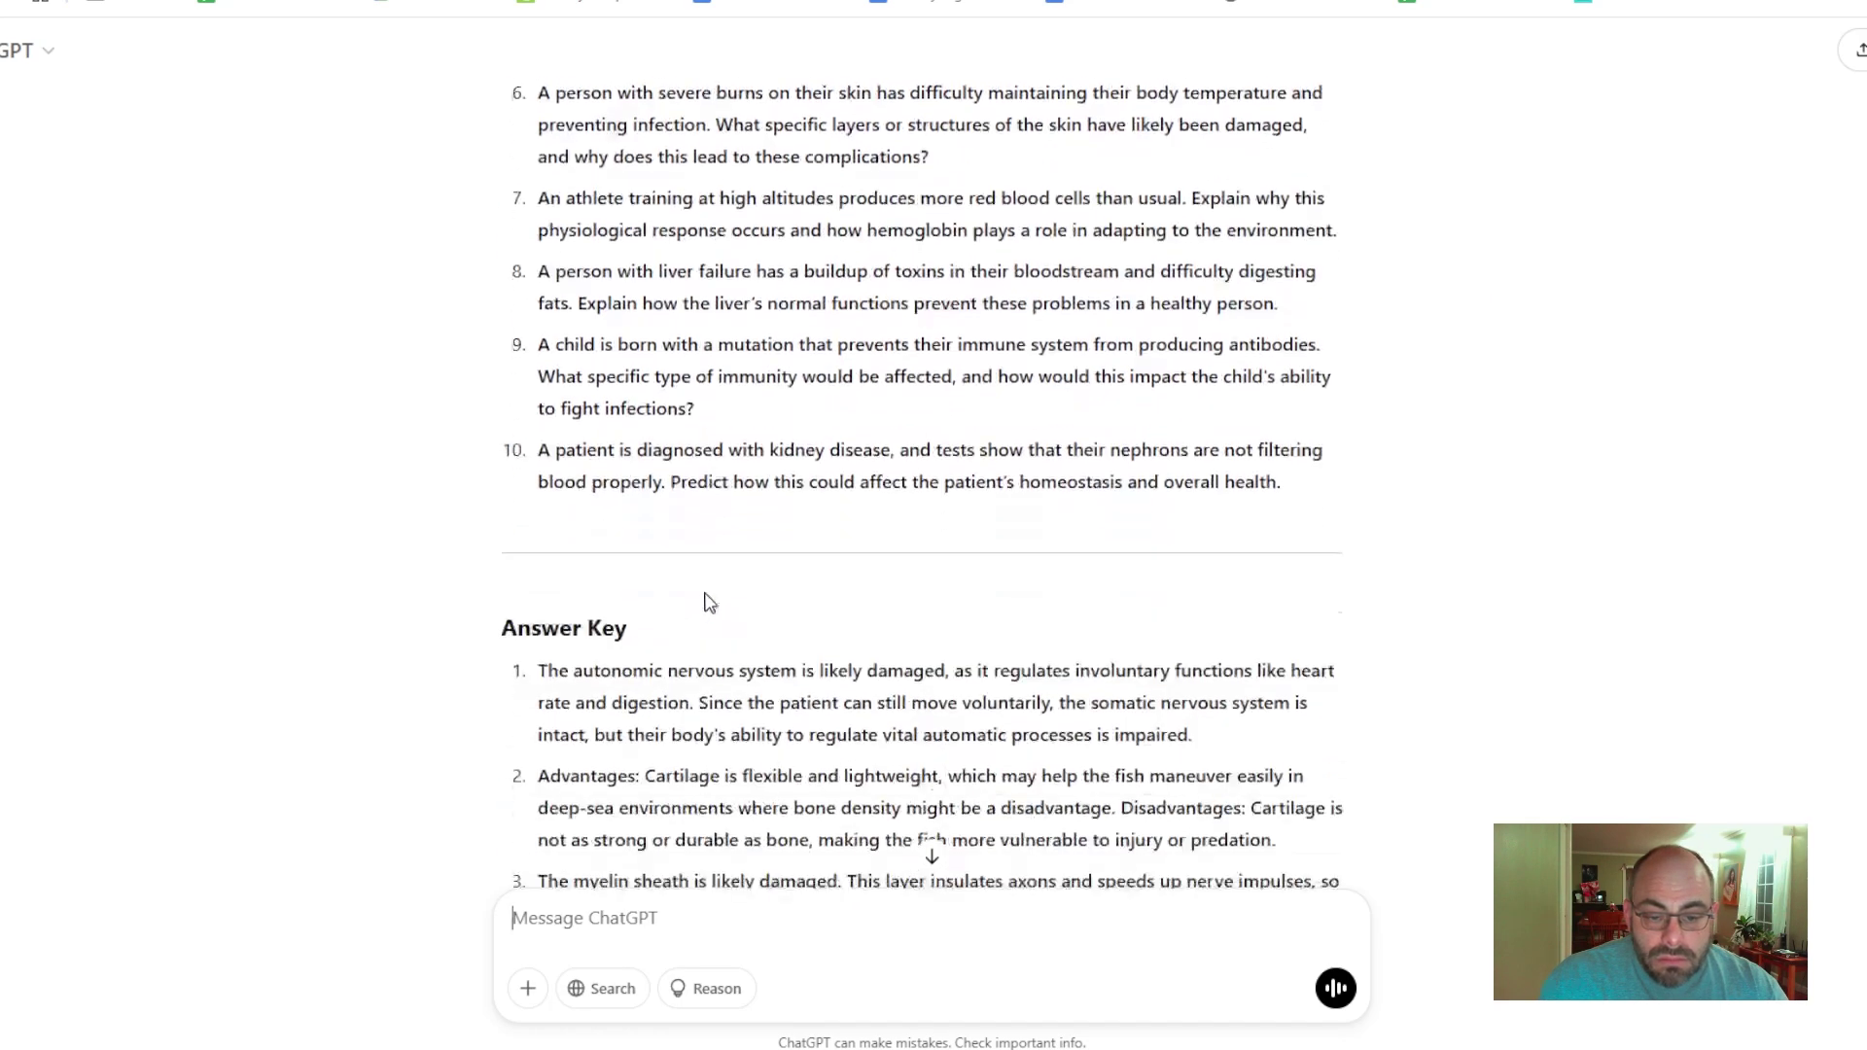
{"action": "scroll", "coordinate": [718, 586], "scroll_direction": "down", "scroll_amount": 7}
{"action": "scroll", "coordinate": [720, 583], "scroll_direction": "up", "scroll_amount": 2}
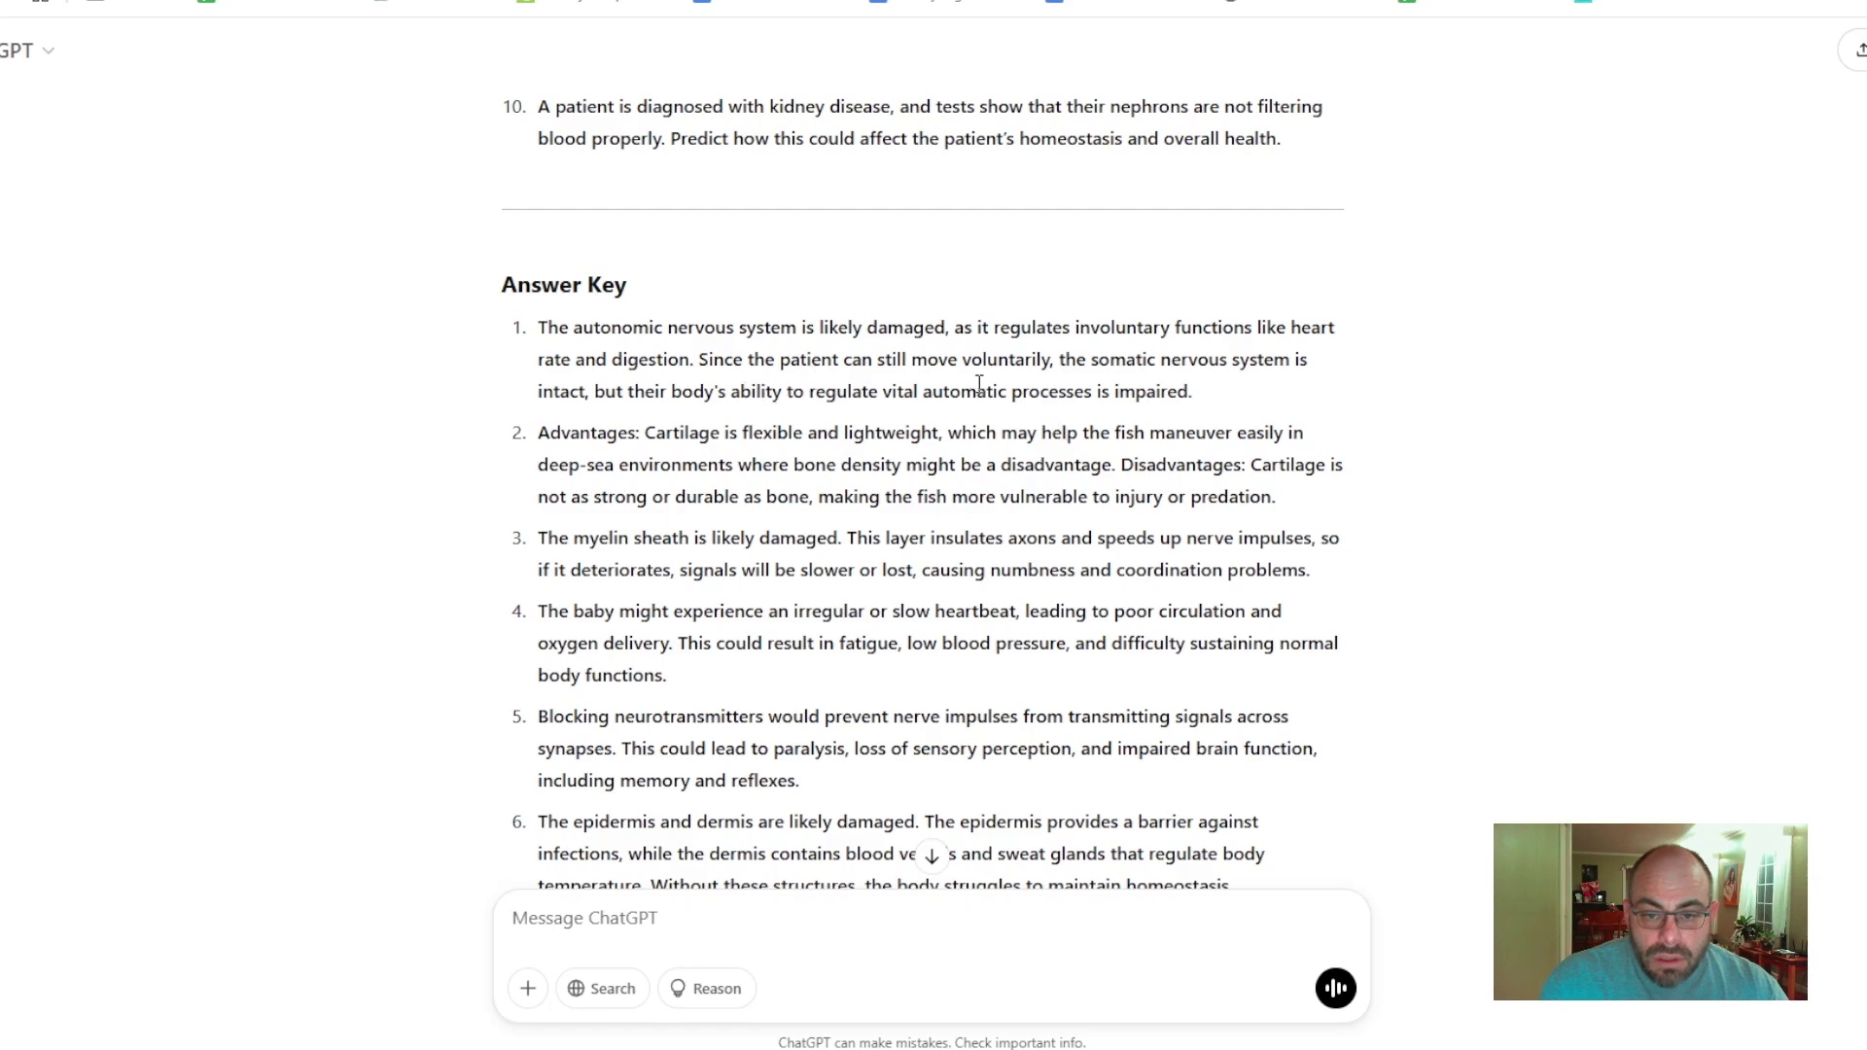
{"action": "scroll", "coordinate": [905, 486], "scroll_direction": "down", "scroll_amount": 1}
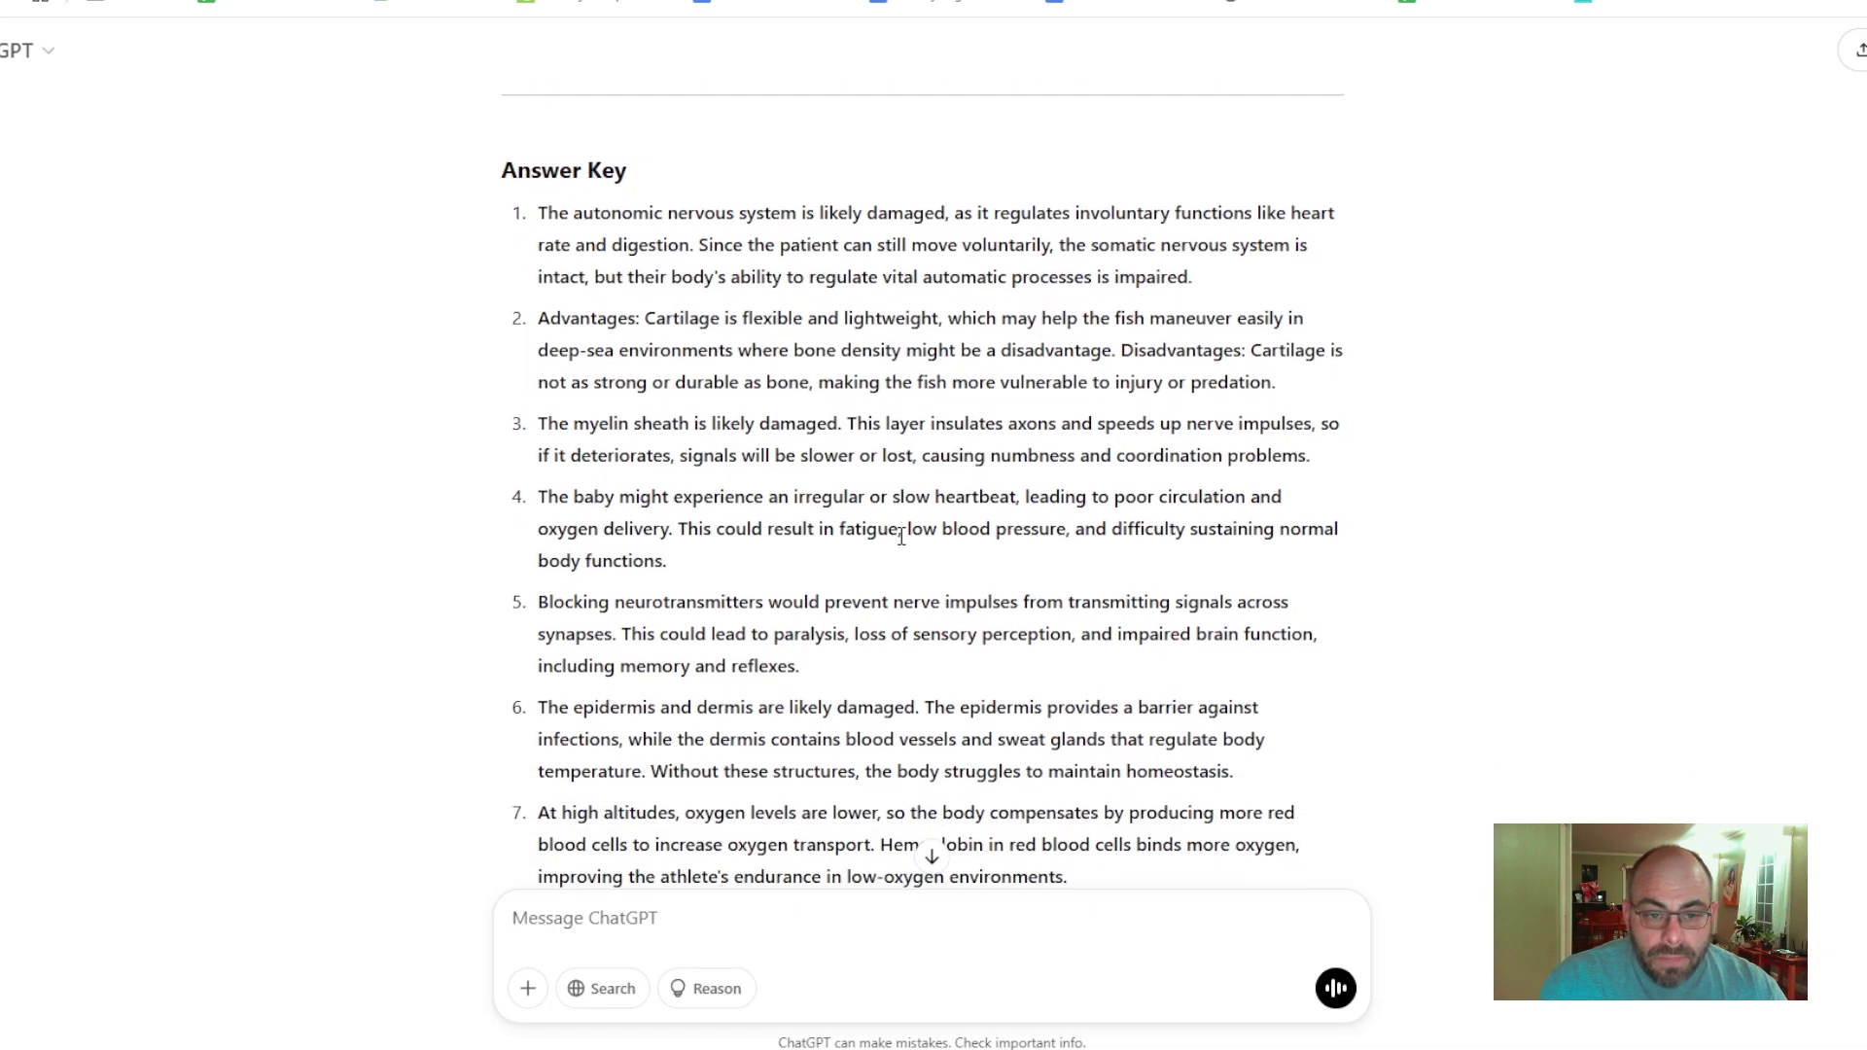
- Go back to the pasted vocabulary list and review the multiple choice questions, answer keys and remaining responses through the end of the chat
{"action": "scroll", "coordinate": [1012, 701], "scroll_direction": "up", "scroll_amount": 20}
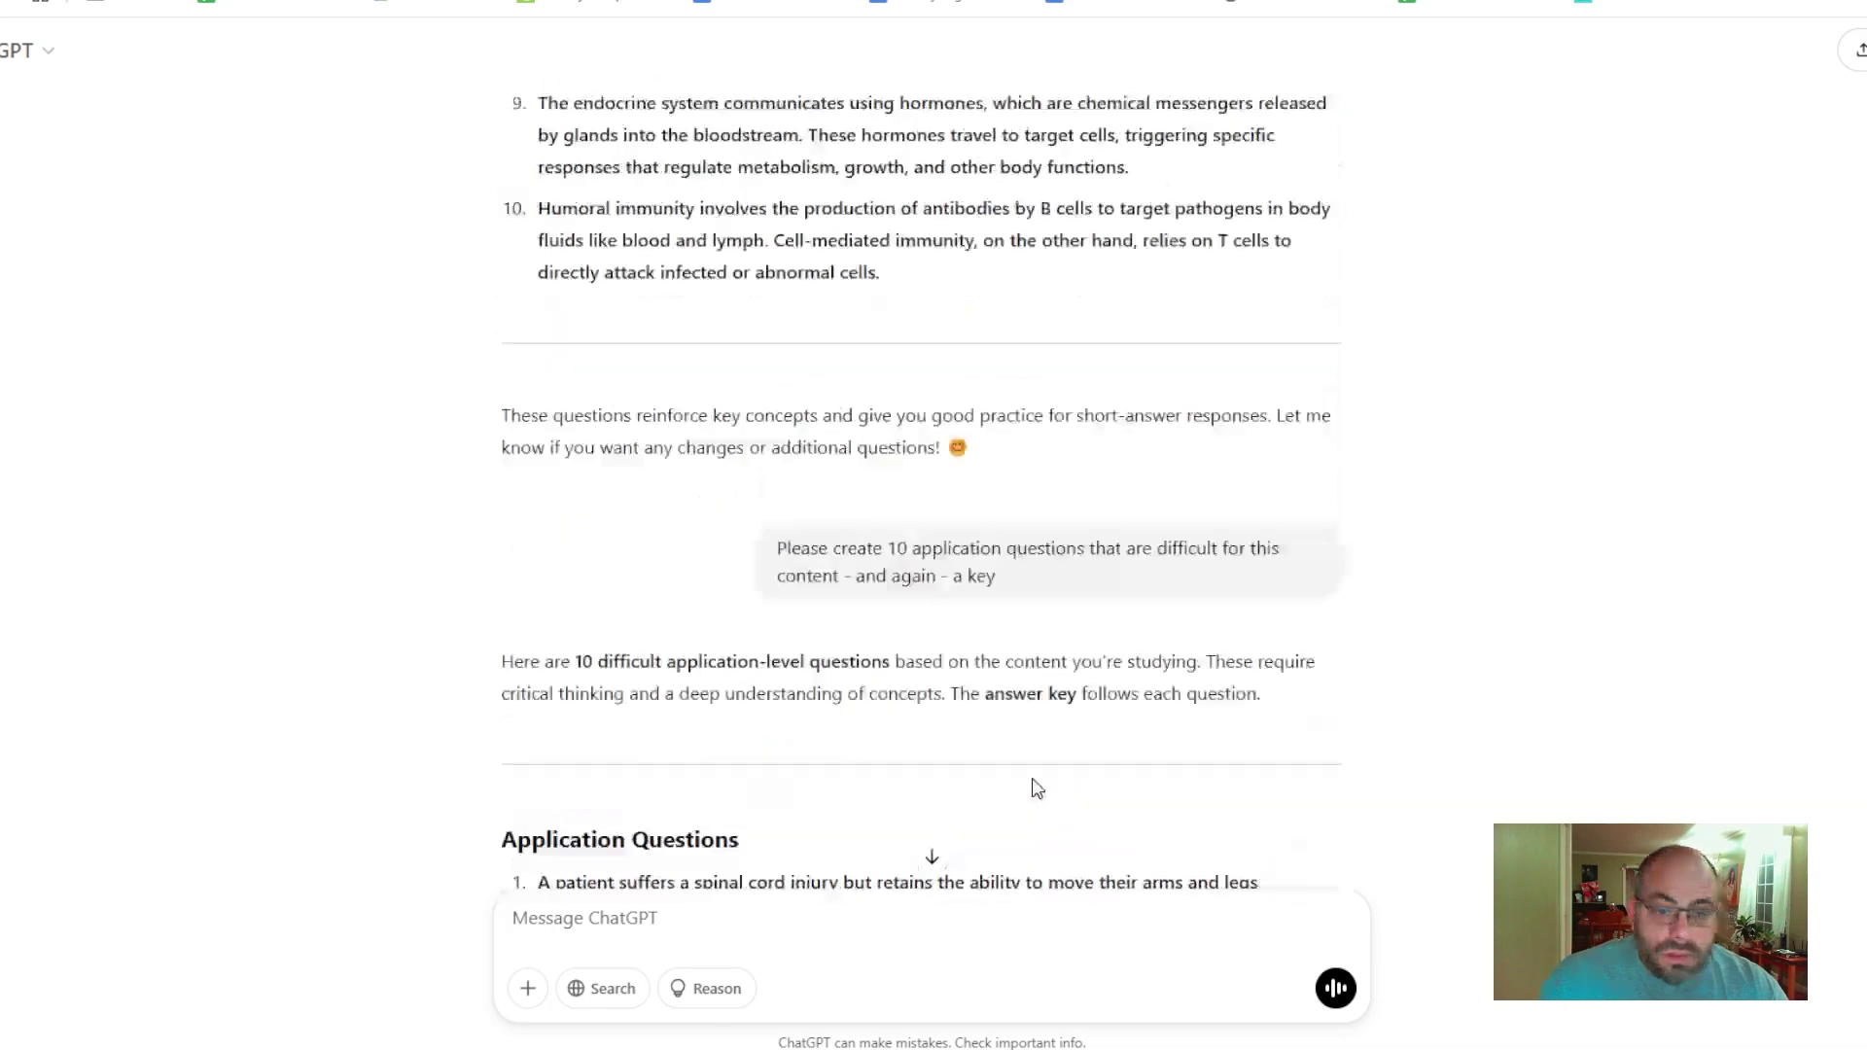
{"action": "scroll", "coordinate": [1037, 786], "scroll_direction": "up", "scroll_amount": 3}
{"action": "scroll", "coordinate": [1037, 786], "scroll_direction": "up", "scroll_amount": 20}
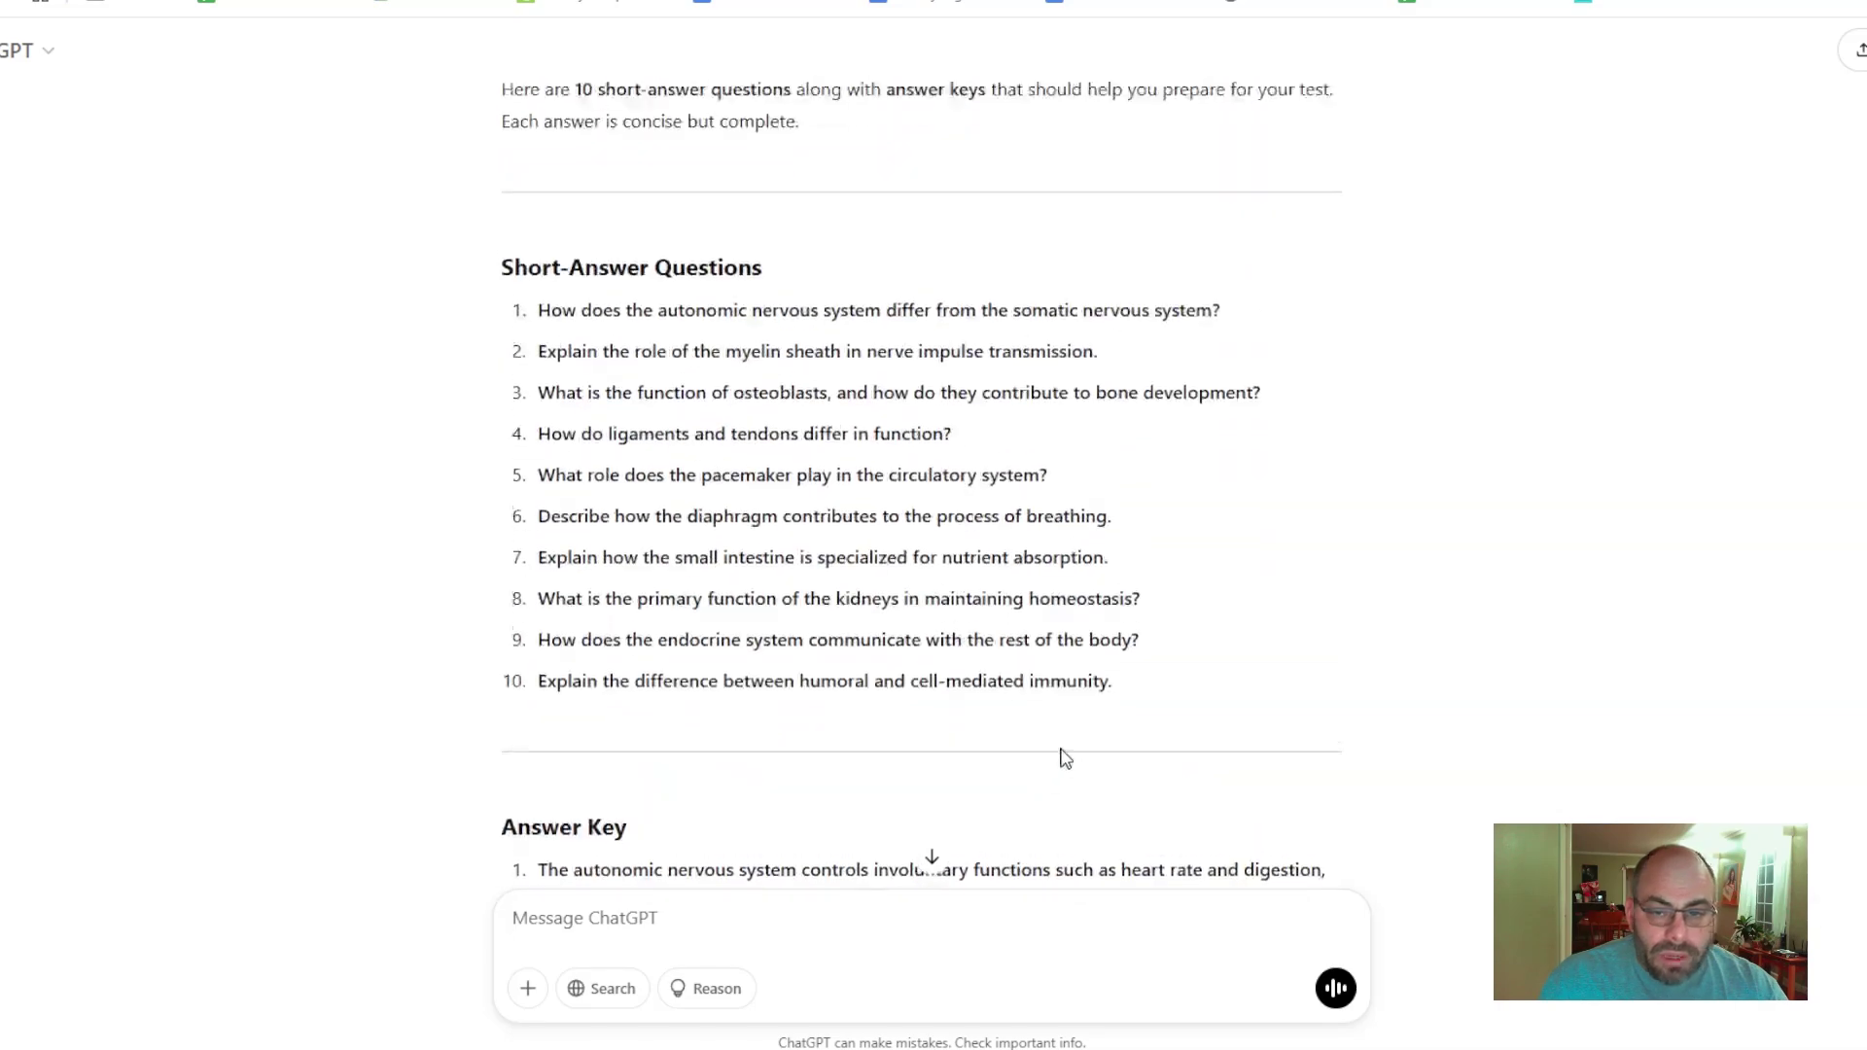
{"action": "scroll", "coordinate": [1067, 767], "scroll_direction": "up", "scroll_amount": 20}
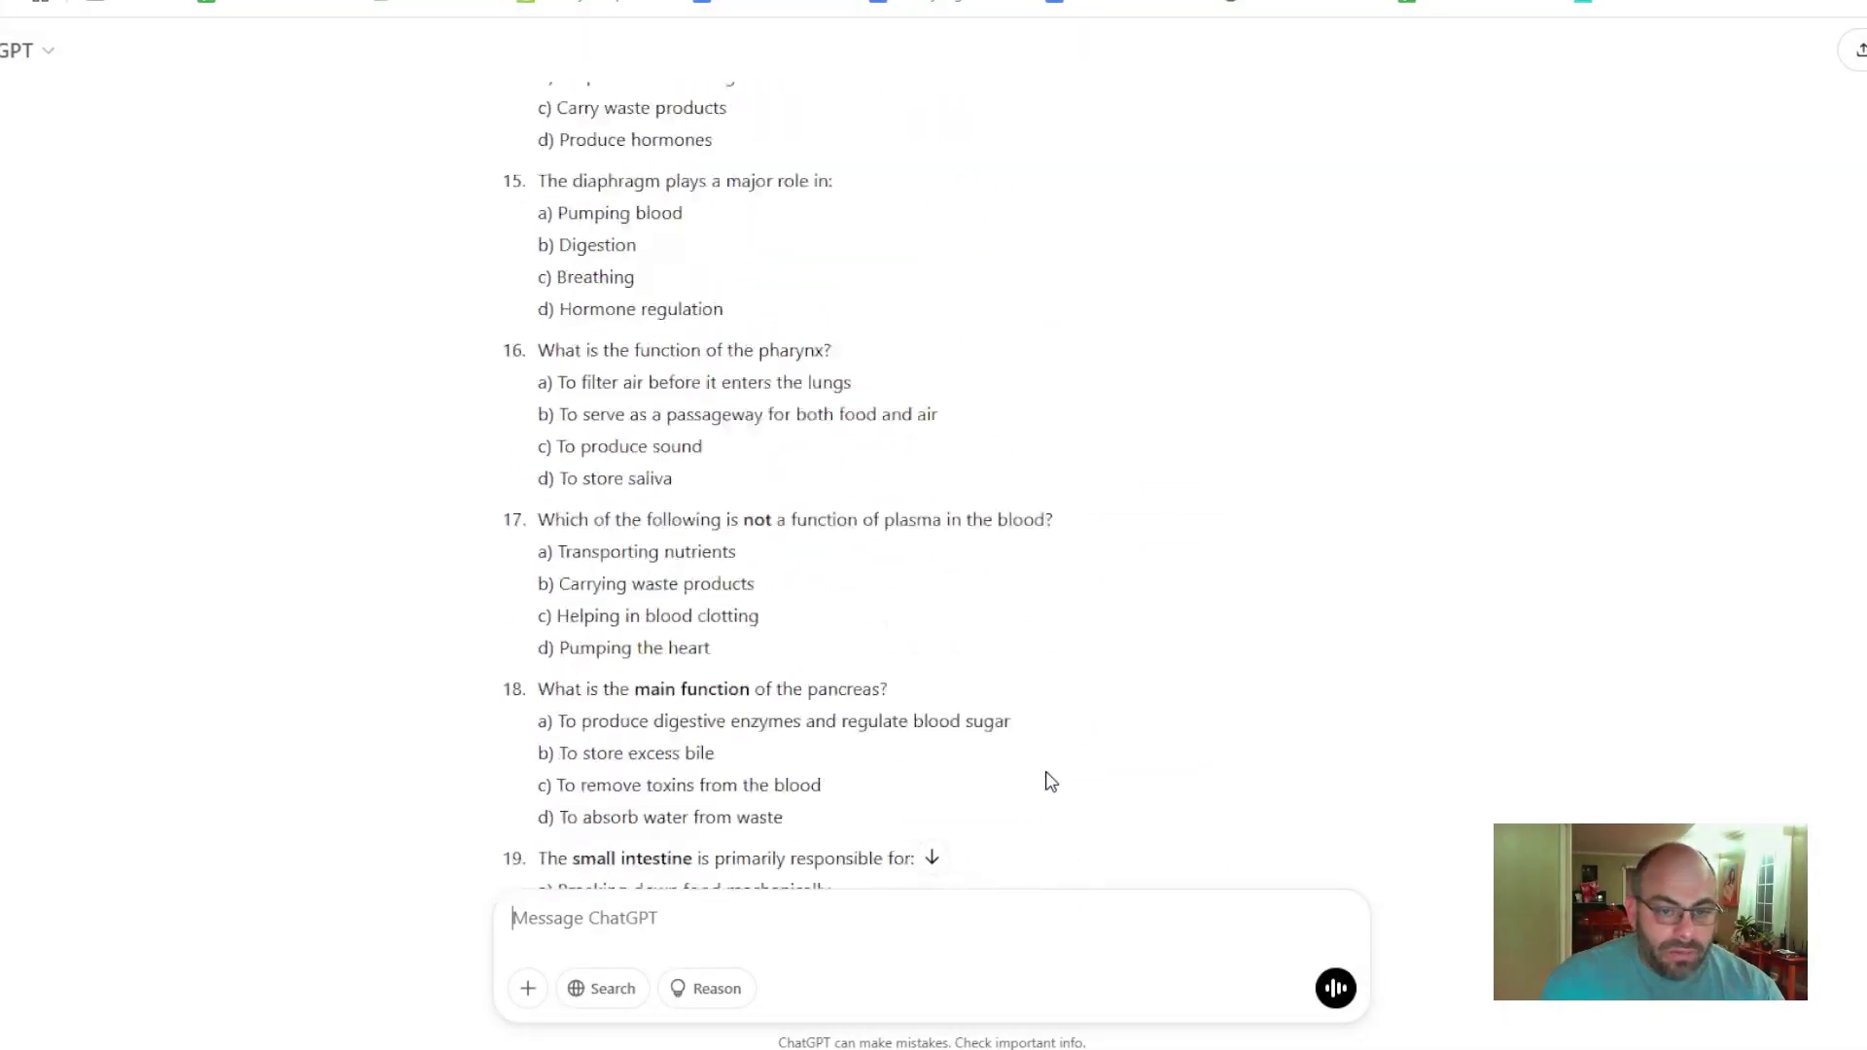
{"action": "scroll", "coordinate": [1051, 790], "scroll_direction": "up", "scroll_amount": 5}
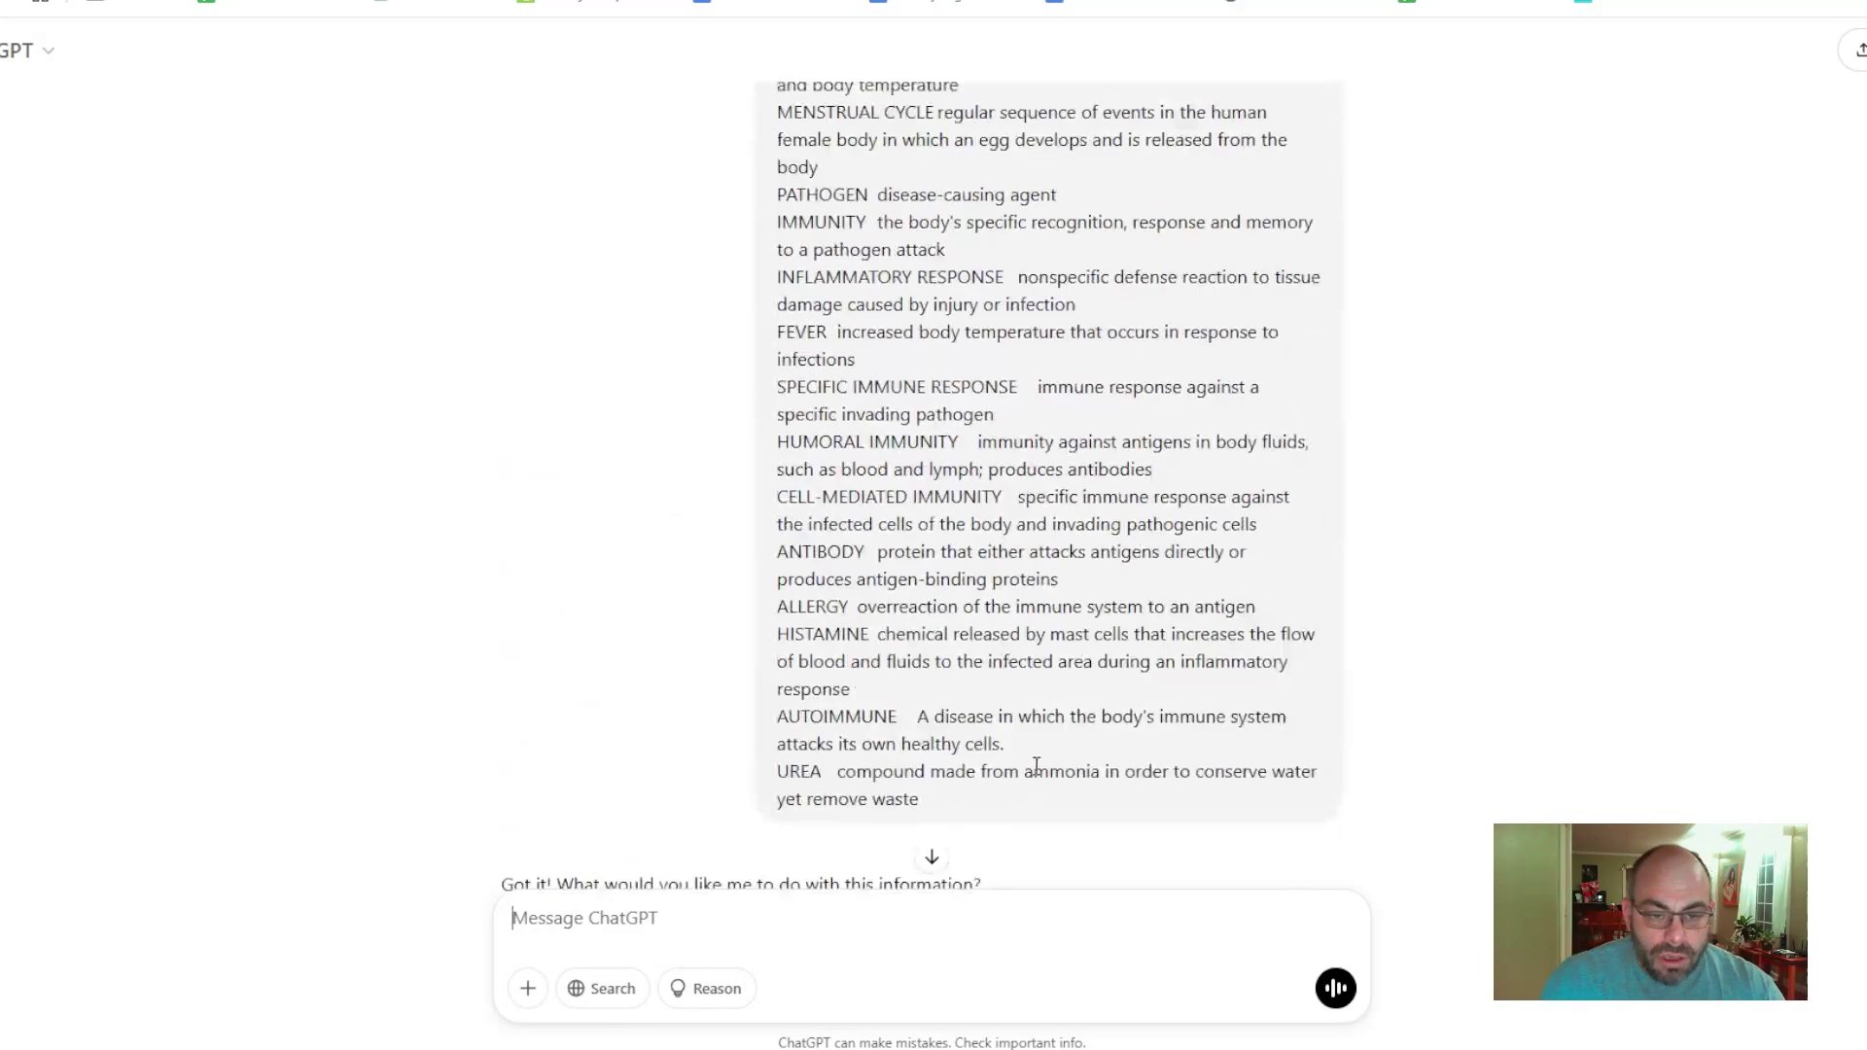
{"action": "scroll", "coordinate": [1021, 762], "scroll_direction": "down", "scroll_amount": 20}
{"action": "scroll", "coordinate": [688, 514], "scroll_direction": "down", "scroll_amount": 15}
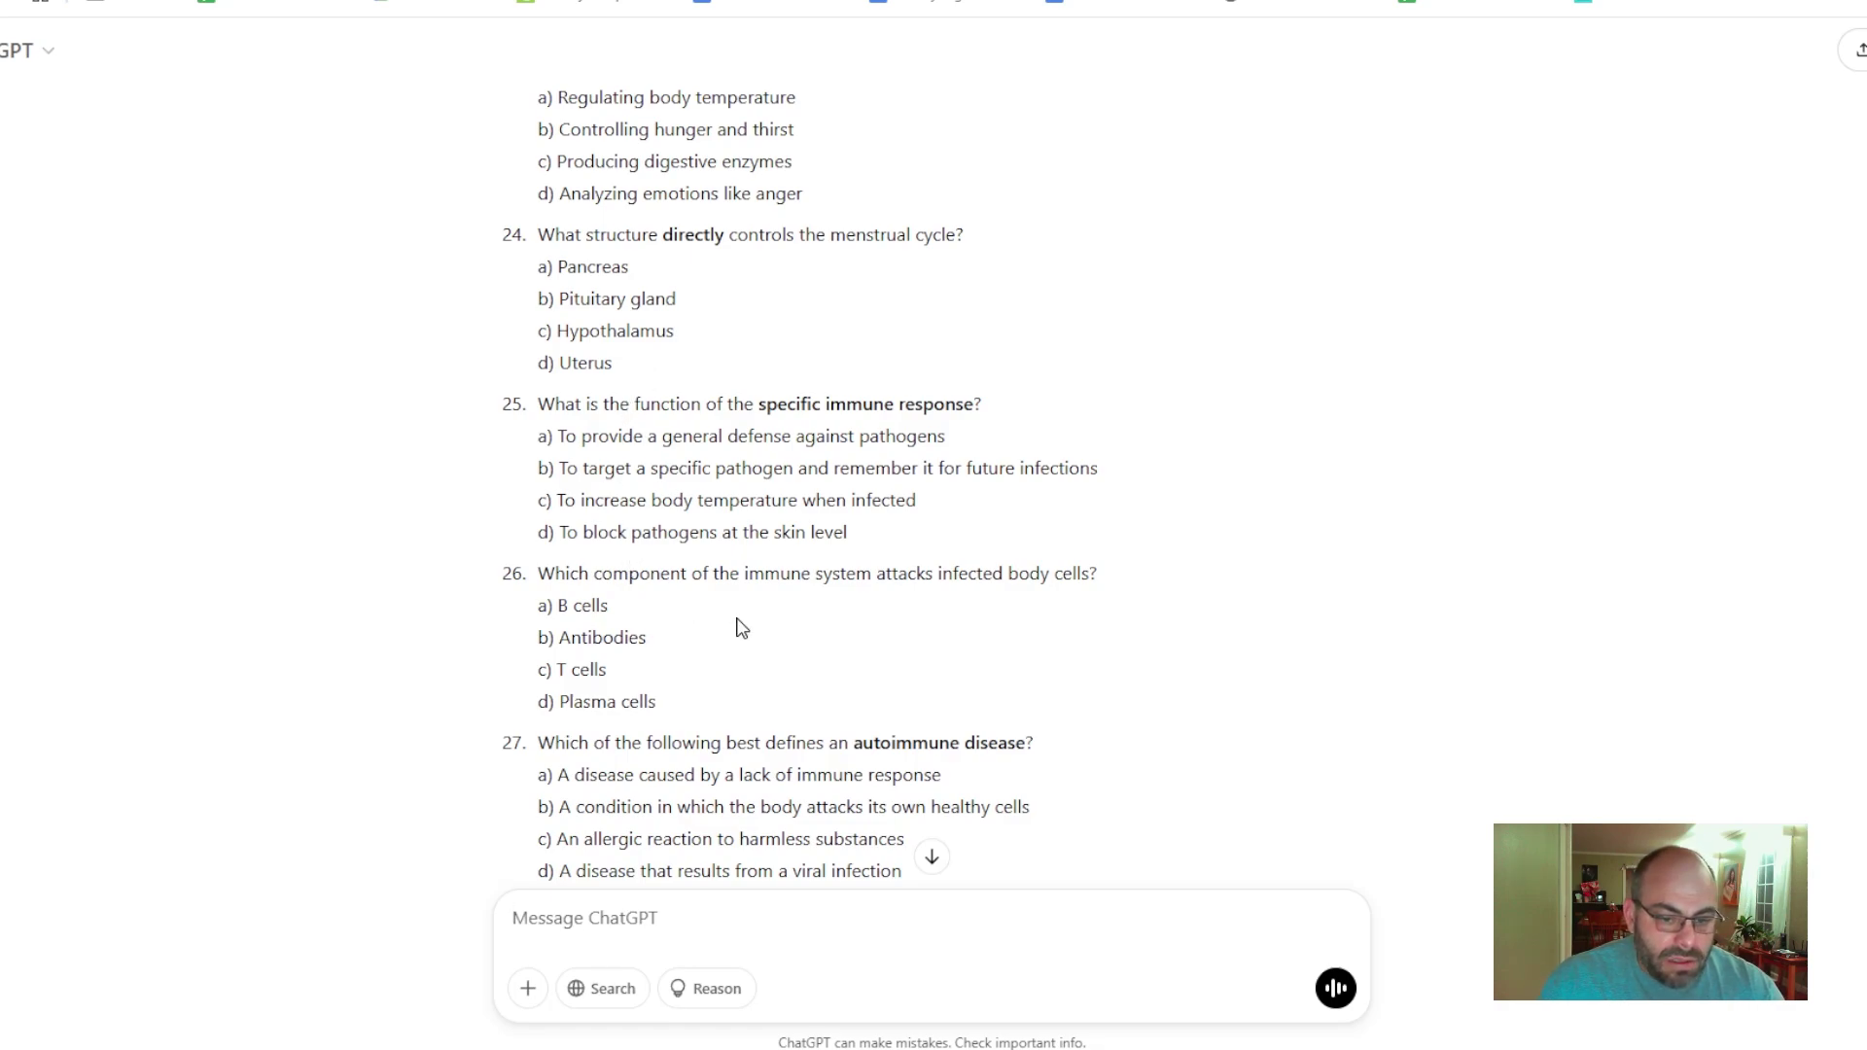
{"action": "scroll", "coordinate": [739, 617], "scroll_direction": "down", "scroll_amount": 5}
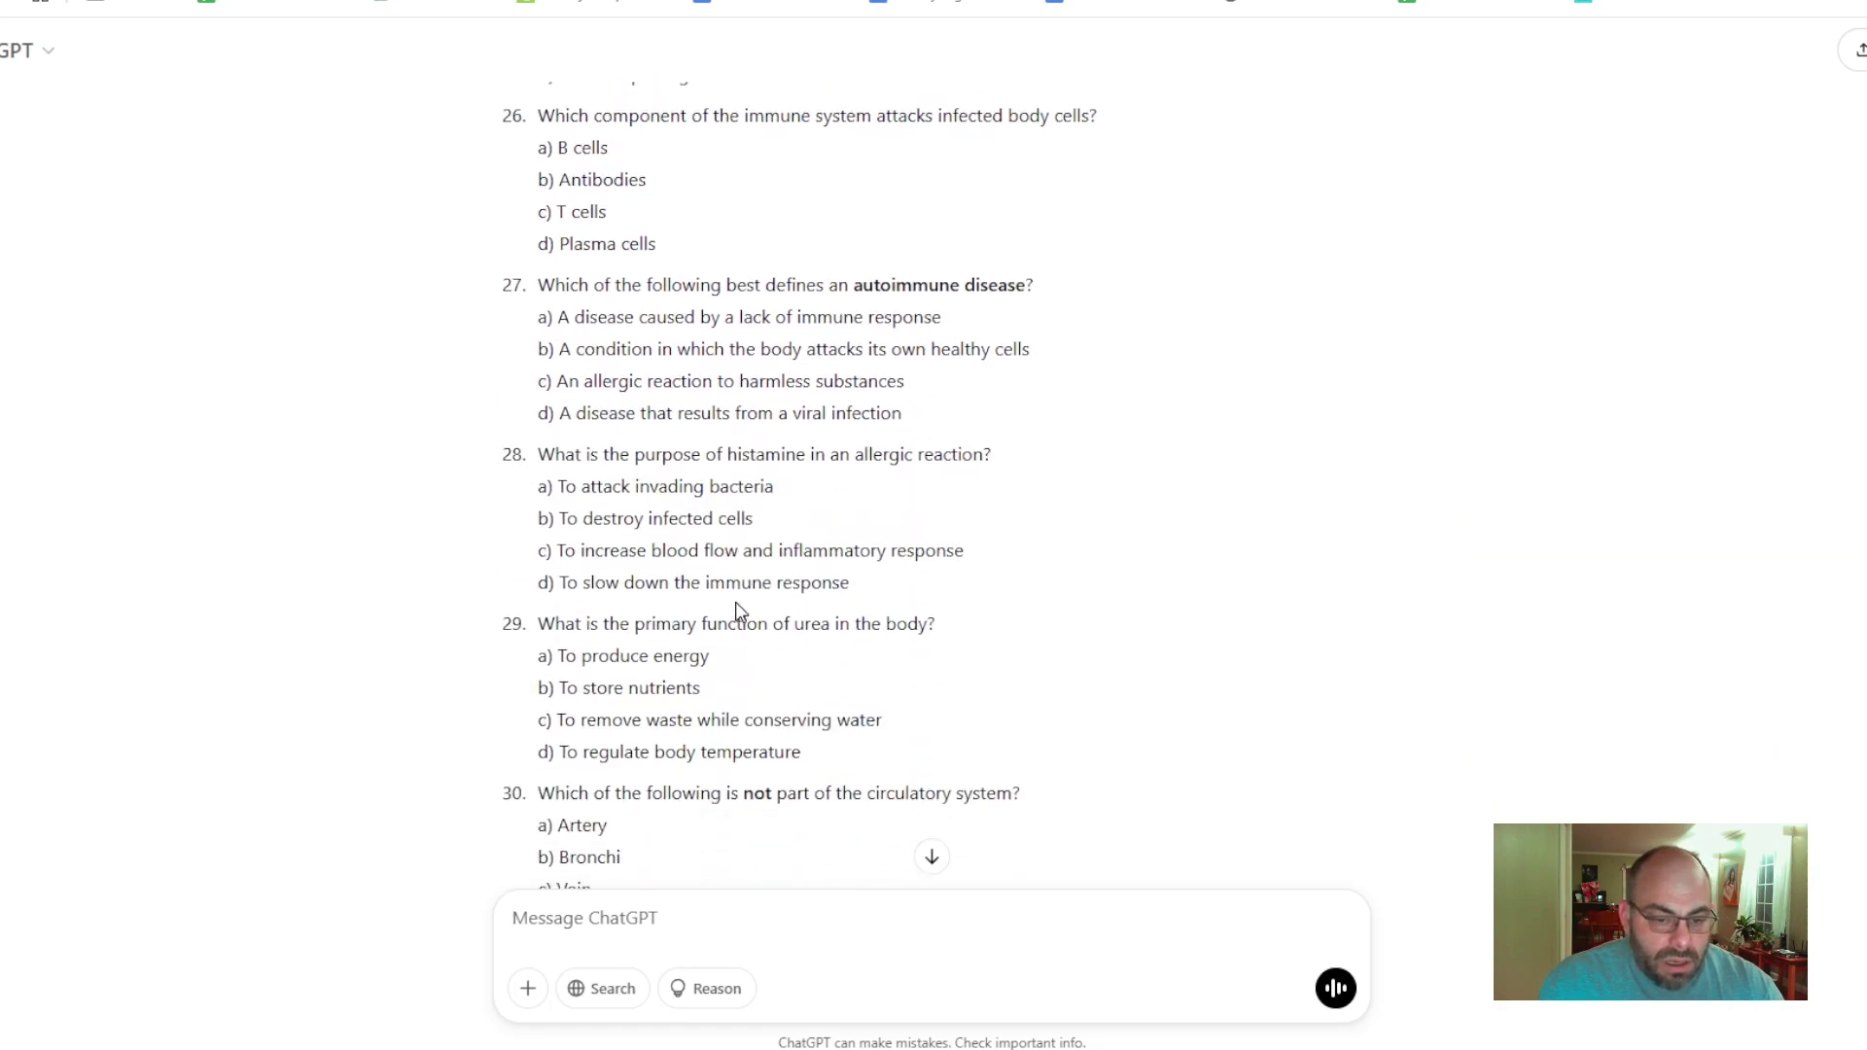
{"action": "scroll", "coordinate": [739, 609], "scroll_direction": "down", "scroll_amount": 5}
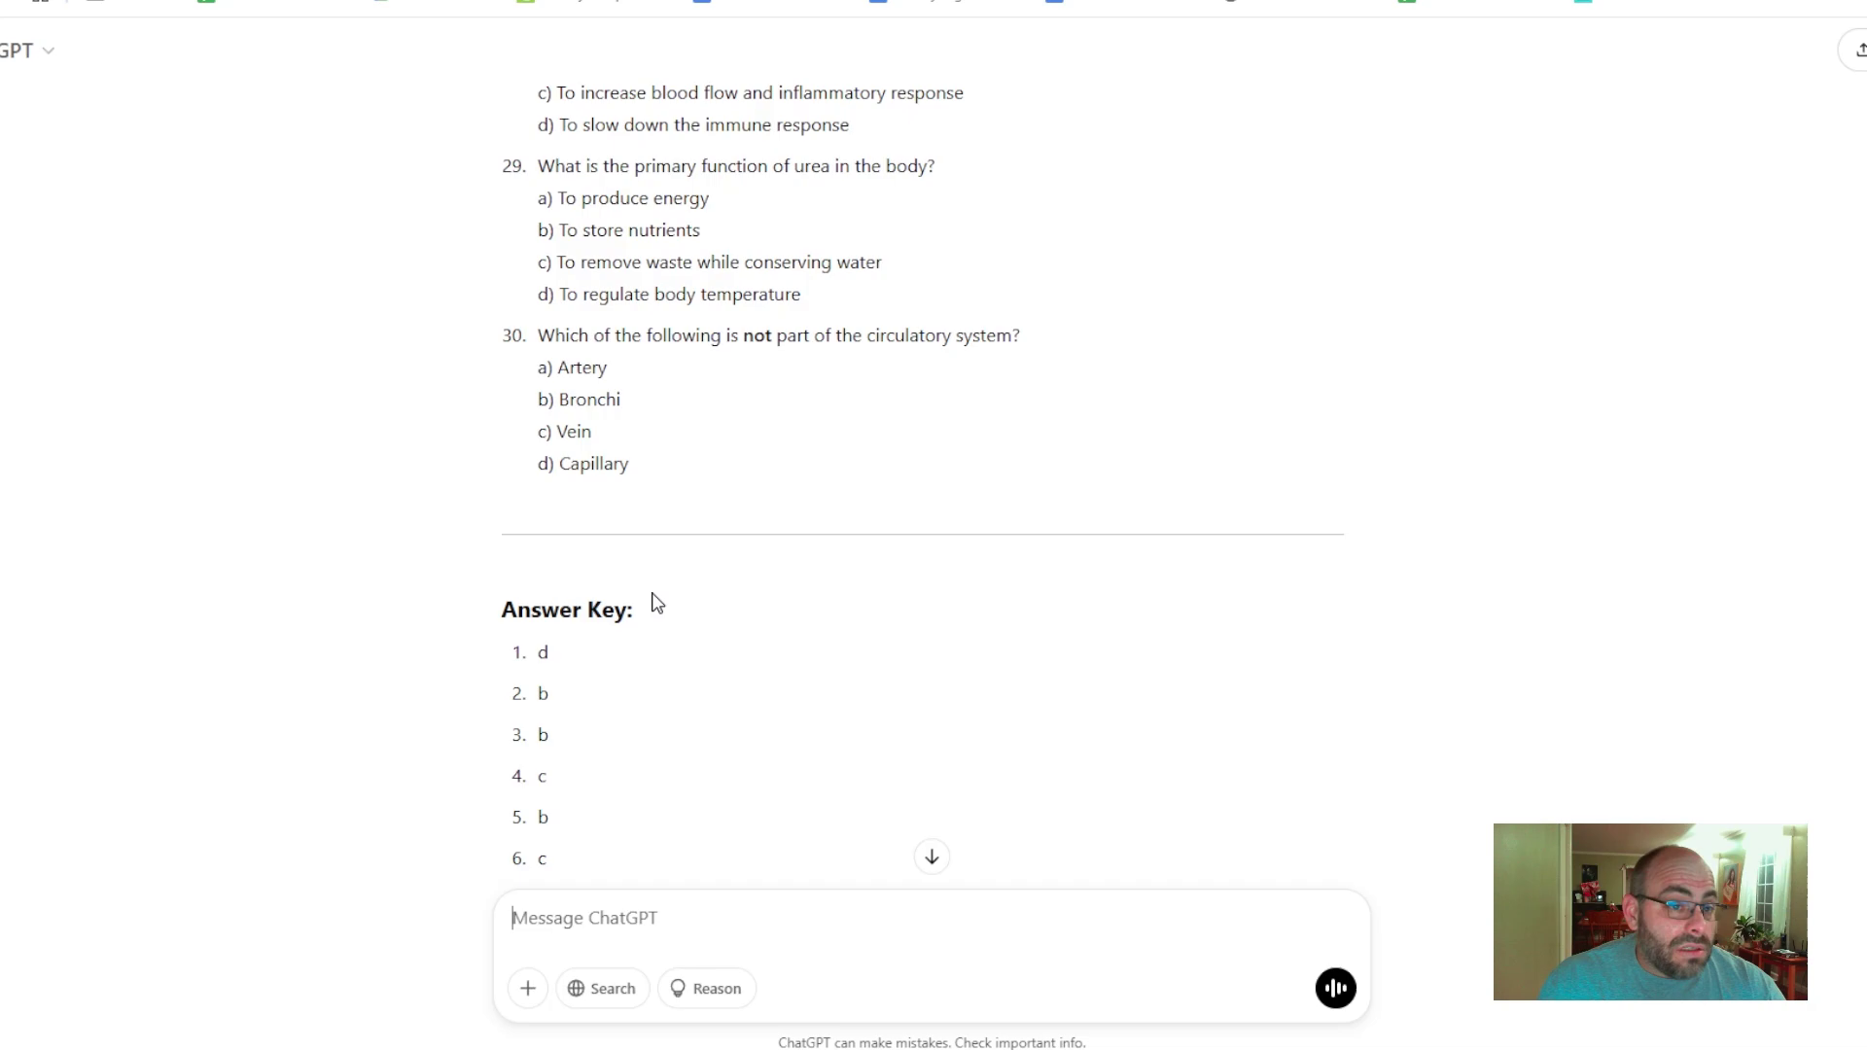
{"action": "scroll", "coordinate": [853, 613], "scroll_direction": "down", "scroll_amount": 20}
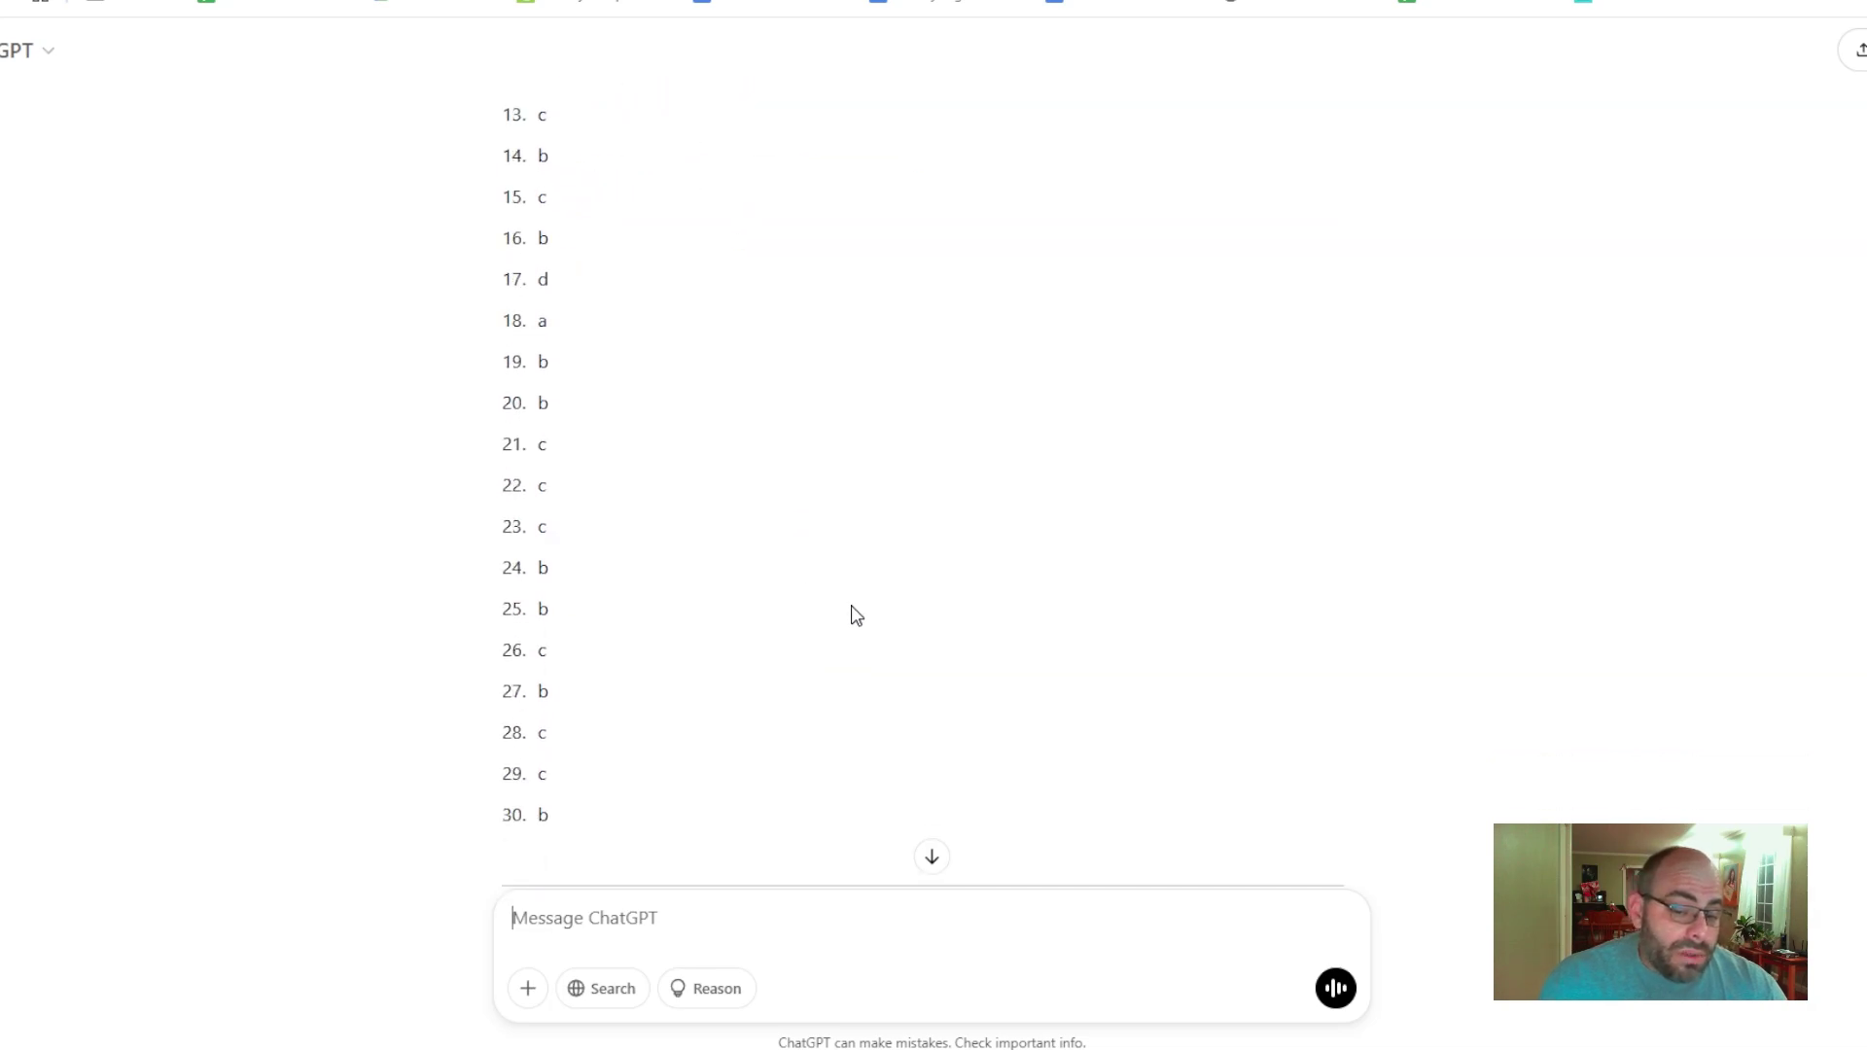
{"action": "scroll", "coordinate": [863, 607], "scroll_direction": "down", "scroll_amount": 20}
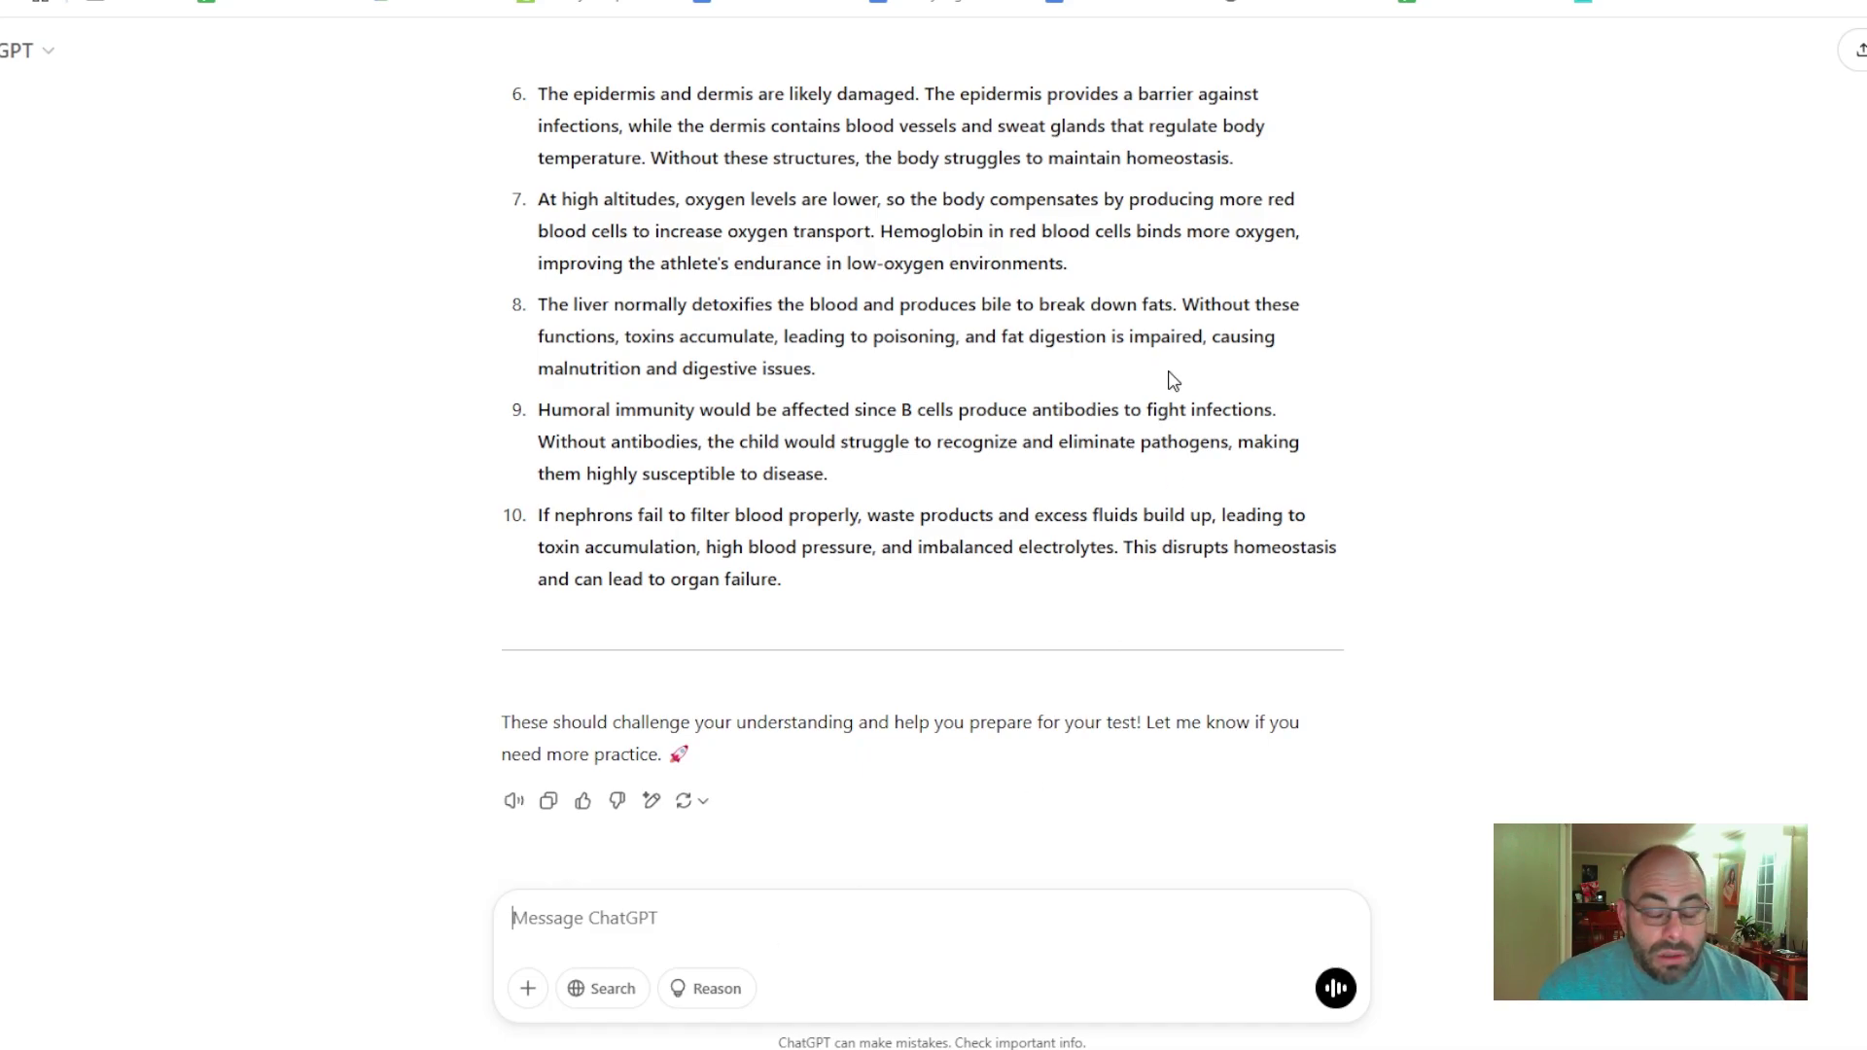
- Return to the original 30-question prompt and look over the multiple choice questions up to about question 21
{"action": "scroll", "coordinate": [1167, 374], "scroll_direction": "up", "scroll_amount": 15}
{"action": "scroll", "coordinate": [1155, 358], "scroll_direction": "up", "scroll_amount": 20}
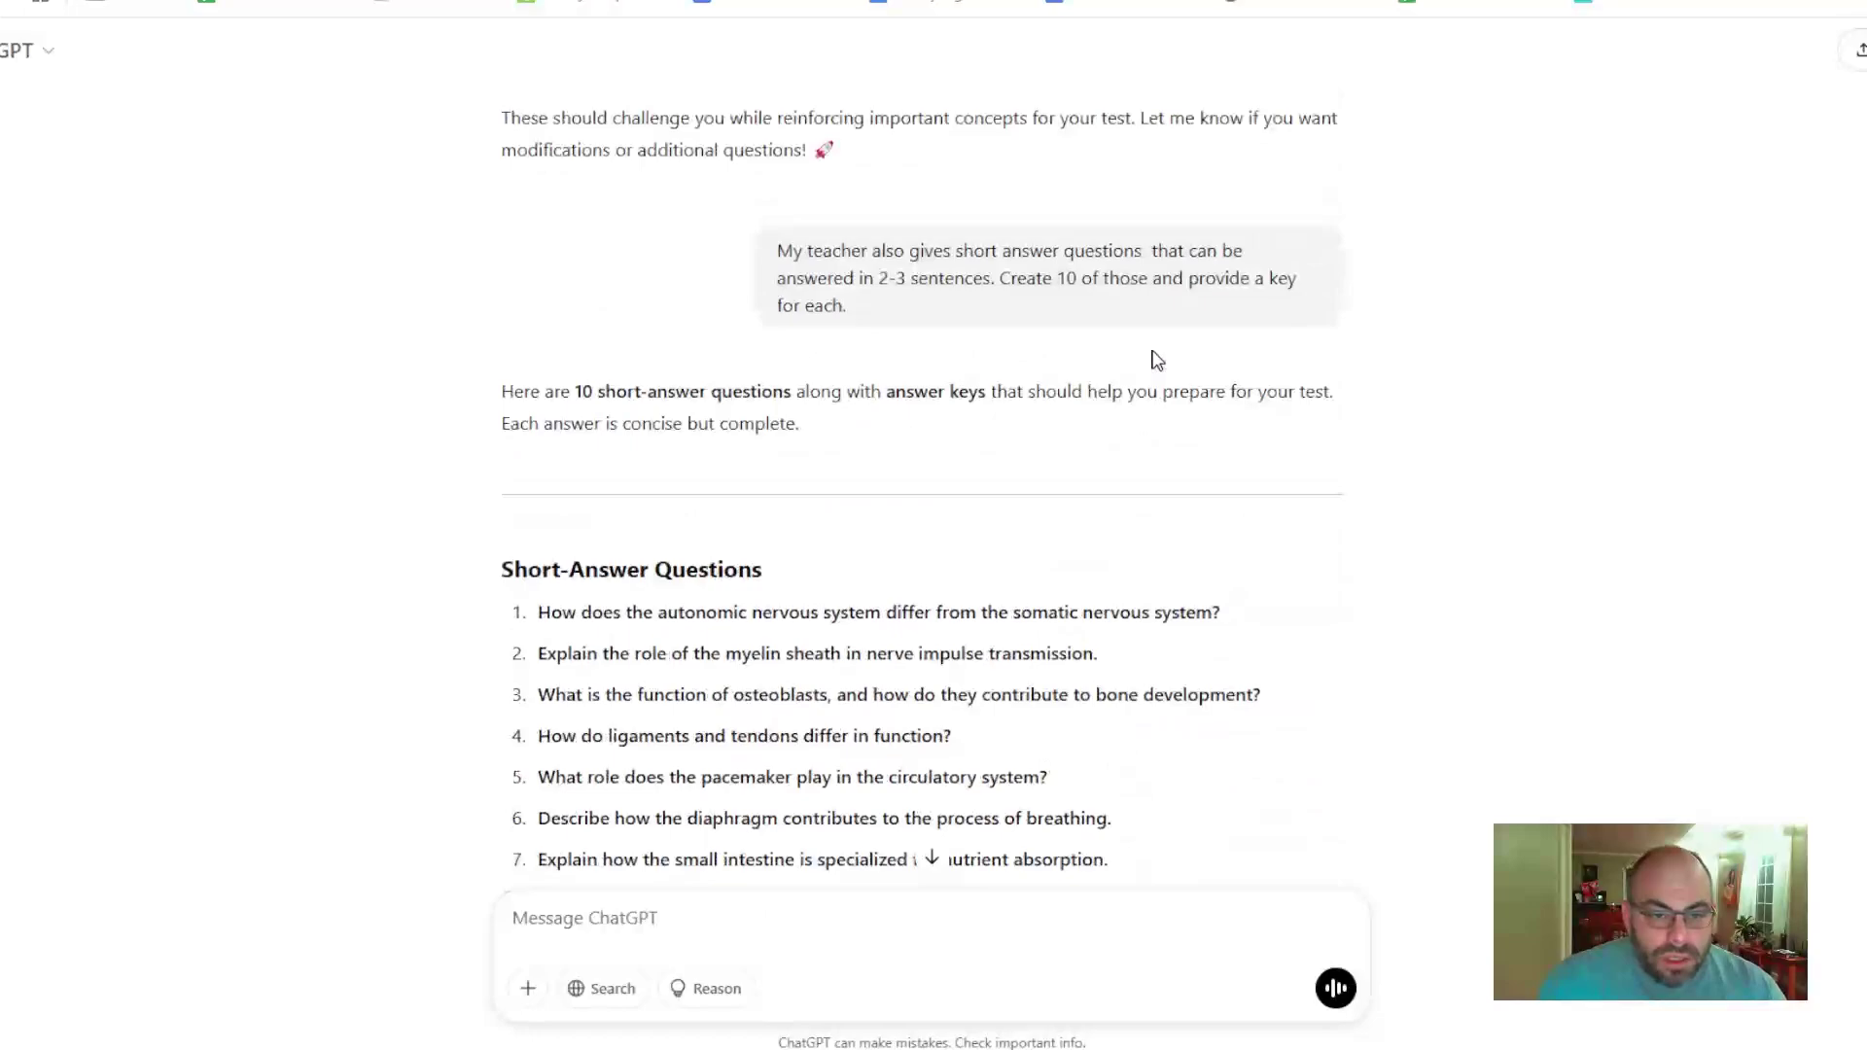
{"action": "scroll", "coordinate": [1157, 360], "scroll_direction": "up", "scroll_amount": 20}
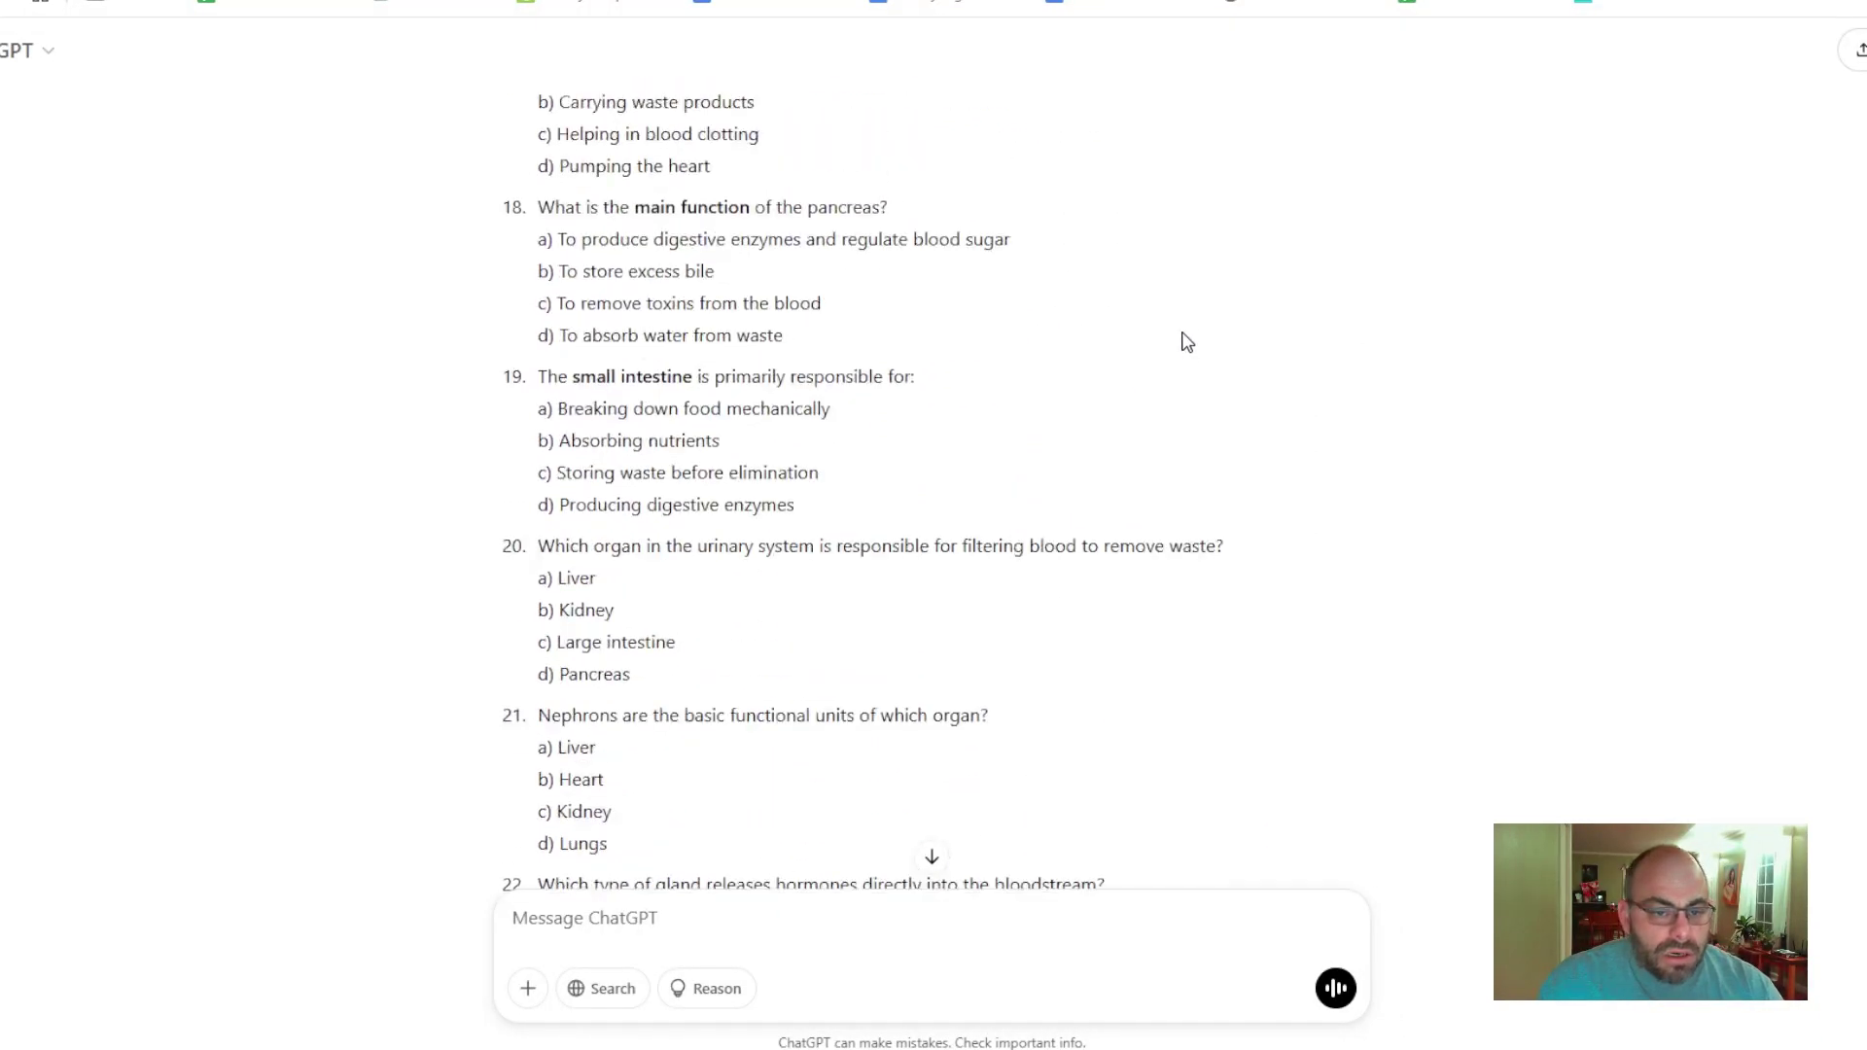
{"action": "scroll", "coordinate": [1182, 336], "scroll_direction": "up", "scroll_amount": 20}
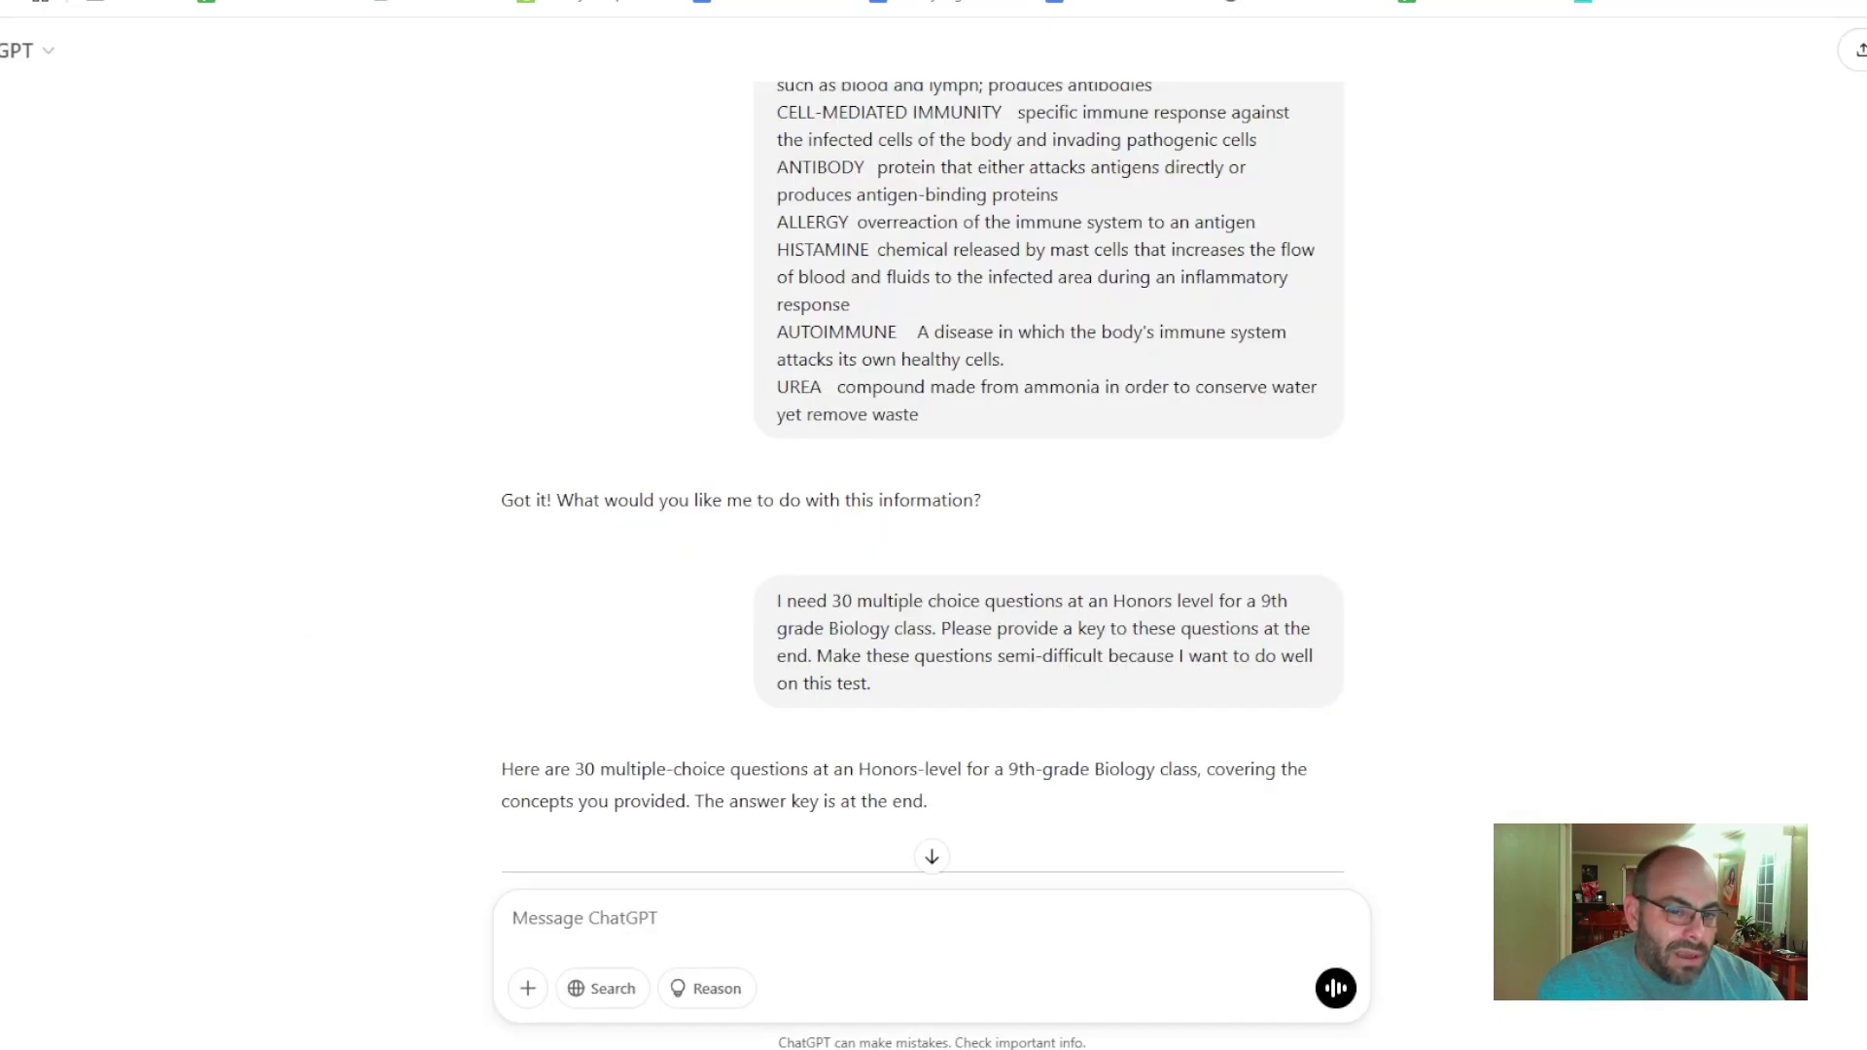
{"action": "scroll", "coordinate": [1176, 360], "scroll_direction": "down", "scroll_amount": 20}
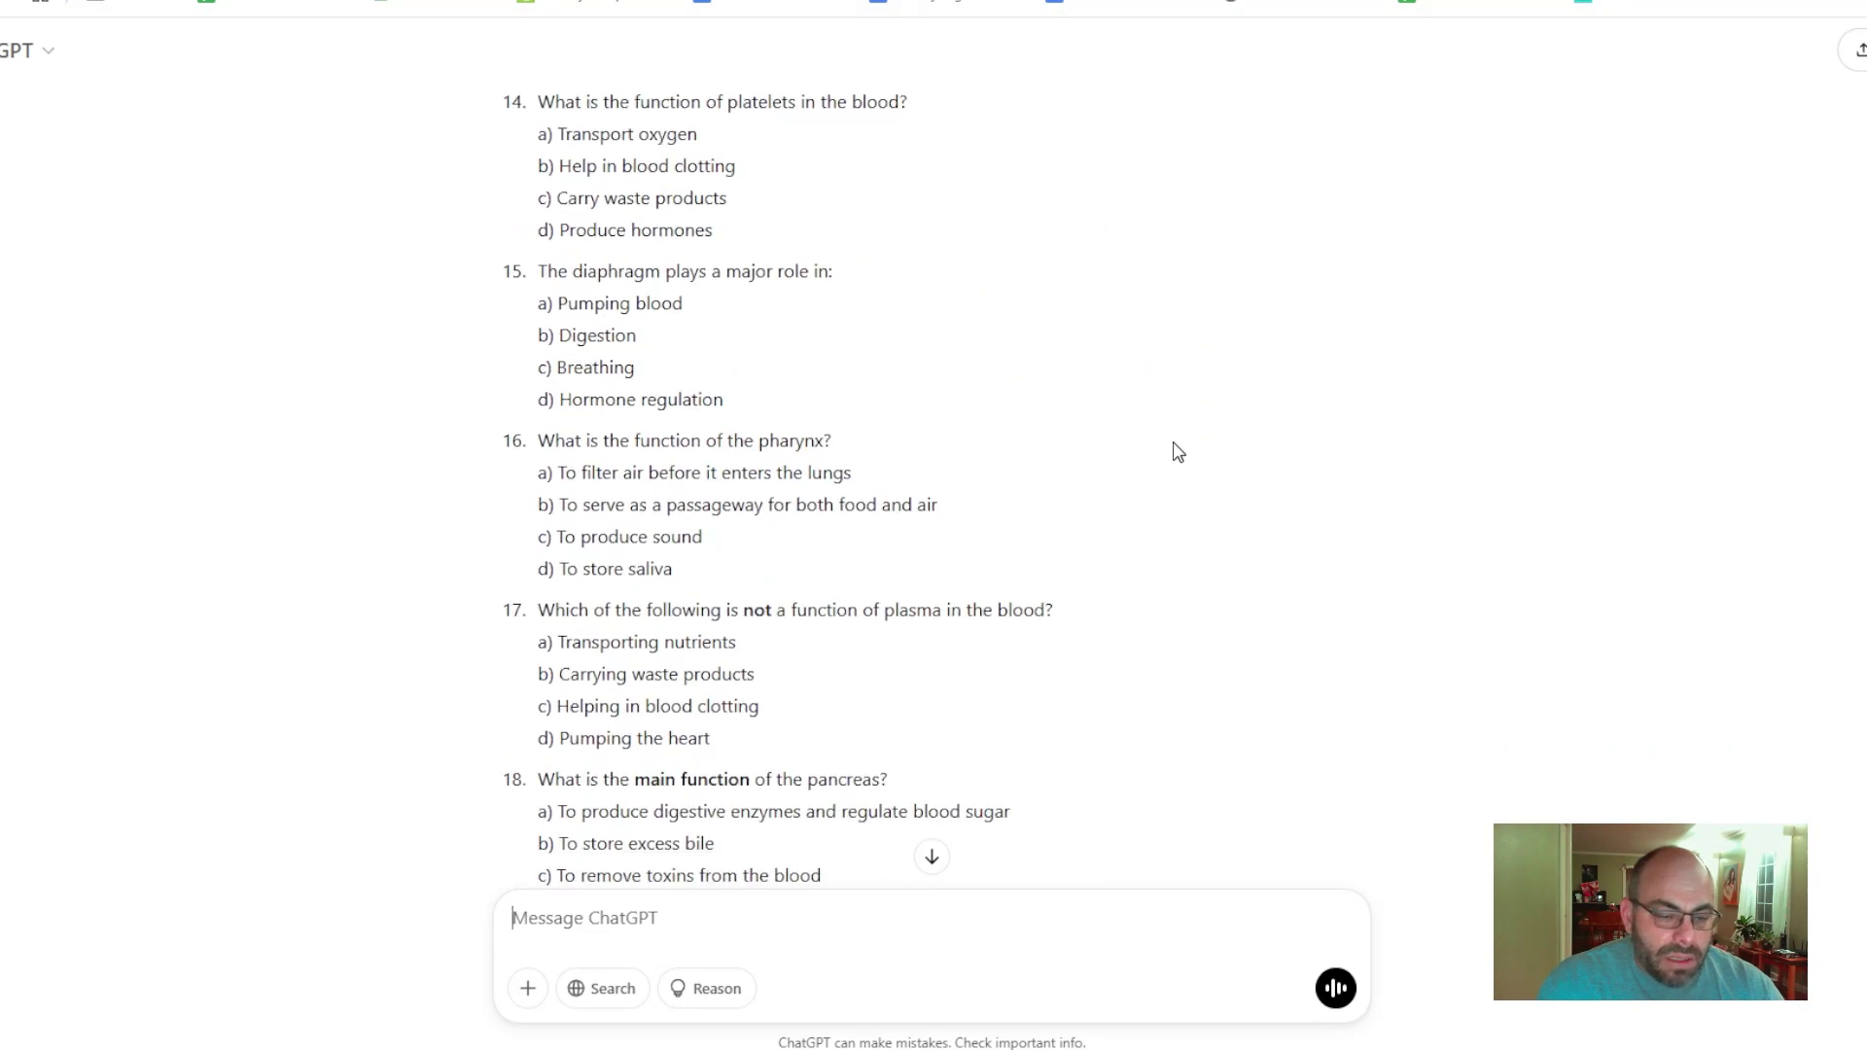
{"action": "scroll", "coordinate": [1119, 451], "scroll_direction": "down", "scroll_amount": 5}
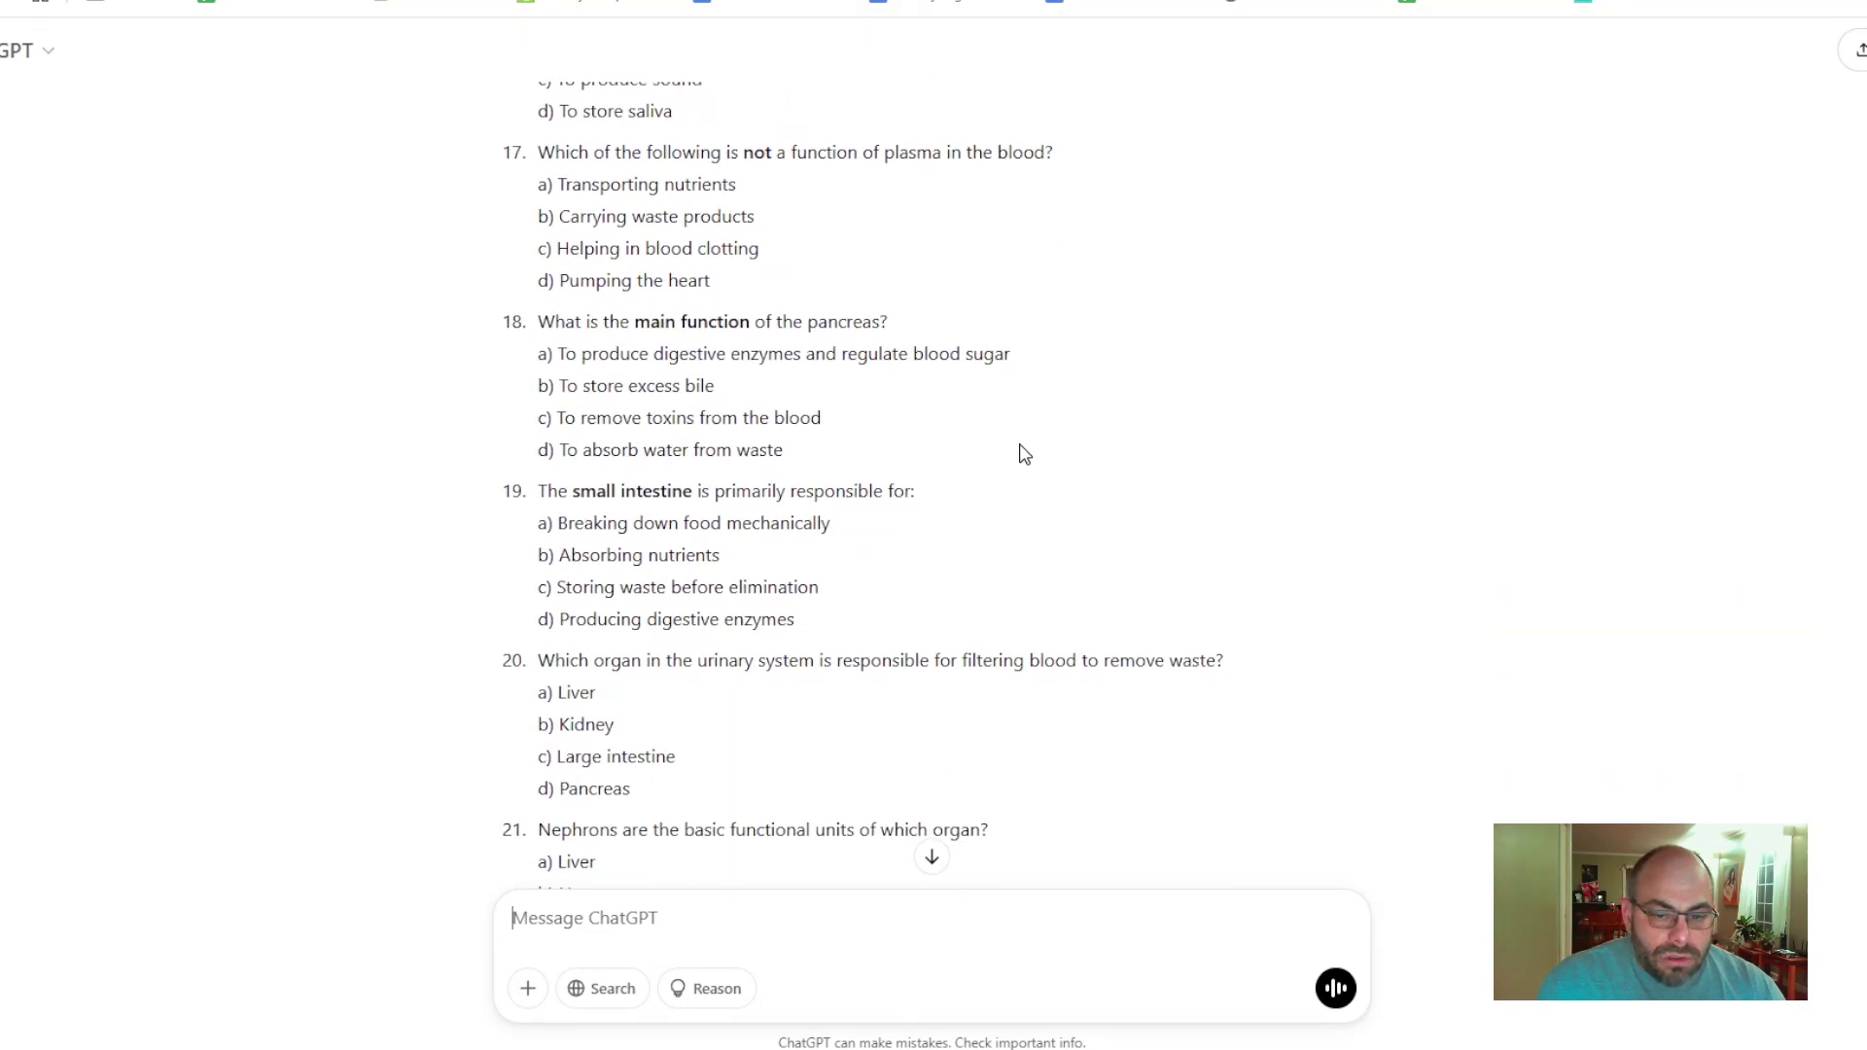